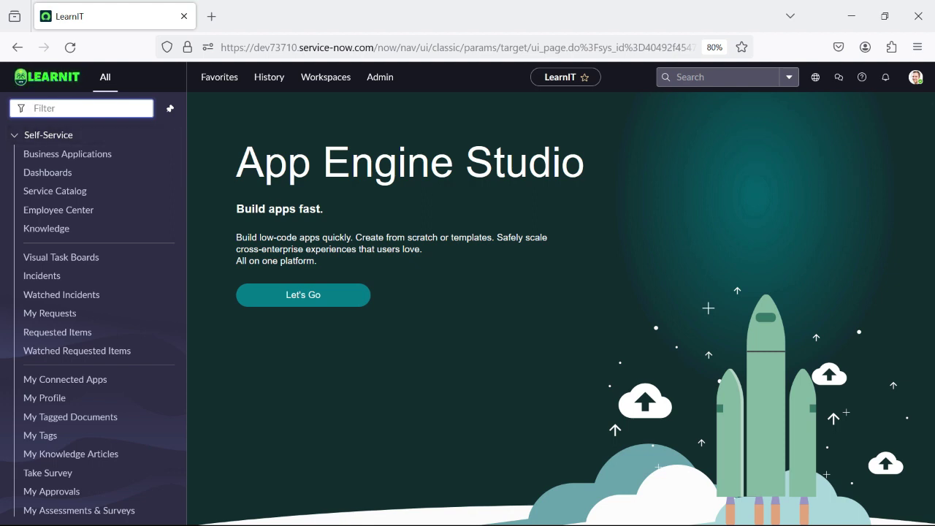
# Find the Maintain Items module by filtering for "maintain item" and start a new catalog item record.
pyautogui.write('maintain')
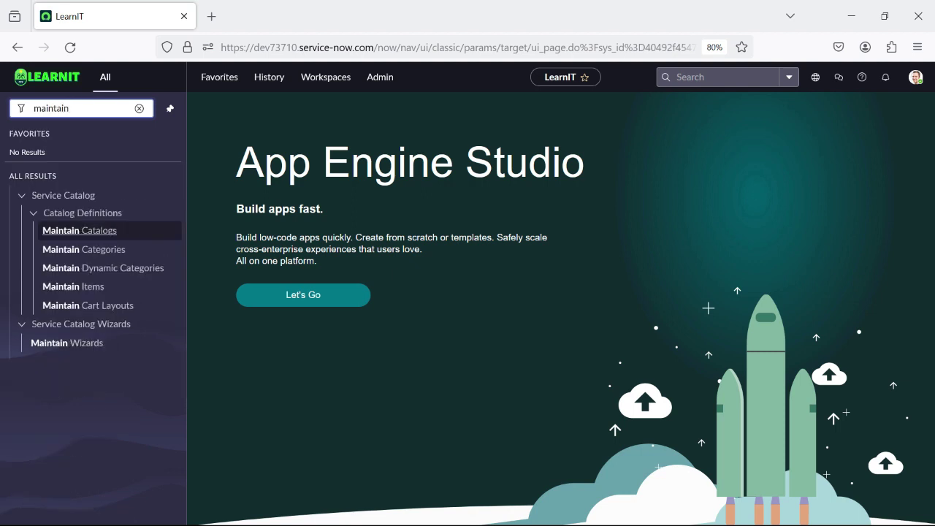
pyautogui.write(' item')
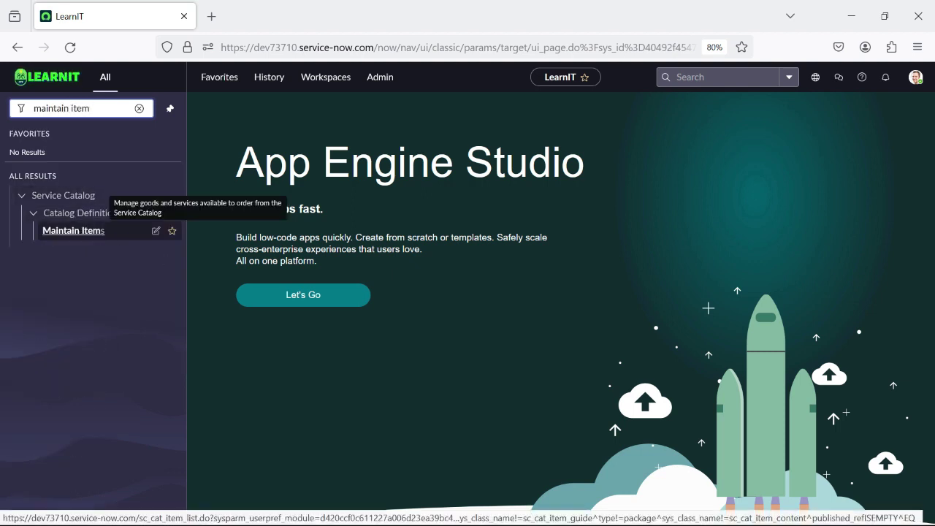
pyautogui.click(73, 230)
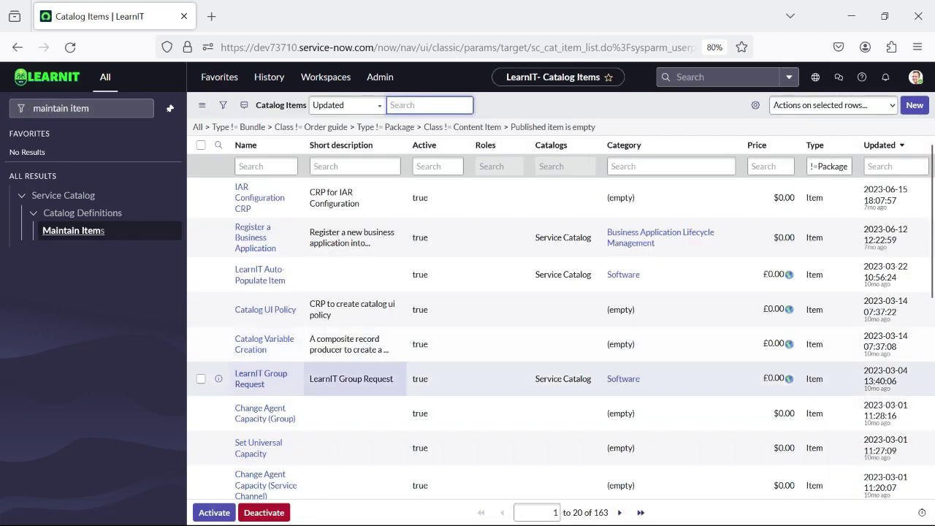
pyautogui.scroll(-5, 356, 271)
pyautogui.scroll(5, 356, 285)
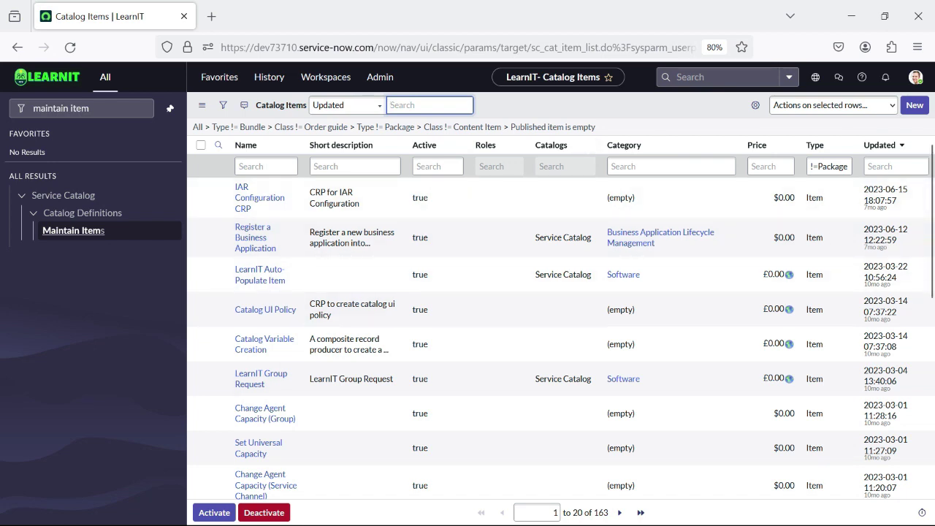
pyautogui.click(915, 105)
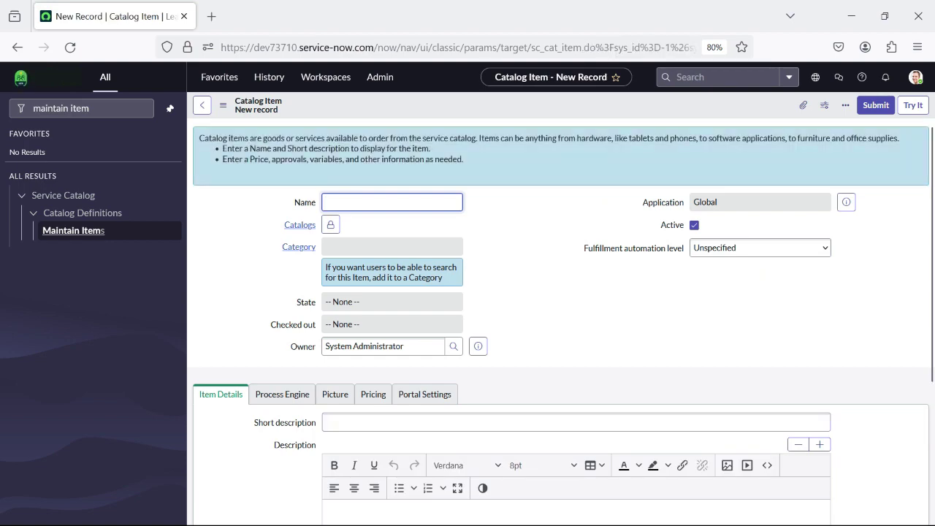
# Switch to Notepad++ and review the notes on the catalog item's name, variable sets and variables.
pyautogui.press('super')
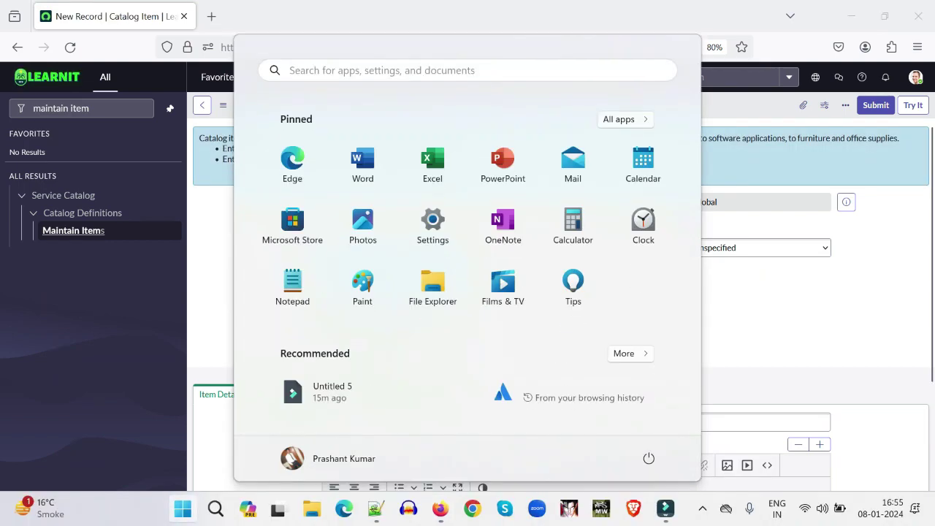
pyautogui.press('super')
pyautogui.press('super')
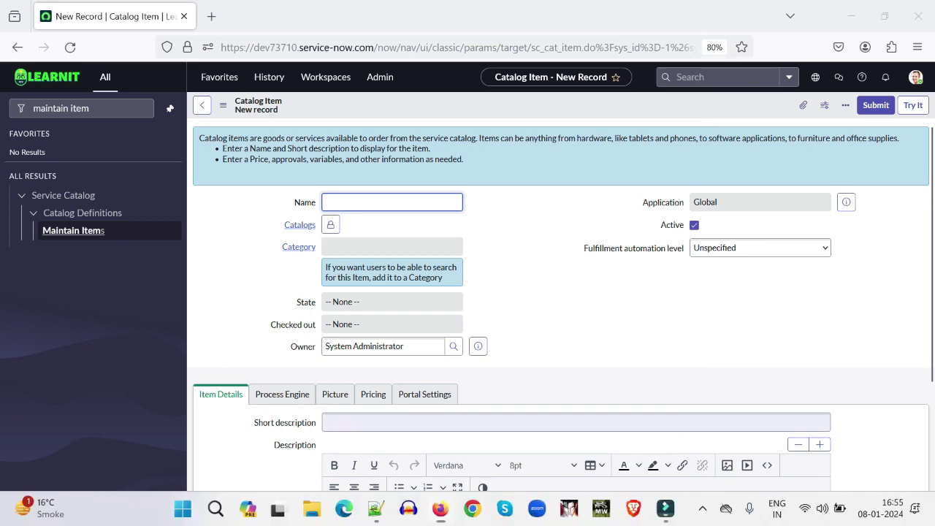
pyautogui.click(376, 508)
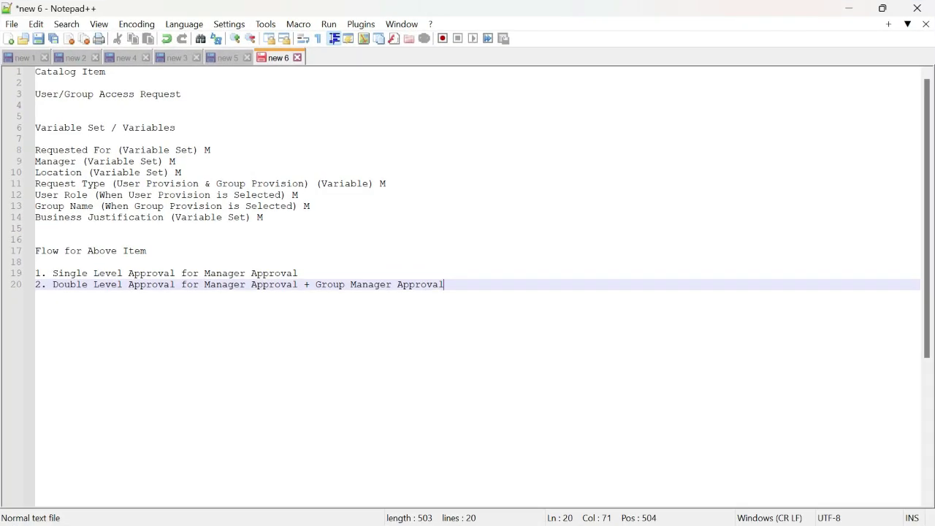
pyautogui.moveTo(182, 95); pyautogui.dragTo(35, 95)
pyautogui.click(444, 285)
pyautogui.moveTo(264, 217); pyautogui.dragTo(35, 150)
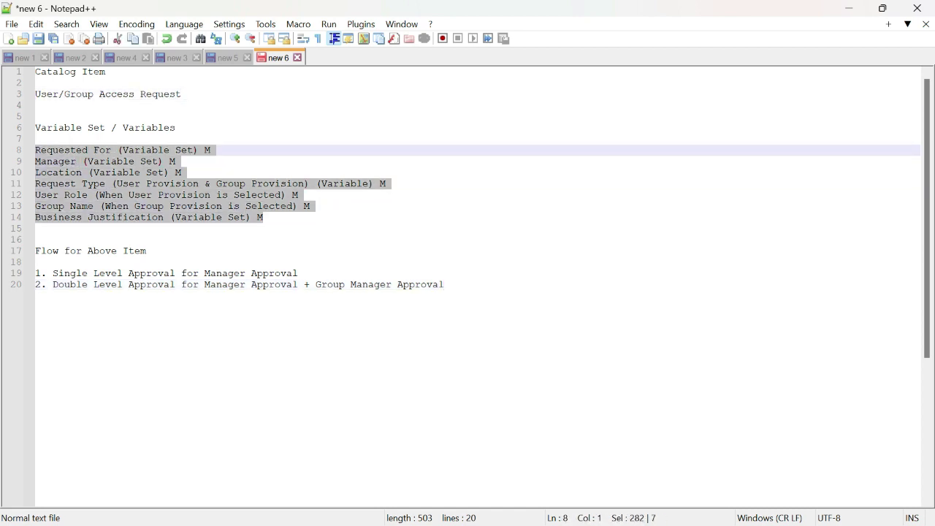
pyautogui.click(444, 285)
pyautogui.moveTo(444, 284); pyautogui.dragTo(35, 128)
pyautogui.click(444, 285)
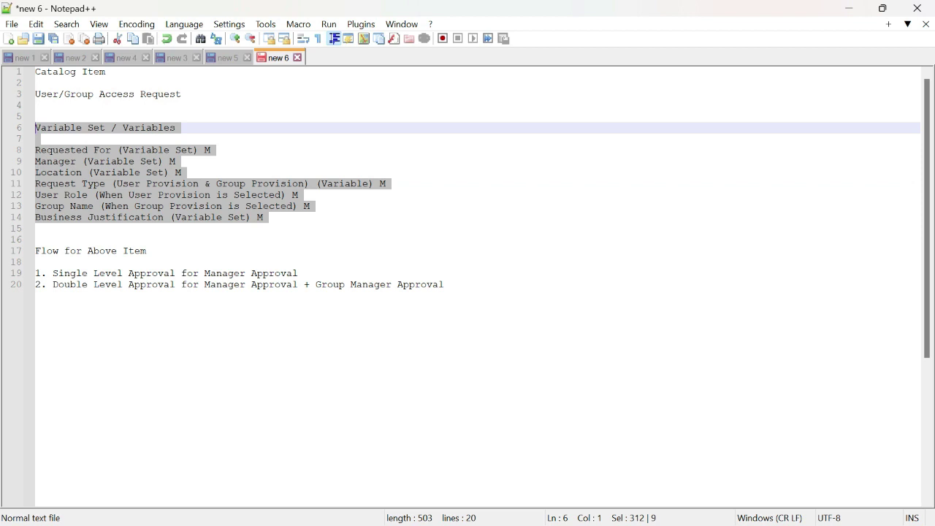
pyautogui.click(265, 218)
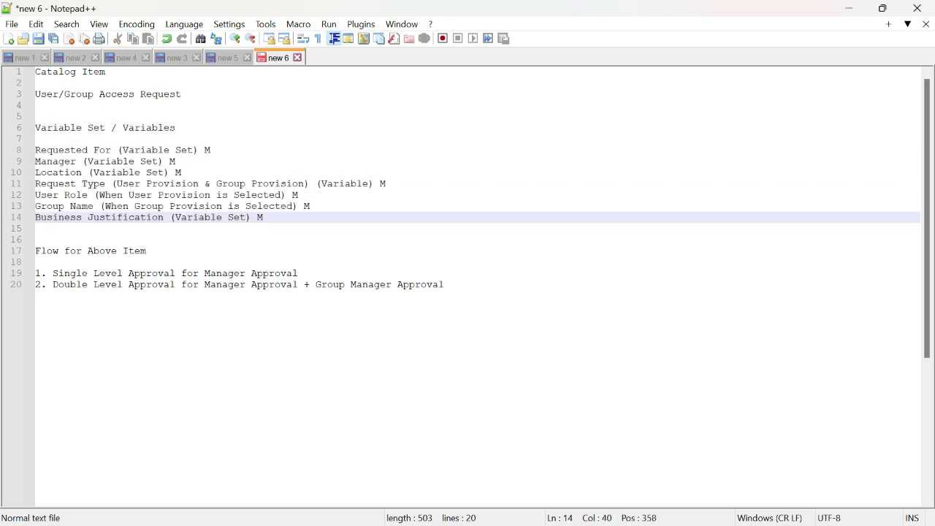
pyautogui.moveTo(263, 217); pyautogui.dragTo(35, 149)
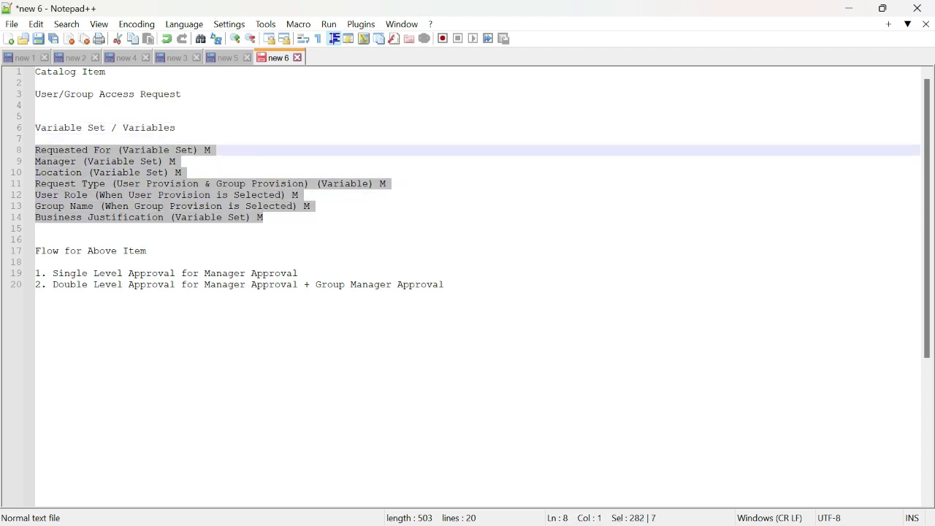
# Copy "User/Group Access Request" from the notes and use it as the new catalog item's name in ServiceNow.
pyautogui.moveTo(35, 105)
pyautogui.mouseDown()
pyautogui.moveTo(88, 94)
pyautogui.moveTo(35, 93)
pyautogui.mouseUp()
pyautogui.hotkey('ctrl', 'c')
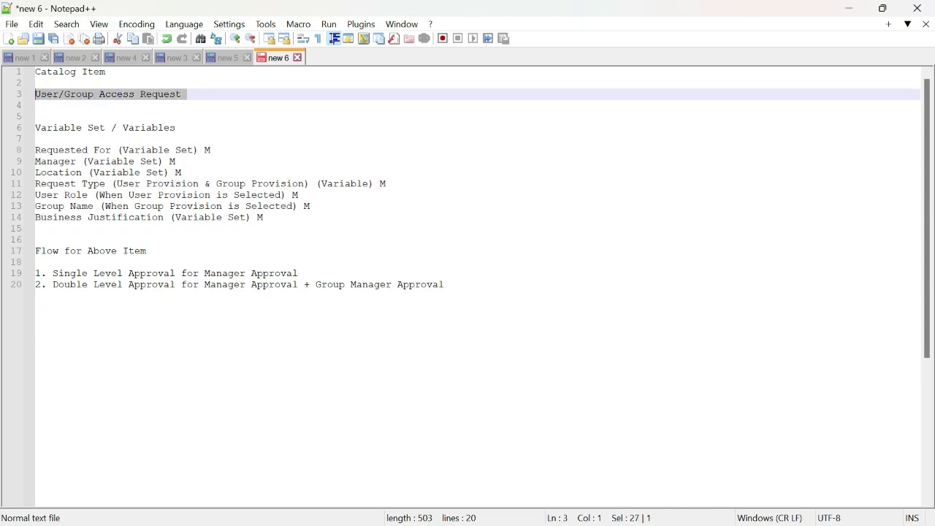
pyautogui.click(848, 8)
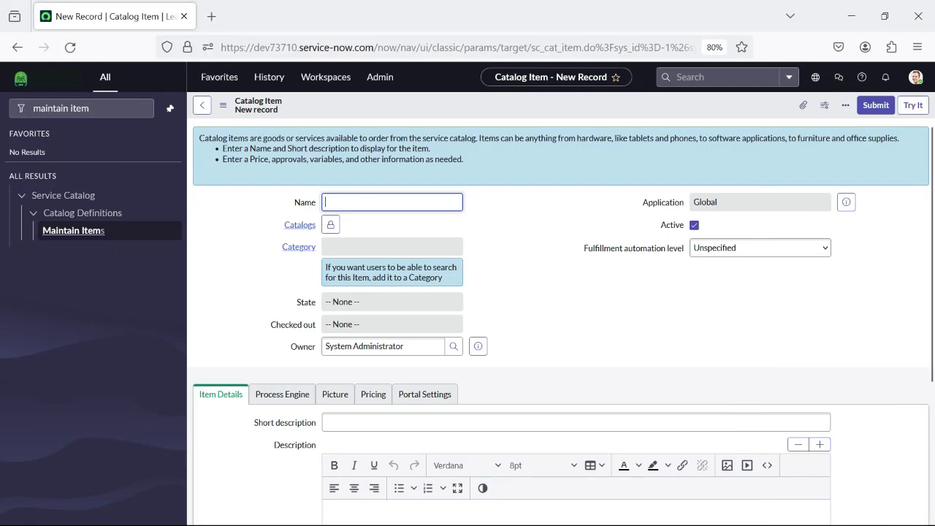
pyautogui.hotkey('ctrl', 'v')
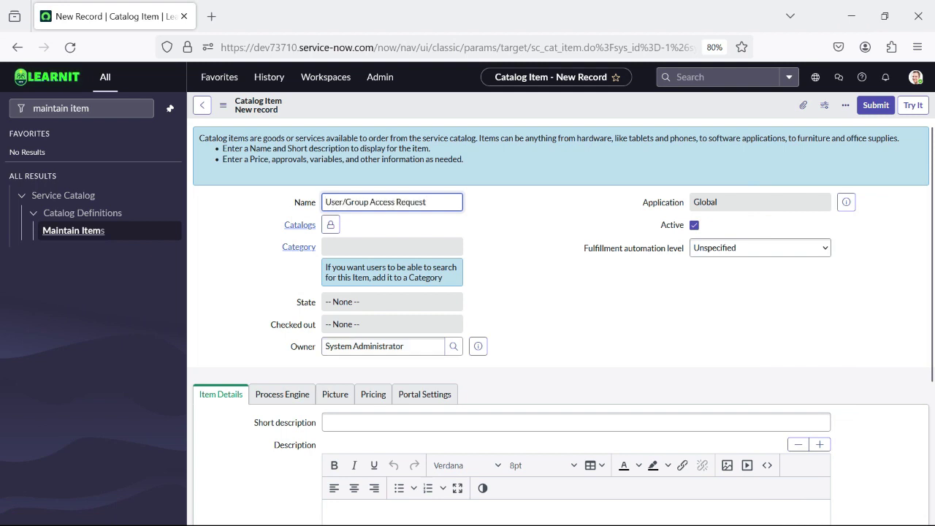
# Add Service Catalog to the item's Catalogs field and lock the field again.
pyautogui.press('Tab')
pyautogui.press('Return')
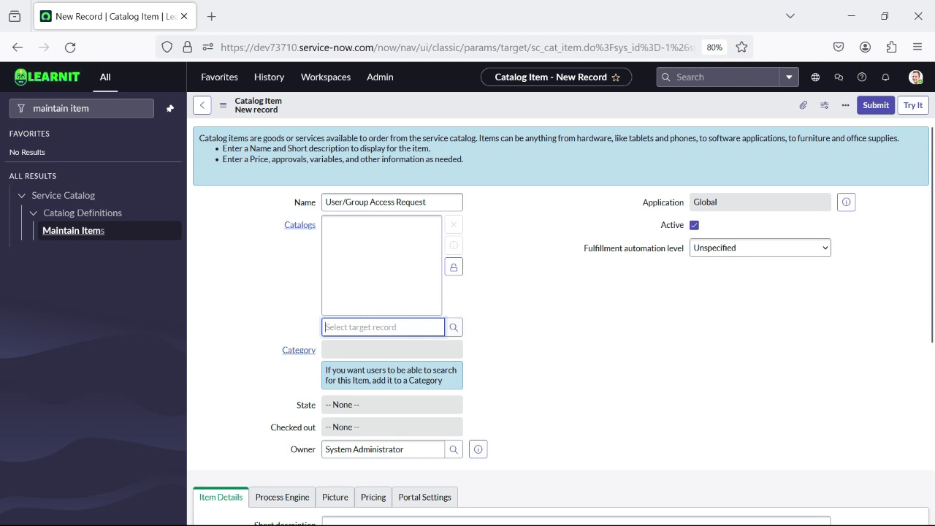
pyautogui.write('service')
pyautogui.click(352, 344)
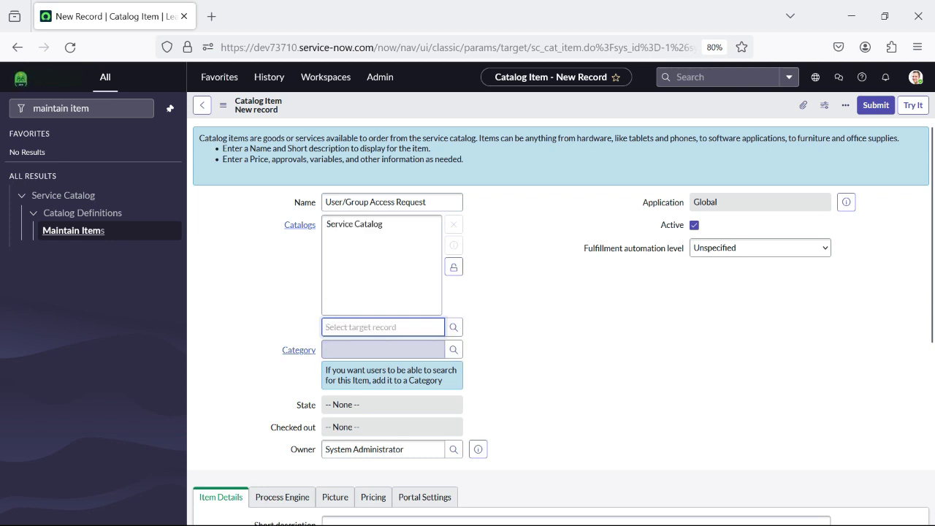
pyautogui.click(454, 267)
pyautogui.press('Tab')
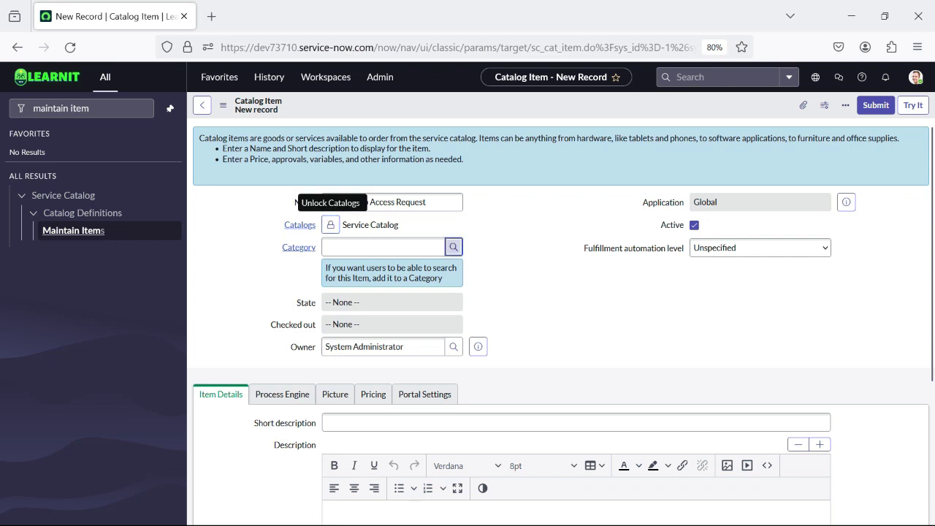
# Look up the available categories and set the item's Category to Services.
pyautogui.press('Return')
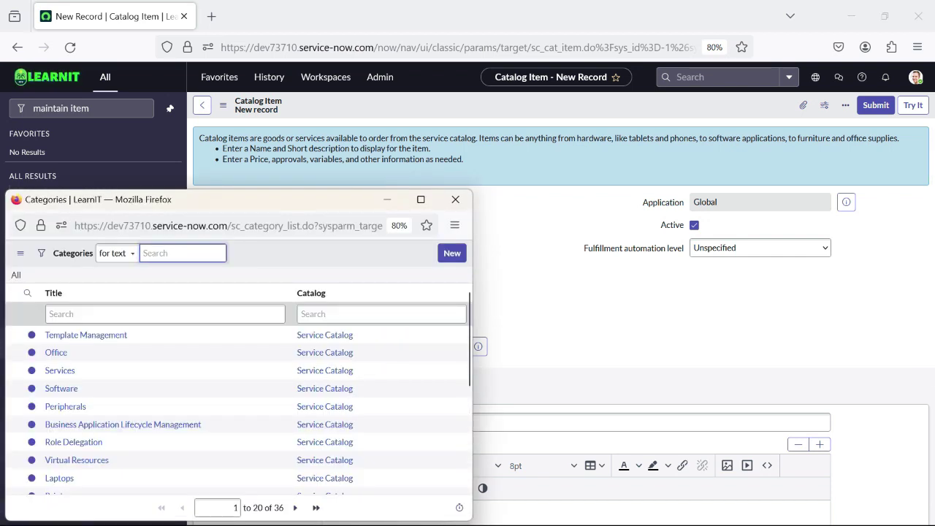
pyautogui.moveTo(183, 203); pyautogui.dragTo(224, 130)
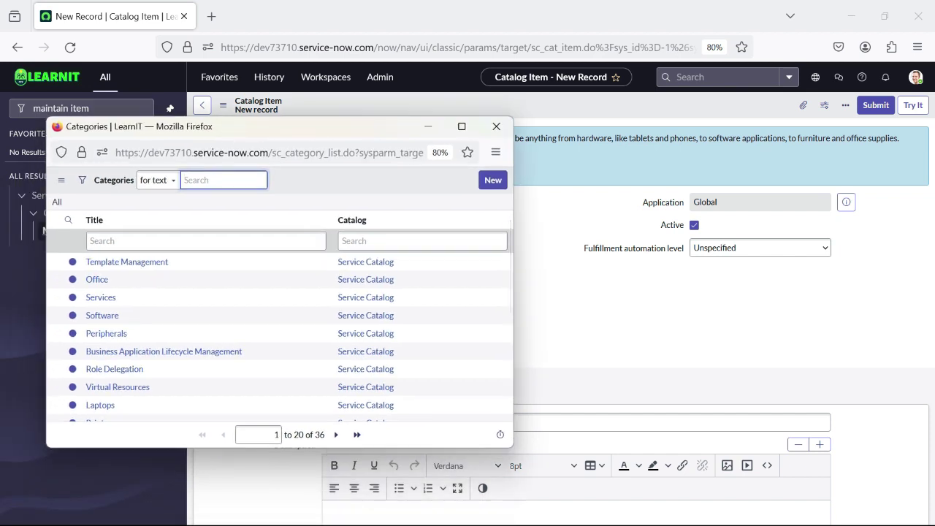
pyautogui.scroll(-3, 278, 336)
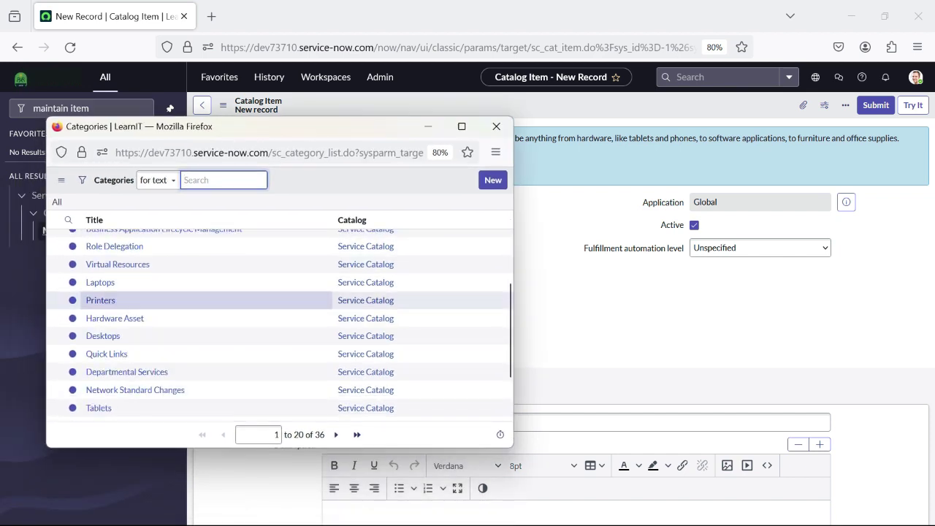
pyautogui.scroll(3, 277, 336)
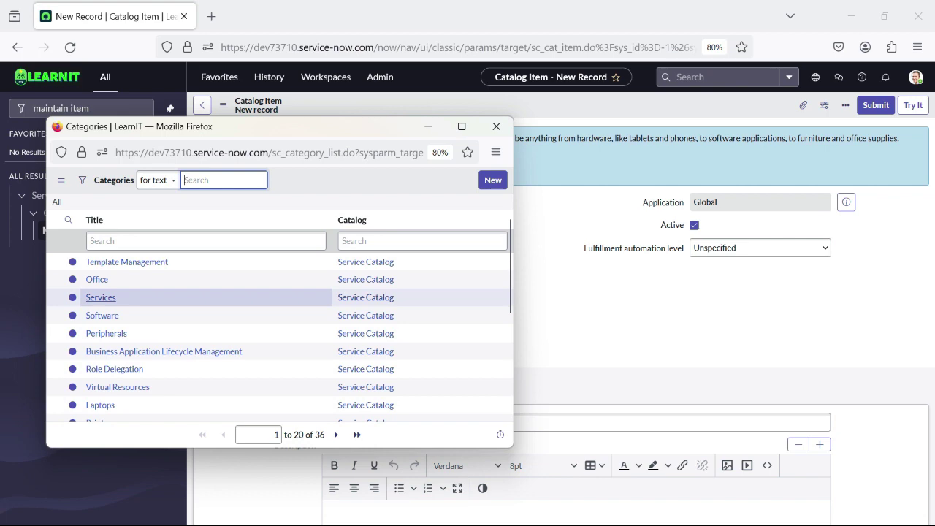
pyautogui.moveTo(268, 129); pyautogui.dragTo(663, 96)
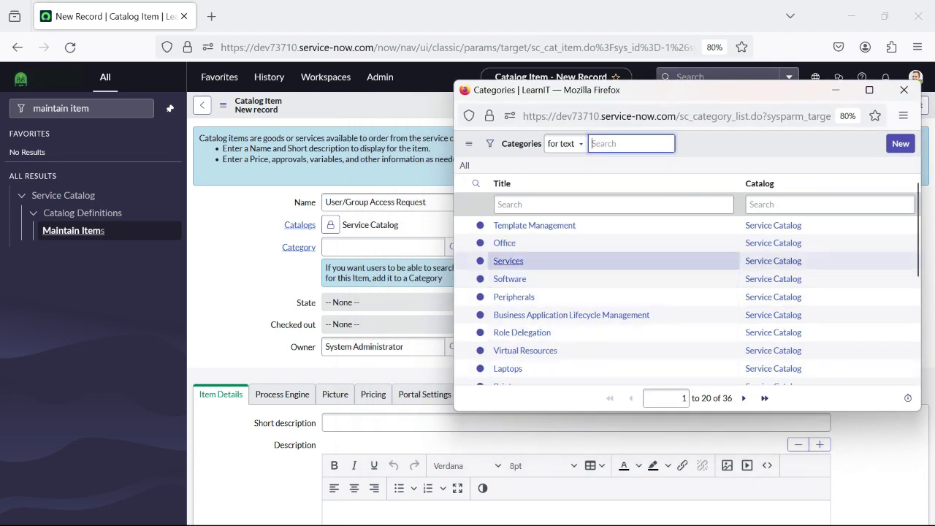
pyautogui.click(507, 261)
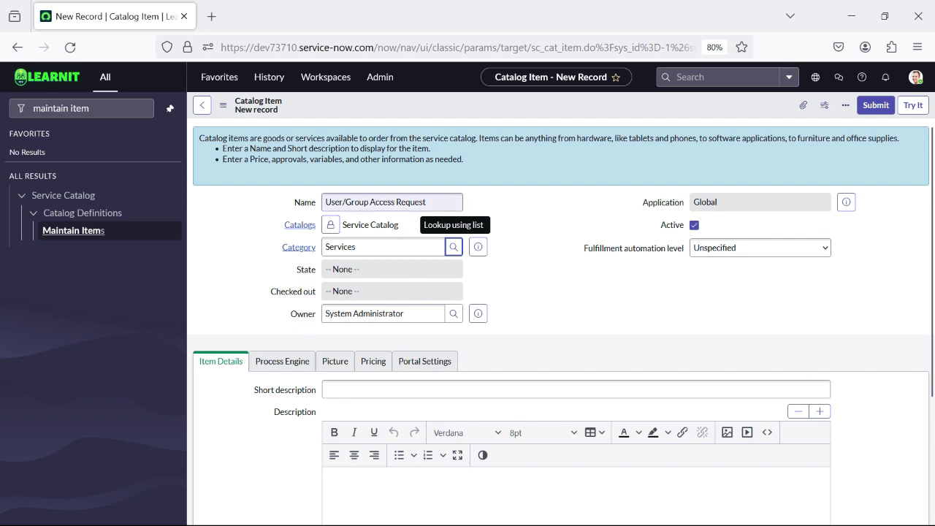
# Copy the name "User/Group Access Request" into the Short description and save the catalog item, staying on its form.
pyautogui.moveTo(432, 202); pyautogui.dragTo(319, 203)
pyautogui.hotkey('ctrl', 'c')
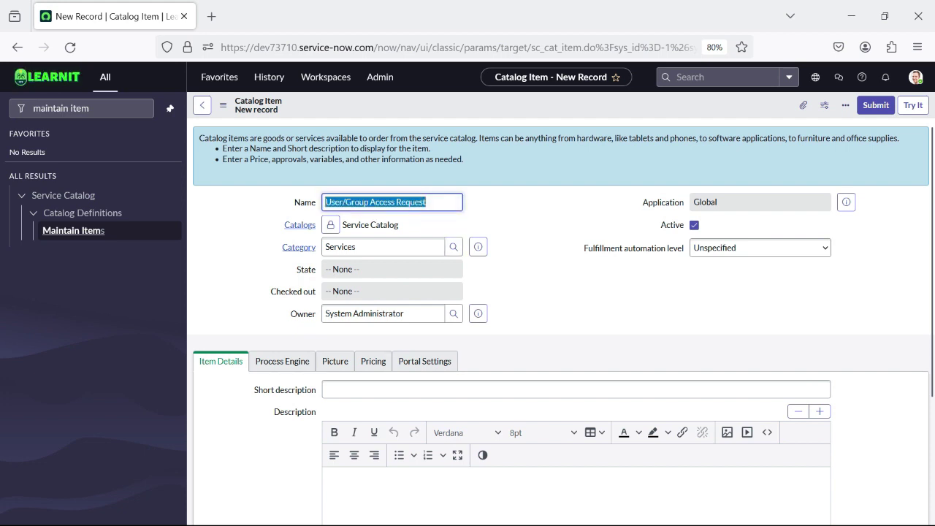
pyautogui.click(355, 389)
pyautogui.hotkey('ctrl', 'v')
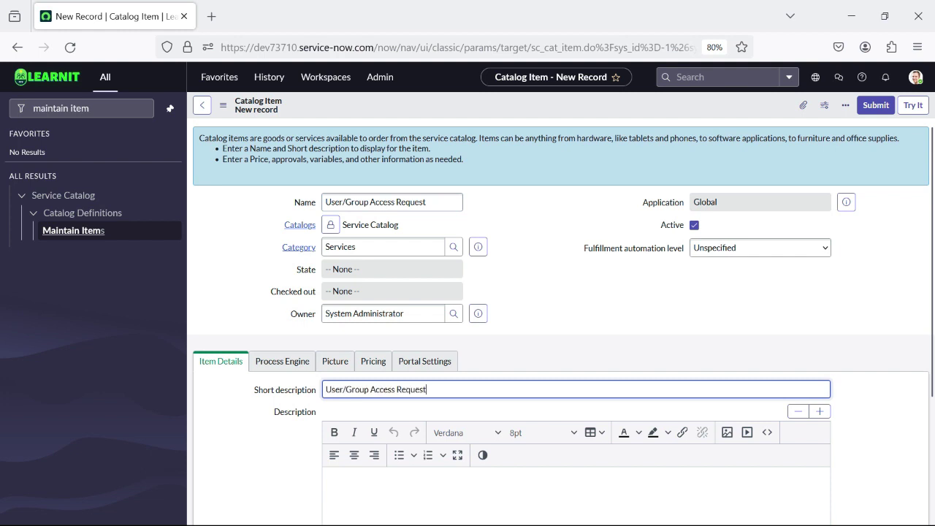
pyautogui.hotkey('ctrl', 'a')
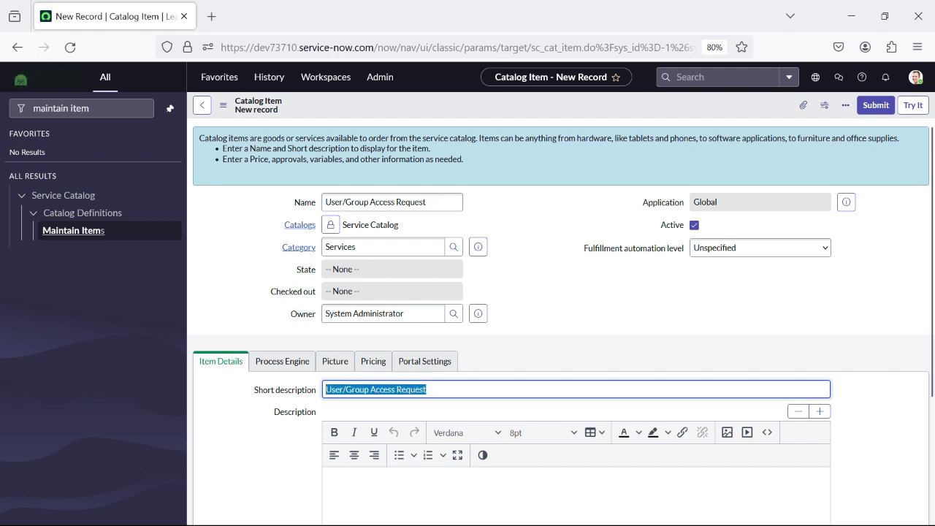
pyautogui.press('Tab')
pyautogui.scroll(-5, 561, 322)
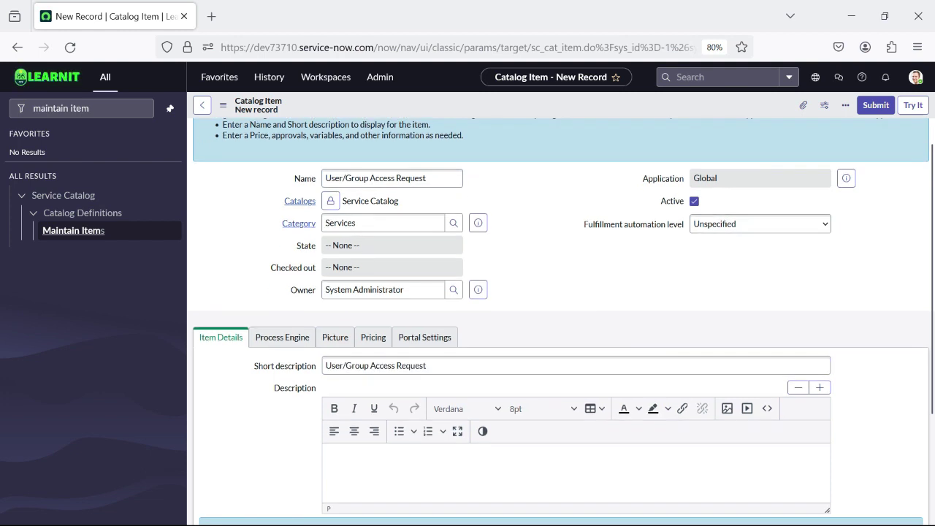
pyautogui.scroll(5, 561, 322)
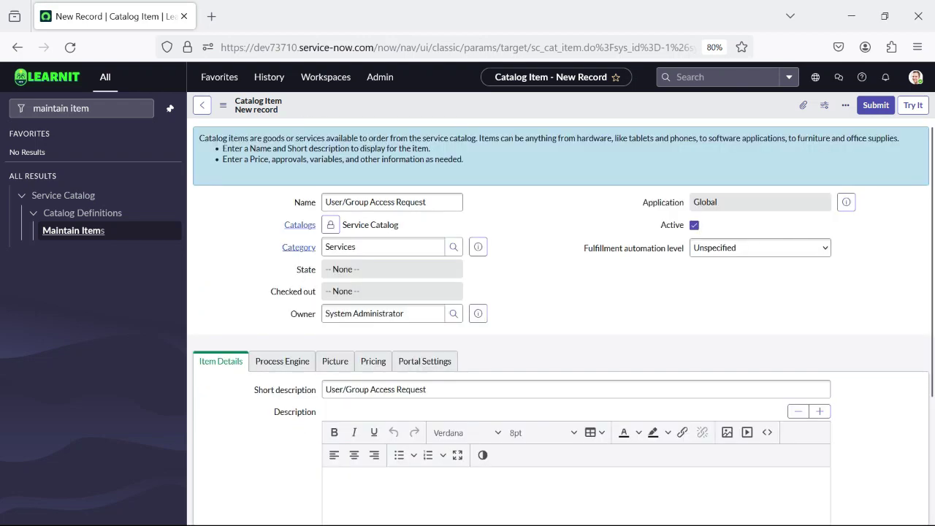
pyautogui.rightClick(516, 97)
pyautogui.click(537, 105)
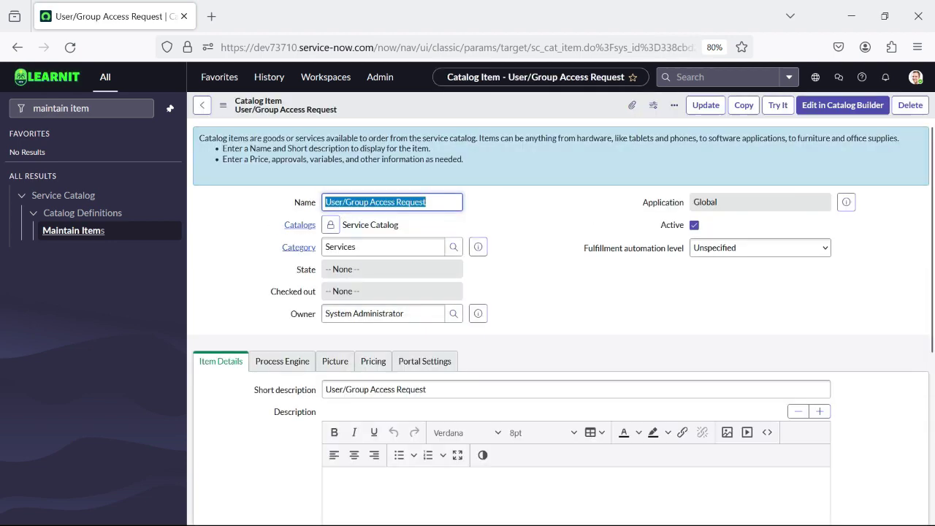
# Examine the Variables and Variable Sets related lists of the saved catalog item, ending on Variable Sets.
pyautogui.scroll(-10, 561, 321)
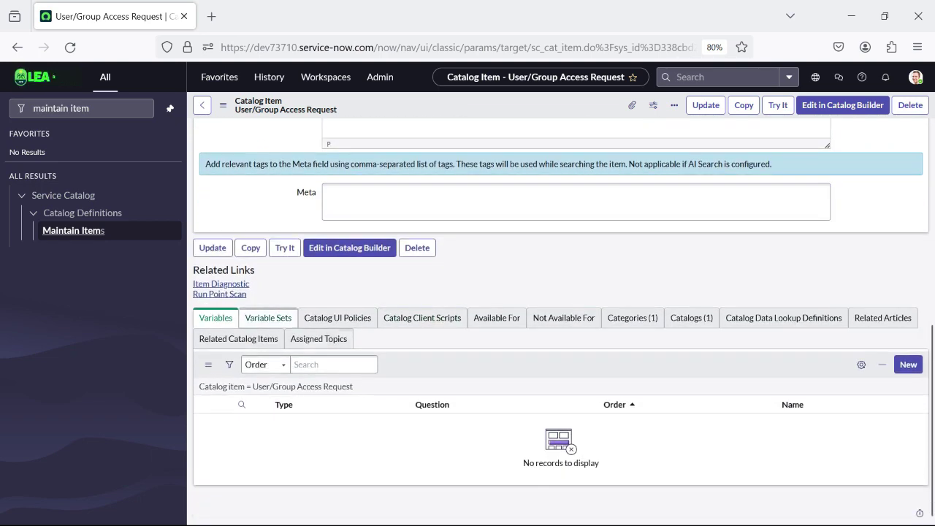
pyautogui.click(268, 317)
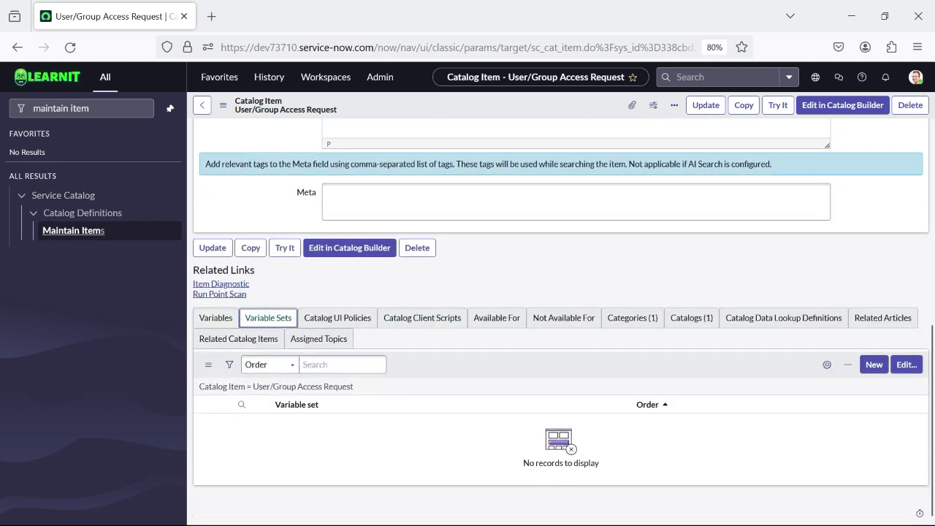
pyautogui.click(216, 318)
pyautogui.click(268, 317)
pyautogui.click(216, 317)
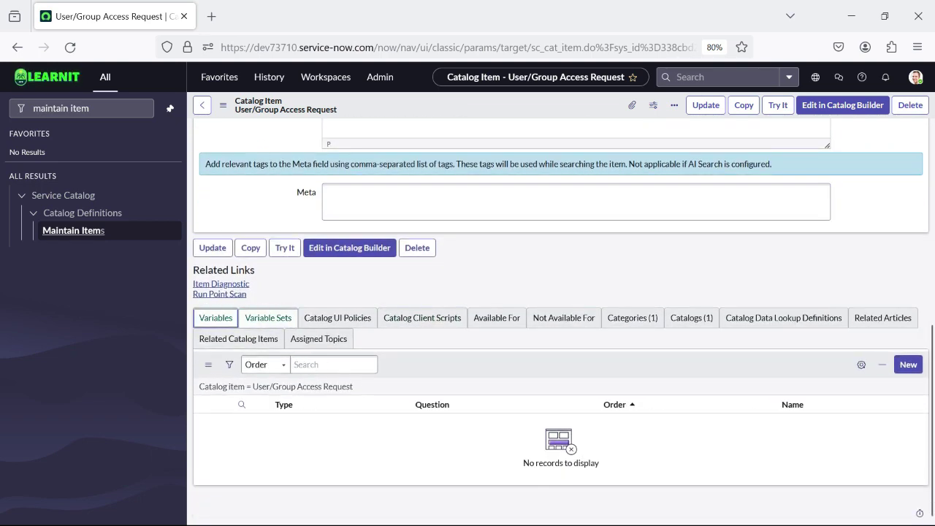
pyautogui.click(268, 317)
pyautogui.click(215, 318)
pyautogui.scroll(4, 560, 321)
pyautogui.scroll(3, 561, 322)
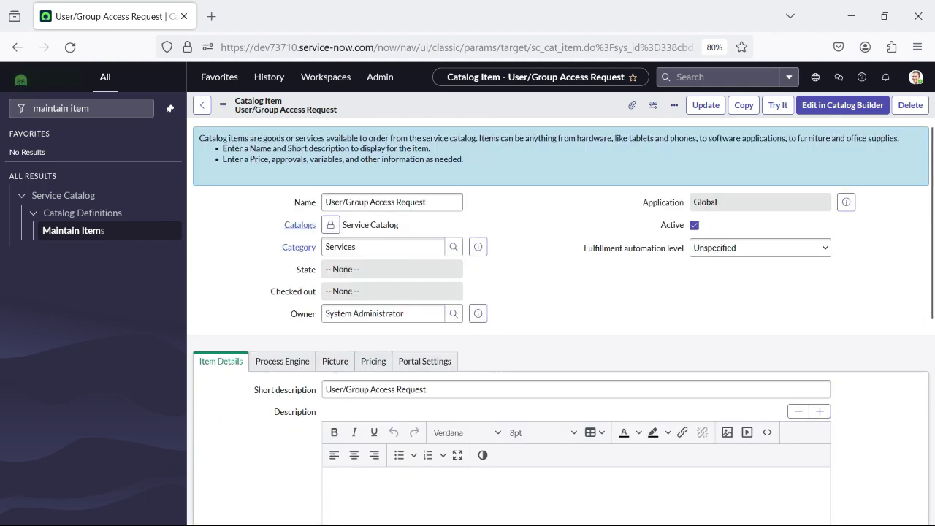
pyautogui.scroll(-10, 561, 321)
pyautogui.click(268, 318)
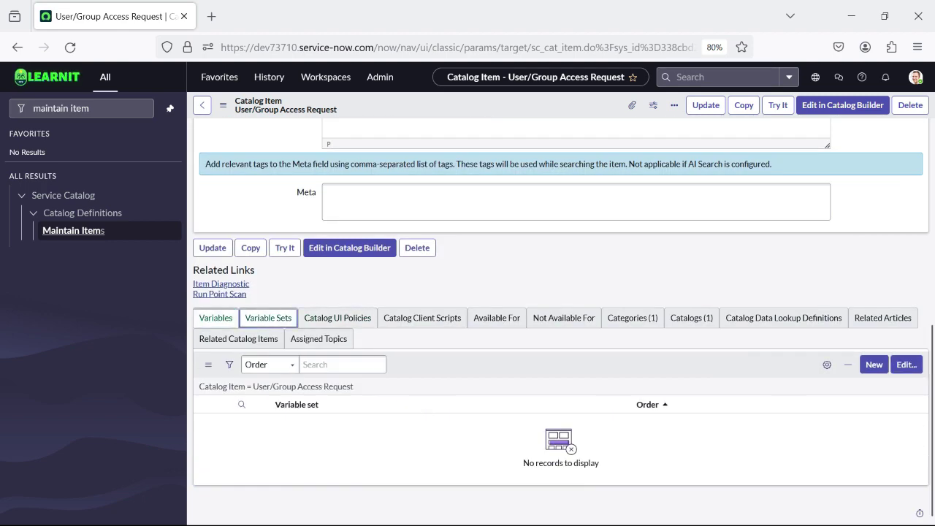
# Switch to the Notepad++ notes, examine which fields are marked as Variable Set, and return to the catalog item's Variable Sets list.
pyautogui.click(216, 318)
pyautogui.click(268, 318)
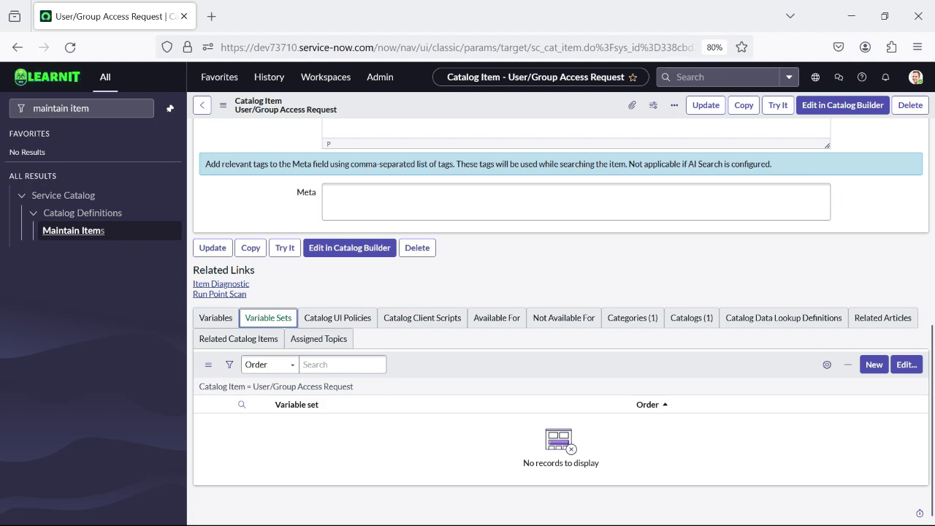
pyautogui.press('super')
pyautogui.click(376, 508)
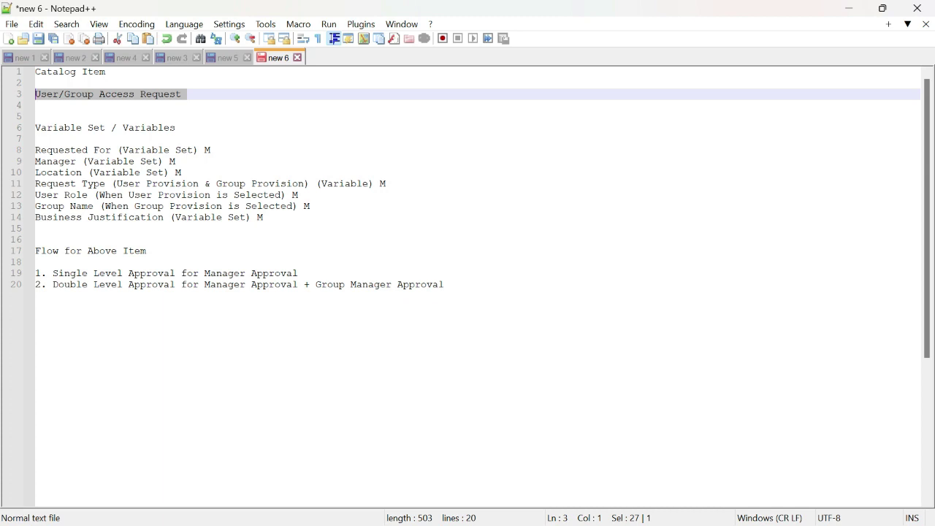
pyautogui.moveTo(36, 150); pyautogui.dragTo(181, 172)
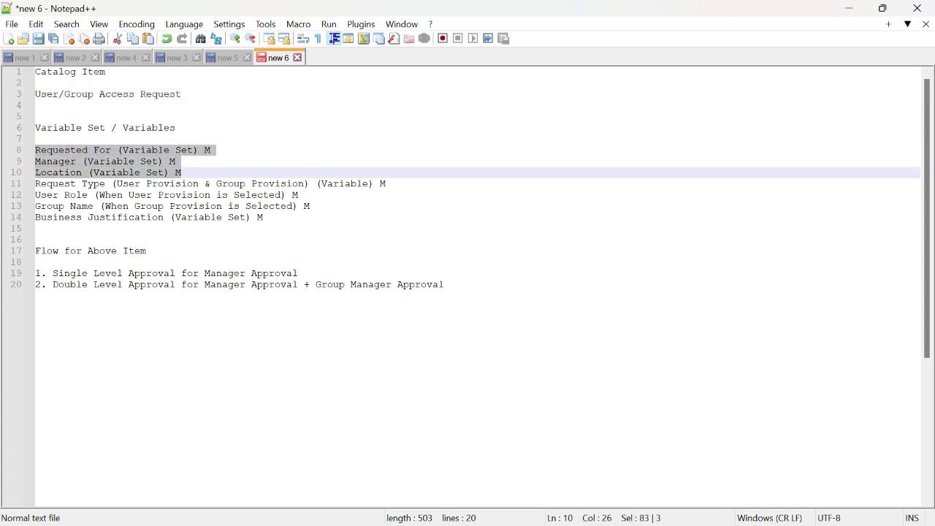
pyautogui.click(181, 172)
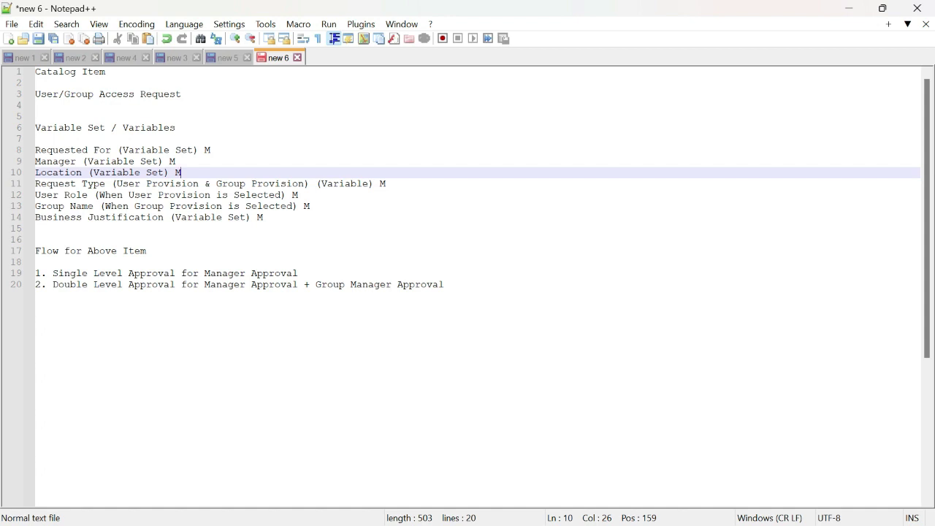
pyautogui.moveTo(181, 172); pyautogui.dragTo(35, 149)
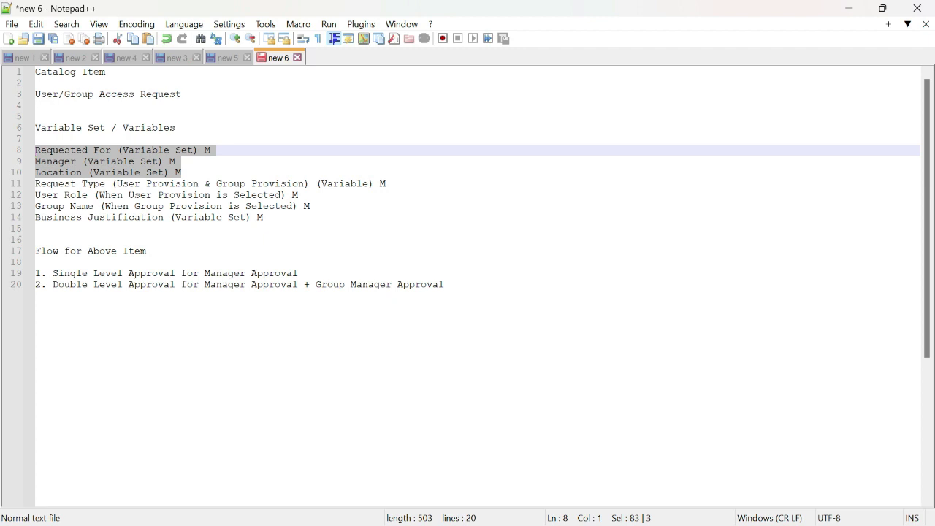
pyautogui.moveTo(181, 172); pyautogui.dragTo(35, 150)
pyautogui.click(444, 285)
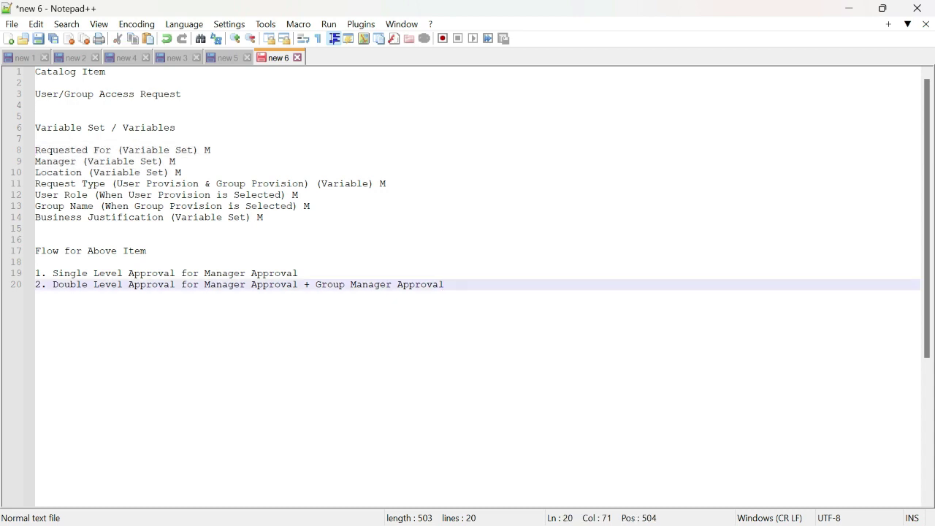
pyautogui.moveTo(182, 172); pyautogui.dragTo(35, 150)
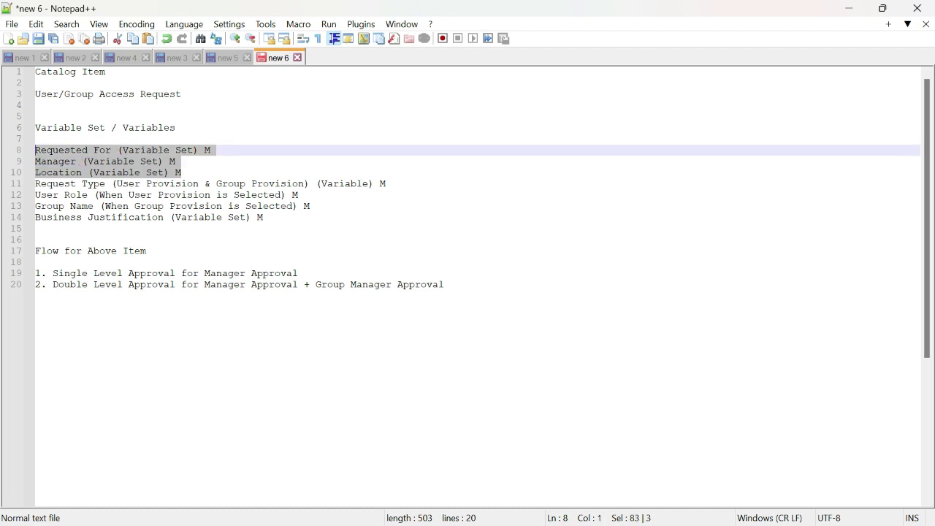
pyautogui.moveTo(265, 217); pyautogui.dragTo(35, 217)
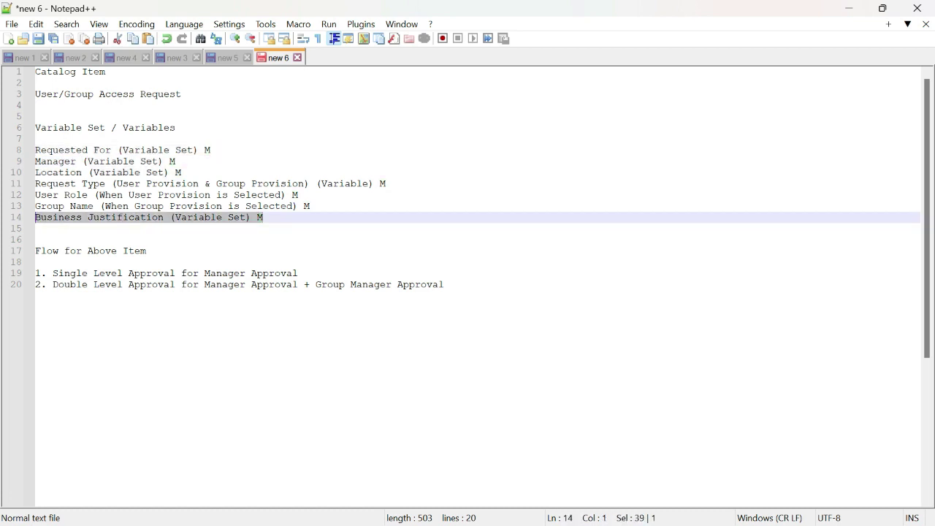
pyautogui.click(36, 262)
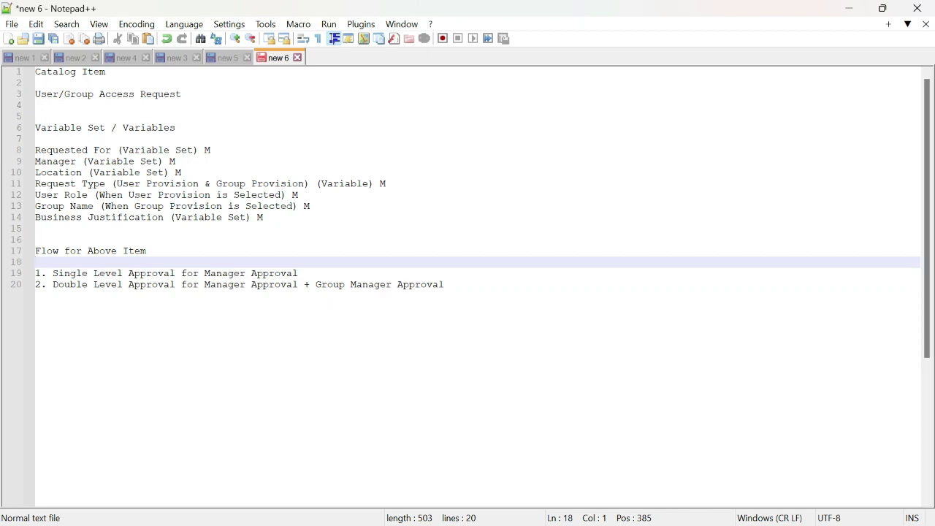
pyautogui.moveTo(183, 173); pyautogui.dragTo(163, 172)
pyautogui.click(444, 285)
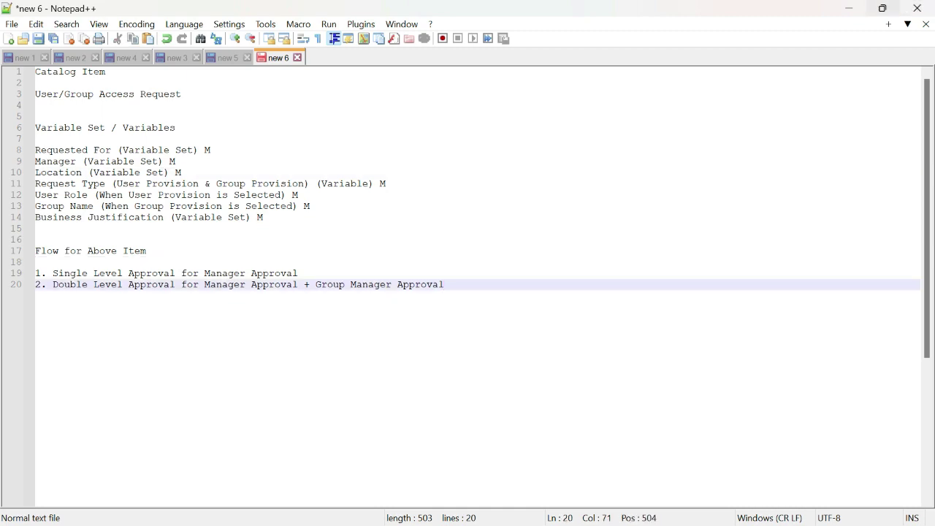
pyautogui.click(848, 8)
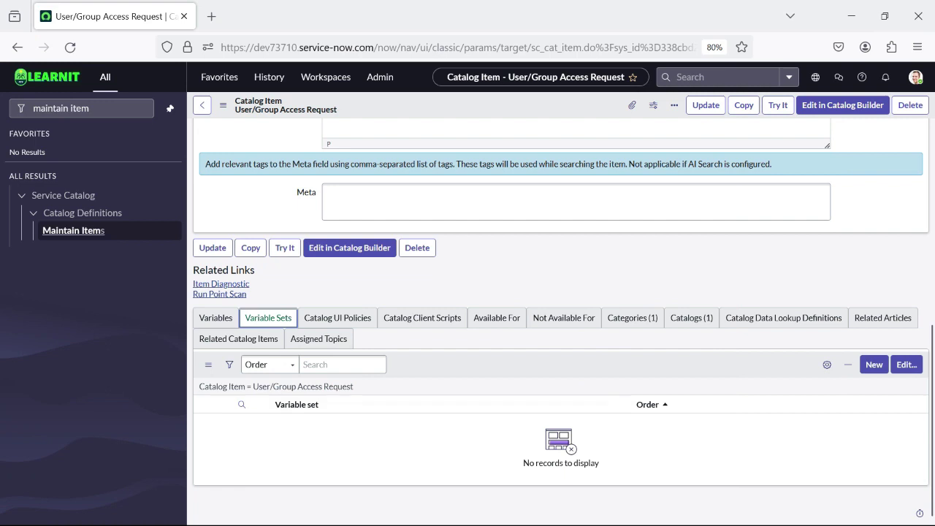
# Create a single-row variable set titled "User Details" for the catalog item and save it, staying on its form.
pyautogui.click(873, 364)
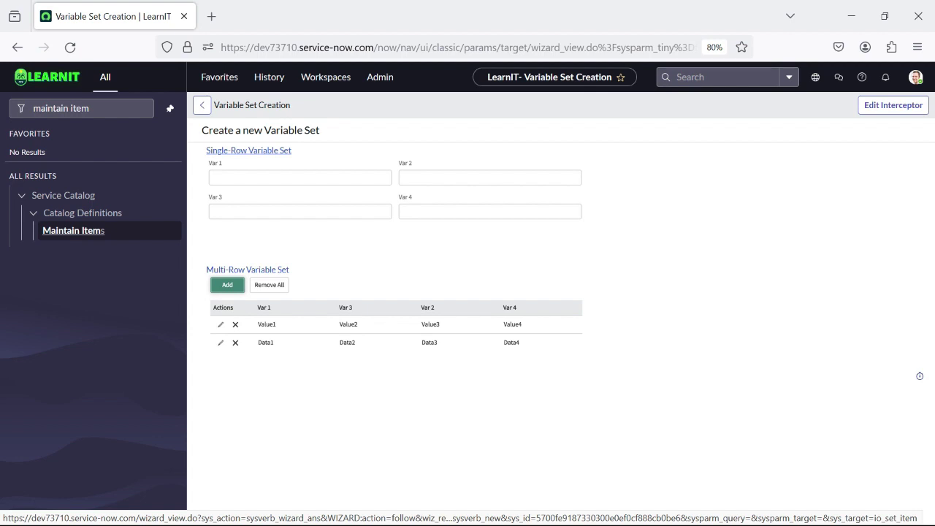
pyautogui.click(249, 150)
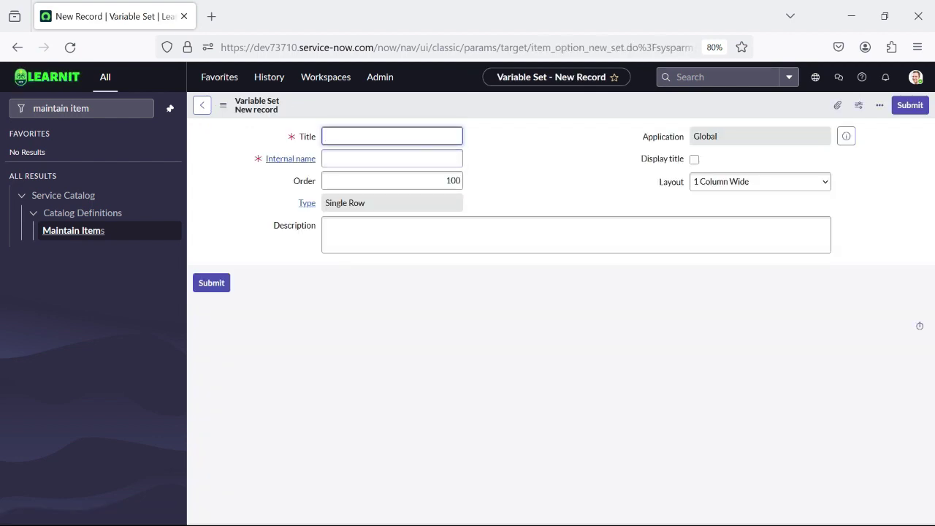
pyautogui.write('User')
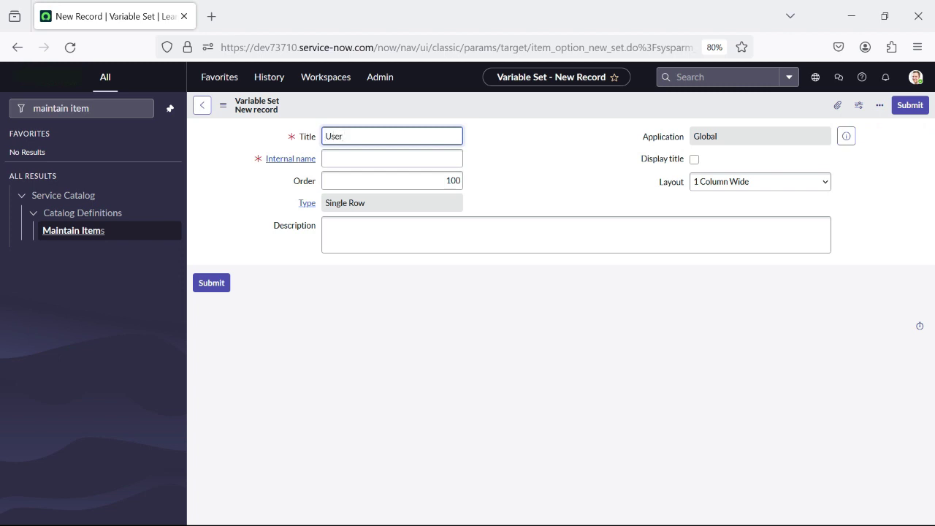
pyautogui.write(' Details')
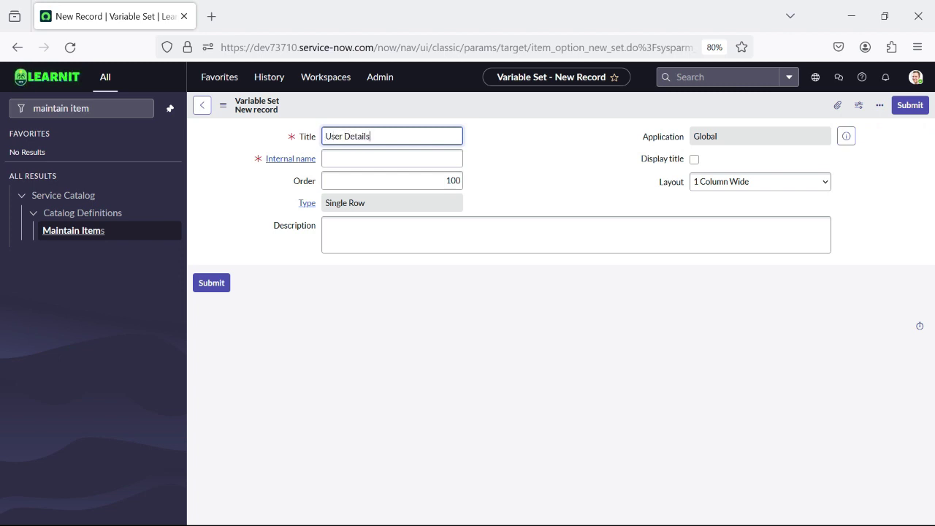
pyautogui.press('Tab')
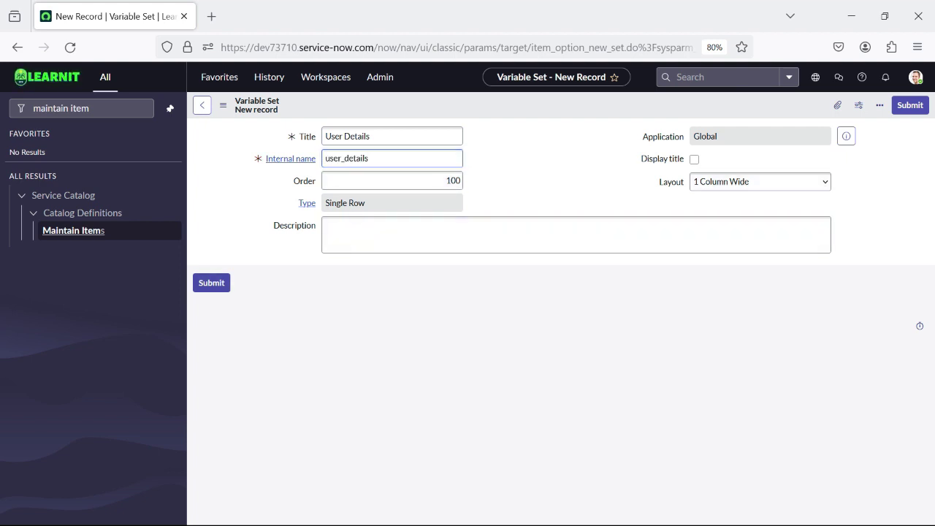
pyautogui.rightClick(507, 107)
pyautogui.click(531, 117)
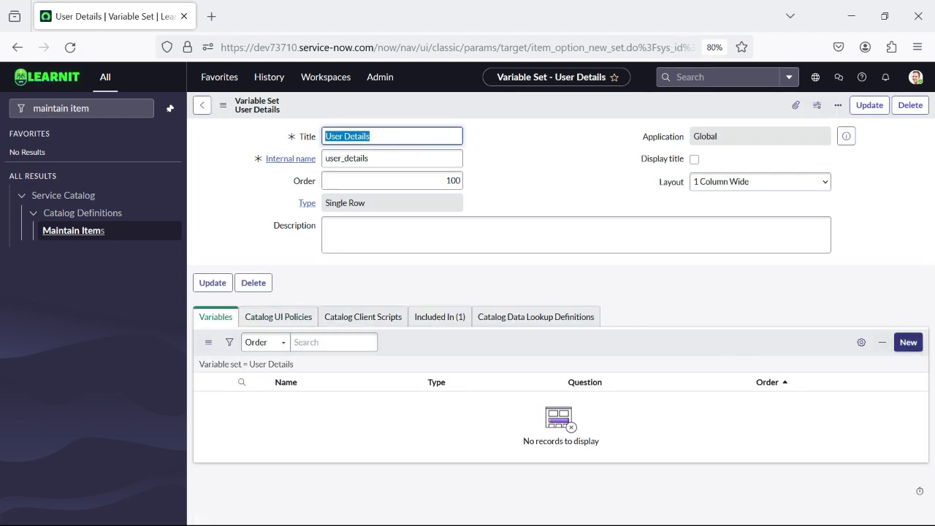
# Start a new variable in the User Details set and copy "Requested For" from the Notepad++ notes into its Question.
pyautogui.click(907, 342)
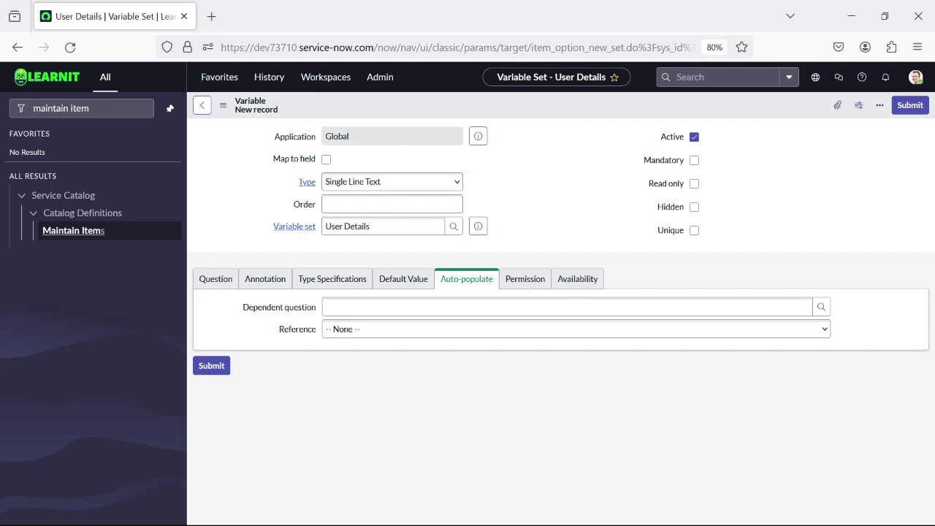
pyautogui.hotkey('alt', 'Tab')
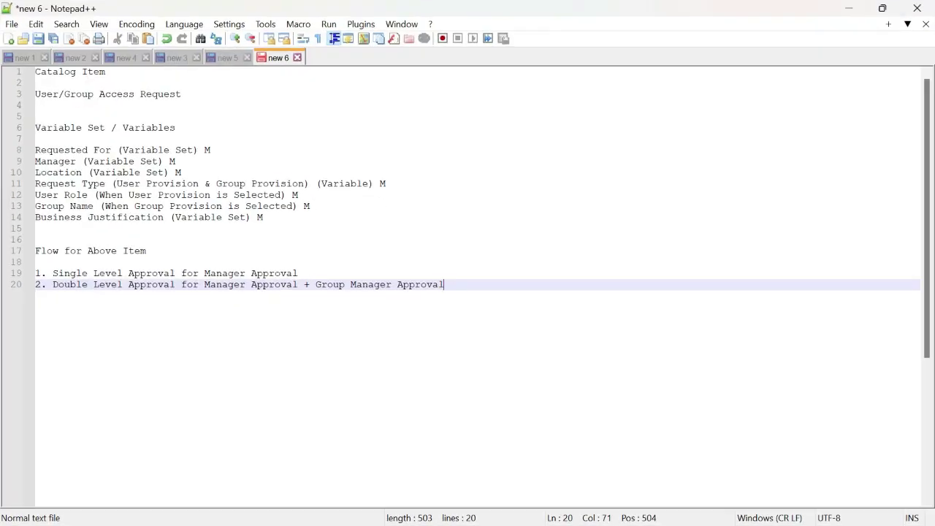
pyautogui.moveTo(111, 150); pyautogui.dragTo(35, 149)
pyautogui.hotkey('ctrl', 'c')
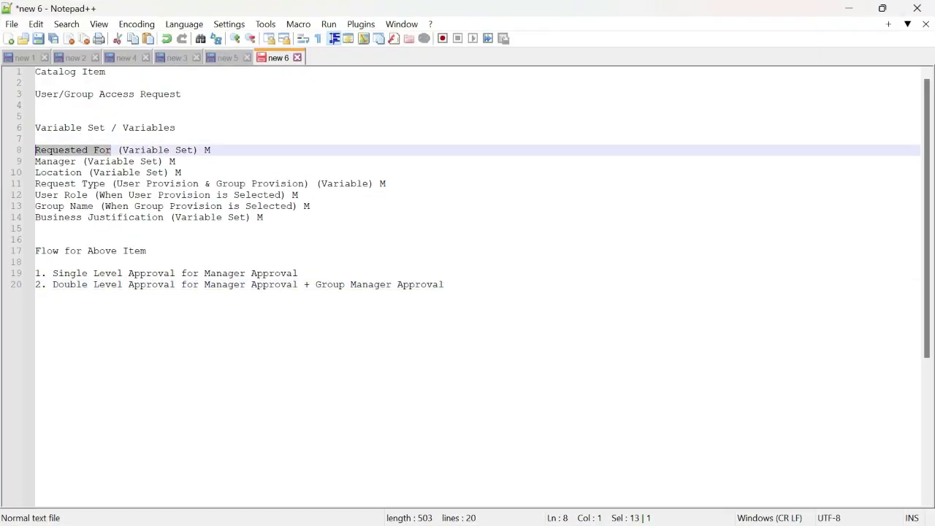
pyautogui.hotkey('alt', 'Tab')
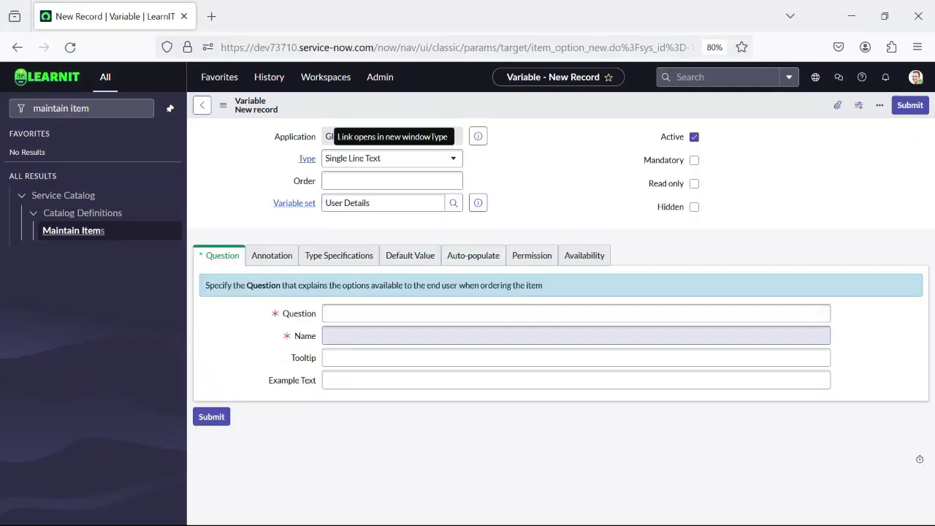
pyautogui.hotkey('ctrl', 'v')
pyautogui.press('Tab')
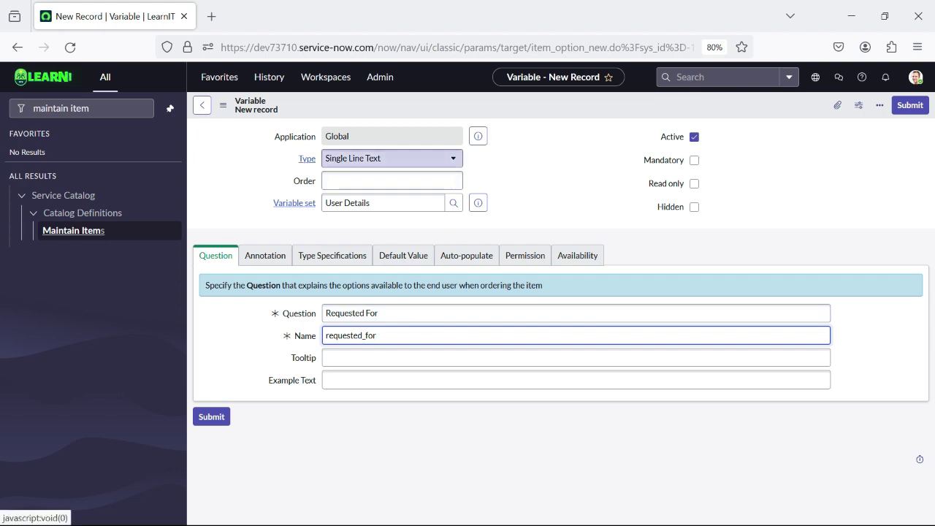
# Set the Requested For variable's type to Reference.
pyautogui.click(391, 158)
pyautogui.write('ere')
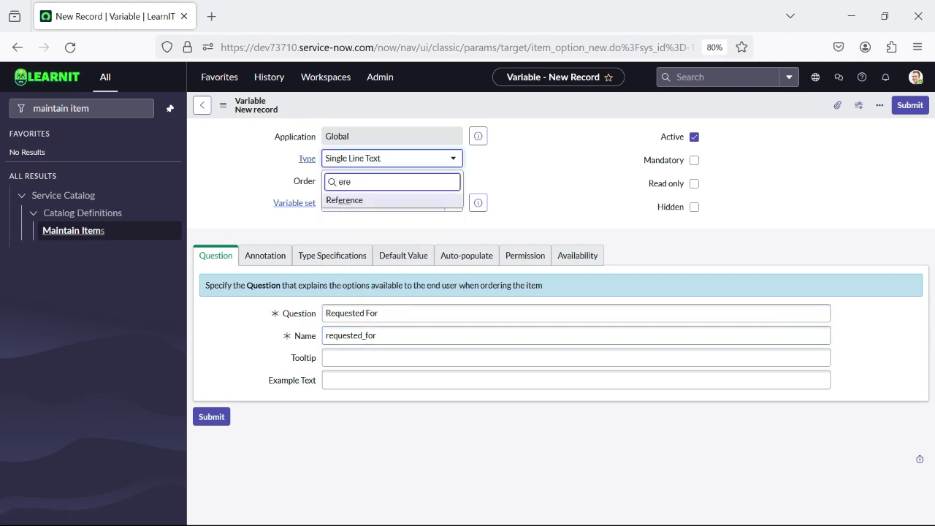
pyautogui.press('BackSpace')
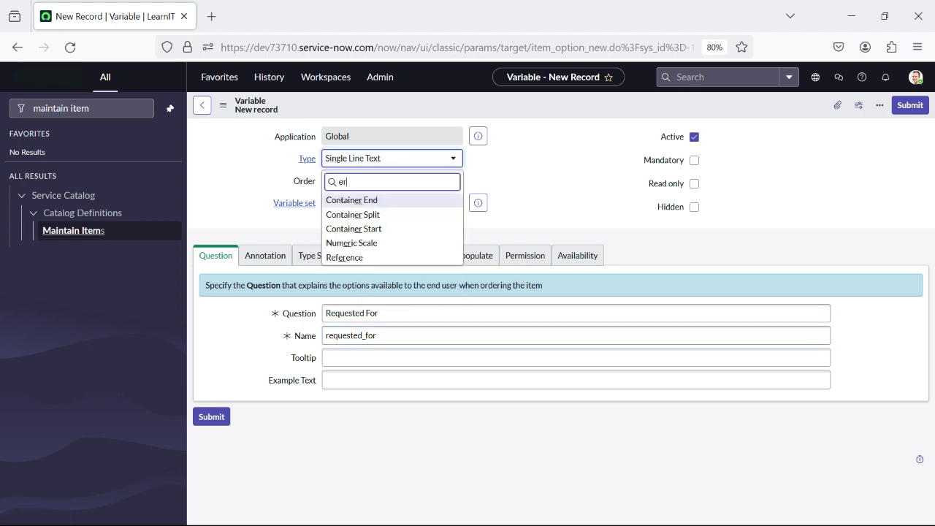
pyautogui.press('Down')
pyautogui.press('Down')
pyautogui.press('Down')
pyautogui.press('Down')
pyautogui.press('Return')
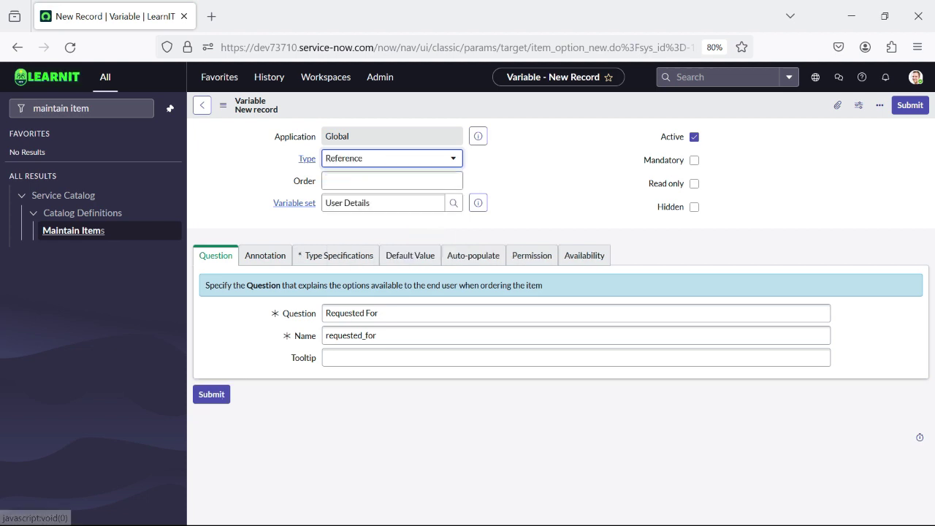
# Make the Requested For variable reference the User [sys_user] table in its type specifications.
pyautogui.click(338, 256)
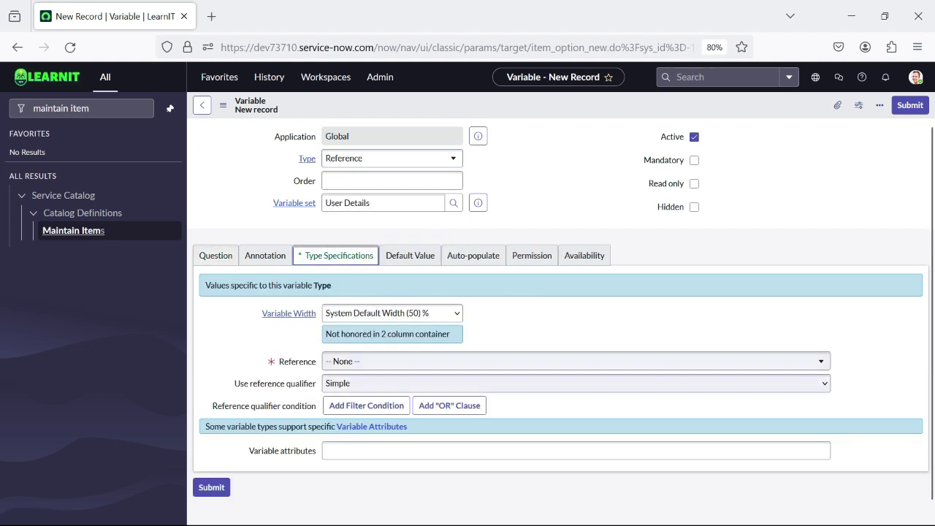
pyautogui.click(468, 362)
pyautogui.write('sys_user')
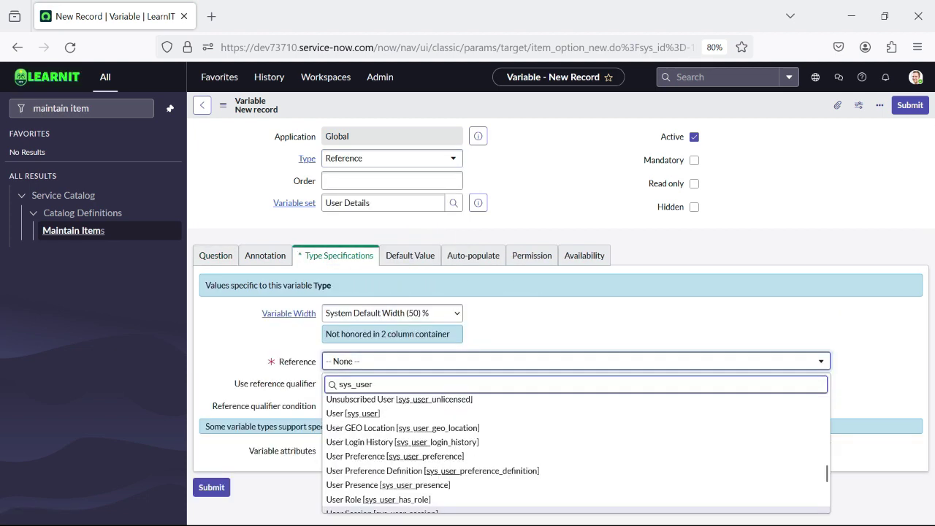
pyautogui.press('Down')
pyautogui.press('Down')
pyautogui.press('Up')
pyautogui.press('Return')
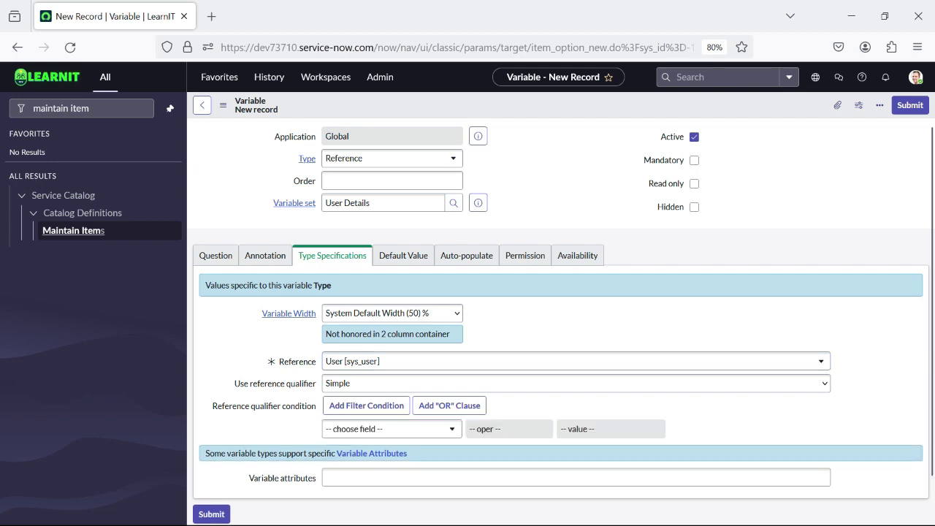
# Make the Requested For variable mandatory, set its order to 100 and submit it to the variable set.
pyautogui.click(693, 160)
pyautogui.click(265, 256)
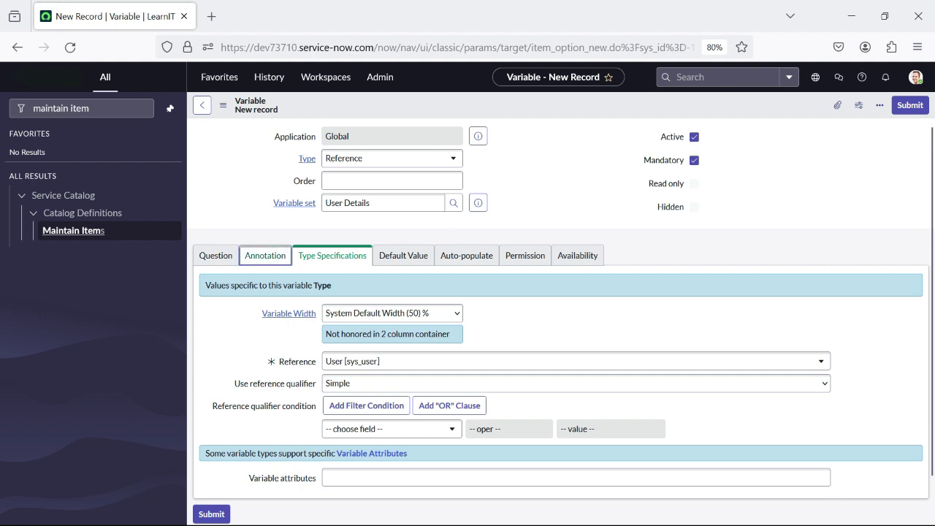
pyautogui.click(216, 255)
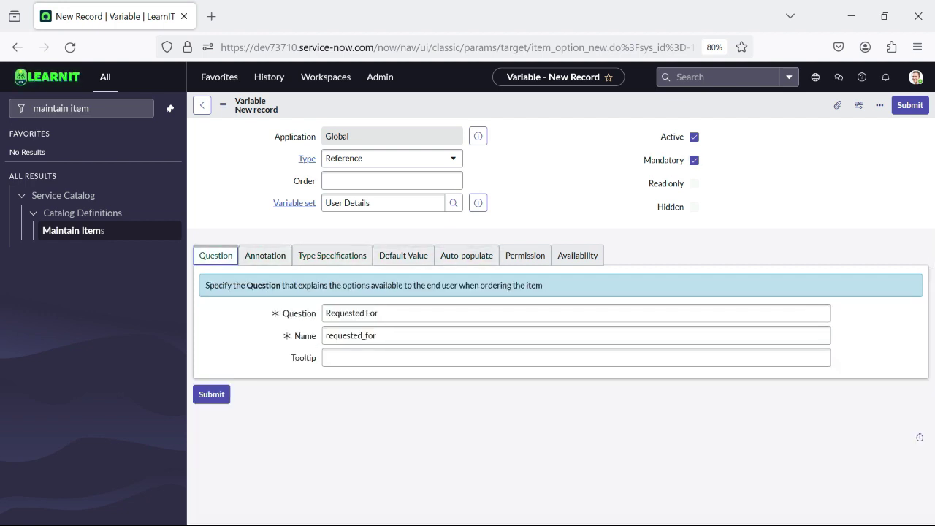
pyautogui.click(393, 181)
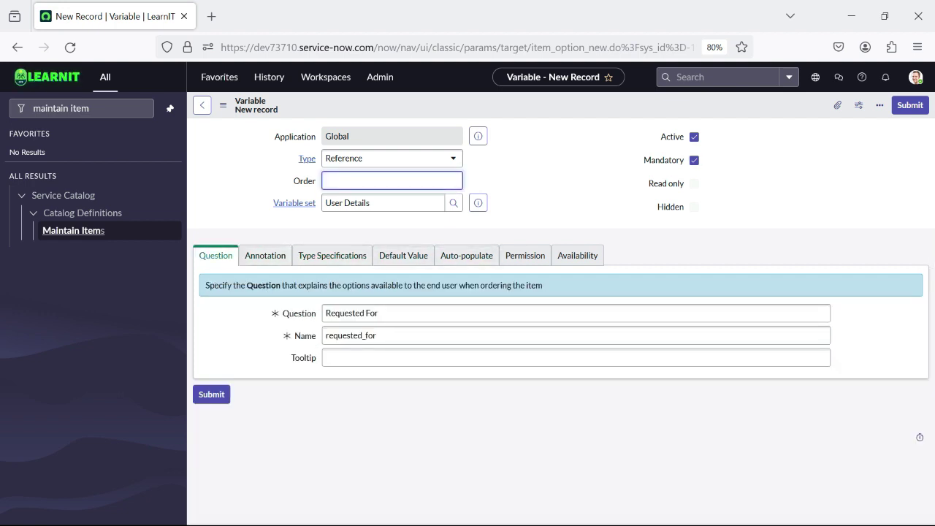
pyautogui.write('100')
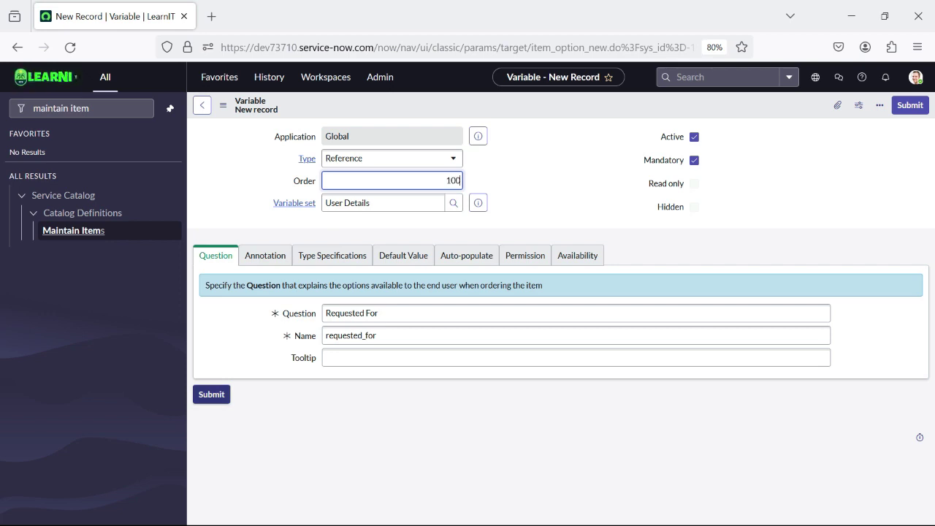
pyautogui.press('Return')
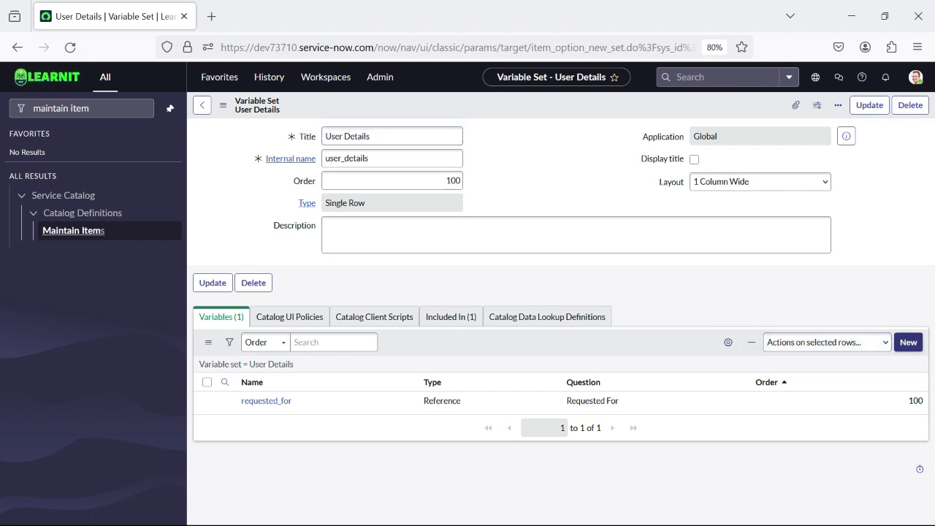
# Start a Reference variable in the User Details set and copy "Manager" from the Notepad++ notes into its Question.
pyautogui.hotkey('alt', 'Tab')
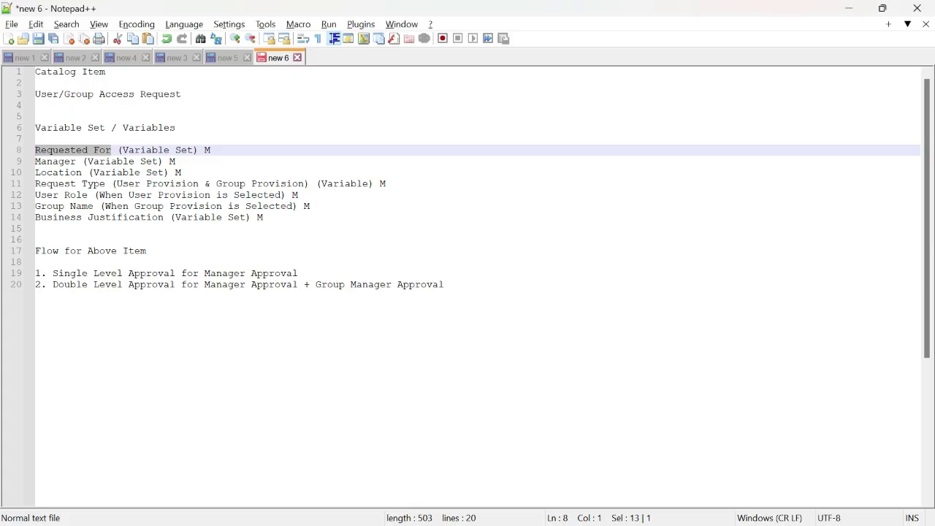
pyautogui.doubleClick(56, 161)
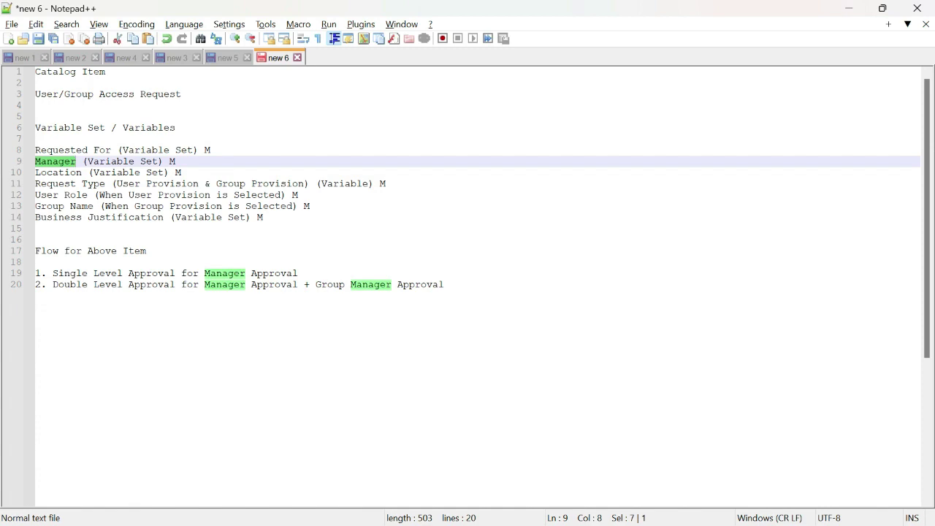
pyautogui.hotkey('alt', 'Tab')
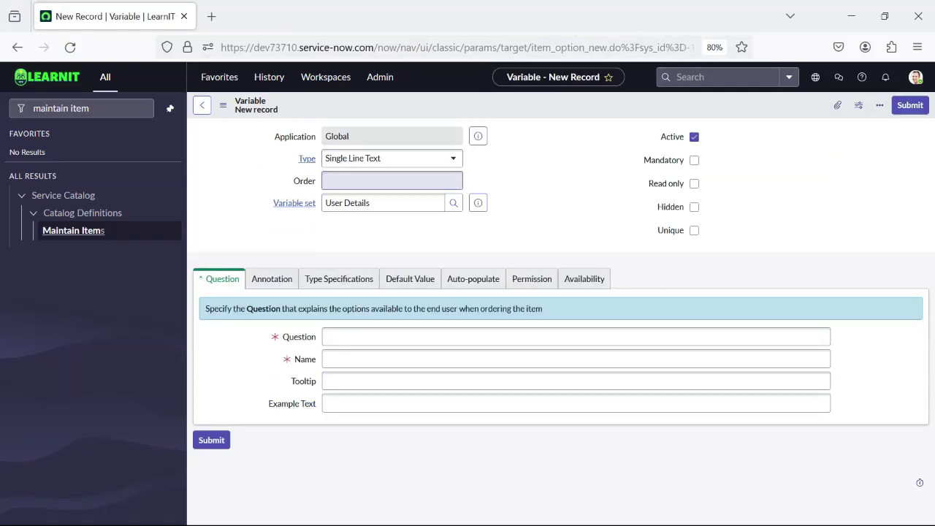
pyautogui.click(392, 157)
pyautogui.write('refer')
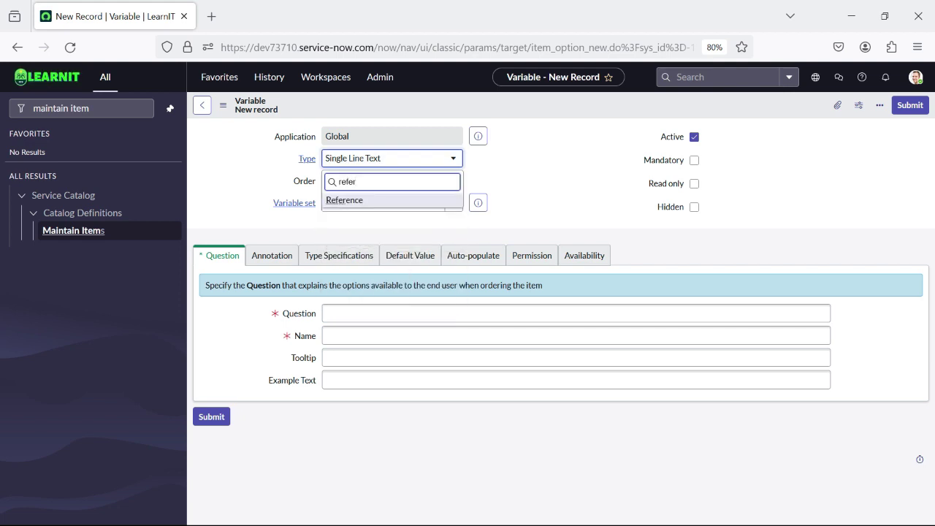
pyautogui.press('Return')
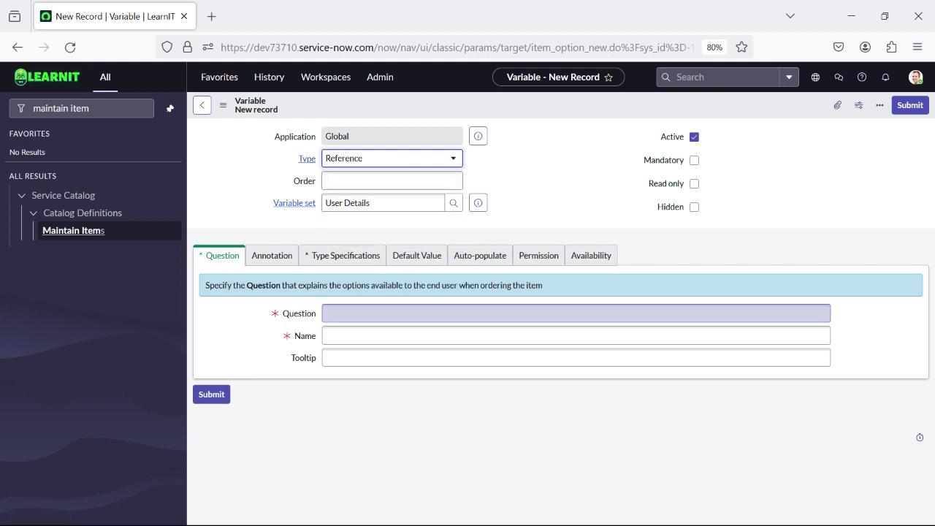
pyautogui.click(394, 313)
pyautogui.write('Manager')
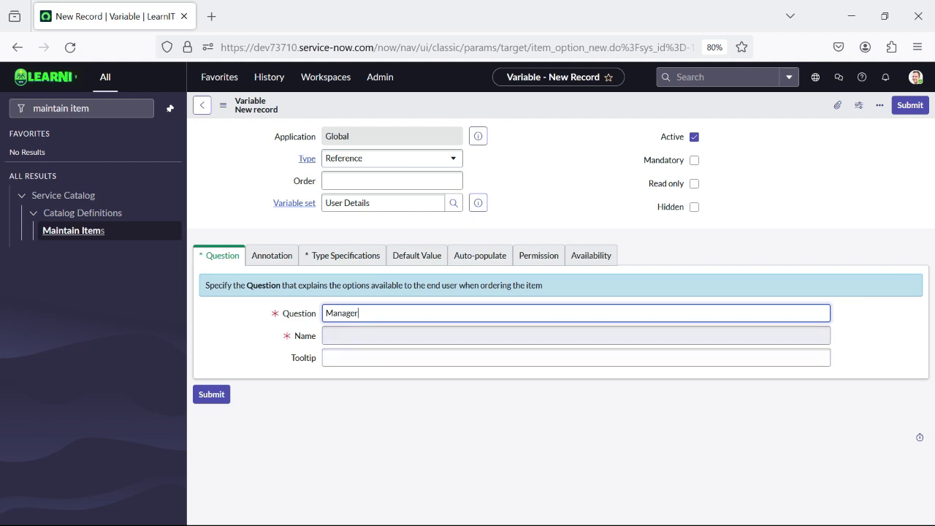
pyautogui.click(394, 336)
# Make the Manager variable reference the User [sys_user] table in its type specifications.
pyautogui.click(339, 255)
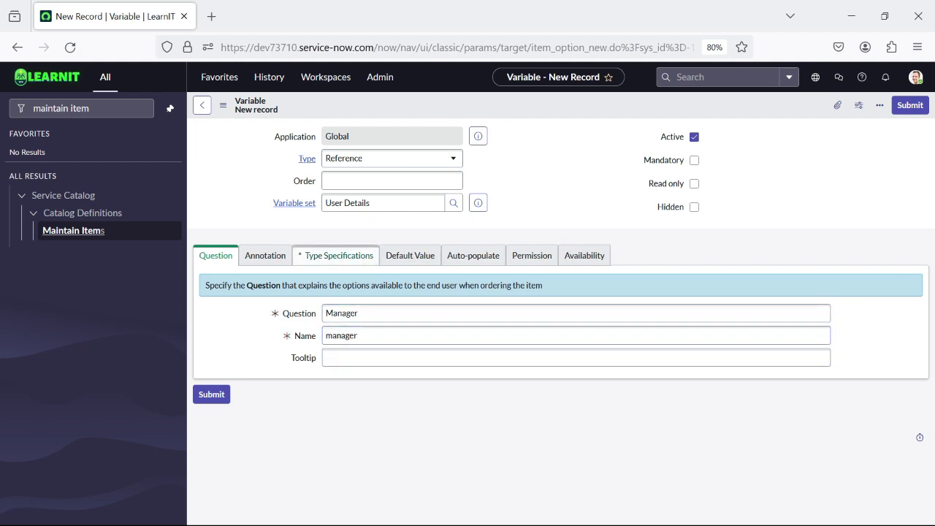
pyautogui.click(395, 362)
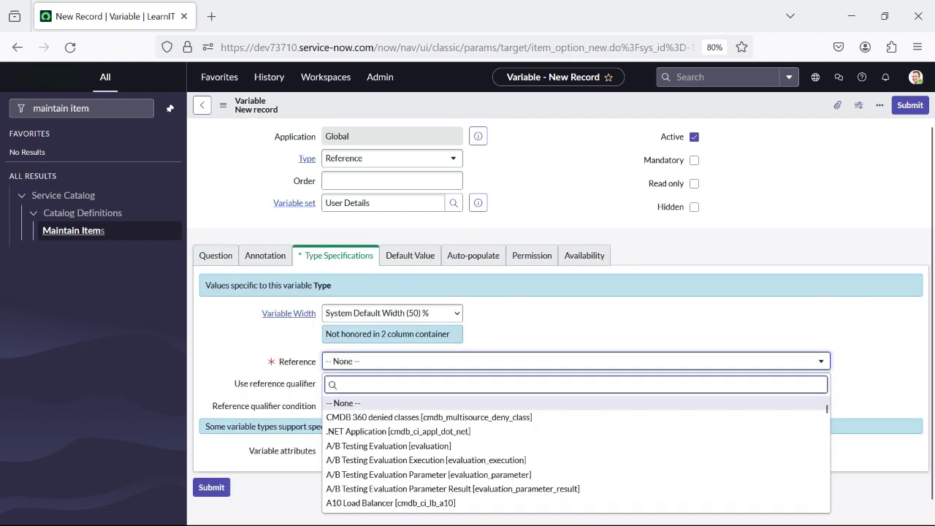
pyautogui.write('sy')
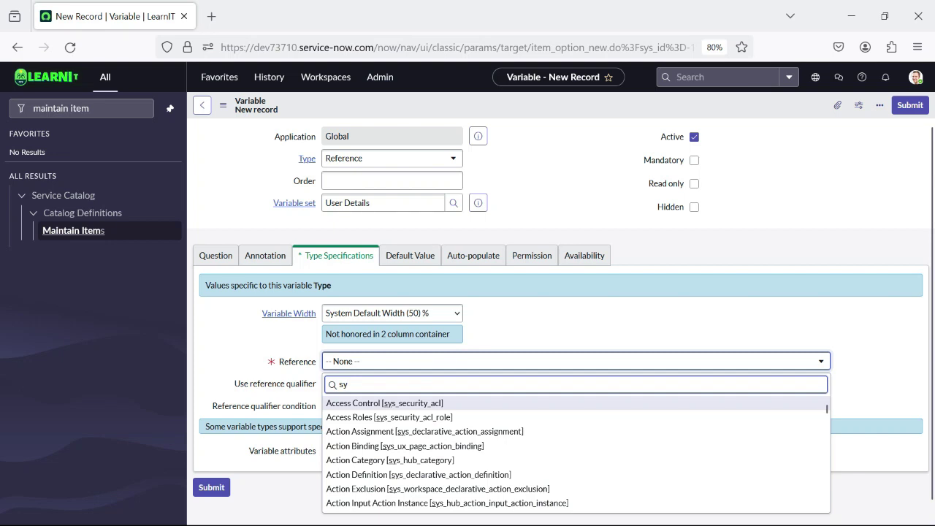
pyautogui.press('BackSpace')
pyautogui.press('BackSpace')
pyautogui.click(366, 404)
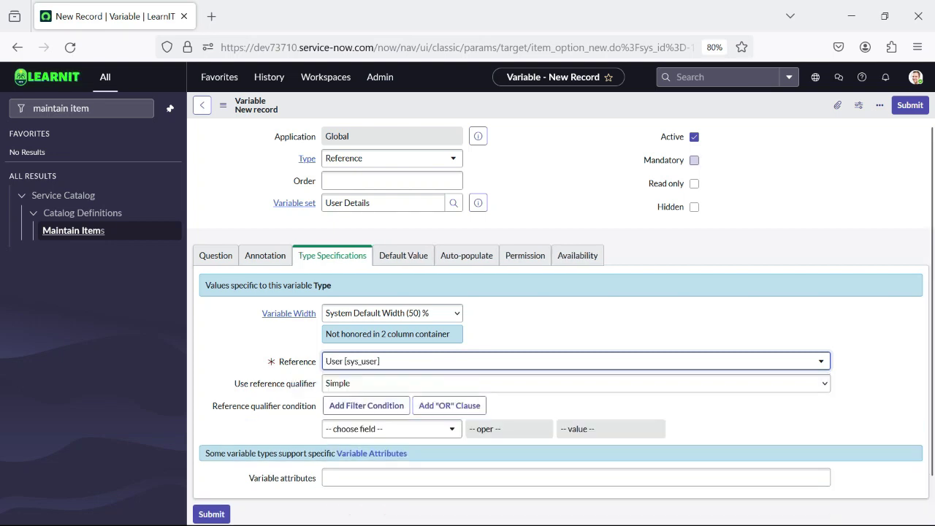
# Make the Manager variable mandatory, set its order to 200 and submit it to the variable set.
pyautogui.click(694, 160)
pyautogui.click(392, 181)
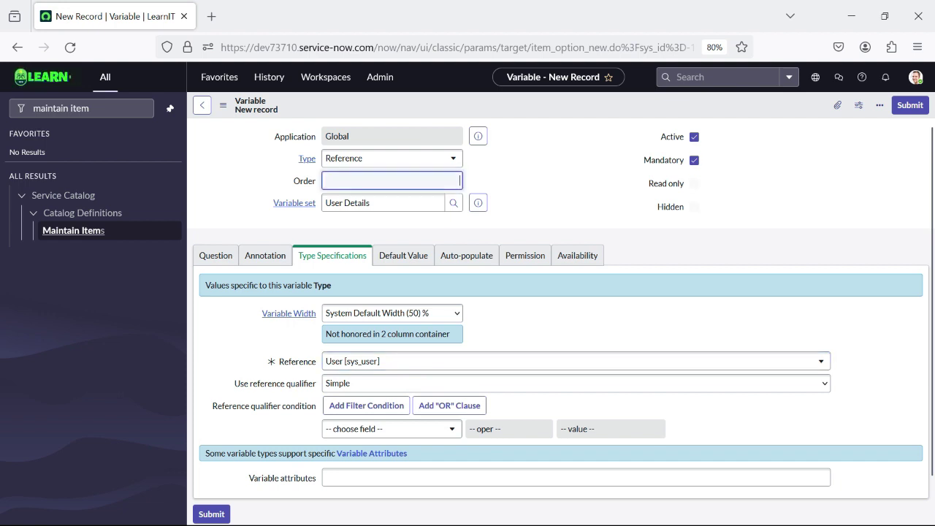
pyautogui.write('200')
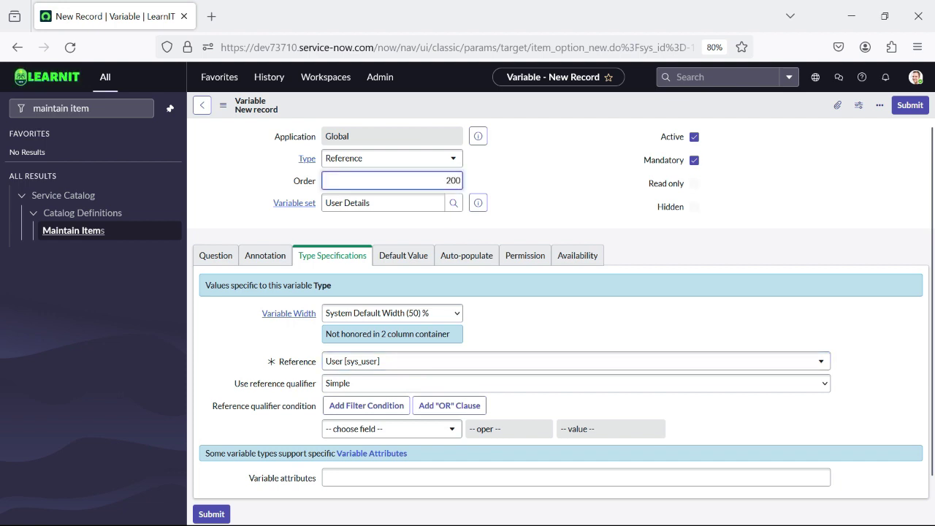
pyautogui.click(910, 105)
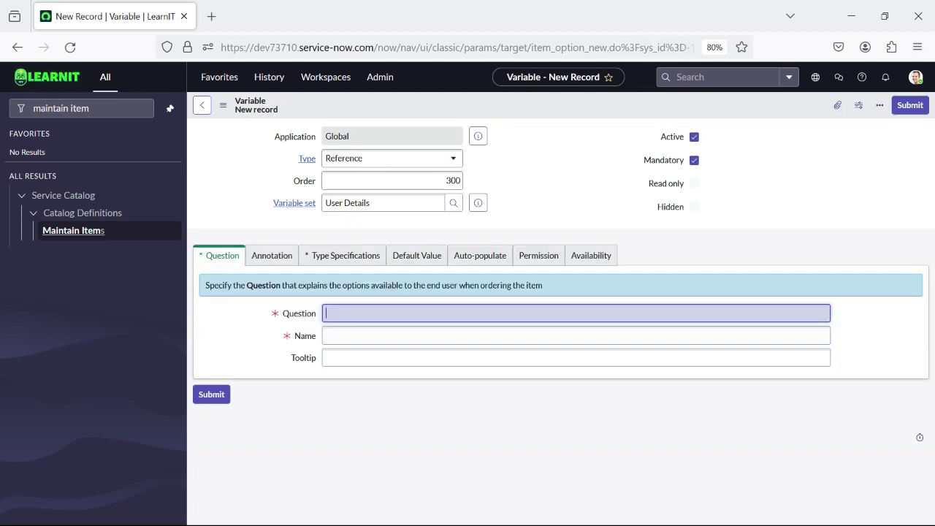
# Enter "Location" as the Question of the new mandatory Reference variable with order 300.
pyautogui.write('Manager')
pyautogui.hotkey('ctrl', 'a')
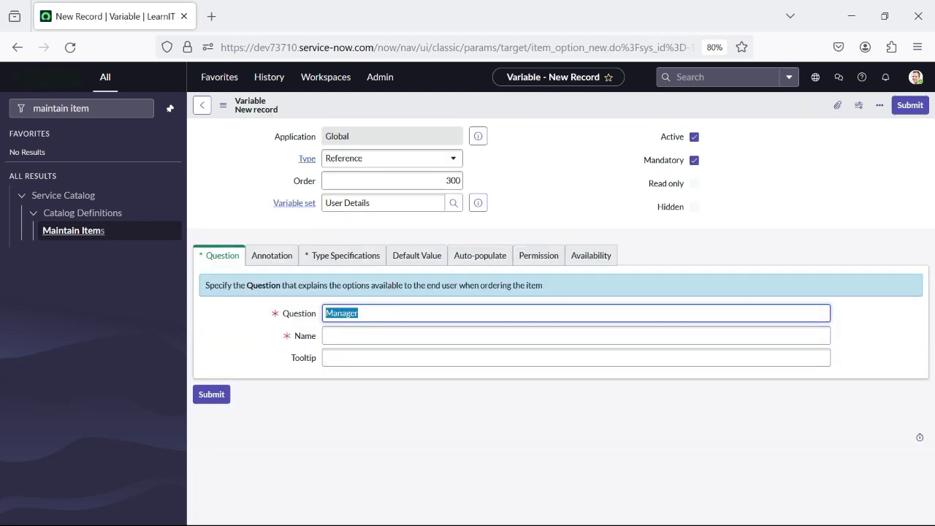
pyautogui.write('Location')
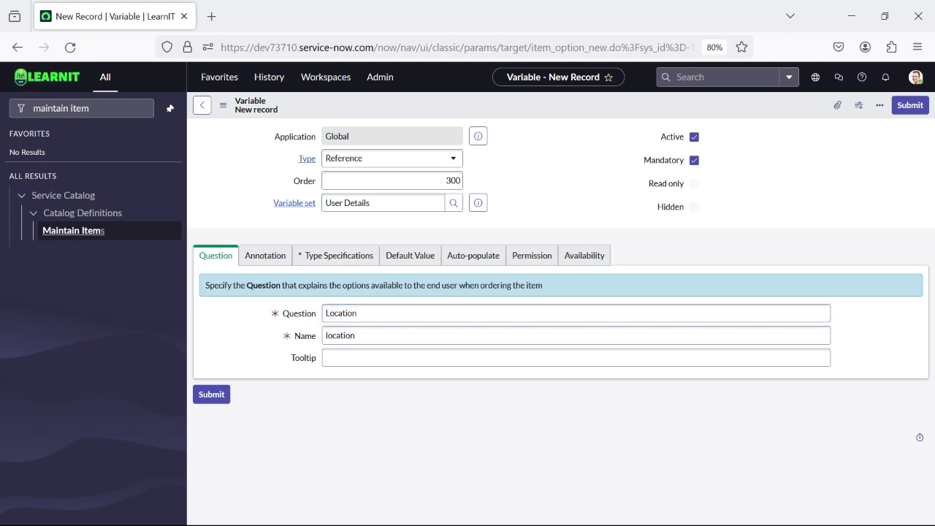
# Make the Location variable reference the Location [cmn_location] table and submit it to the variable set.
pyautogui.click(341, 256)
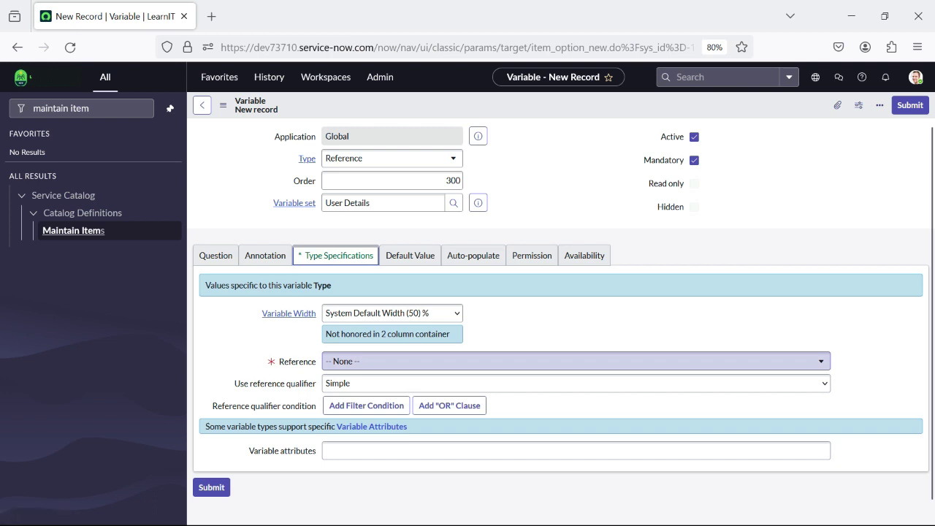
pyautogui.click(576, 361)
pyautogui.write('cmn_locat')
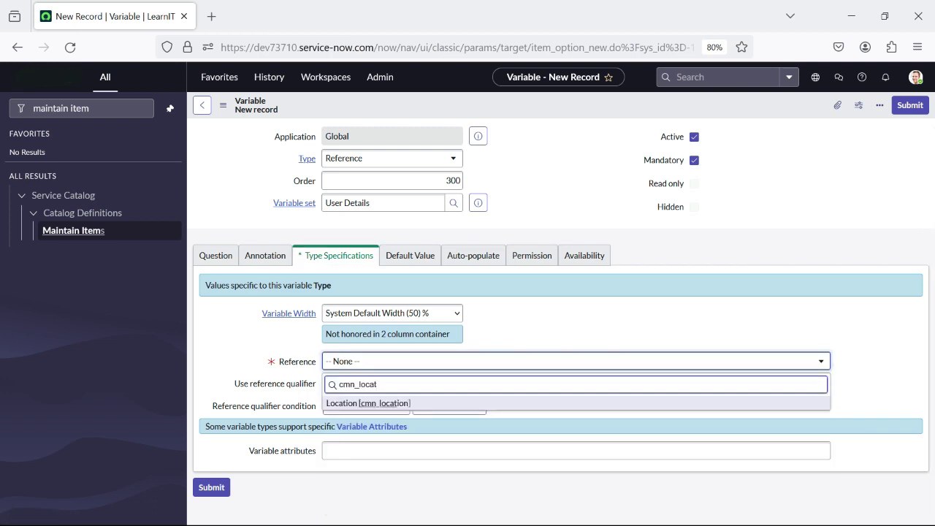
pyautogui.press('Return')
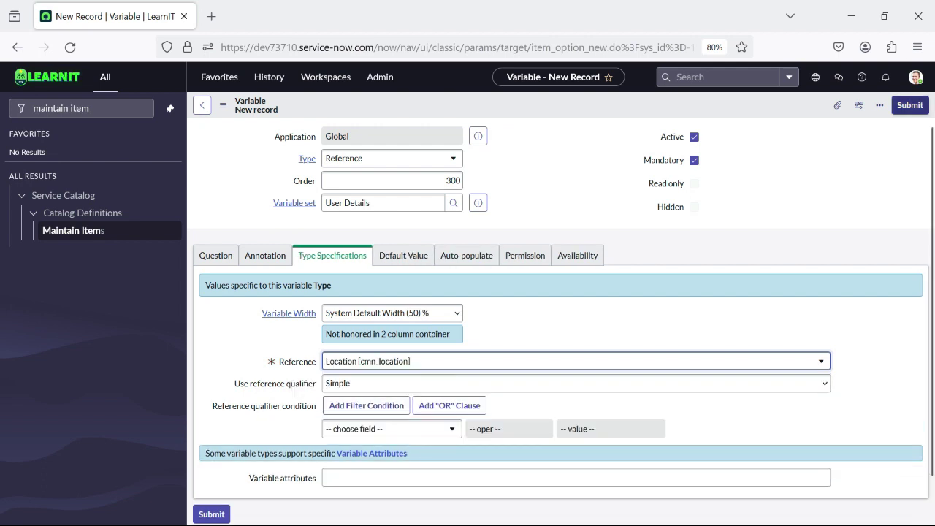
pyautogui.click(910, 105)
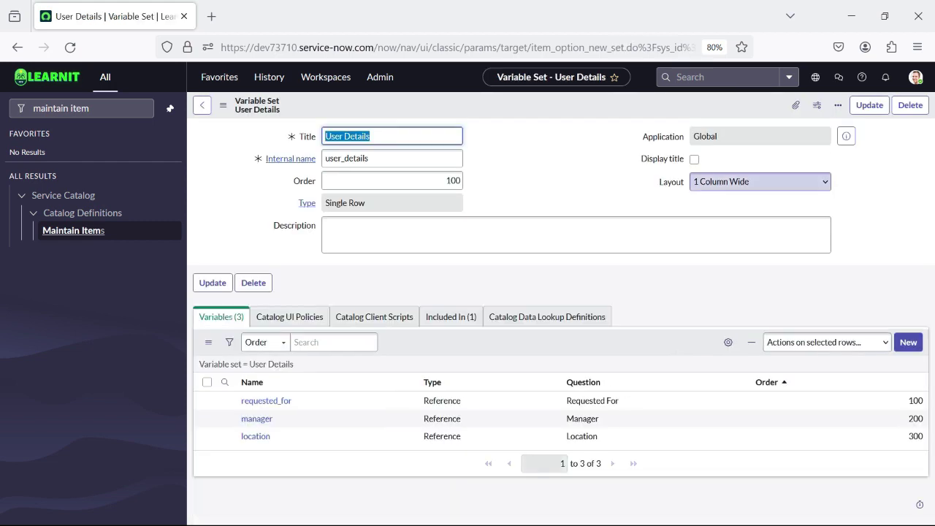
# Update the User Details variable set and show the Variables list of the User/Group Access Request item.
pyautogui.click(869, 105)
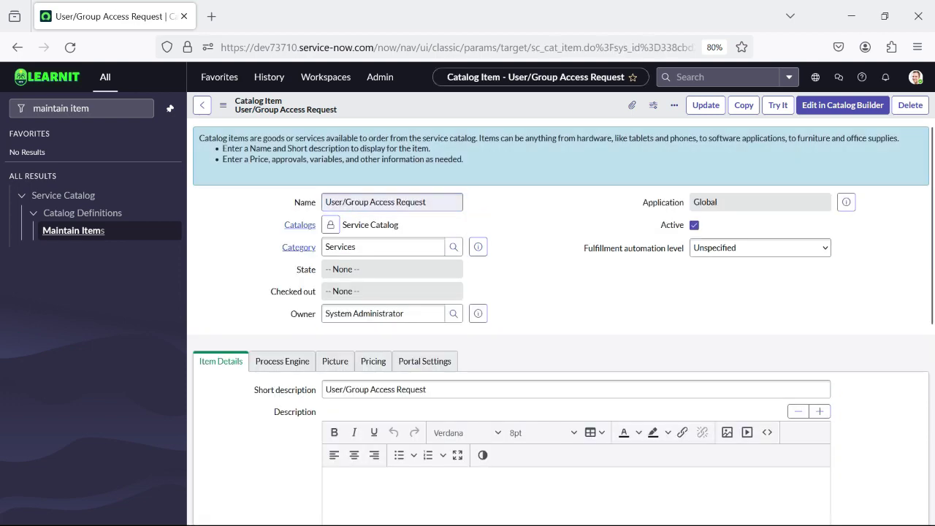
pyautogui.moveTo(437, 202); pyautogui.dragTo(323, 202)
pyautogui.scroll(-6, 250, 269)
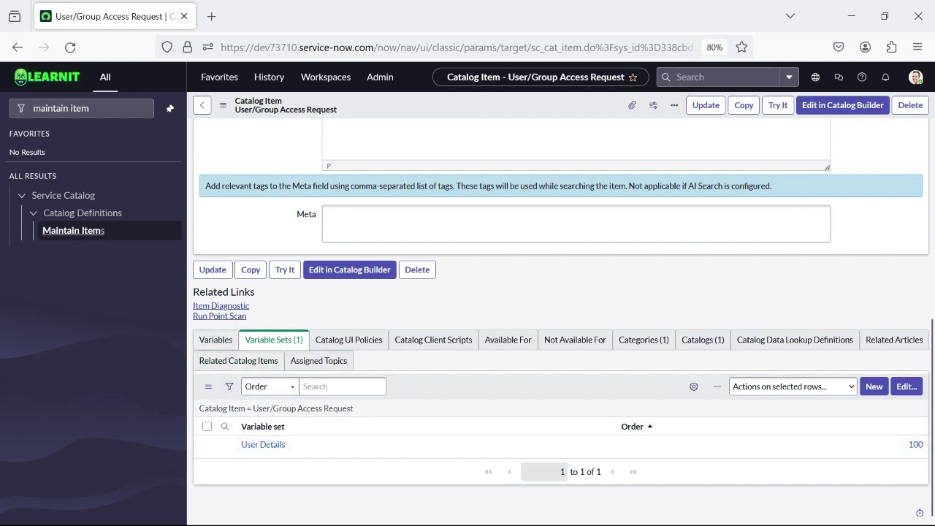
pyautogui.click(215, 339)
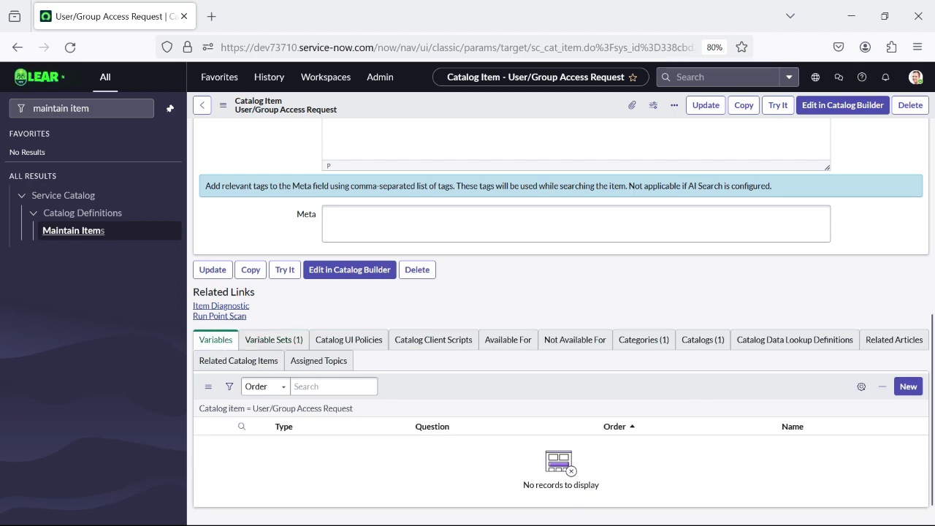
# Switch to the Notepad++ notes and review the listed variables, which of them belong to the variable set, and the approval flow.
pyautogui.press('super')
pyautogui.click(376, 509)
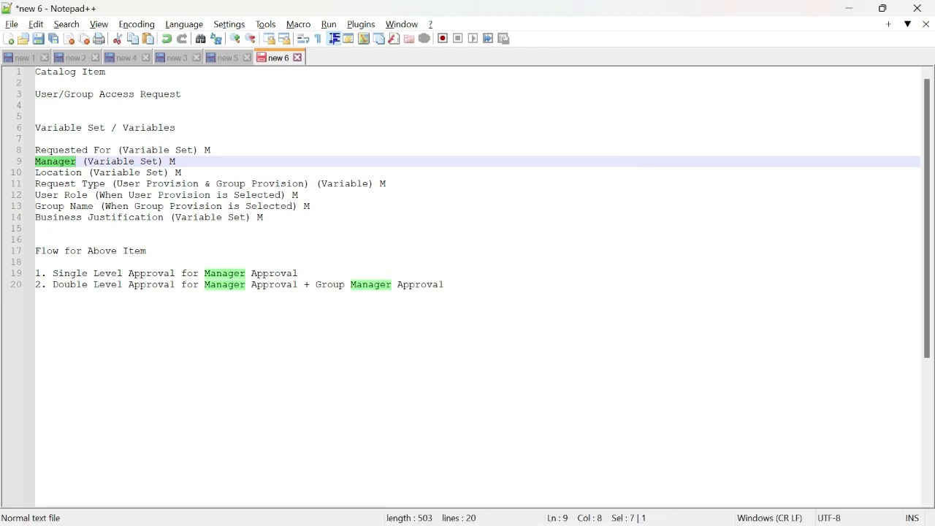
pyautogui.click(443, 284)
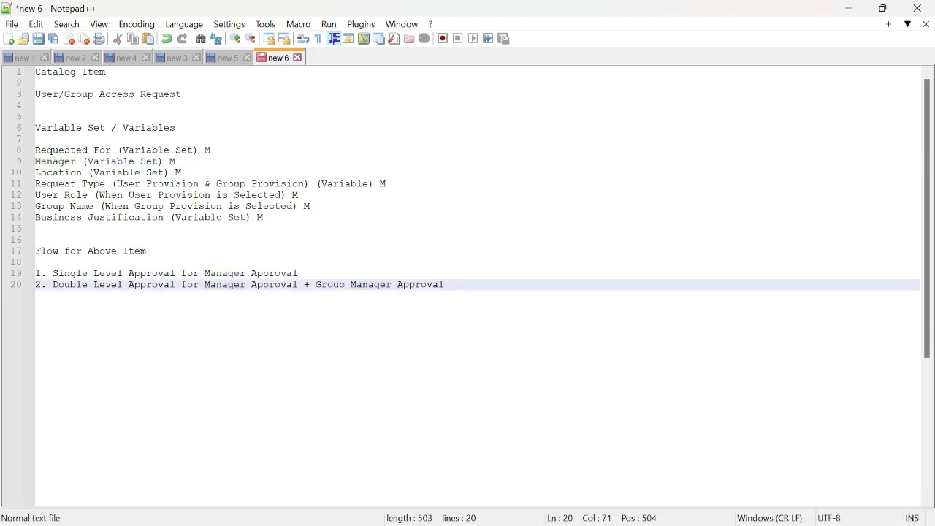
pyautogui.moveTo(310, 206); pyautogui.dragTo(35, 184)
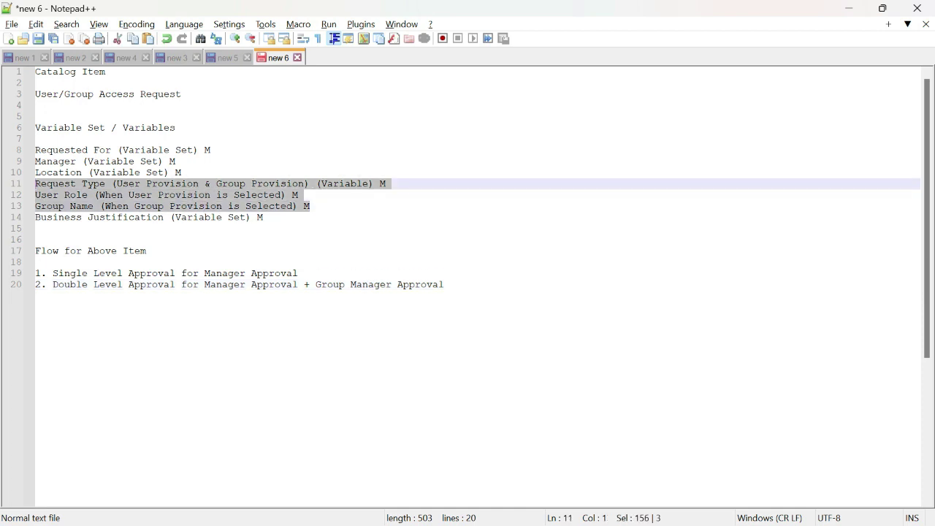
pyautogui.click(146, 184)
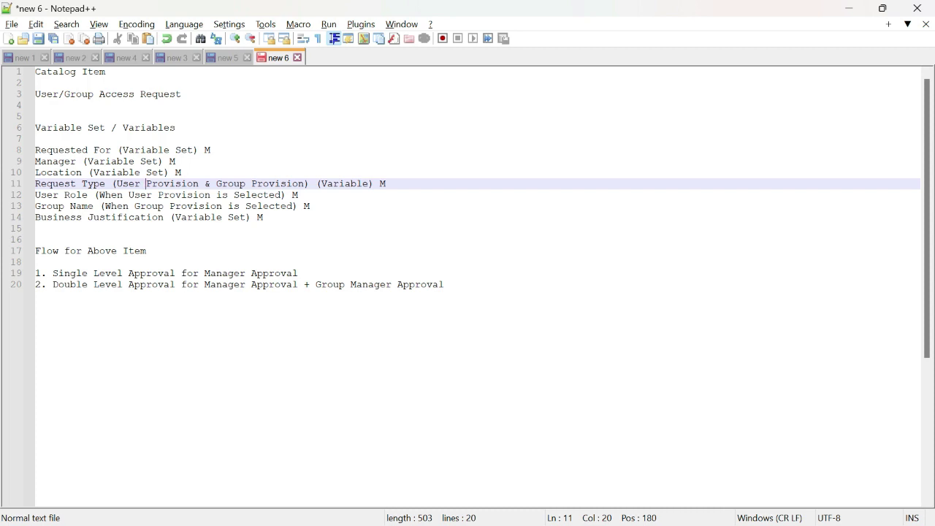
pyautogui.moveTo(36, 151); pyautogui.dragTo(88, 172)
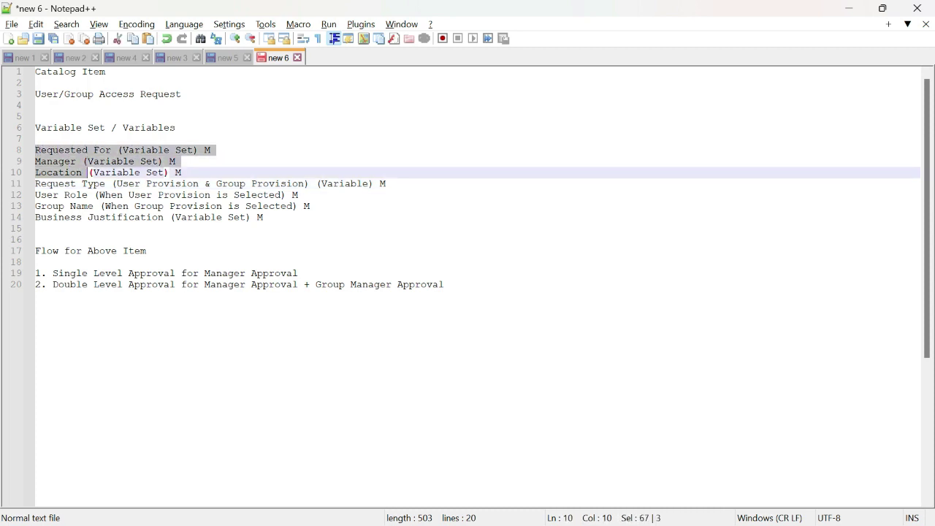
pyautogui.click(182, 172)
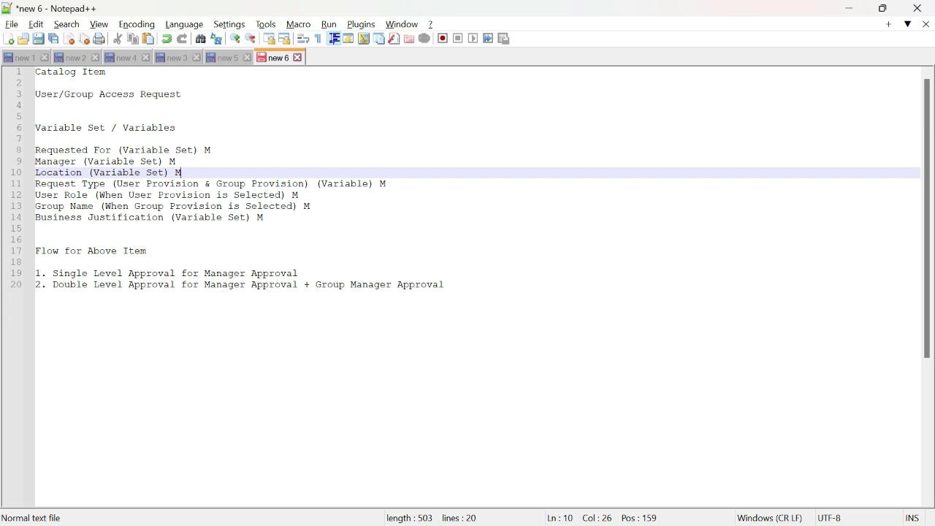
# Copy "Request Type" from the notes and start a mandatory variable with order 200 on the User/Group Access Request item in ServiceNow.
pyautogui.moveTo(35, 184); pyautogui.dragTo(105, 184)
pyautogui.hotkey('ctrl', 'c')
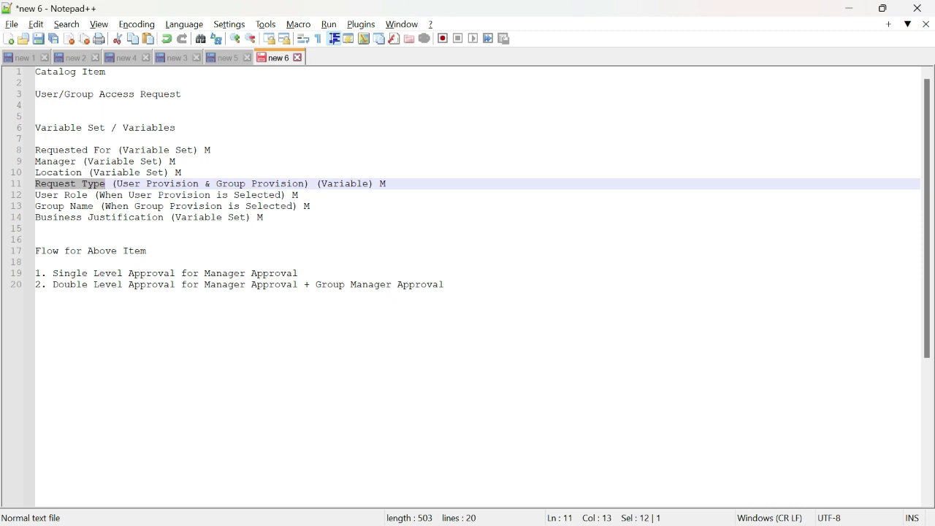
pyautogui.hotkey('alt', 'Tab')
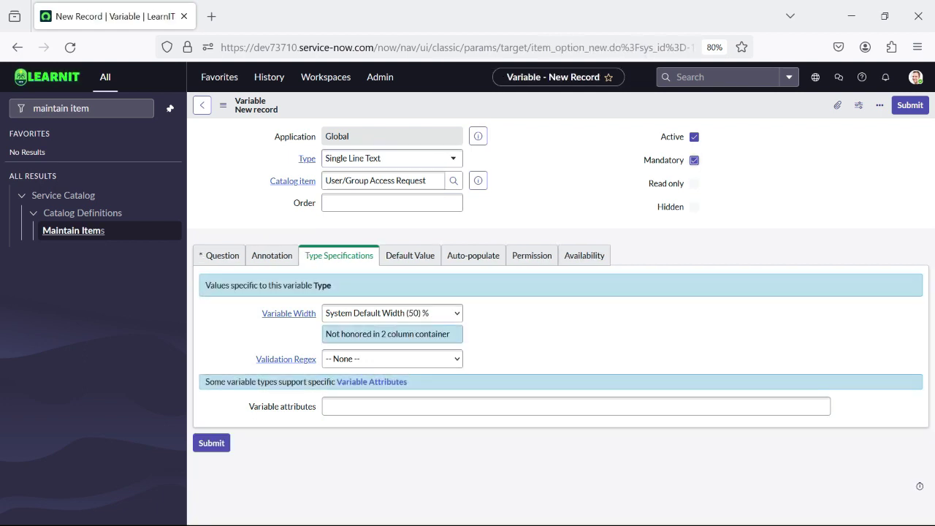
pyautogui.click(459, 202)
pyautogui.write('200')
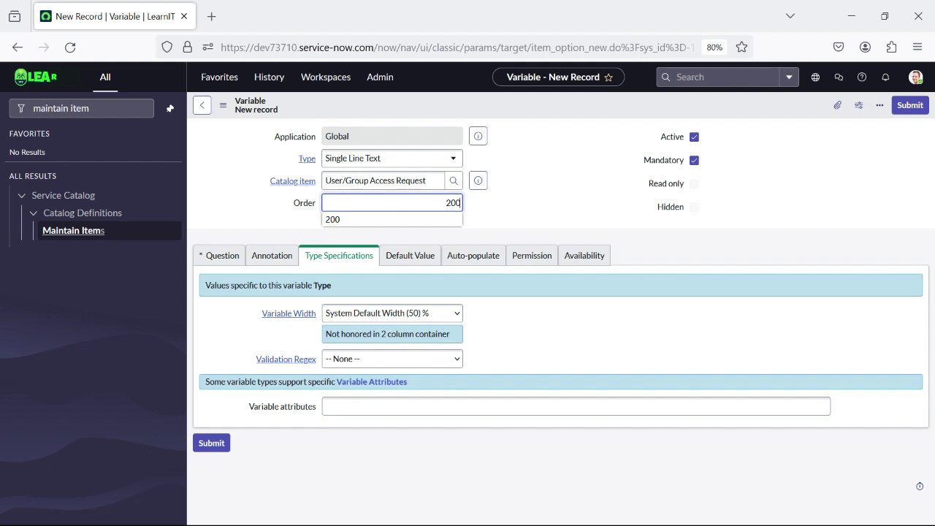
pyautogui.press('Tab')
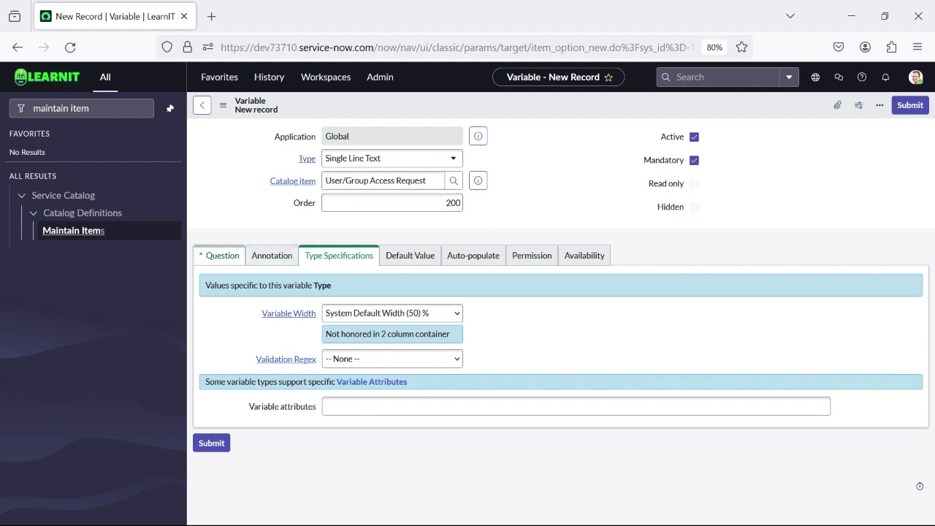
# Paste "Request Type" as the new variable's Question and set its Name to request_type.
pyautogui.click(221, 256)
pyautogui.click(394, 313)
pyautogui.hotkey('ctrl', 'v')
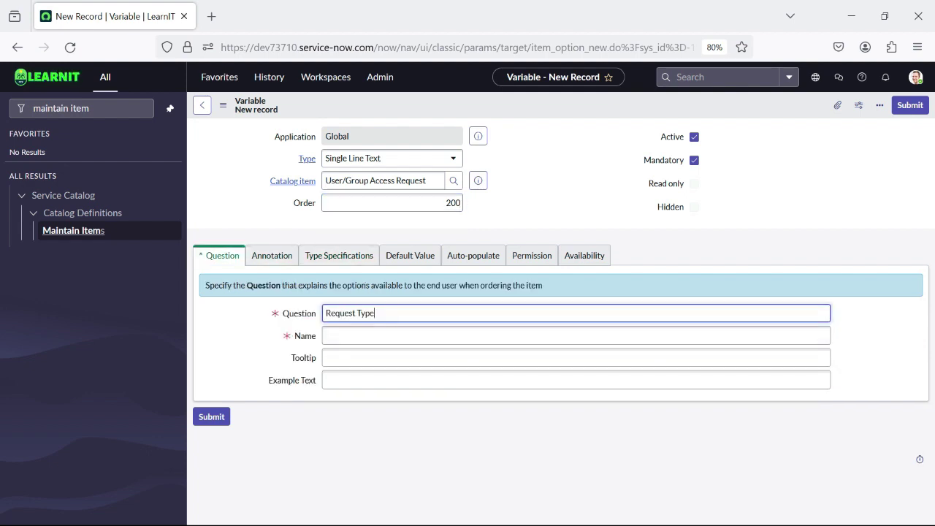
pyautogui.click(395, 335)
pyautogui.write('request_type')
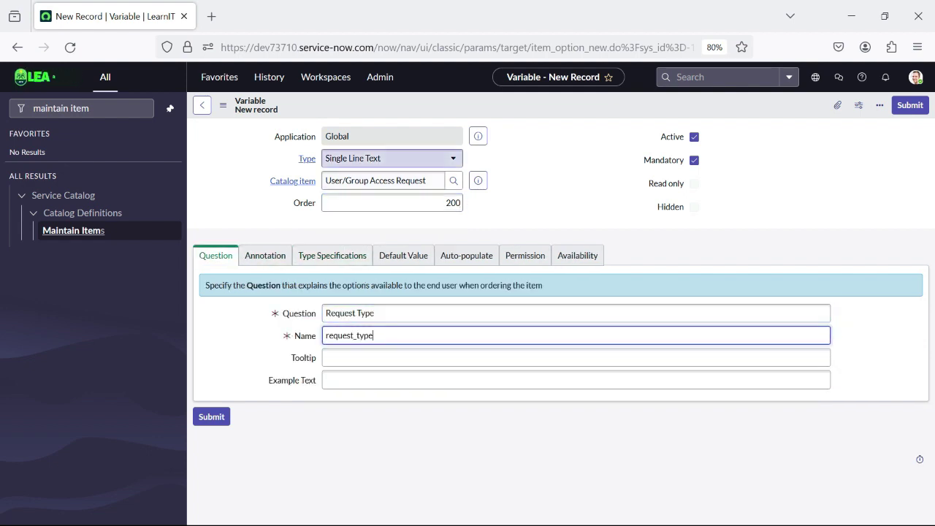
# Set the new Request Type variable's type to Multiple Choice and try to save the record.
pyautogui.click(392, 158)
pyautogui.scroll(-2, 392, 248)
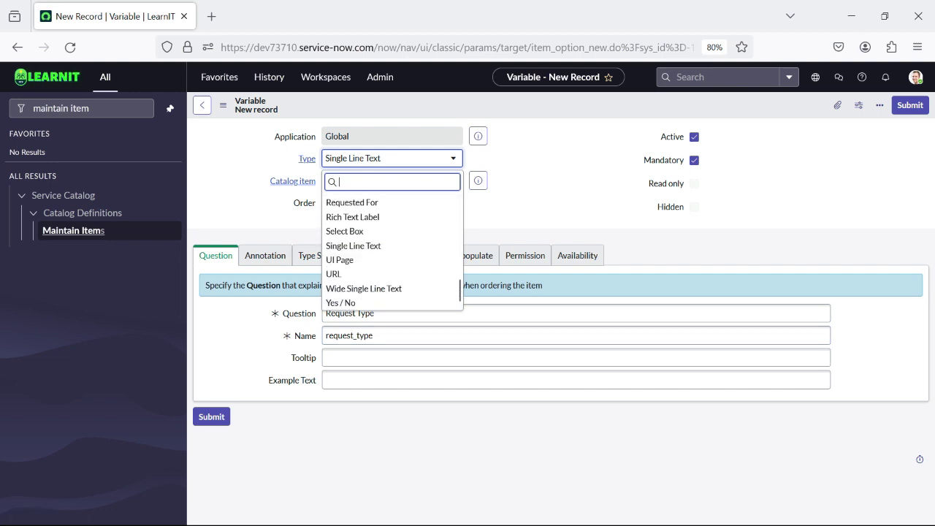
pyautogui.scroll(5, 392, 248)
pyautogui.scroll(-4, 392, 249)
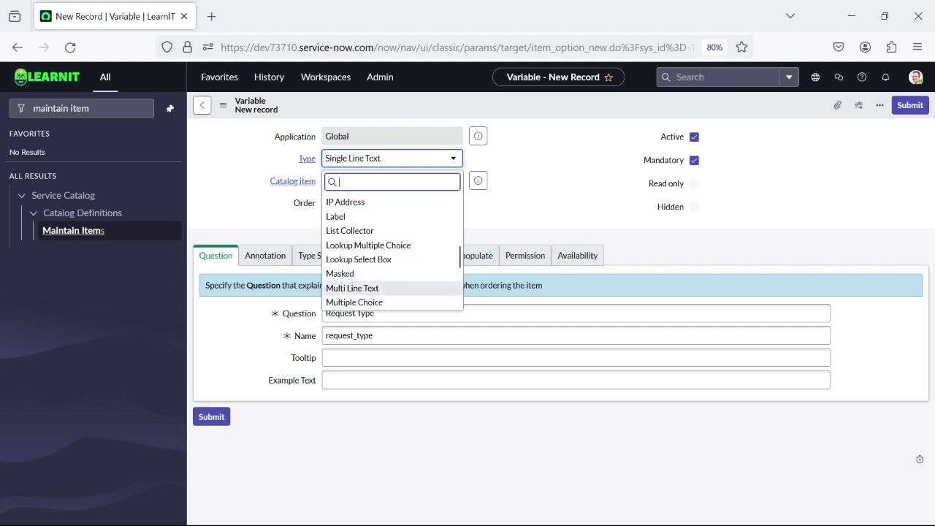
pyautogui.click(366, 302)
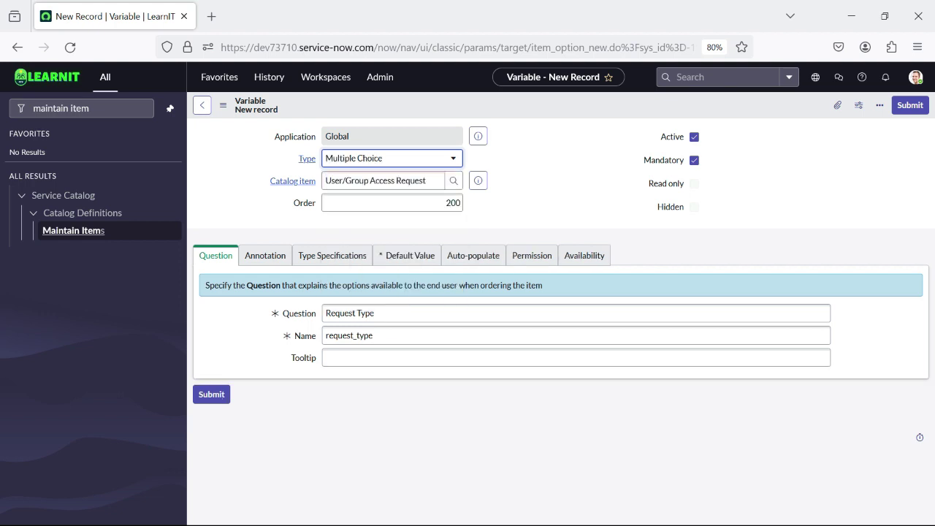
pyautogui.rightClick(495, 104)
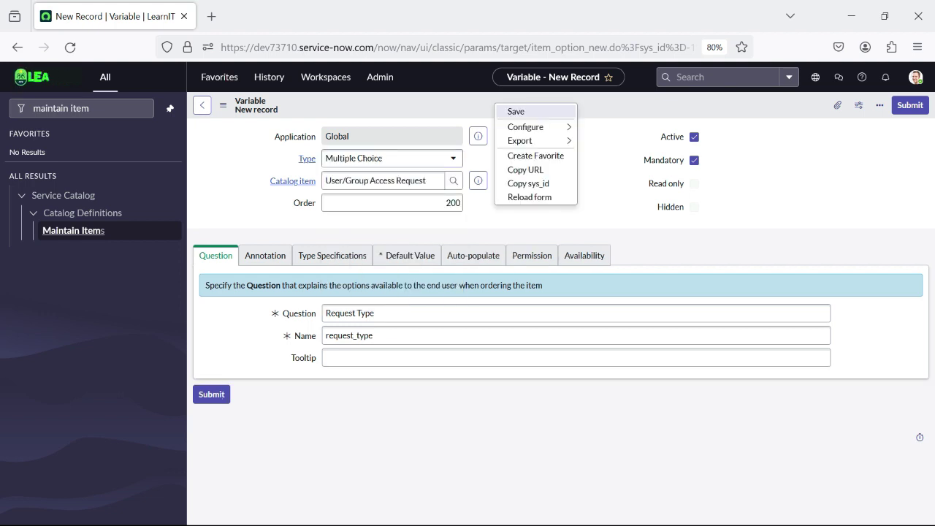
pyautogui.click(515, 111)
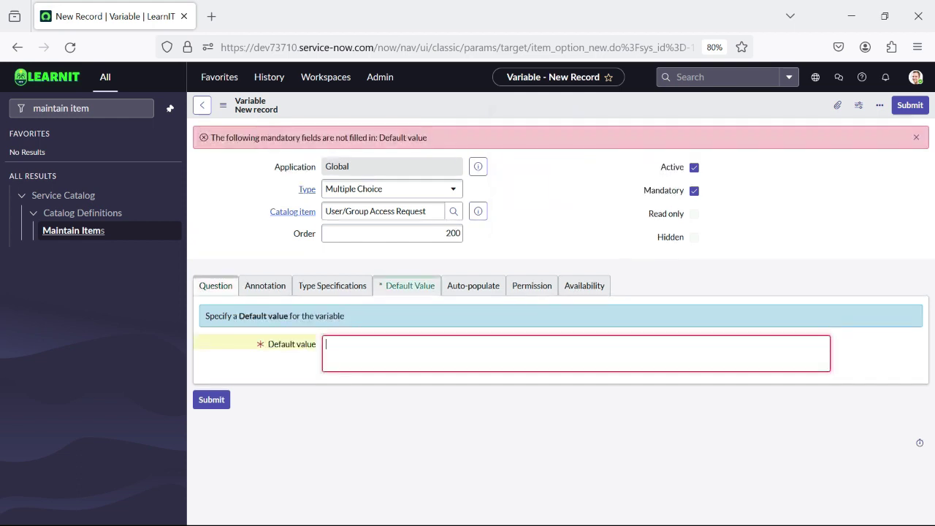
# Enable Include none in the Request Type variable's type specifications and save the record.
pyautogui.click(334, 285)
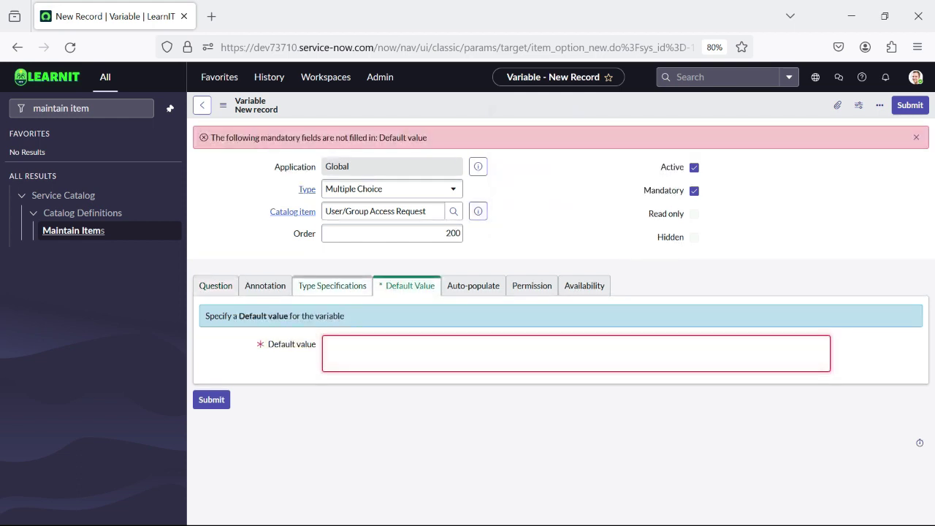
pyautogui.click(326, 414)
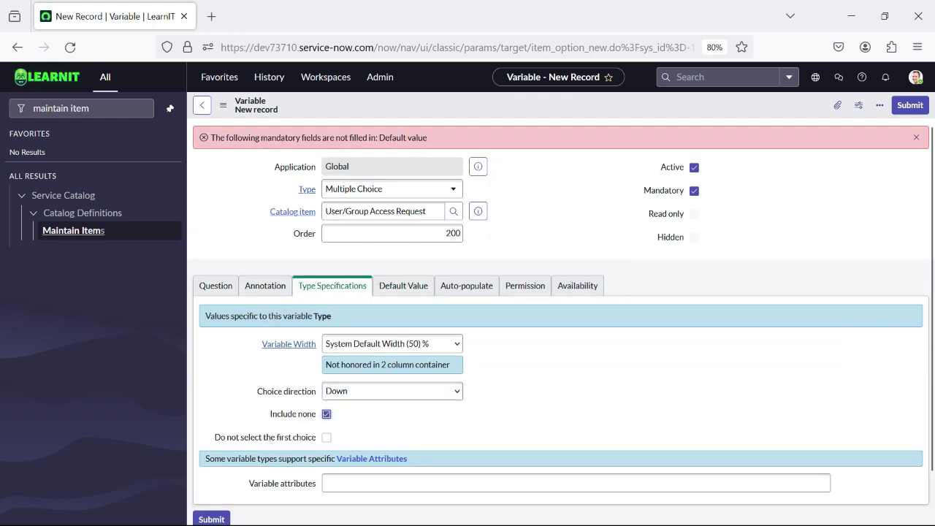
pyautogui.click(404, 286)
pyautogui.press('Return')
pyautogui.rightClick(473, 103)
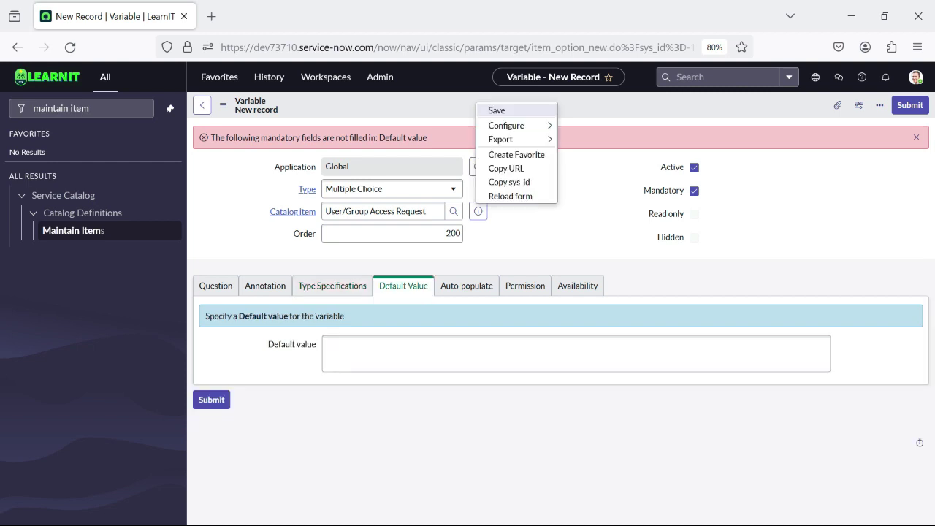
pyautogui.click(495, 109)
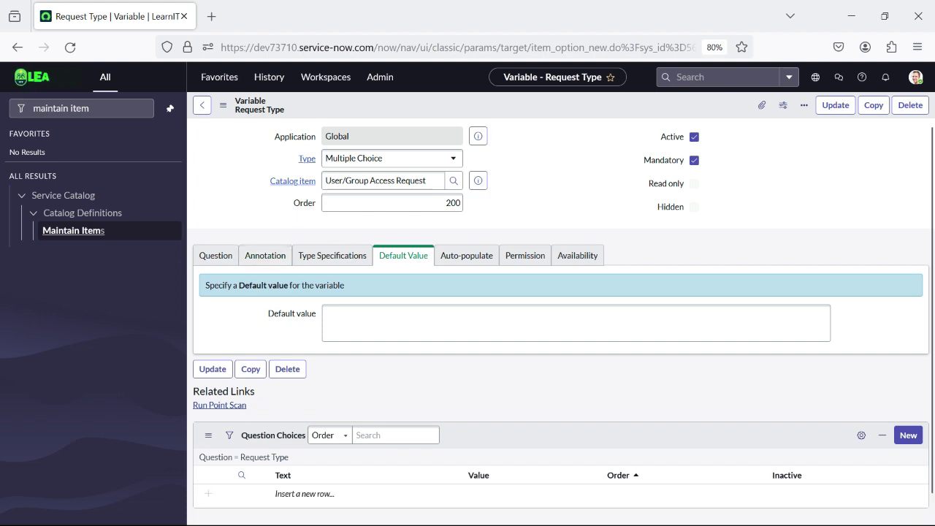
# Check the saved variable's type specifications and question settings, and copy "User Provision" from the Request Type line of the Notepad++ notes.
pyautogui.click(332, 256)
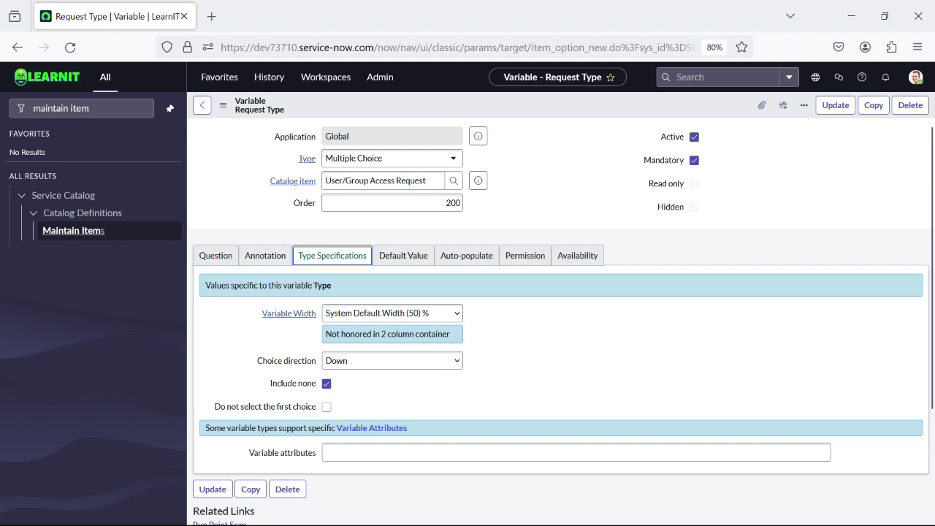
pyautogui.scroll(-2, 561, 321)
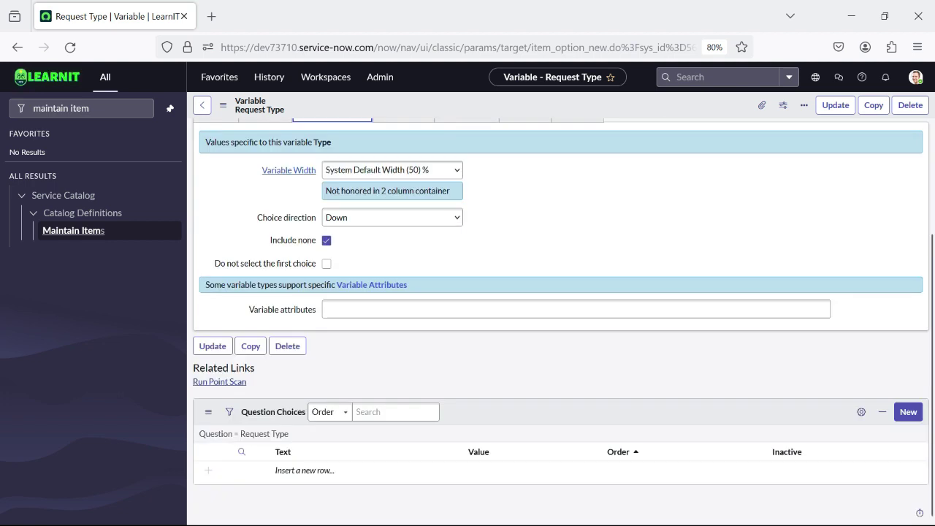
pyautogui.scroll(2, 561, 322)
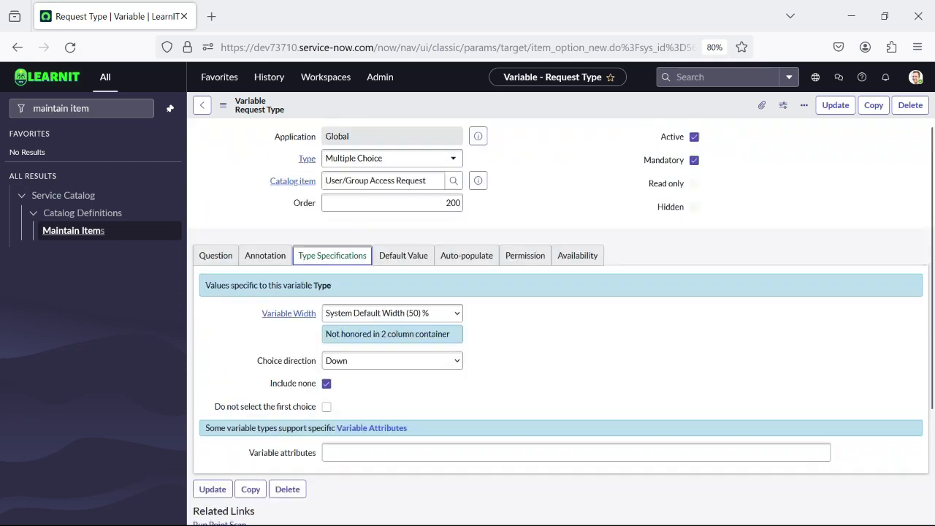
pyautogui.click(216, 255)
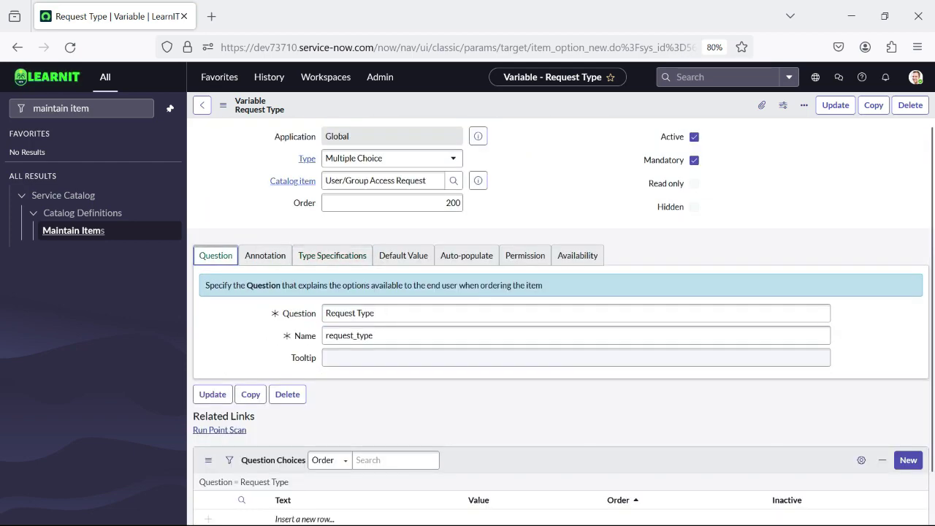
pyautogui.scroll(-1, 560, 358)
pyautogui.hotkey('alt', 'Tab')
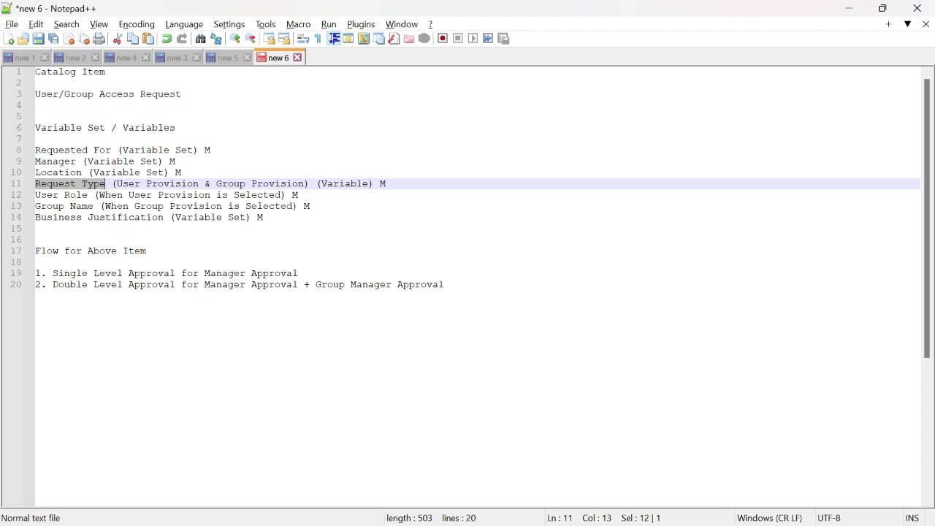
pyautogui.moveTo(199, 184); pyautogui.dragTo(116, 183)
pyautogui.hotkey('ctrl', 'c')
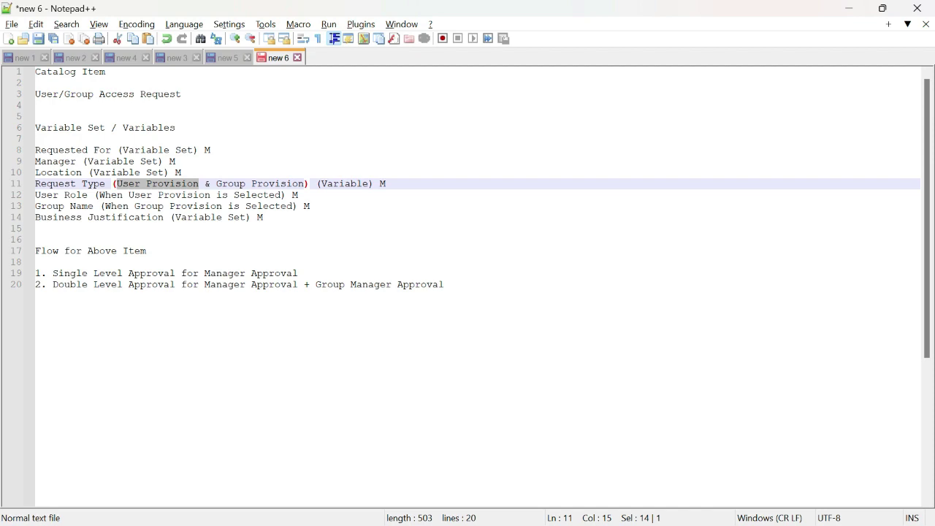
# Return to ServiceNow and add the copied "User Provision" as a question choice of the Request Type variable.
pyautogui.hotkey('alt', 'Tab')
pyautogui.hotkey('alt', 'Tab')
pyautogui.hotkey('alt', 'Tab')
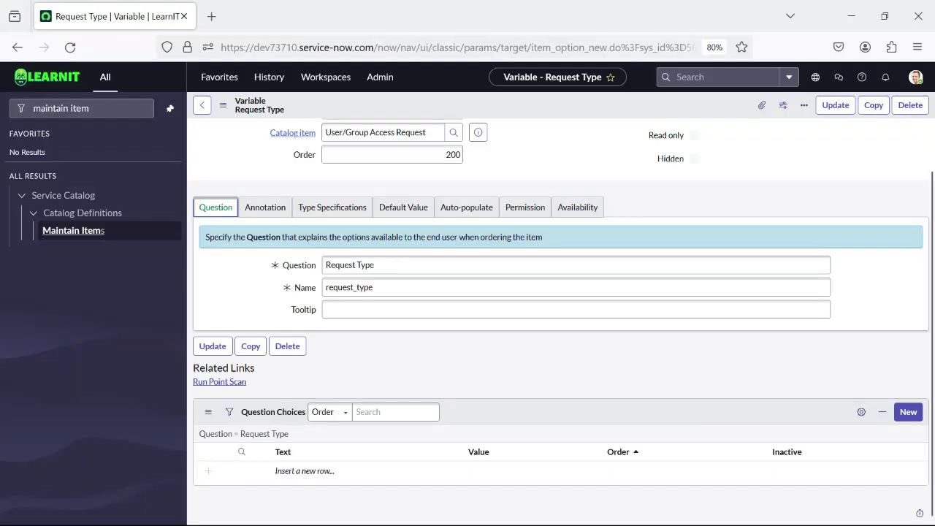
pyautogui.doubleClick(303, 470)
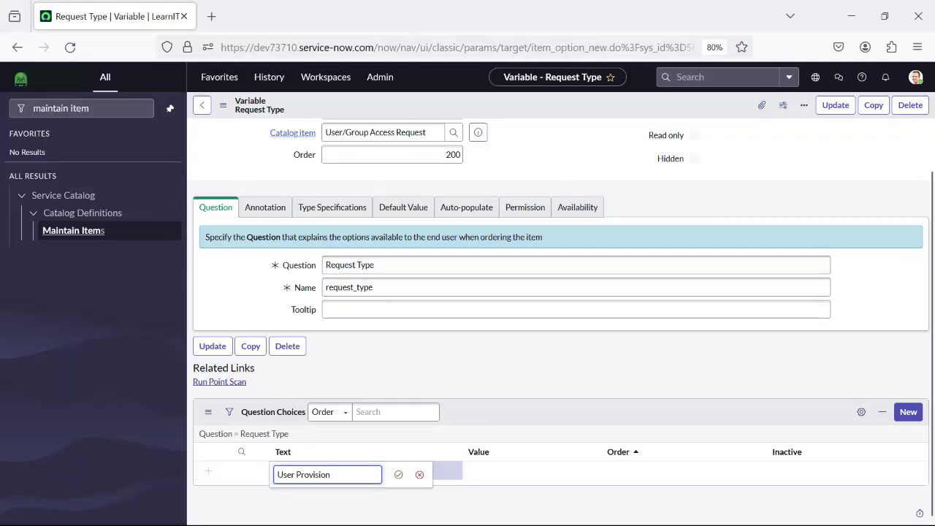
pyautogui.press('Return')
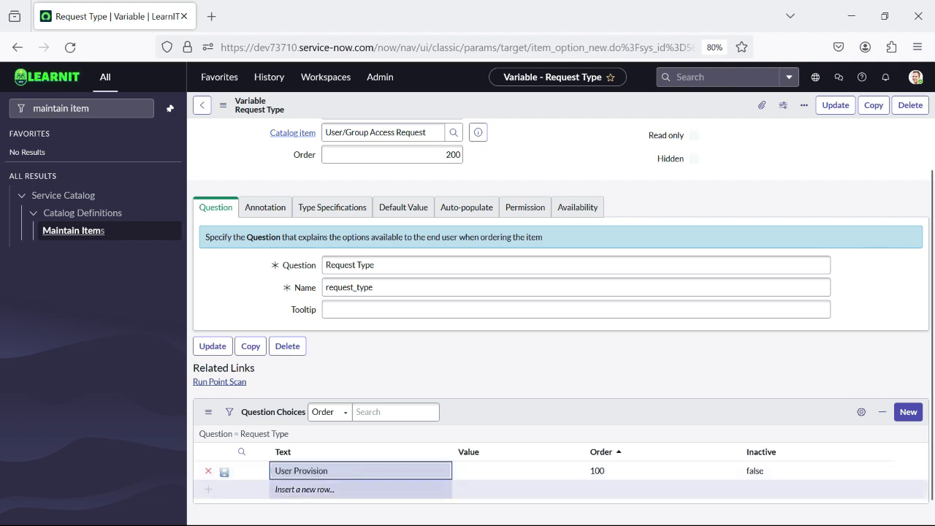
# Add a second question choice with the text "Group Provision" to the Request Type variable.
pyautogui.doubleClick(298, 488)
pyautogui.write('Gr')
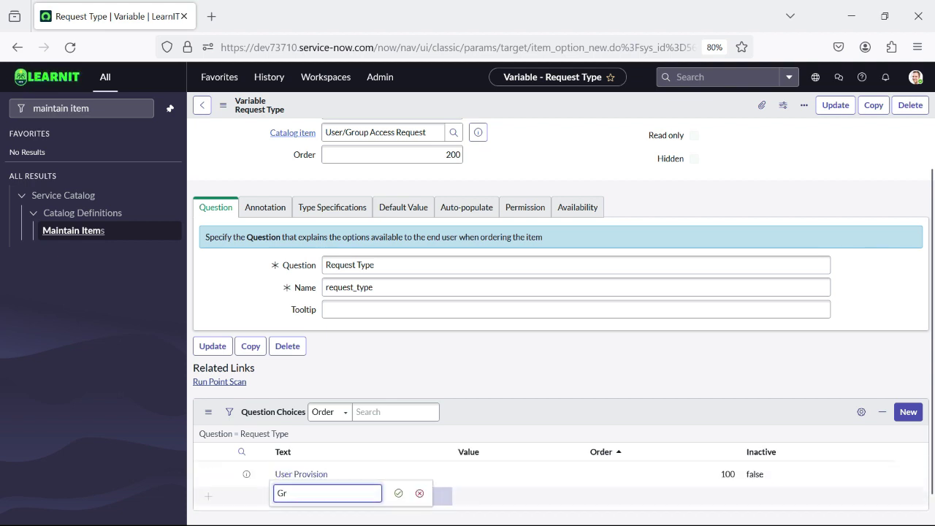
pyautogui.write('oup')
pyautogui.hotkey('ctrl', 'v')
pyautogui.press('Return')
pyautogui.scroll(-2, 302, 467)
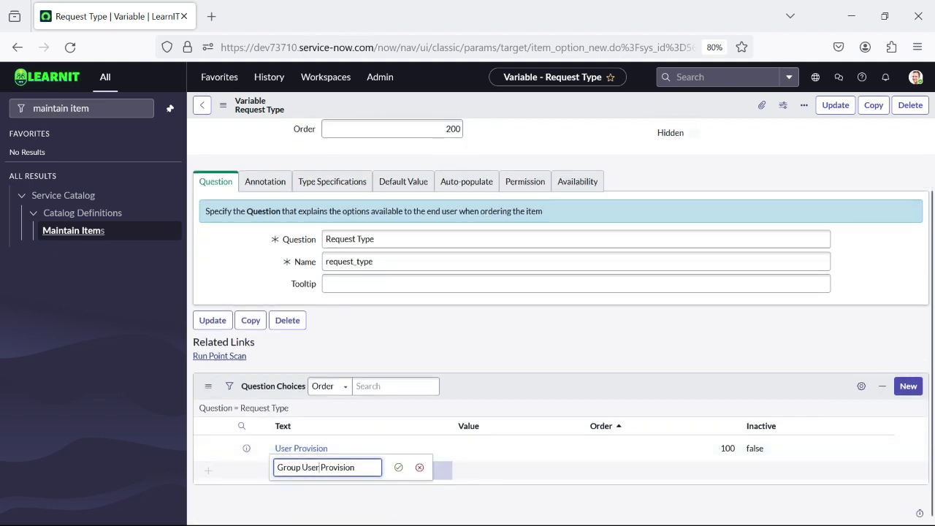
pyautogui.press('BackSpace')
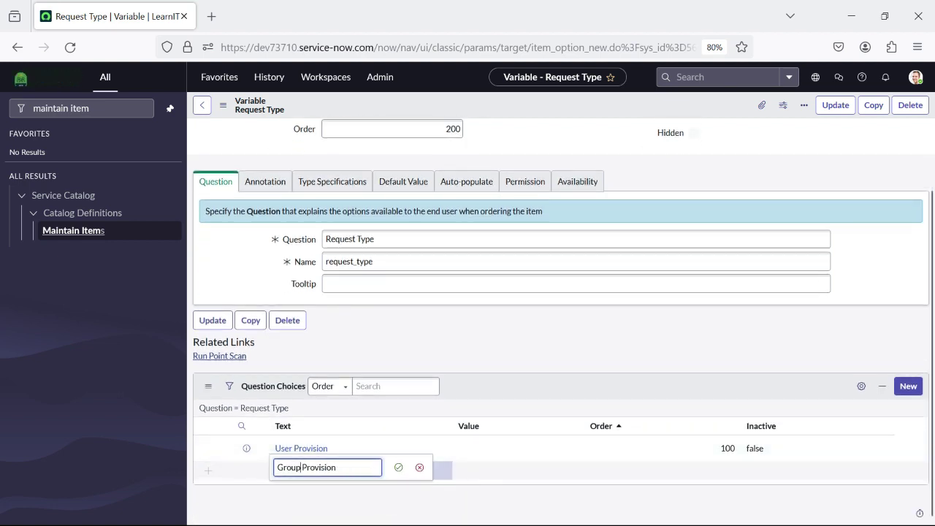
pyautogui.click(398, 467)
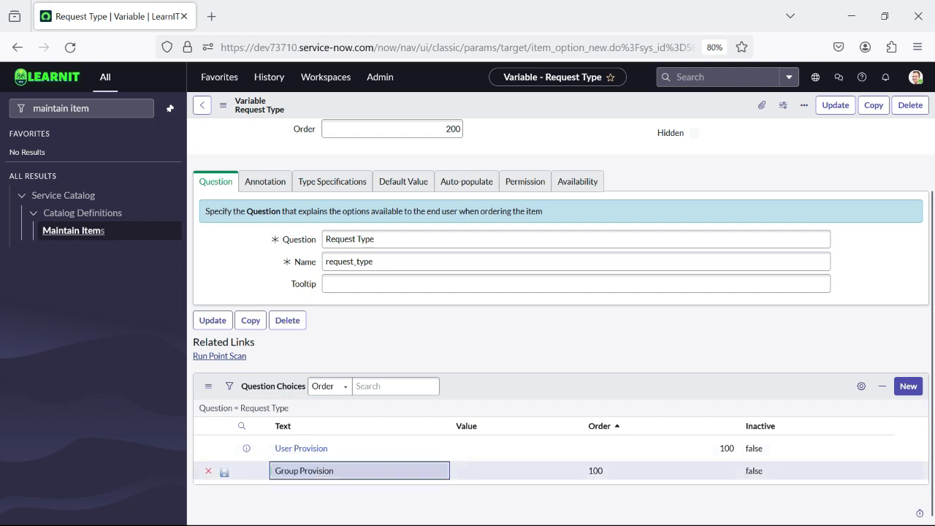
# Save the Group Provision choice with order 200 and update the Request Type variable.
pyautogui.click(662, 471)
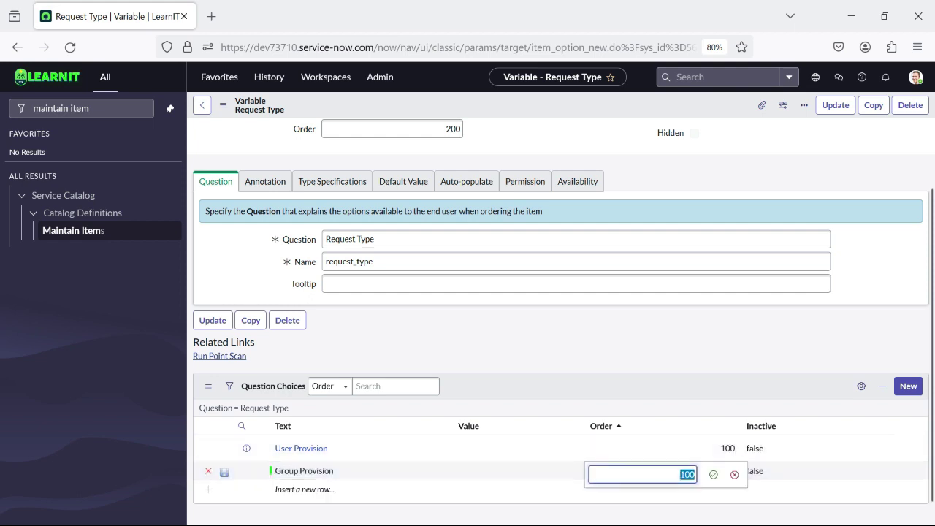
pyautogui.write('200')
pyautogui.click(713, 475)
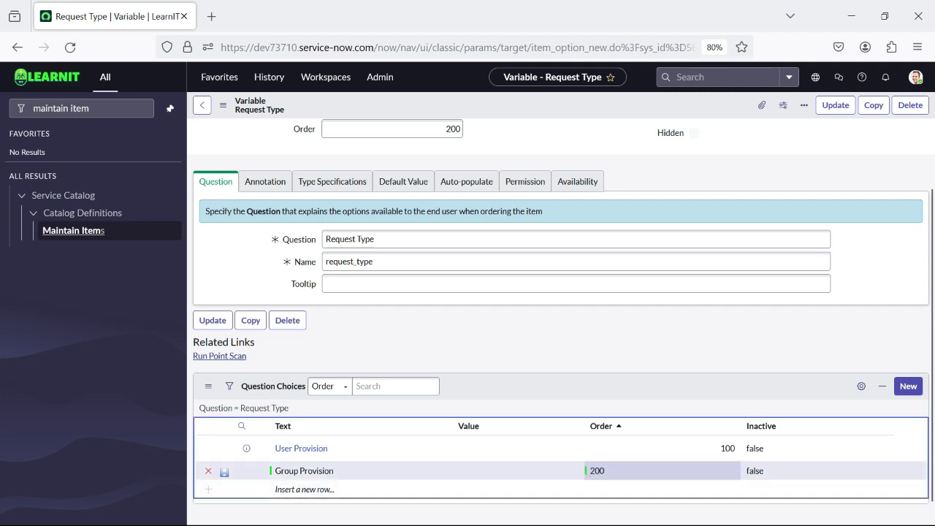
pyautogui.click(224, 471)
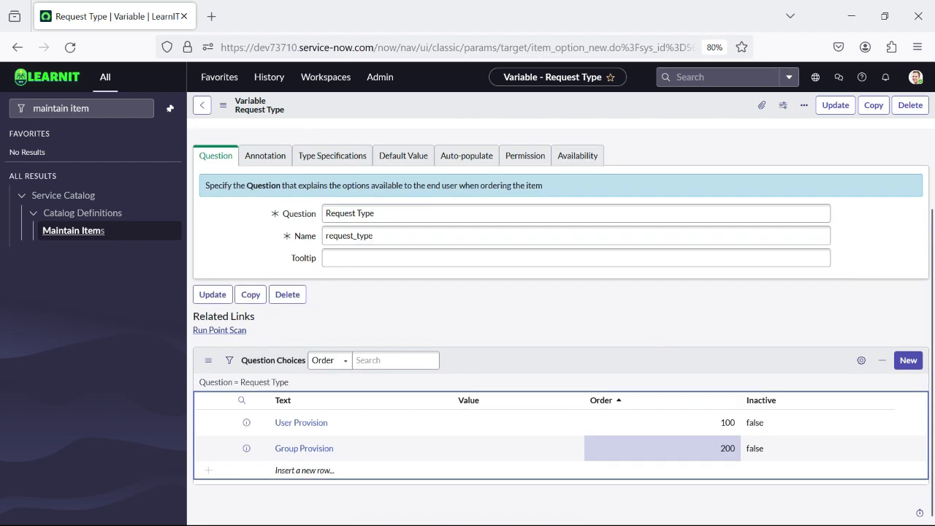
pyautogui.scroll(3, 561, 307)
pyautogui.click(835, 105)
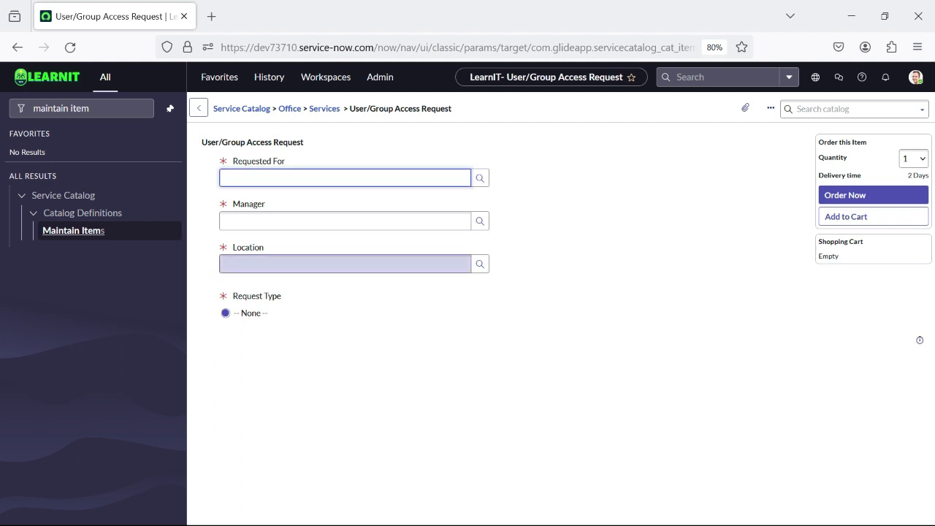
# Open the Request Type variable's configuration from the item's order form and update its type to Select Box.
pyautogui.click(345, 221)
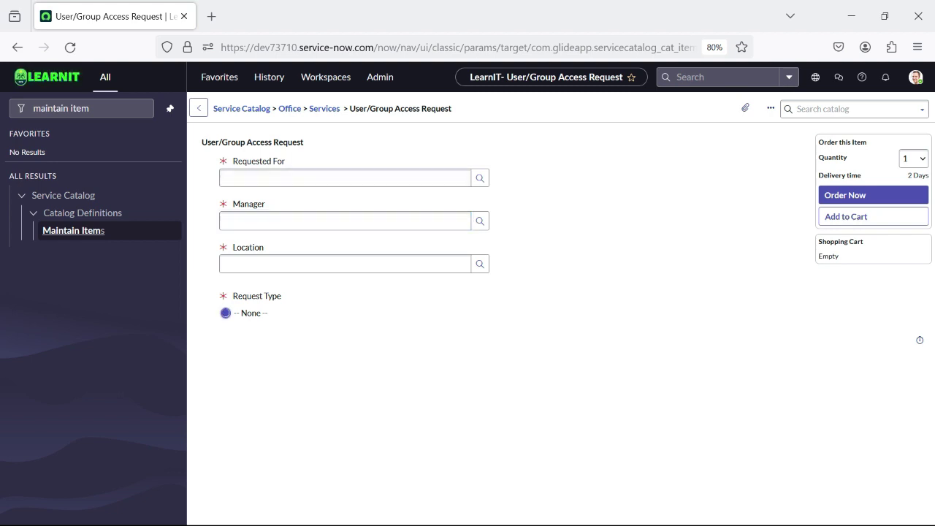
pyautogui.rightClick(249, 296)
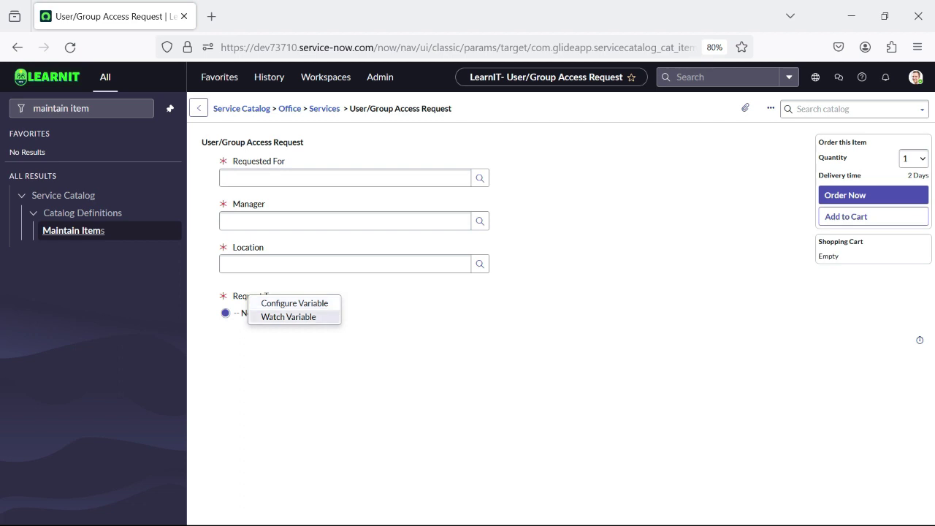
pyautogui.click(293, 304)
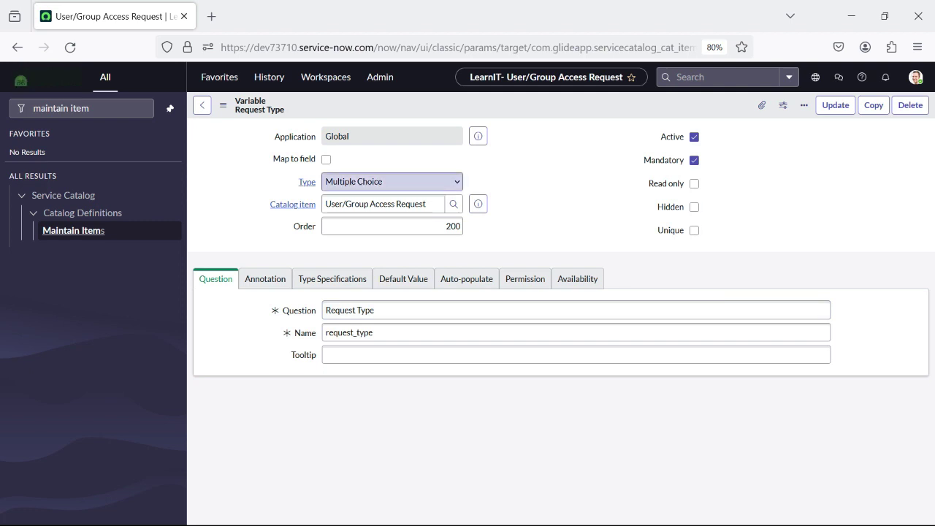
pyautogui.click(392, 182)
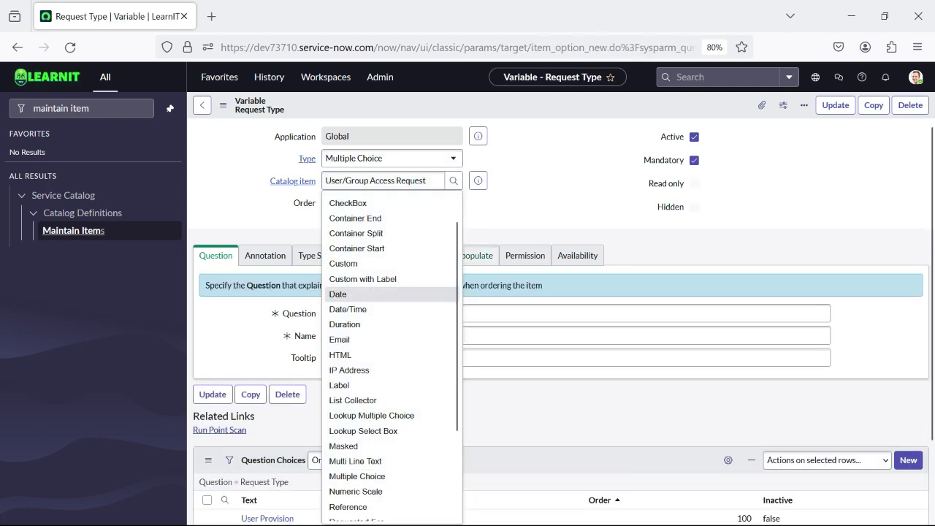
pyautogui.scroll(-3, 392, 371)
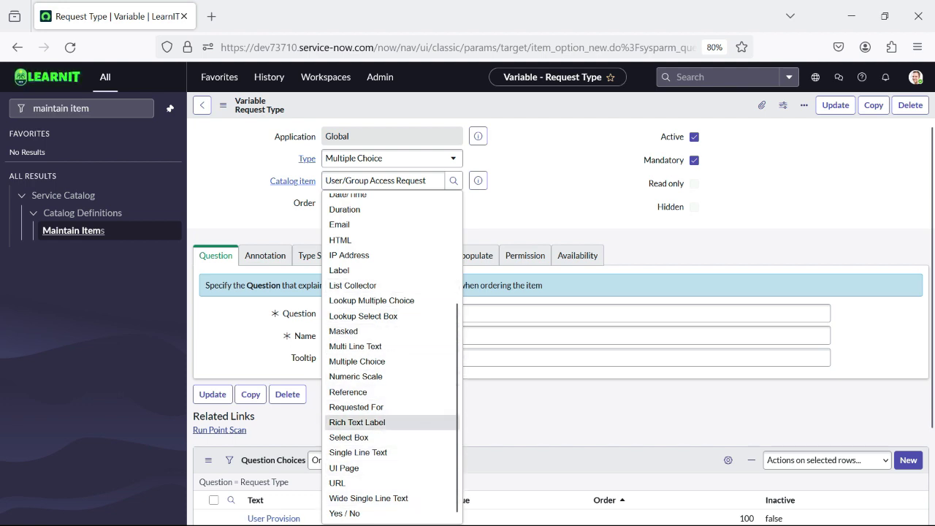
pyautogui.click(365, 438)
pyautogui.scroll(-3, 560, 321)
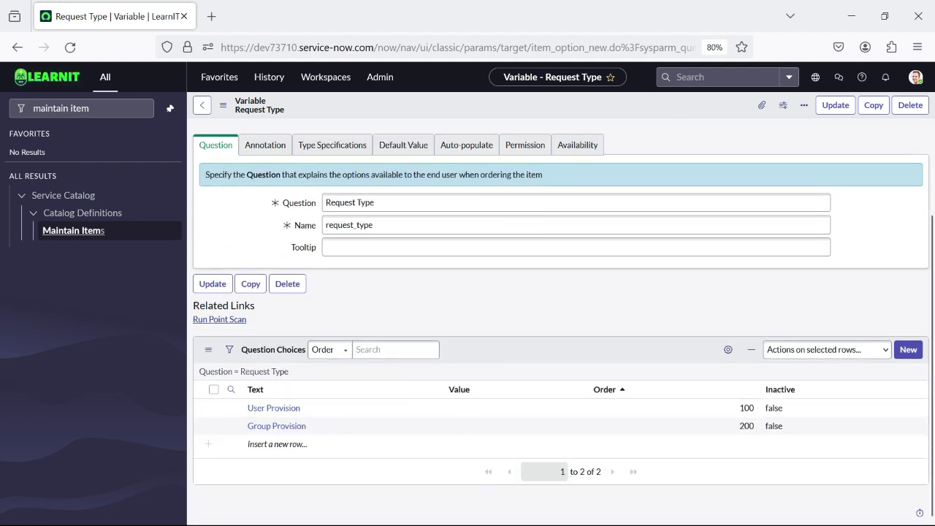
pyautogui.scroll(3, 560, 322)
pyautogui.click(835, 104)
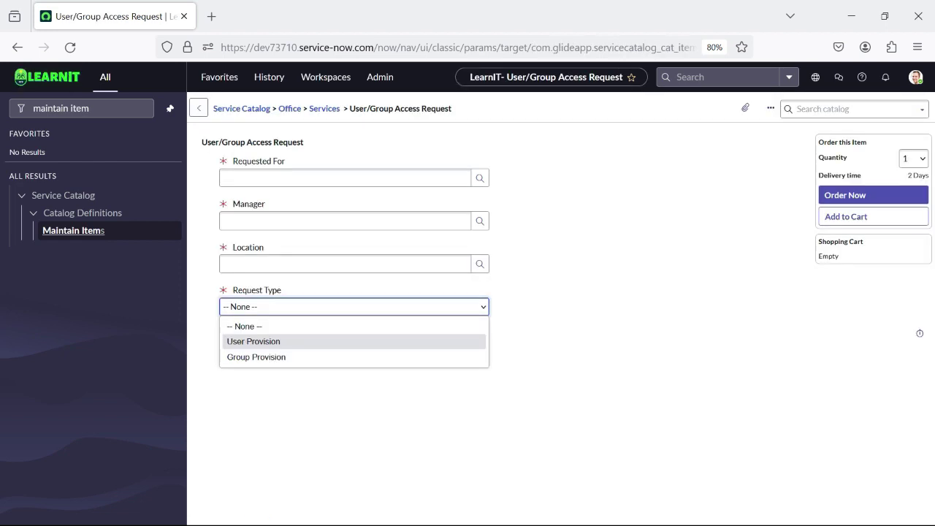
# Test the Request Type choices on the order form by selecting User Provision and Group Provision, and reset it to None.
pyautogui.click(253, 342)
pyautogui.click(354, 307)
pyautogui.click(255, 357)
pyautogui.click(353, 307)
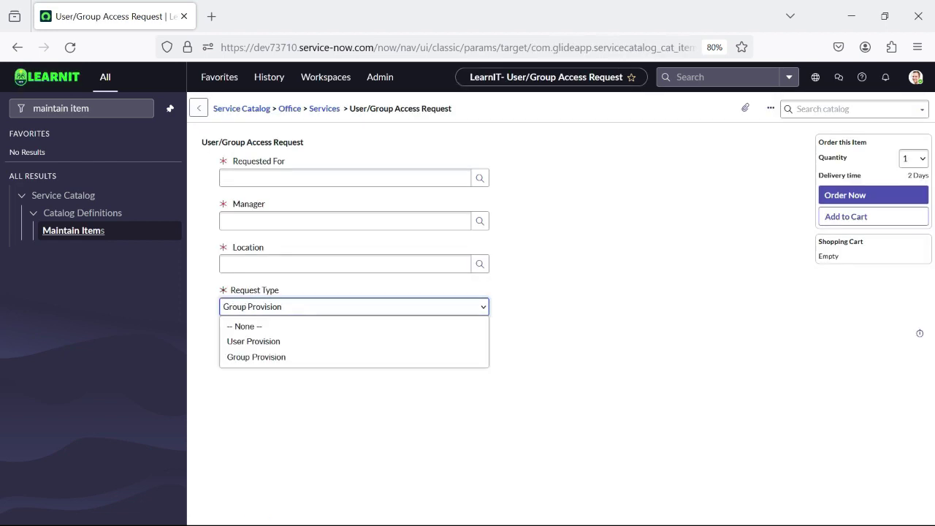
pyautogui.click(254, 342)
pyautogui.click(353, 306)
pyautogui.click(240, 326)
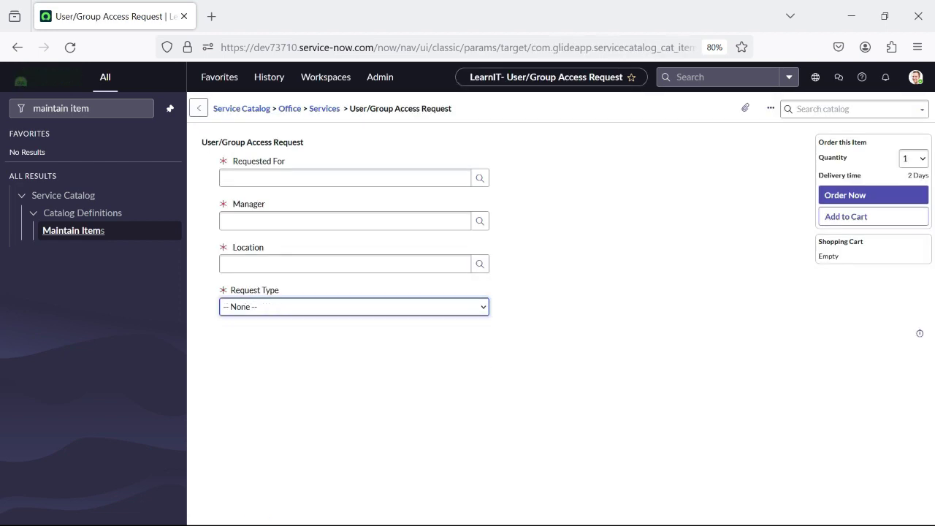
# Open the User/Group Access Request item's configuration from its order form and go to its variables list.
pyautogui.click(438, 395)
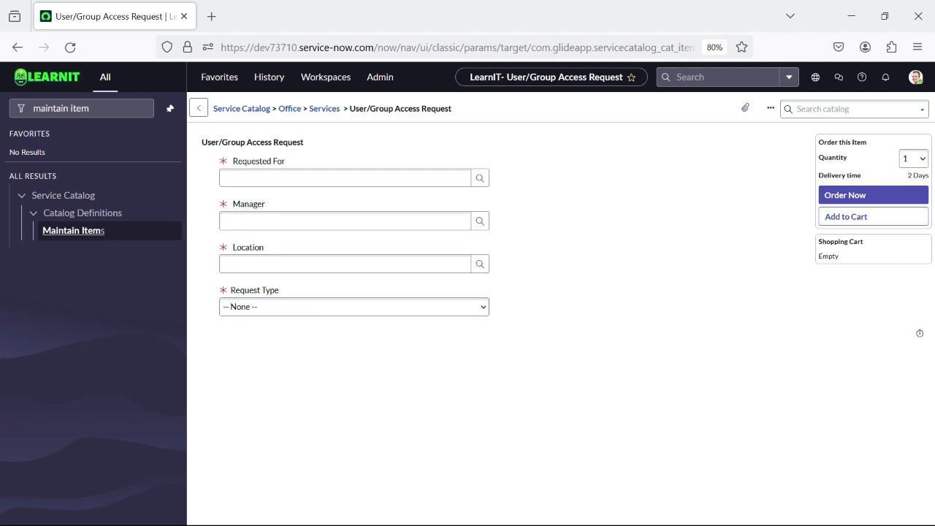
pyautogui.rightClick(531, 106)
pyautogui.click(572, 114)
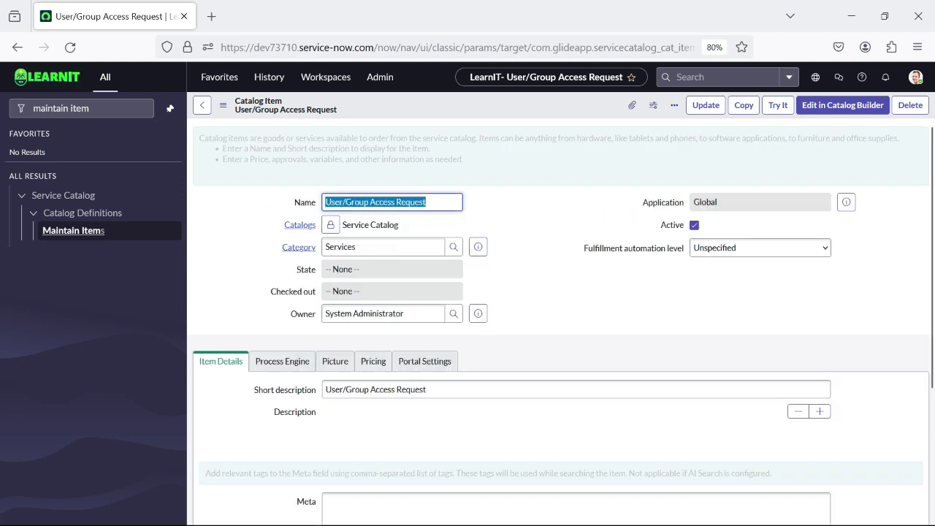
pyautogui.scroll(-6, 275, 361)
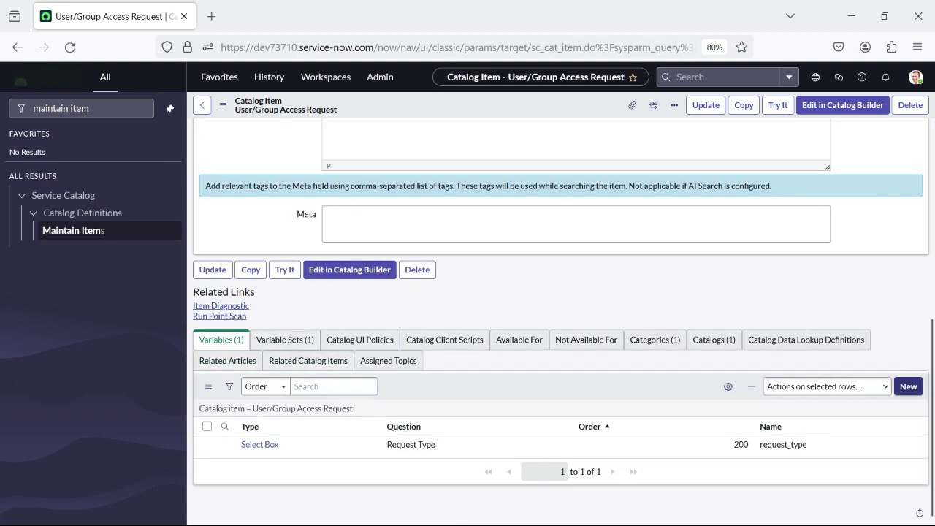
# Copy "User Role" from the Notepad++ notes and use it as the question of a new item variable named user_role.
pyautogui.hotkey('alt', 'Tab')
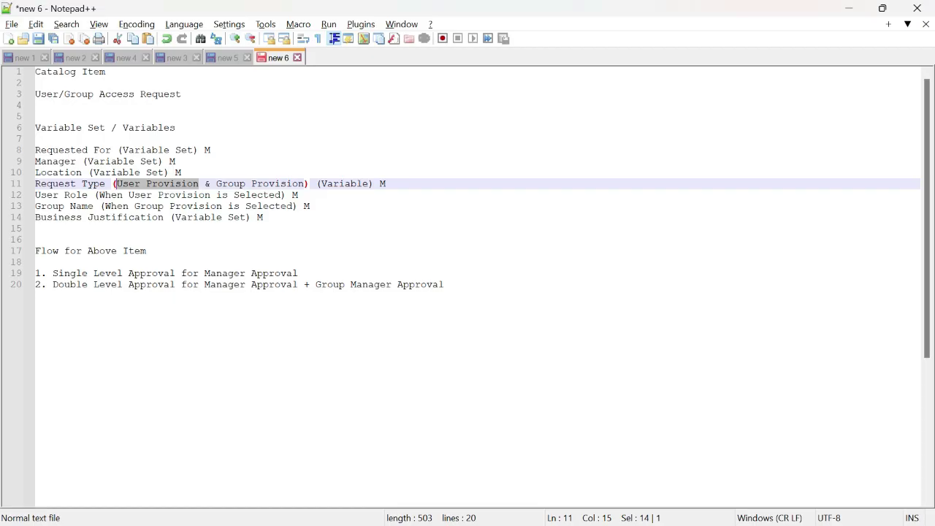
pyautogui.moveTo(35, 195); pyautogui.dragTo(88, 195)
pyautogui.hotkey('ctrl', 'c')
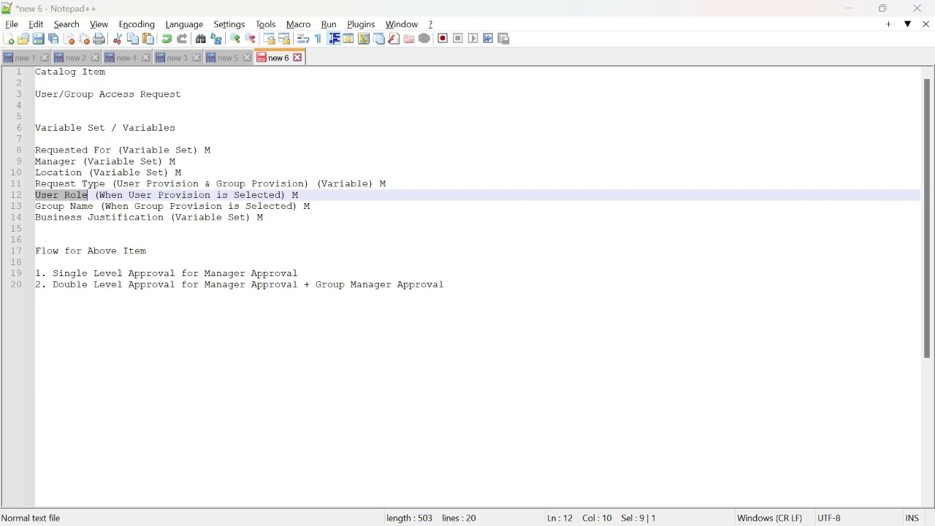
pyautogui.hotkey('alt', 'Tab')
pyautogui.click(439, 313)
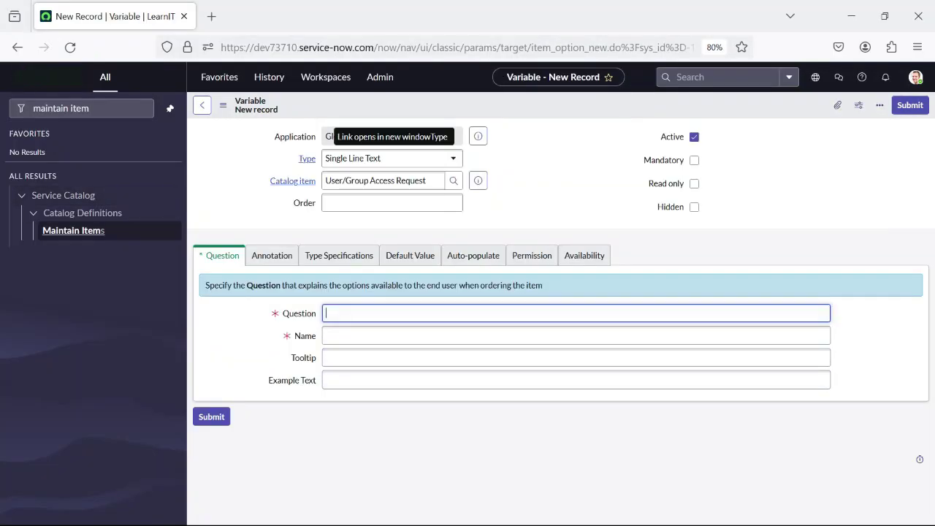
pyautogui.hotkey('ctrl', 'v')
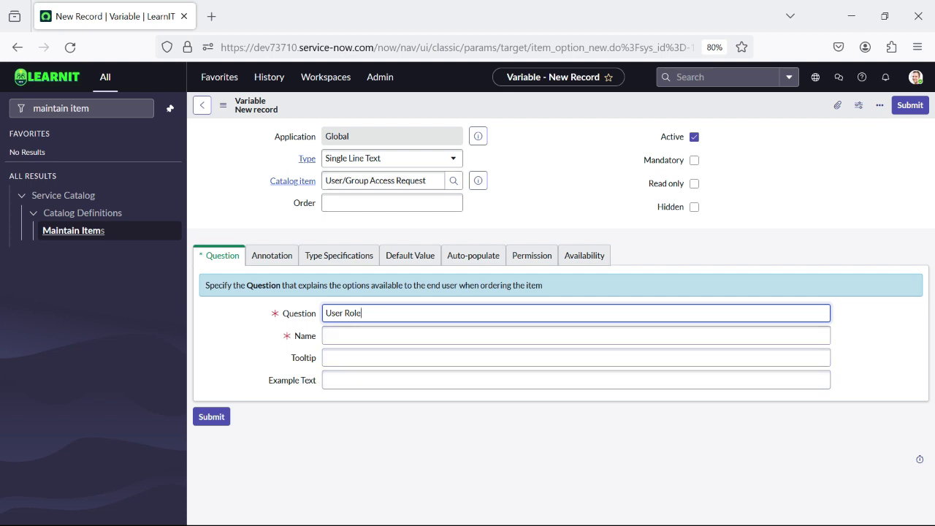
pyautogui.press('Tab')
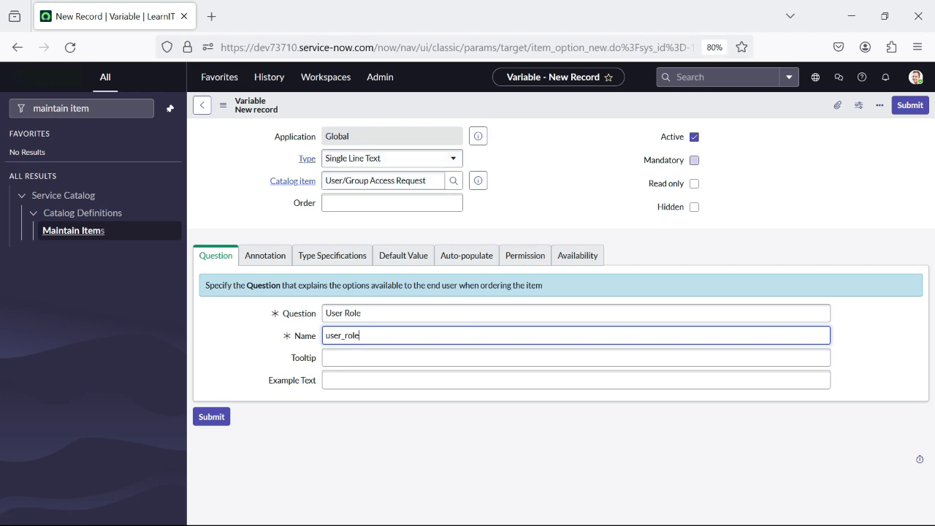
# Set the User Role variable's order to 300 and submit it.
pyautogui.click(392, 203)
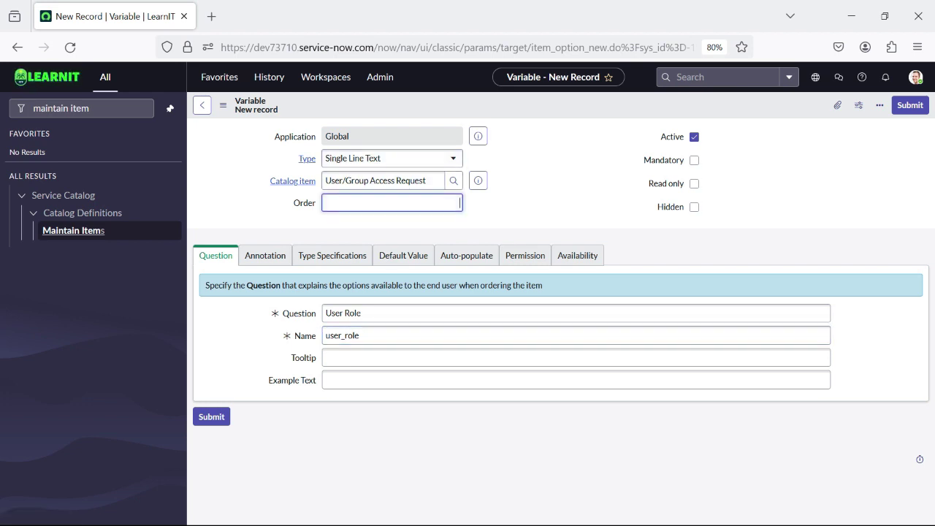
pyautogui.write('3000')
pyautogui.press('BackSpace')
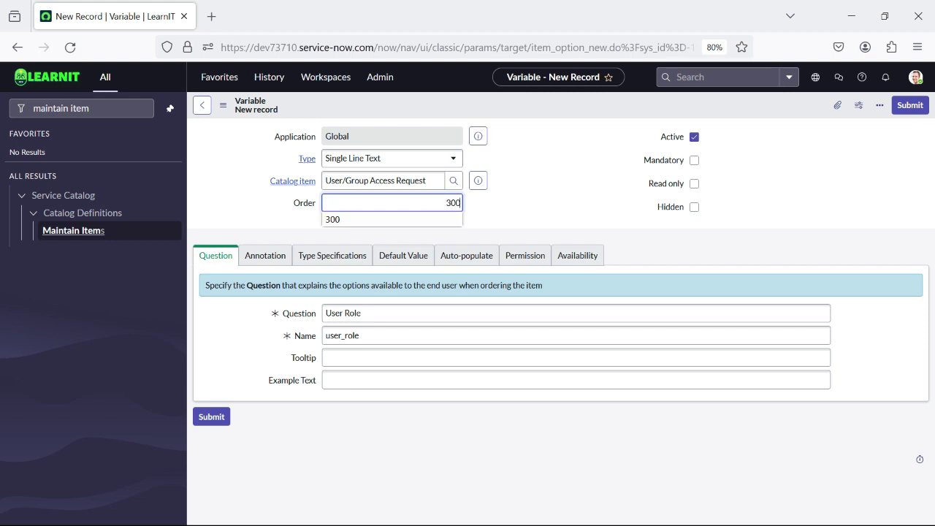
pyautogui.click(211, 416)
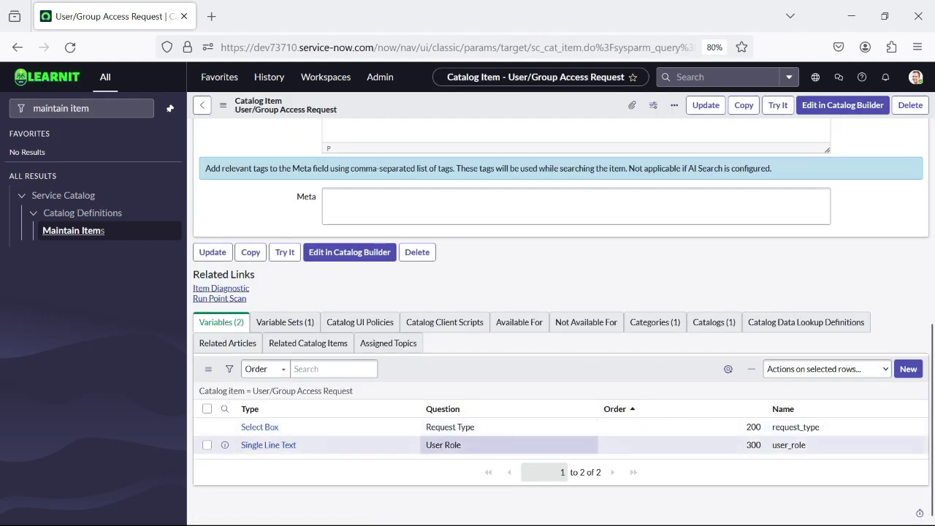
# Start another new variable for the catalog item and copy "Group Name" from the Notepad++ notes.
pyautogui.click(908, 369)
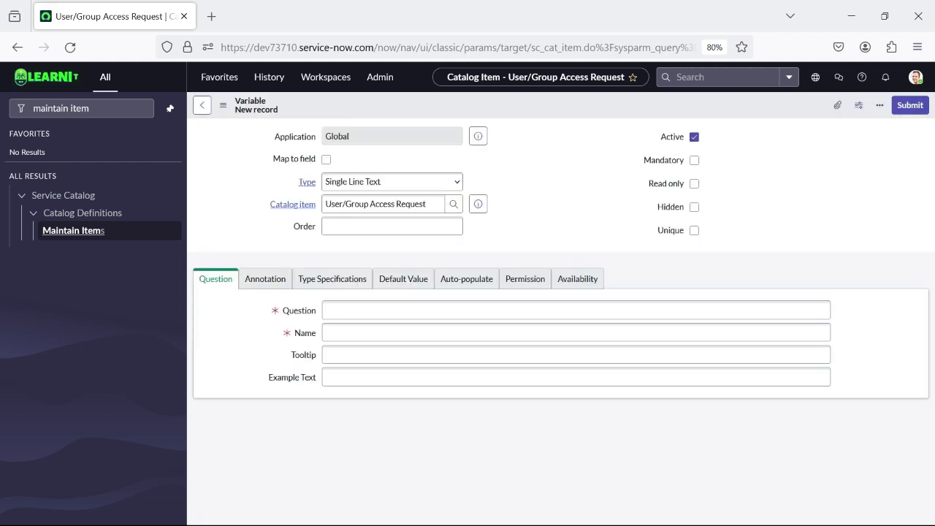
pyautogui.press('super')
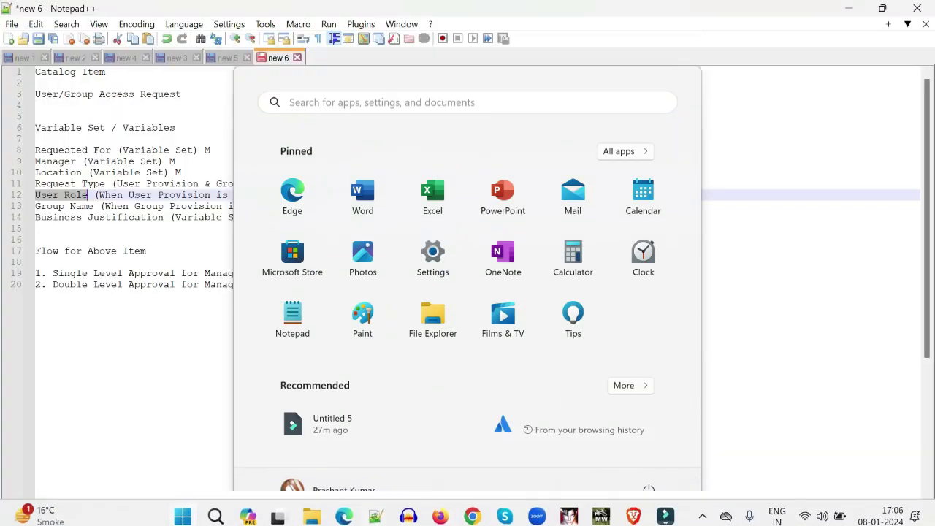
pyautogui.press('Escape')
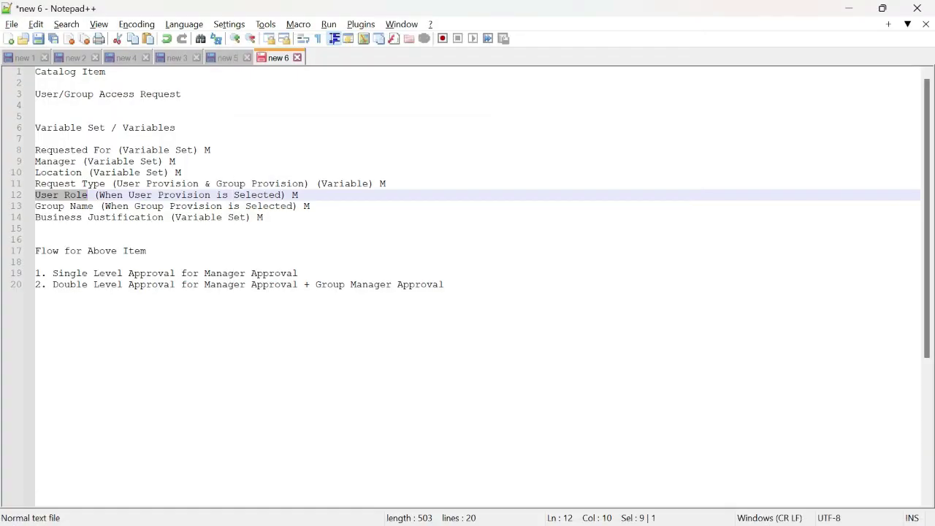
pyautogui.moveTo(94, 207); pyautogui.dragTo(35, 208)
pyautogui.hotkey('ctrl', 'c')
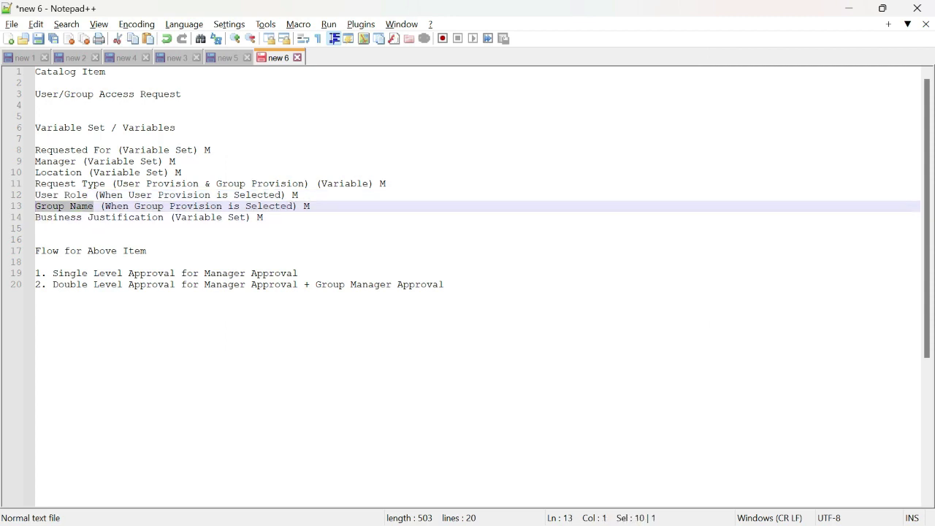
# Switch back to ServiceNow and give the new variable the question "Group Name" and the name group_name.
pyautogui.hotkey('alt', 'Tab')
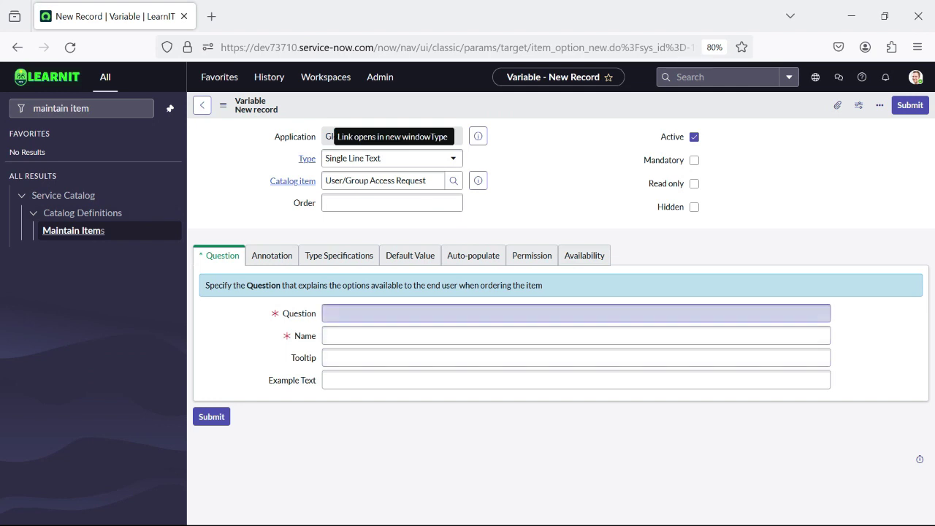
pyautogui.hotkey('ctrl', 'v')
pyautogui.press('Tab')
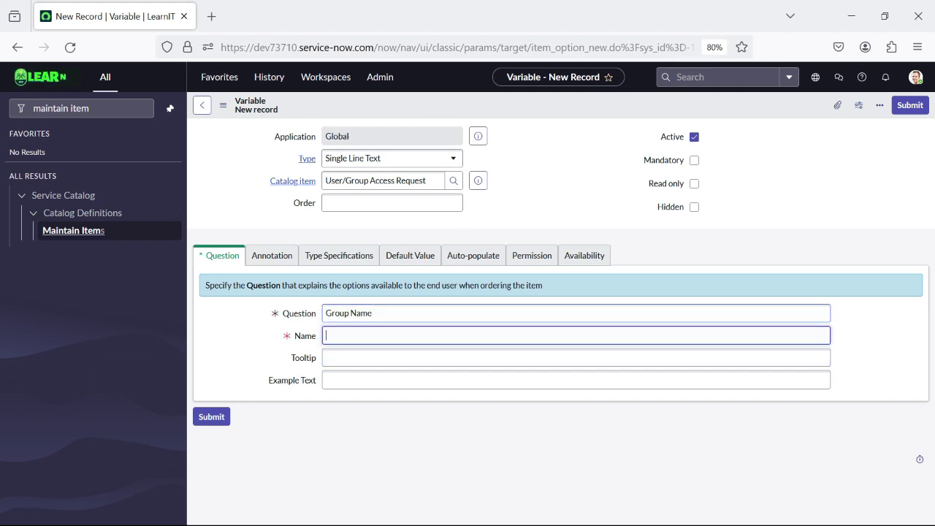
pyautogui.hotkey('ctrl', 'v')
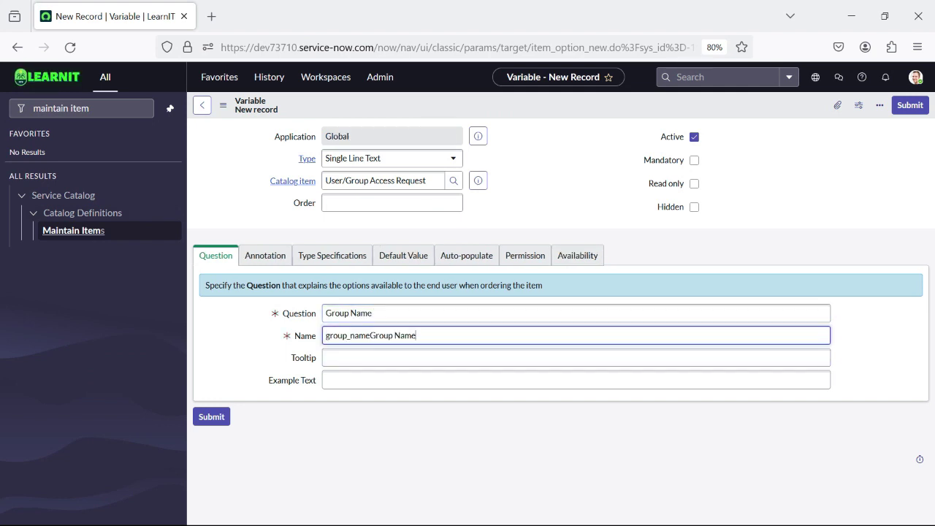
pyautogui.hotkey('shift', 'Left')
pyautogui.hotkey('shift', 'Left')
pyautogui.hotkey('shift', 'Left')
pyautogui.hotkey('shift', 'Left')
pyautogui.hotkey('shift', 'Left')
pyautogui.hotkey('shift', 'Left')
pyautogui.hotkey('shift', 'Left')
pyautogui.hotkey('shift', 'Left')
pyautogui.hotkey('shift', 'Left')
pyautogui.hotkey('shift', 'Left')
pyautogui.hotkey('shift', 'Left')
pyautogui.hotkey('shift', 'Left')
pyautogui.press('BackSpace')
# Set the Group Name variable's type to Reference.
pyautogui.click(392, 158)
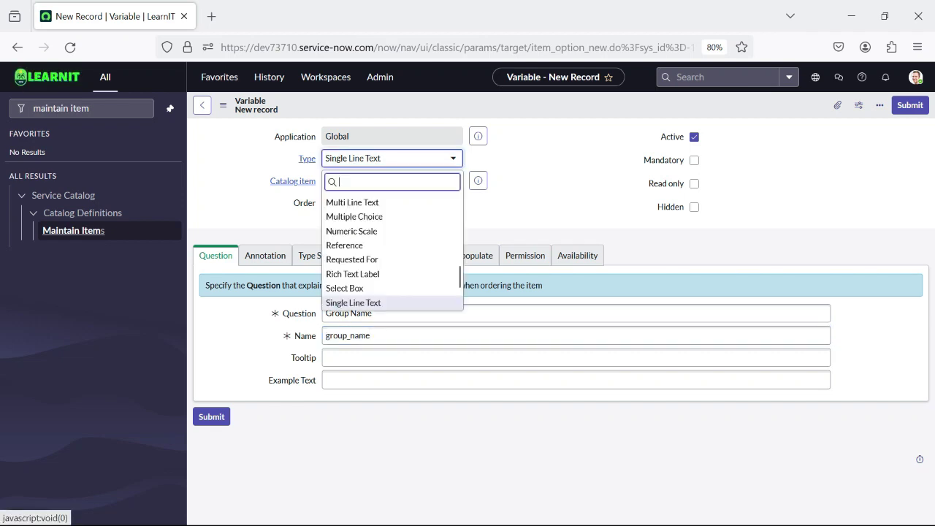
pyautogui.write('refe')
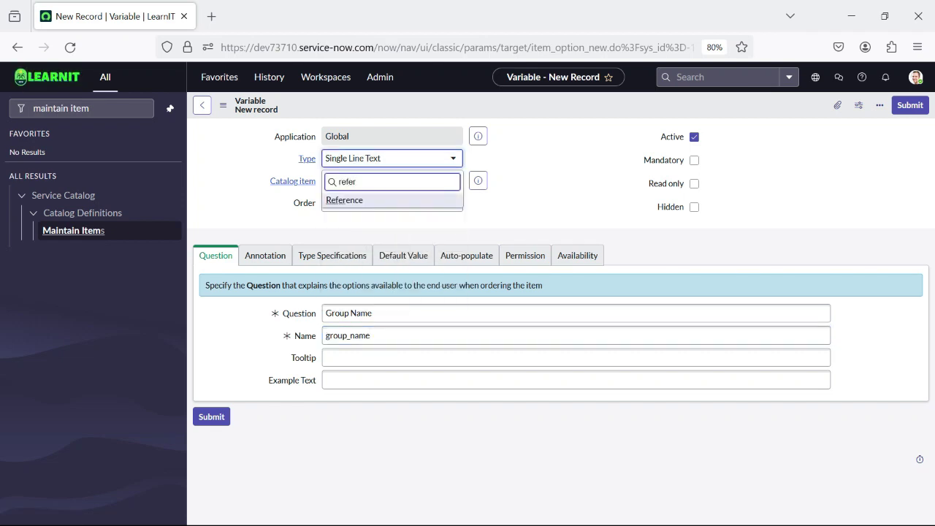
pyautogui.write('r')
pyautogui.press('Return')
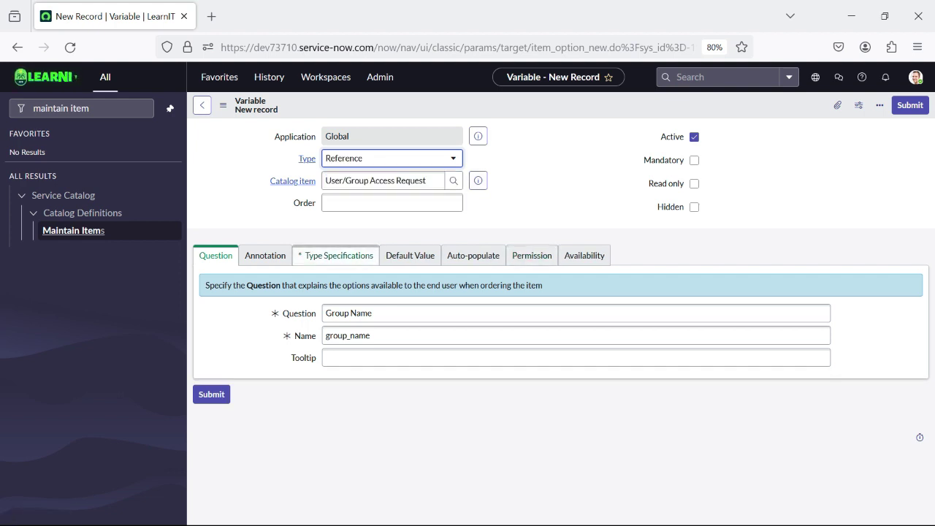
# Set the Group Name variable's reference table to Group [sys_user_group] in its type specifications.
pyautogui.click(336, 255)
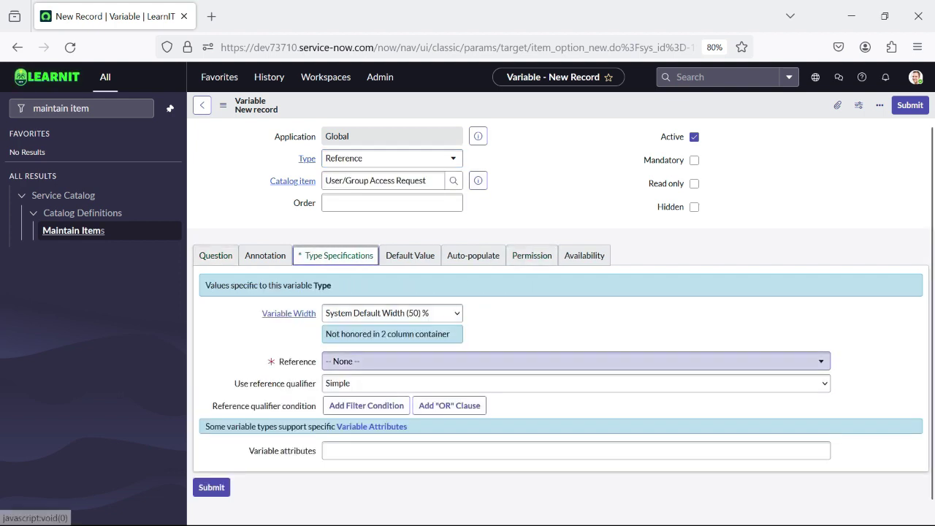
pyautogui.click(575, 361)
pyautogui.write('group')
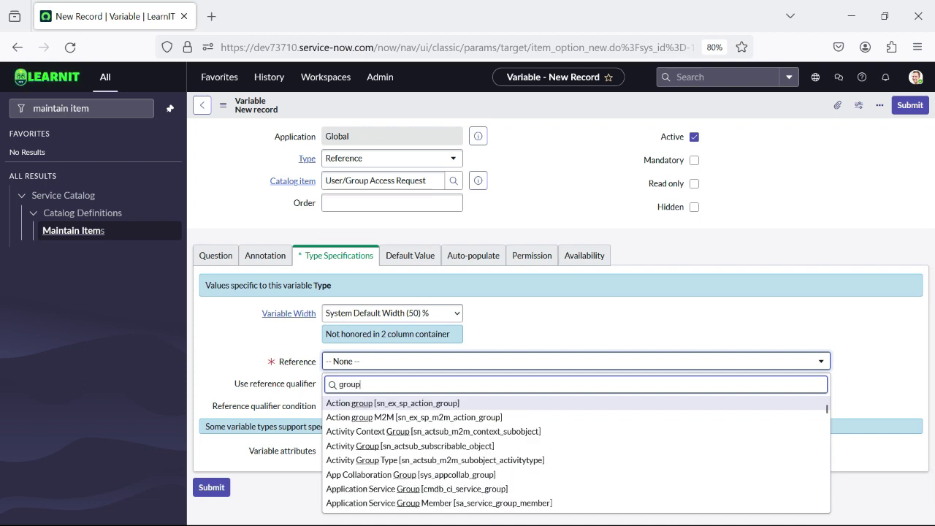
pyautogui.press('Down')
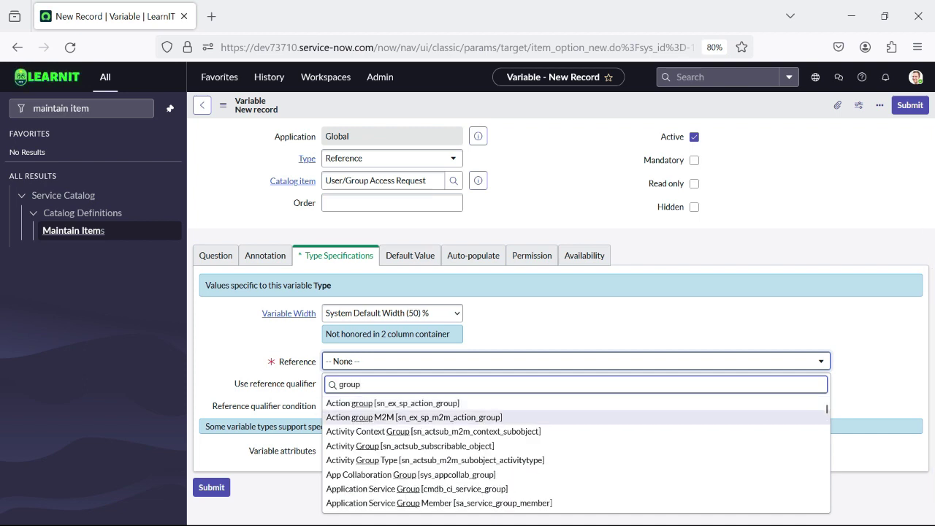
pyautogui.press('Up')
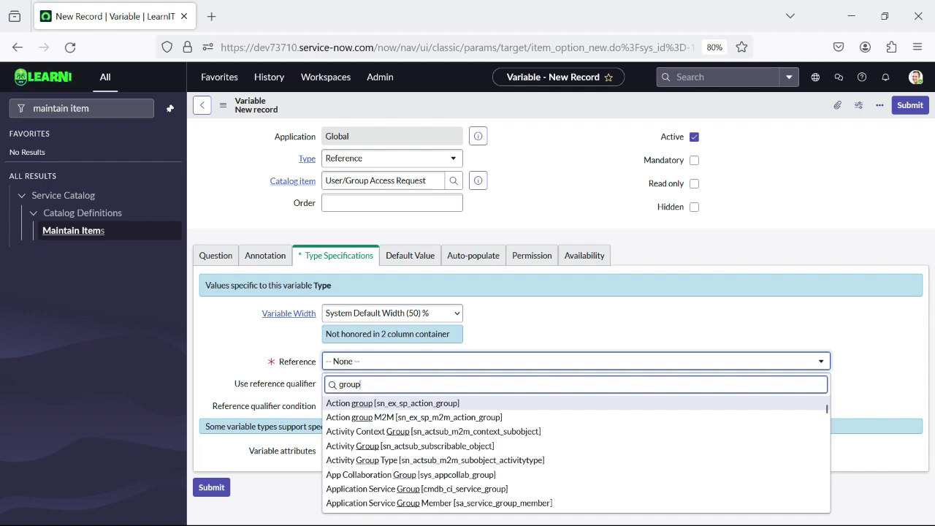
pyautogui.press('Down')
pyautogui.scroll(-3, 575, 453)
pyautogui.scroll(-15, 576, 452)
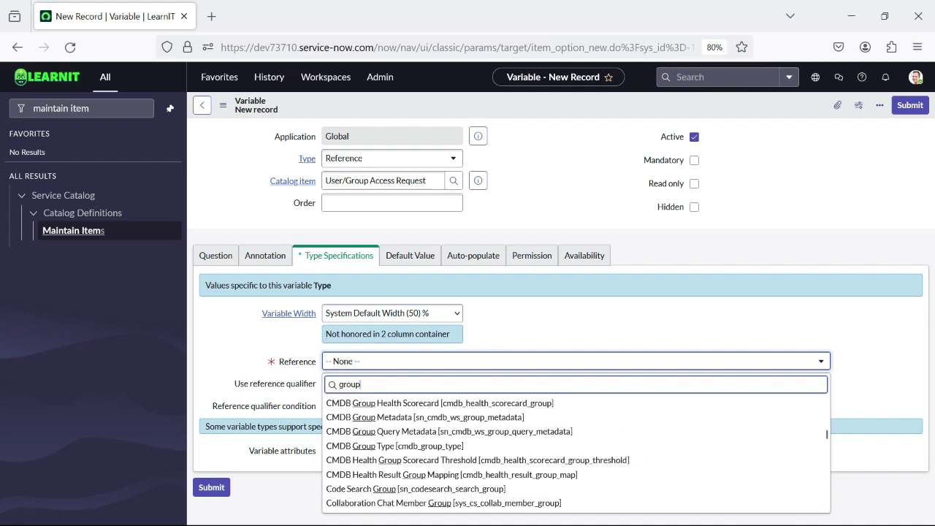
pyautogui.scroll(-10, 575, 453)
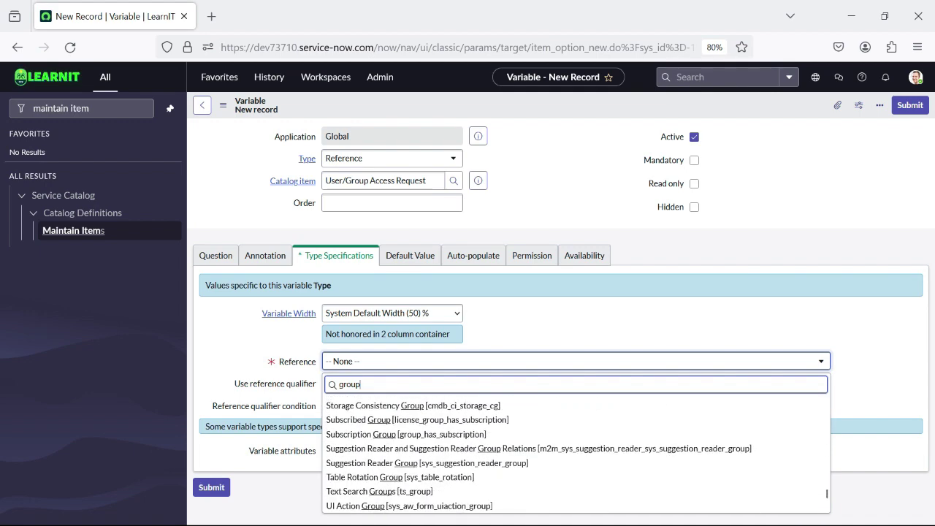
pyautogui.scroll(2, 575, 453)
pyautogui.scroll(12, 576, 453)
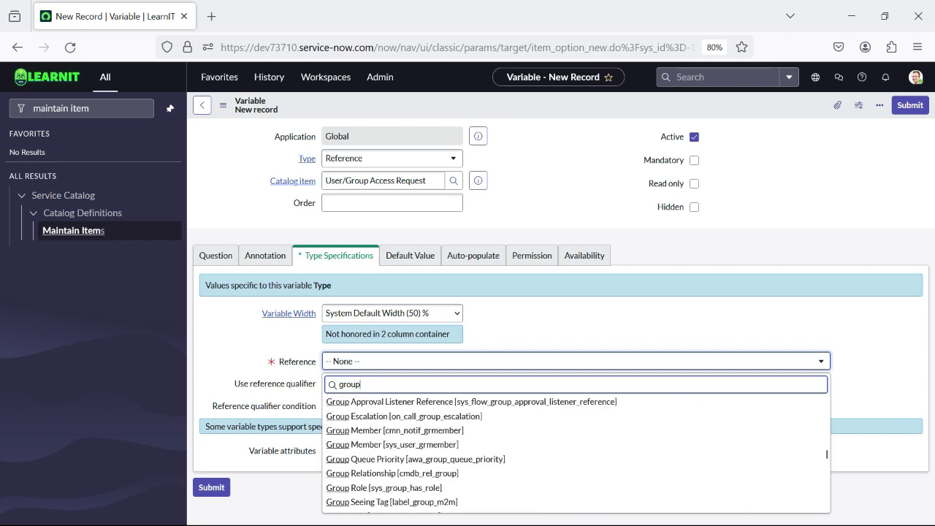
pyautogui.scroll(-3, 575, 453)
pyautogui.scroll(3, 576, 453)
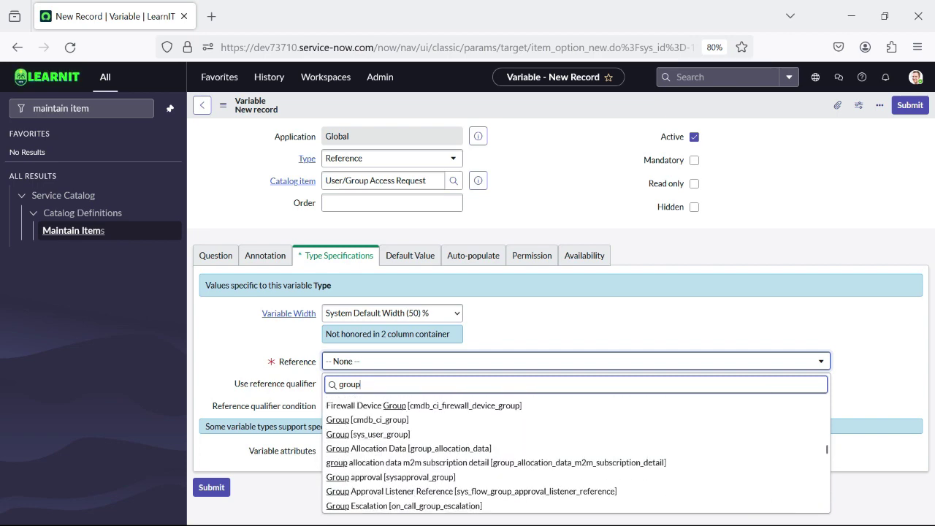
pyautogui.click(379, 434)
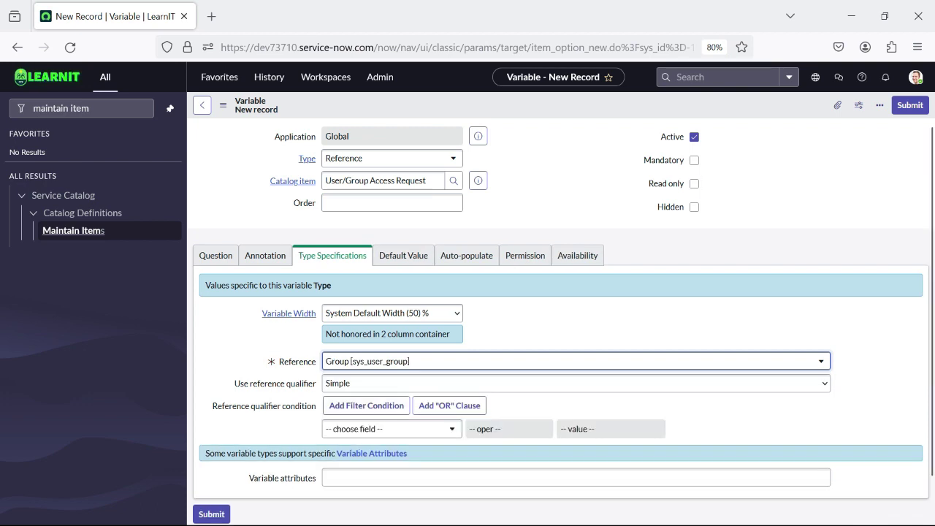
# Set the Group Name variable's order to 400 and submit it.
pyautogui.click(403, 203)
pyautogui.write('40')
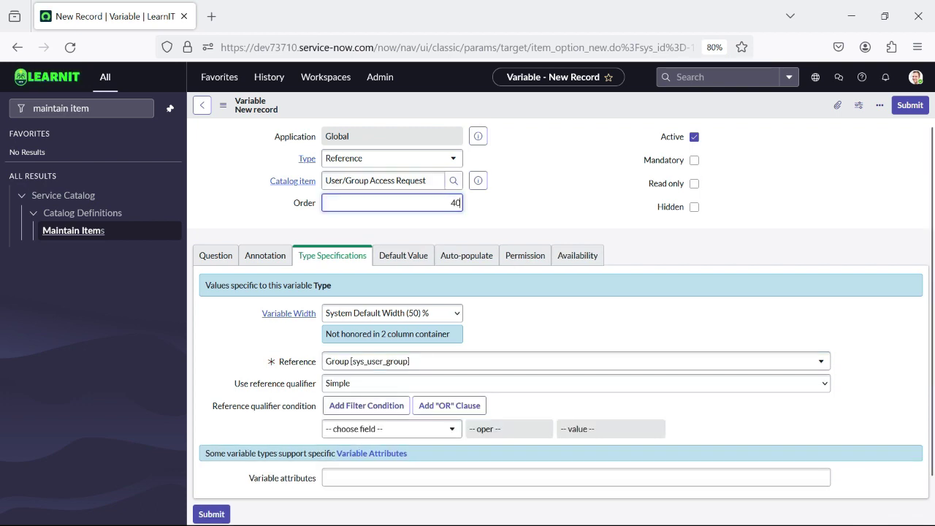
pyautogui.write('0')
pyautogui.click(211, 513)
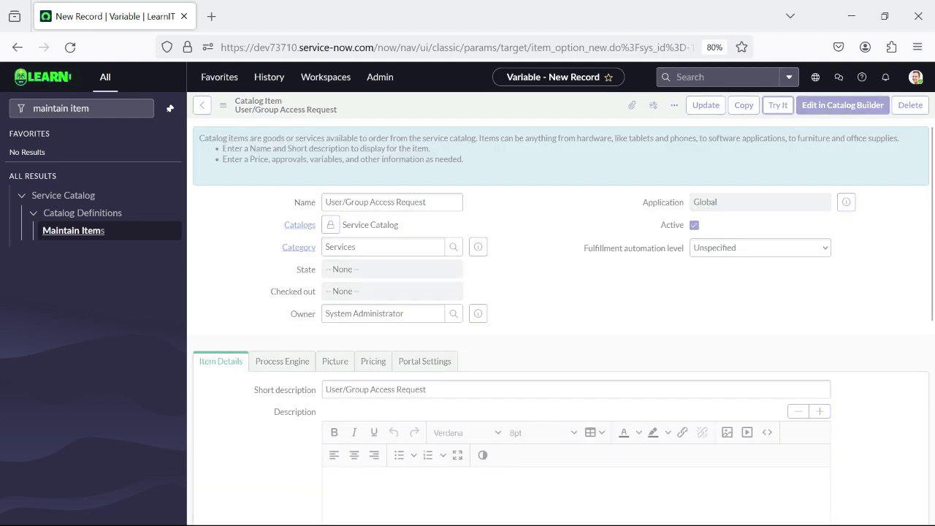
# Preview the catalog item's order form with Try It, check the User Role field, and return to the item's configuration.
pyautogui.click(777, 105)
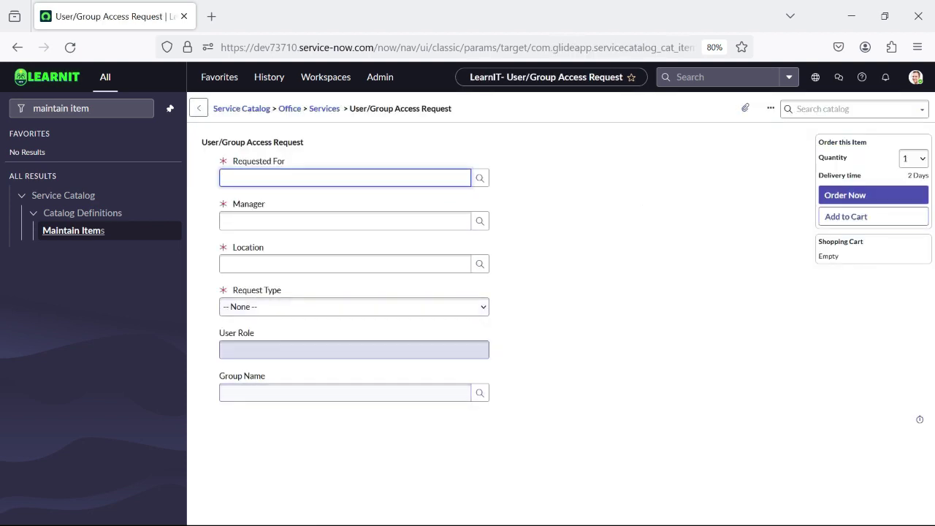
pyautogui.click(345, 350)
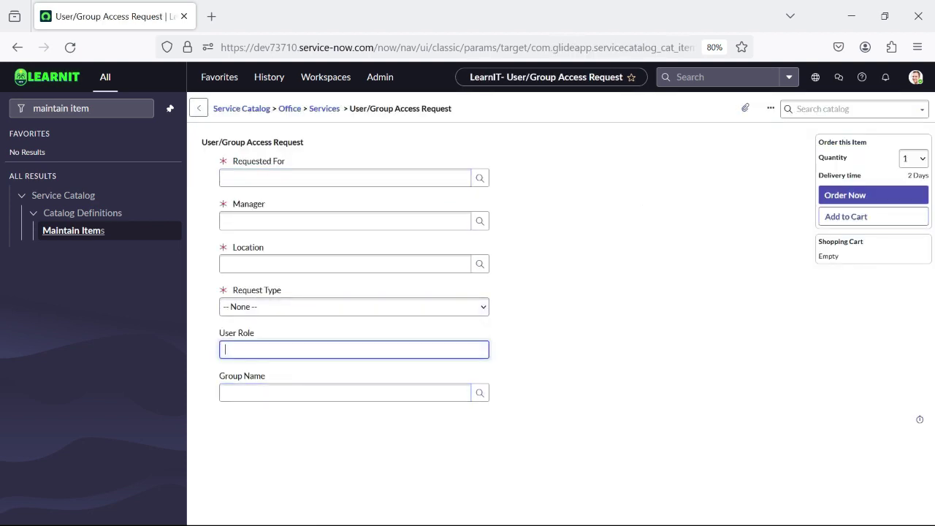
pyautogui.rightClick(489, 101)
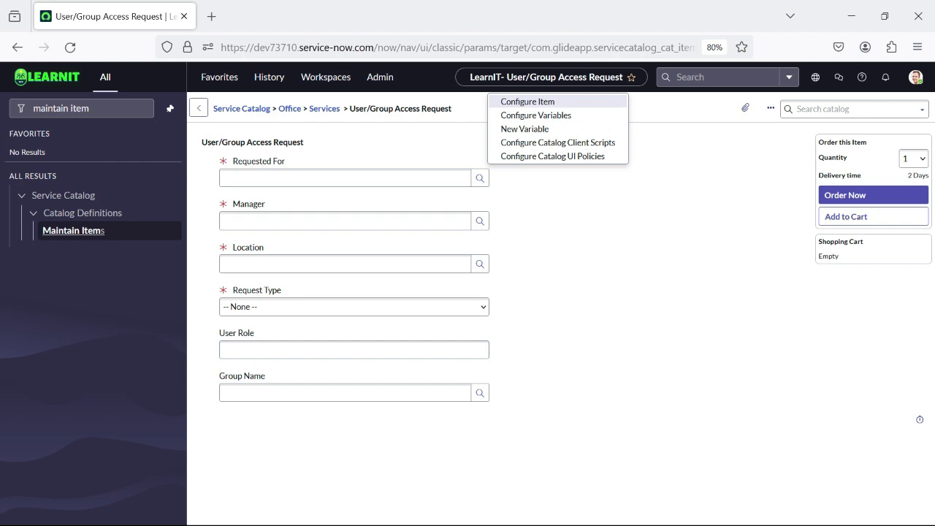
pyautogui.click(527, 102)
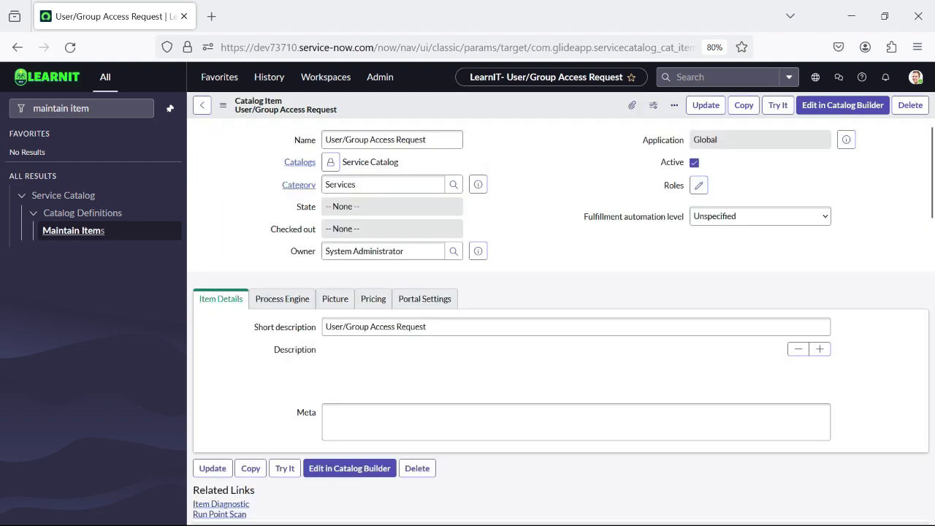
# Switch to Notepad++, select "Business Justification" in the variable notes, and return to ServiceNow.
pyautogui.press('super')
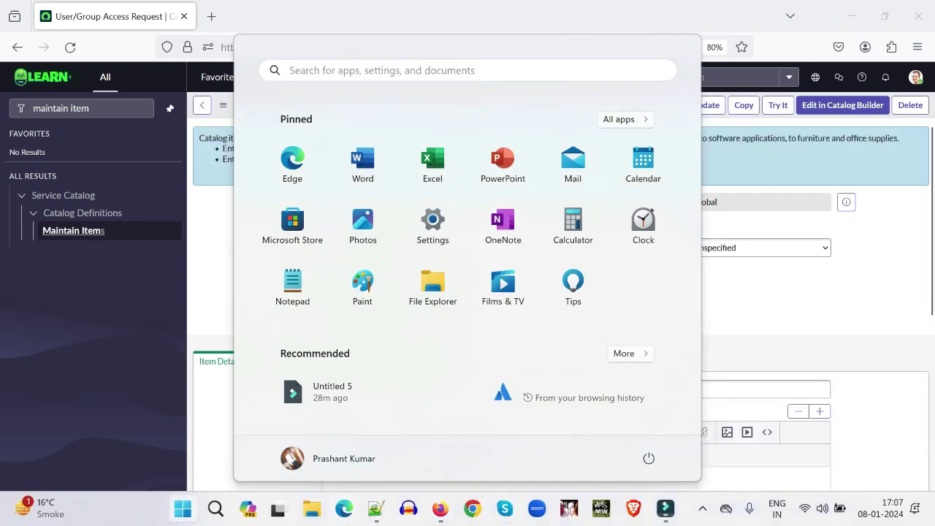
pyautogui.press('super')
pyautogui.press('super')
pyautogui.click(377, 509)
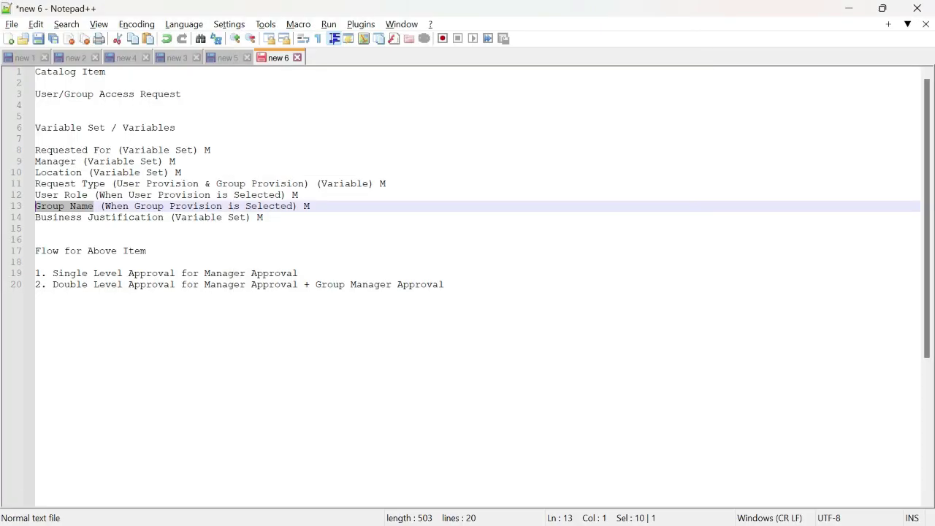
pyautogui.moveTo(164, 218); pyautogui.dragTo(41, 218)
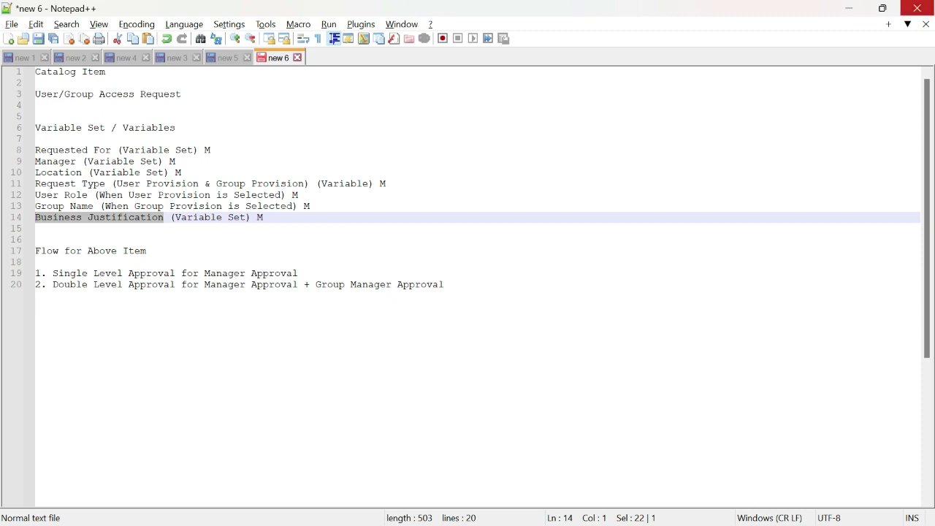
pyautogui.click(917, 8)
# Start a new single-row variable set for the User/Group Access Request catalog item.
pyautogui.scroll(-10, 804, 424)
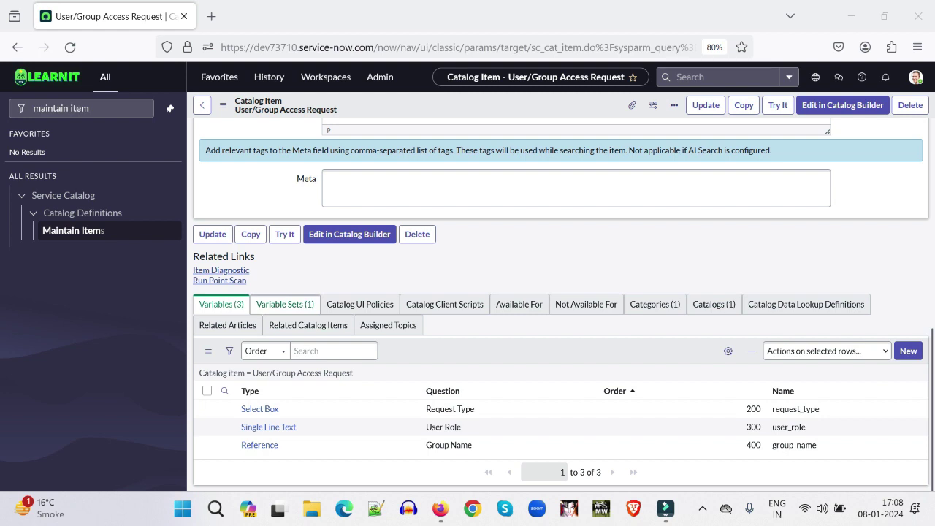
pyautogui.click(283, 304)
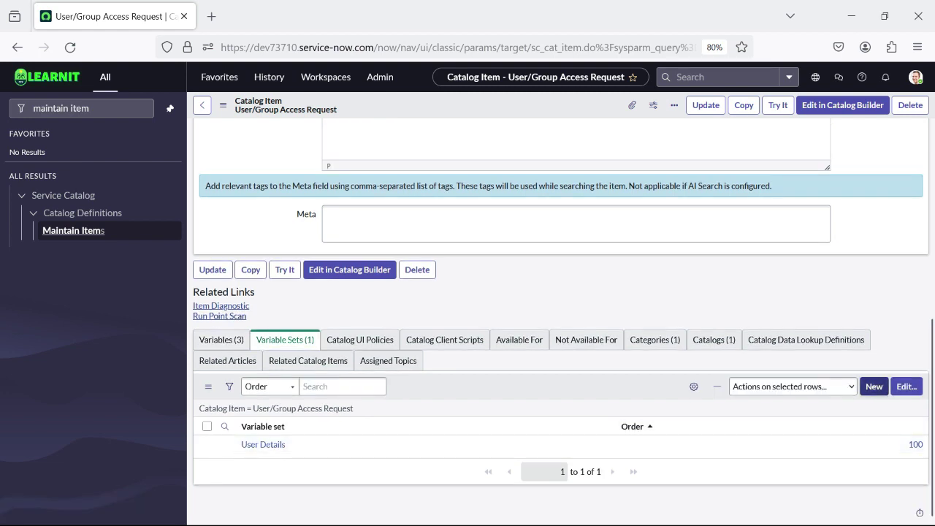
pyautogui.click(873, 385)
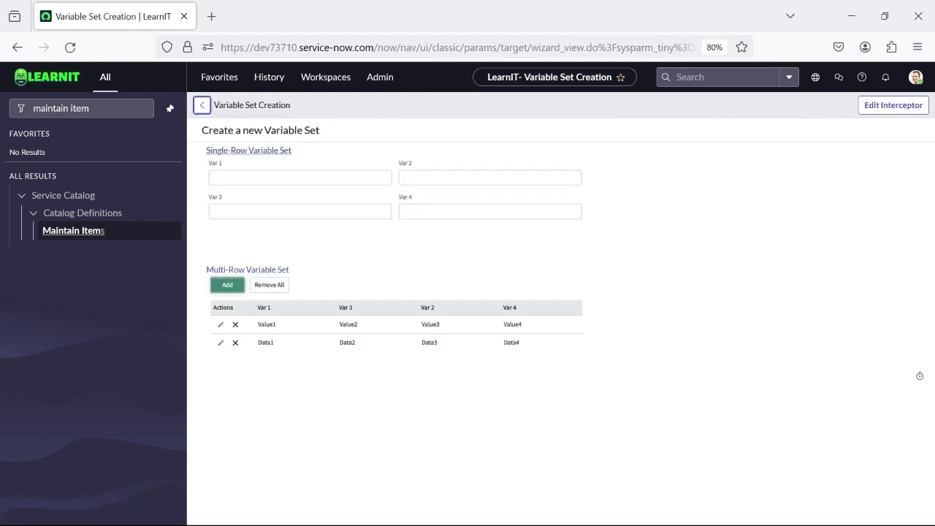
pyautogui.click(248, 150)
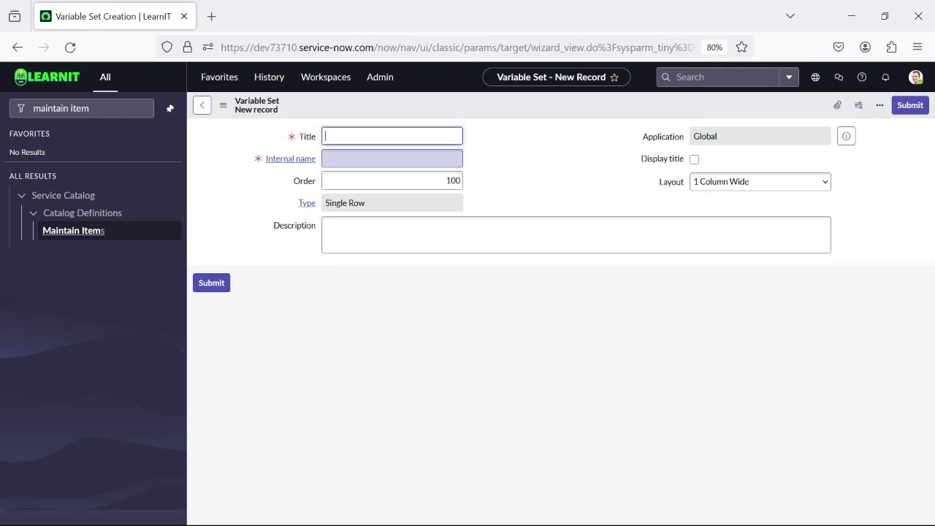
# Title the variable set "Business Justification Set" with the internal name business_justification_set and submit it.
pyautogui.write('Business Justification')
pyautogui.press('Tab')
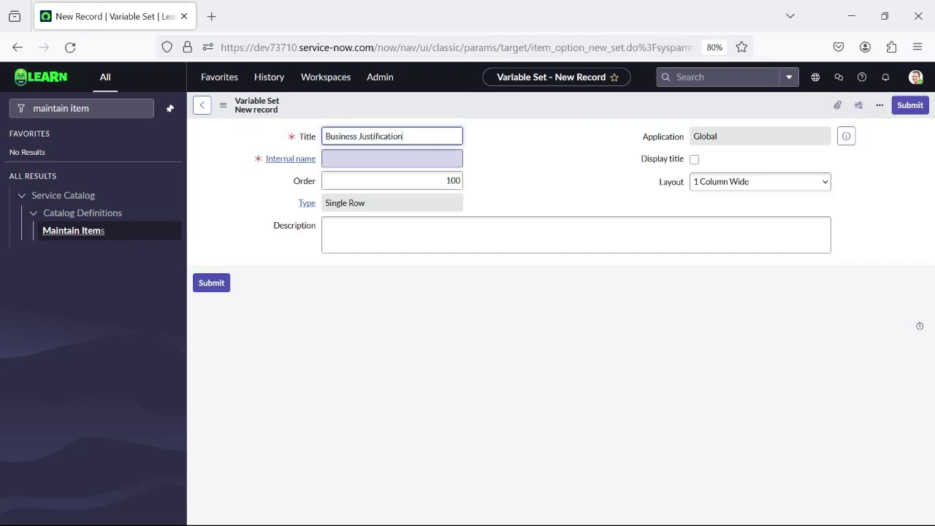
pyautogui.hotkey('shift', 'Tab')
pyautogui.hotkey('ctrl', 'c')
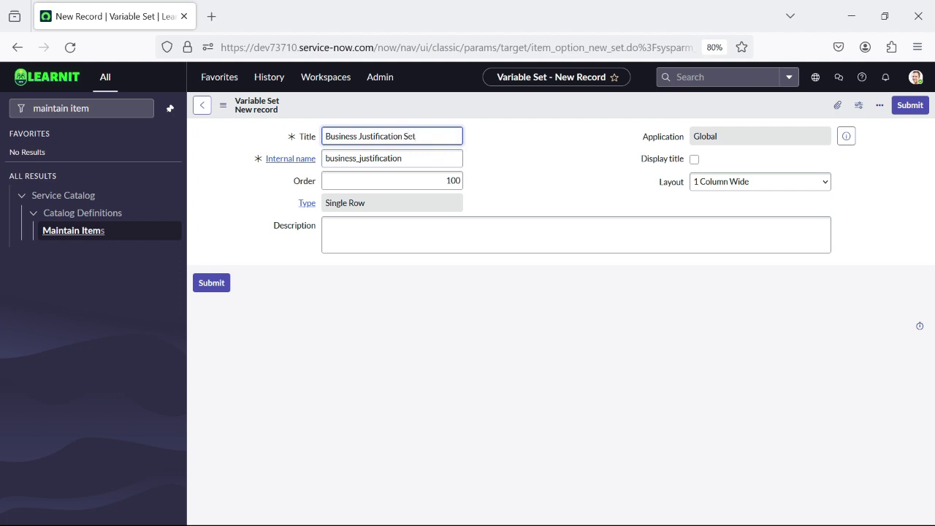
pyautogui.click(211, 283)
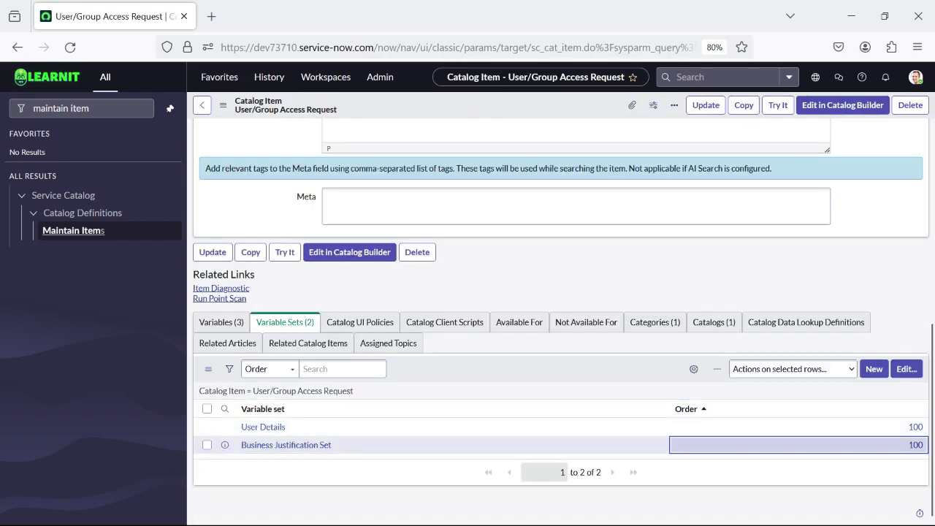
# Set the Business Justification Set's order to 500 in the catalog item's variable set list.
pyautogui.press('Return')
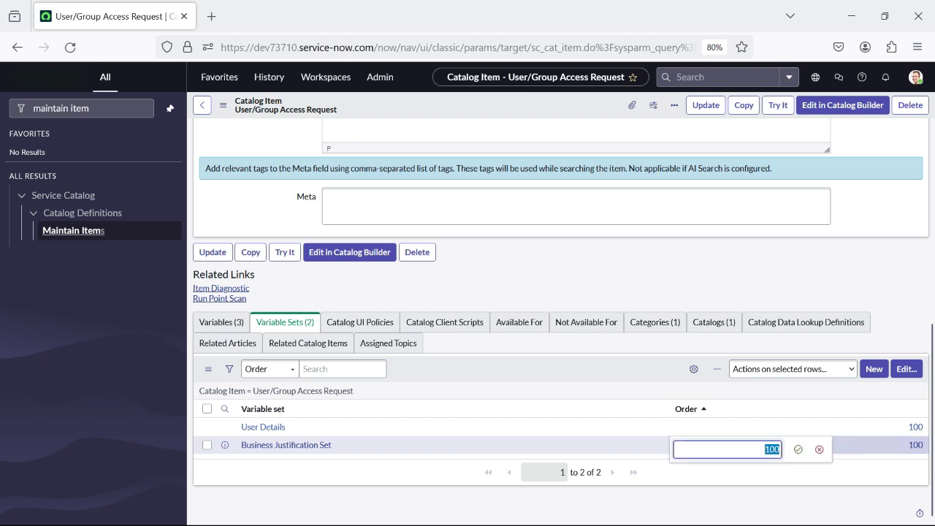
pyautogui.write('5')
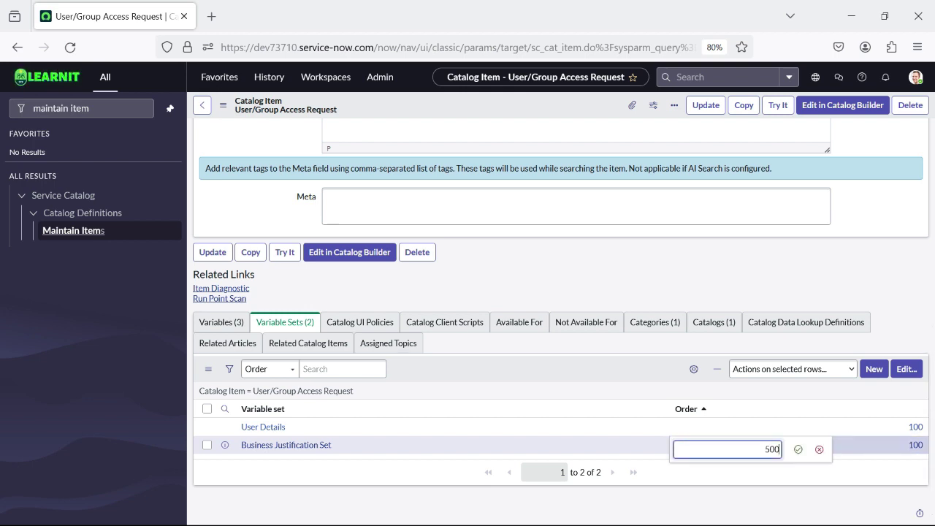
pyautogui.press('Return')
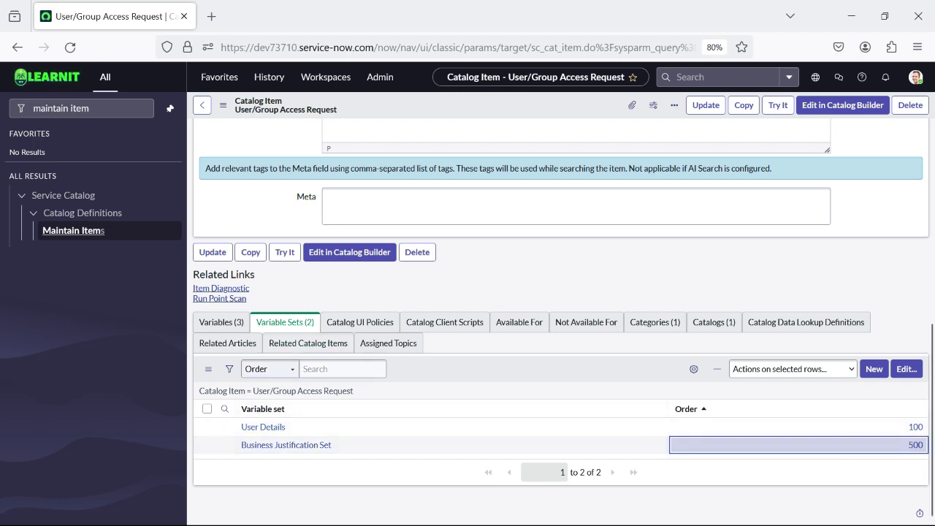
# Check the item's existing variables and open the Business Justification Set record in a separate browser tab.
pyautogui.click(222, 322)
pyautogui.click(285, 322)
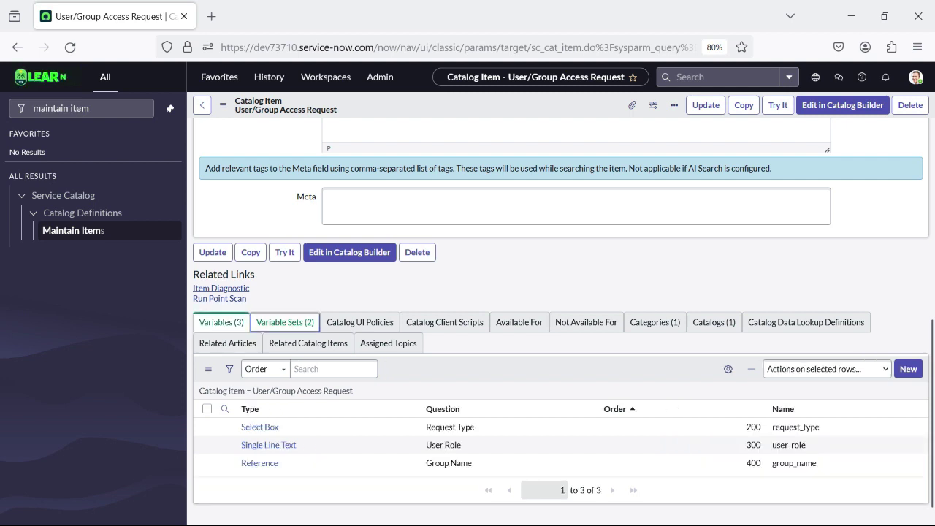
pyautogui.click(285, 323)
pyautogui.middleClick(286, 445)
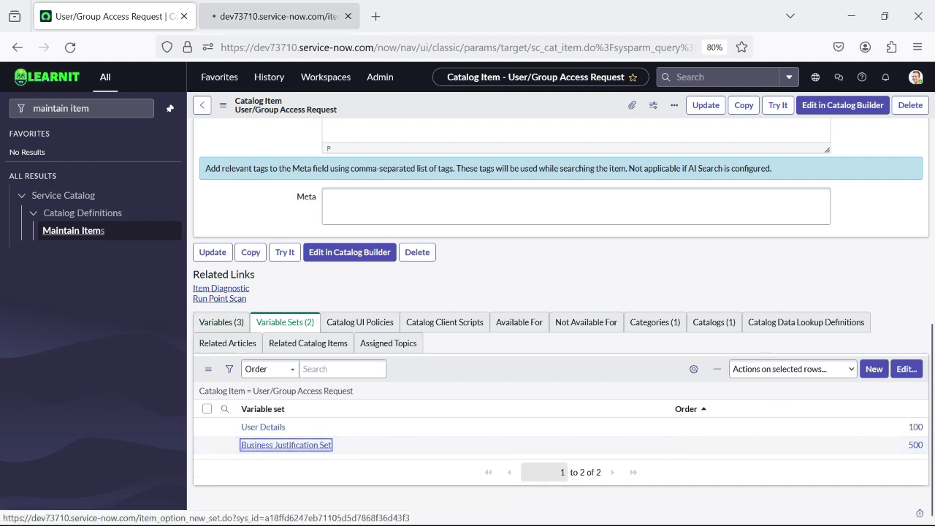
pyautogui.hotkey('ctrl', 'Tab')
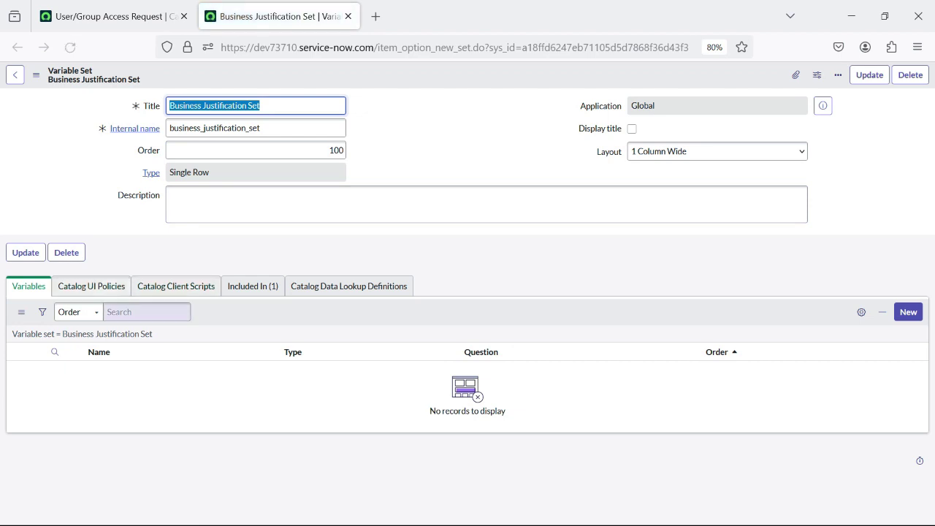
# Start a new variable in the Business Justification Set, make it mandatory and set its order to 100.
pyautogui.click(907, 312)
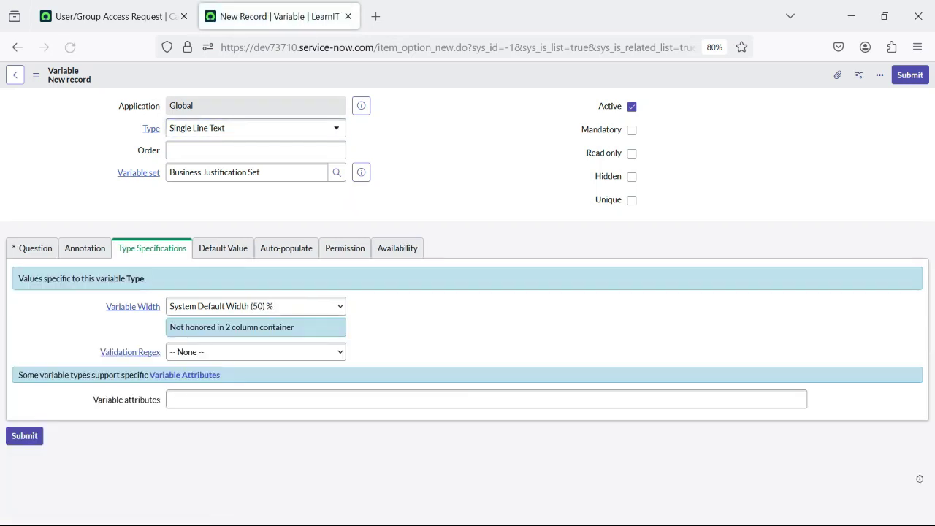
pyautogui.click(632, 130)
pyautogui.click(255, 150)
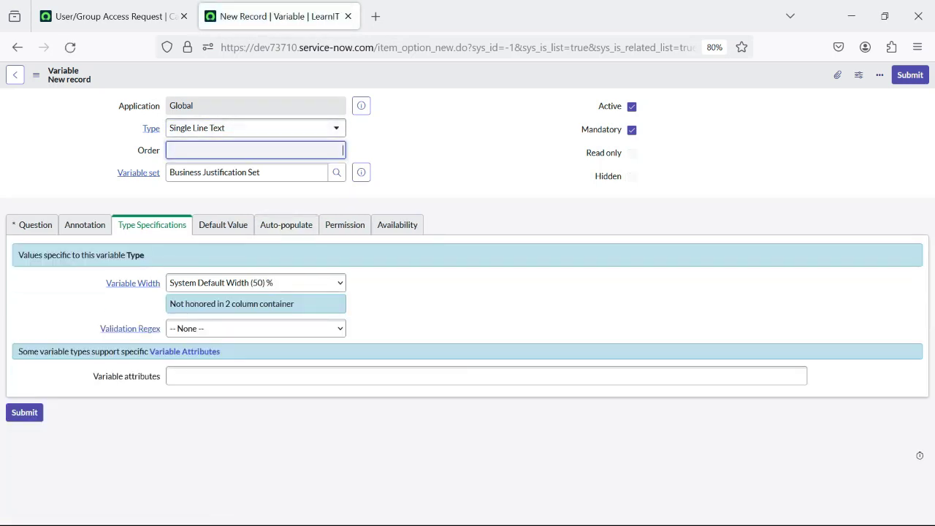
pyautogui.write('100')
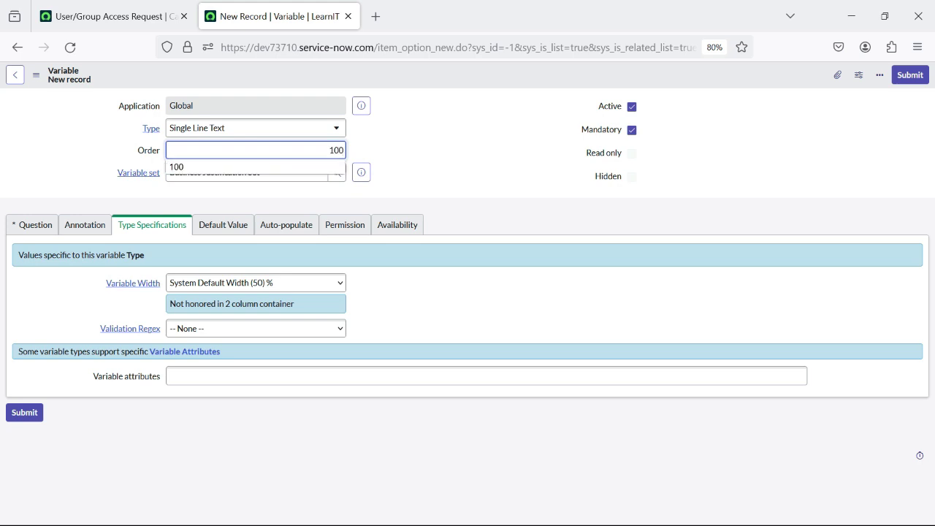
# Give the variable the question "Business Justification" and the name business_justification, and submit it.
pyautogui.click(35, 225)
pyautogui.click(219, 283)
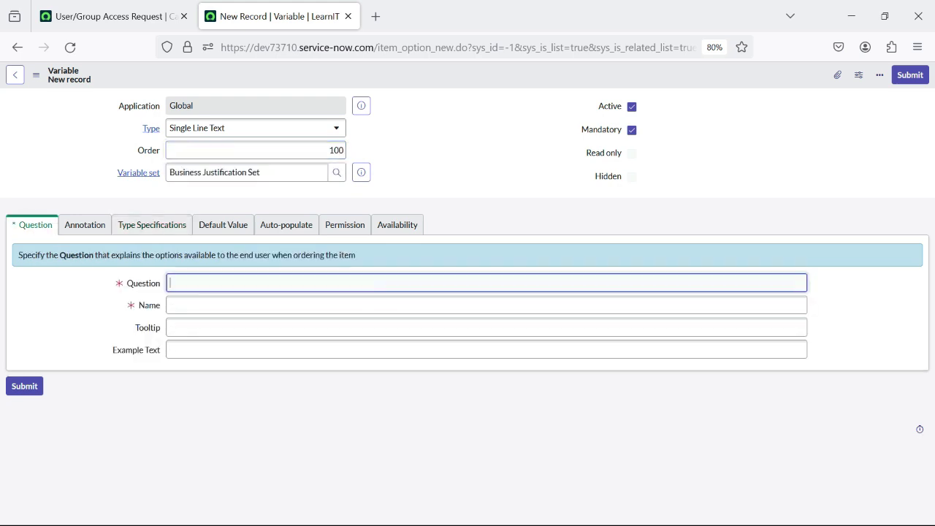
pyautogui.hotkey('ctrl', 'v')
pyautogui.press('Tab')
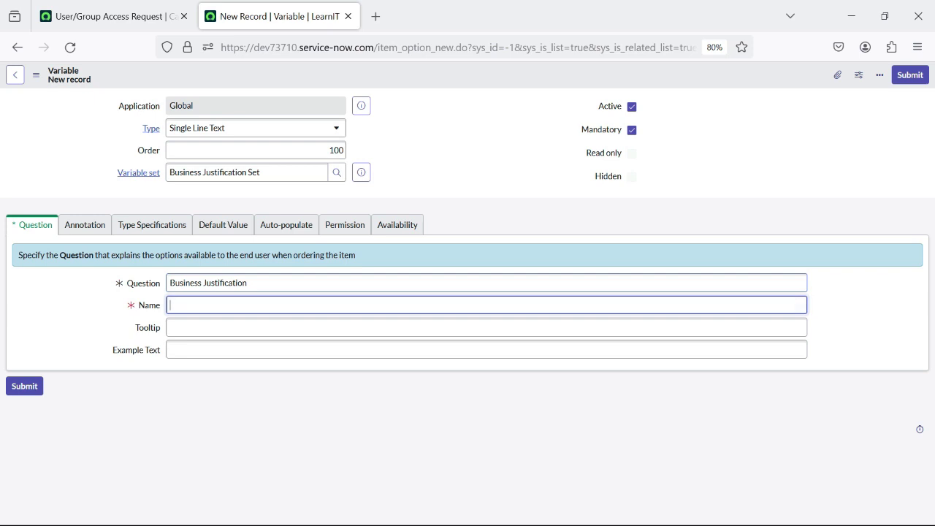
pyautogui.click(25, 386)
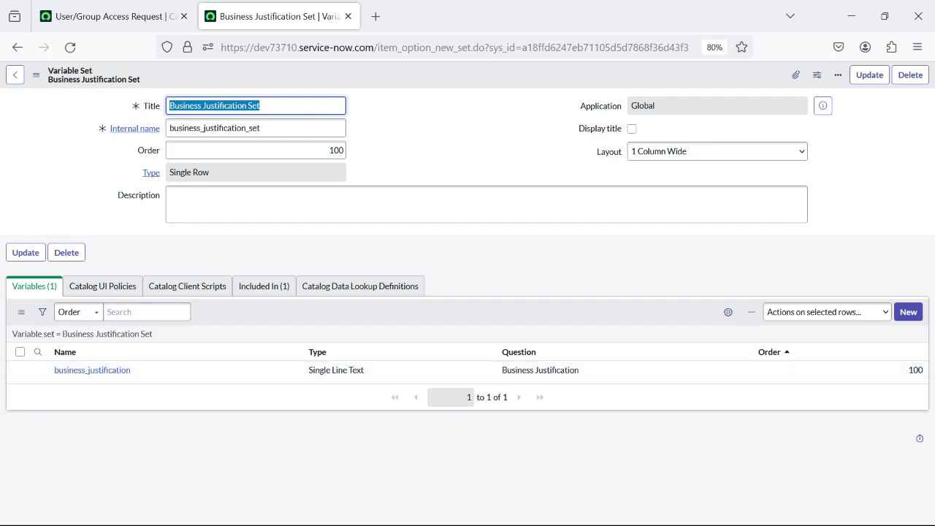
# Change the business_justification variable's type to Multi Line Text and close the variable set's browser tab.
pyautogui.click(355, 369)
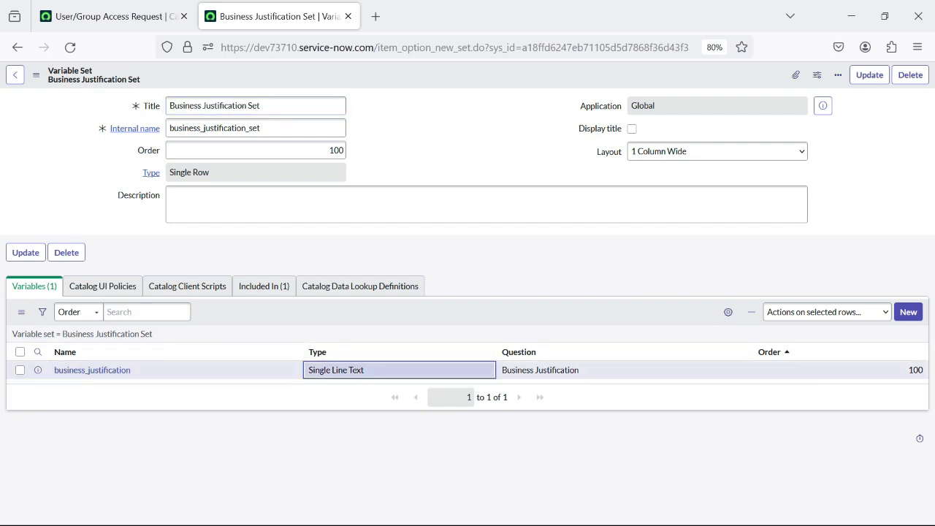
pyautogui.doubleClick(356, 370)
pyautogui.click(357, 374)
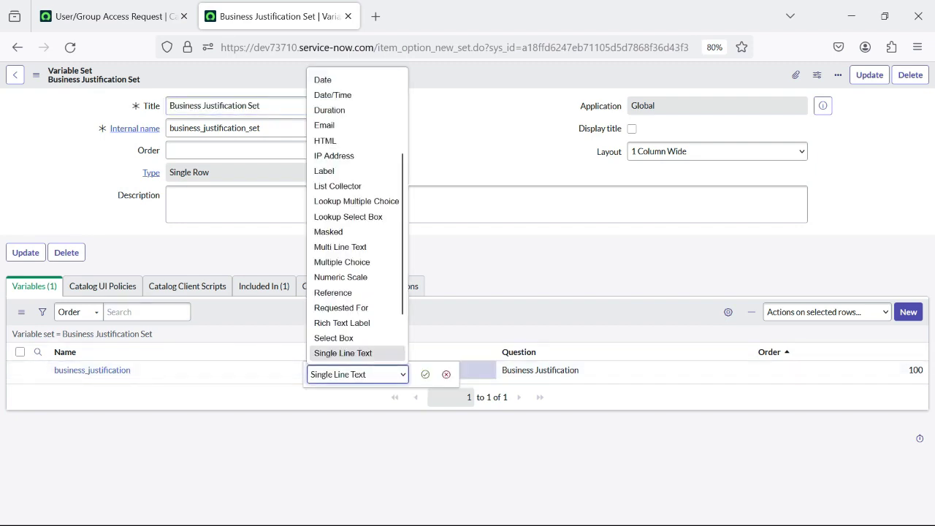
pyautogui.click(341, 246)
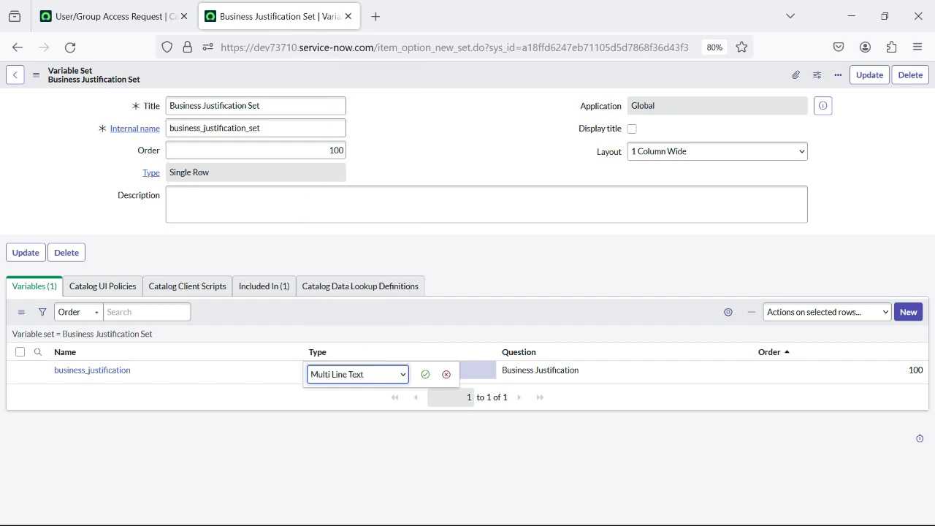
pyautogui.click(425, 373)
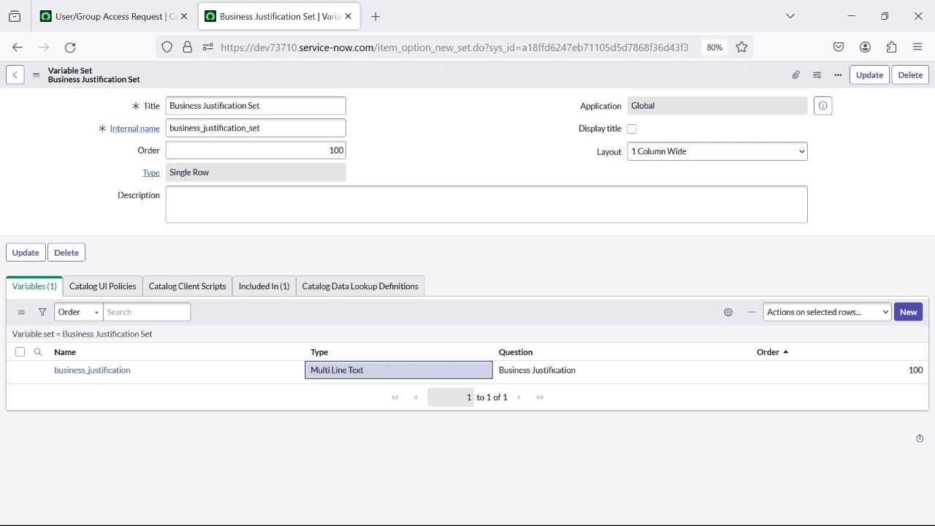
pyautogui.hotkey('ctrl', 'w')
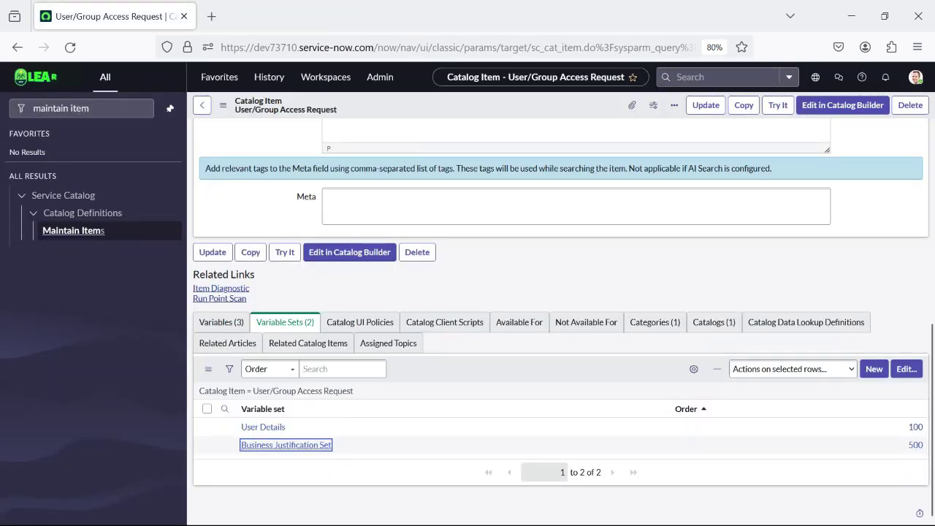
# Preview the catalog item's order form with Try It and check the available Request Type choices.
pyautogui.scroll(6, 560, 321)
pyautogui.click(778, 105)
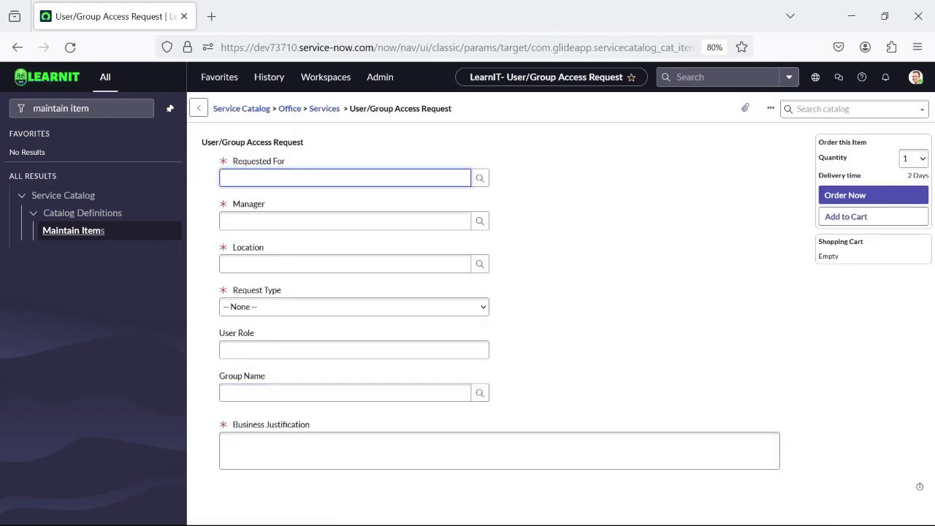
pyautogui.click(354, 306)
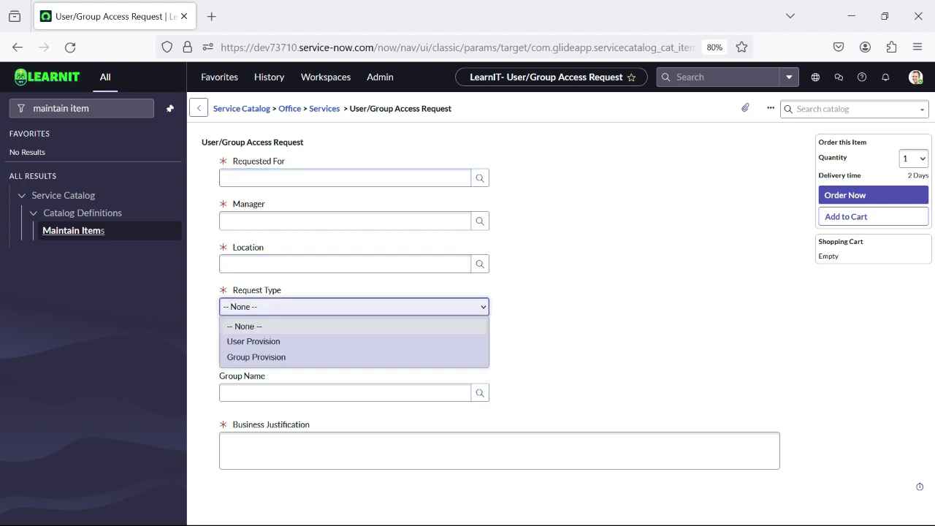
pyautogui.click(353, 307)
pyautogui.click(353, 307)
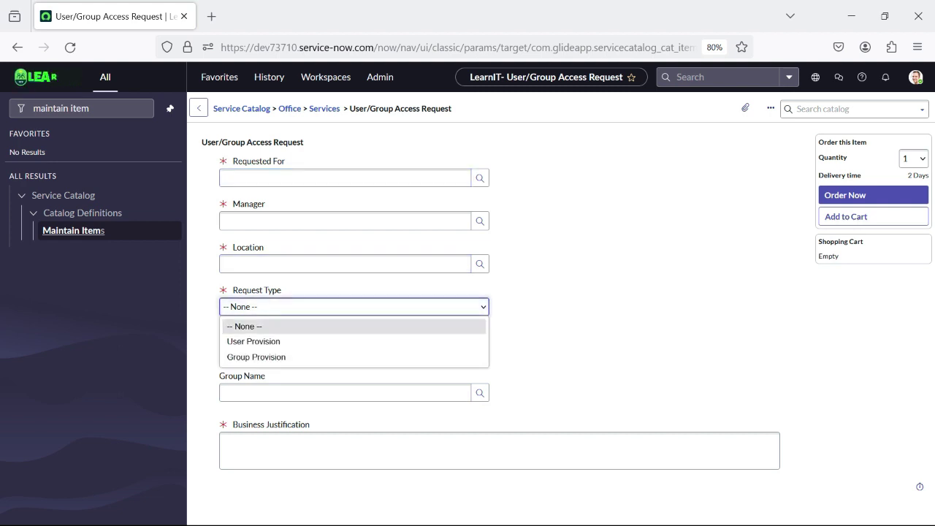
pyautogui.click(584, 314)
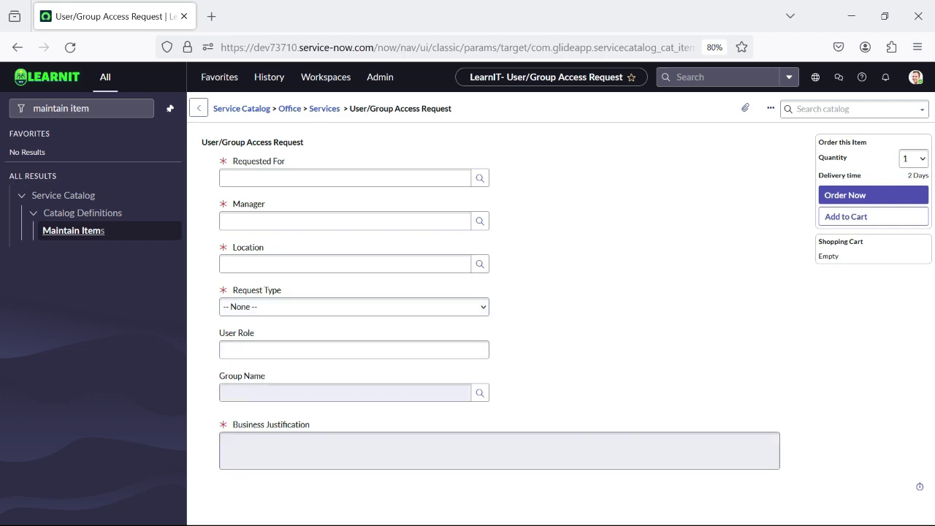
# Start a new Catalog UI Policy for the User/Group Access Request item with the short description "When User Provision is Selected".
pyautogui.rightClick(472, 112)
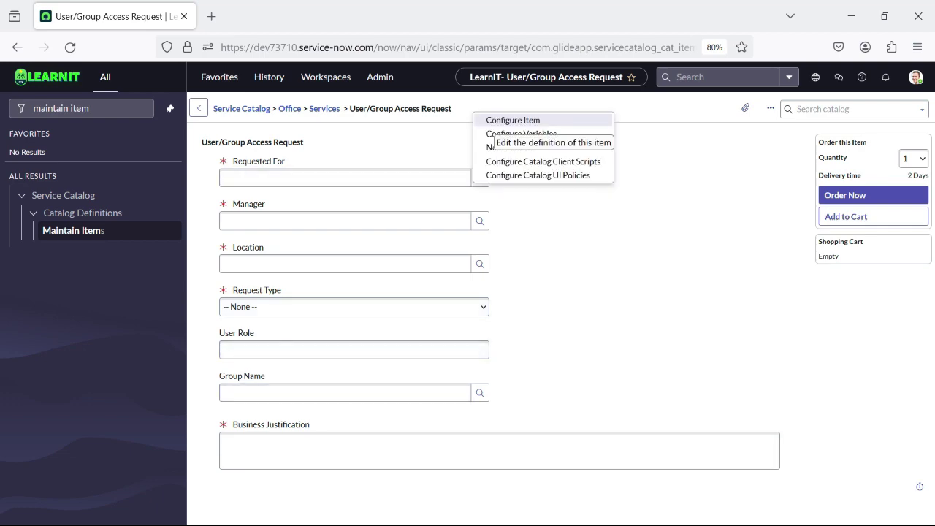
pyautogui.click(495, 121)
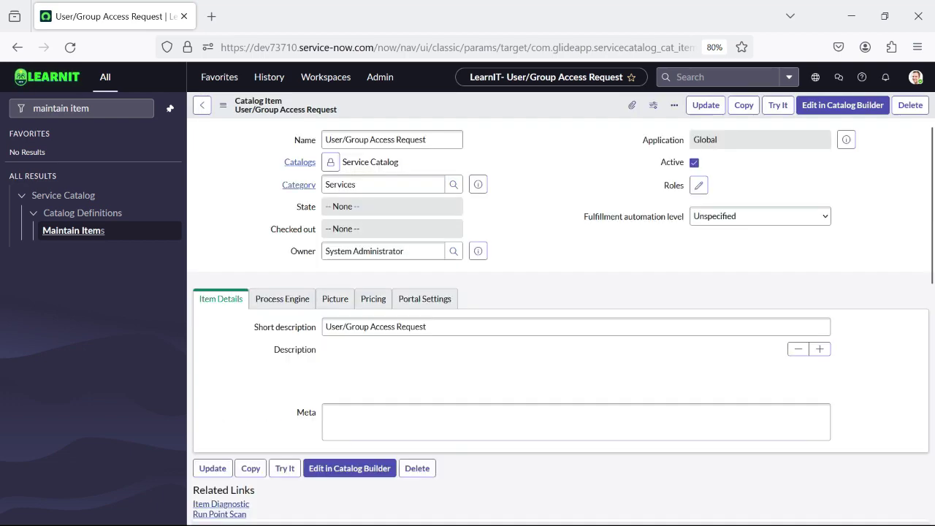
pyautogui.scroll(-15, 561, 321)
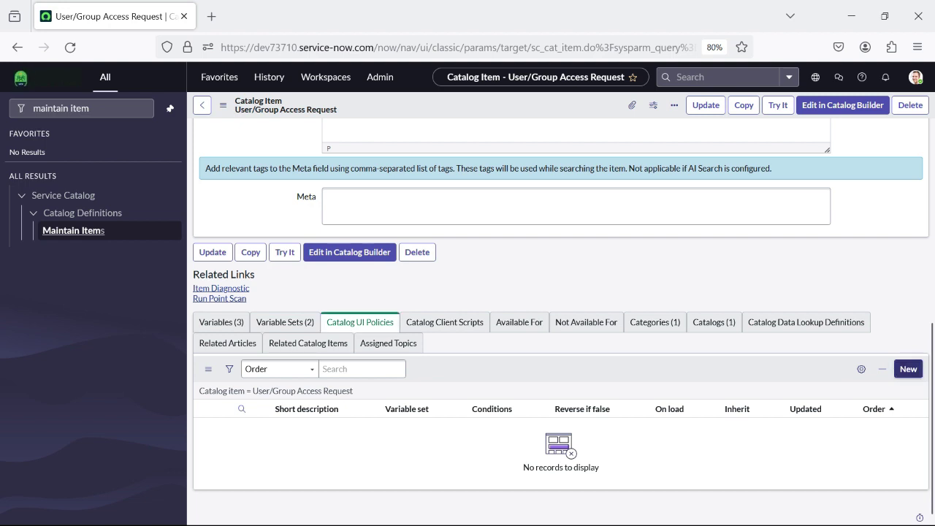
pyautogui.click(908, 369)
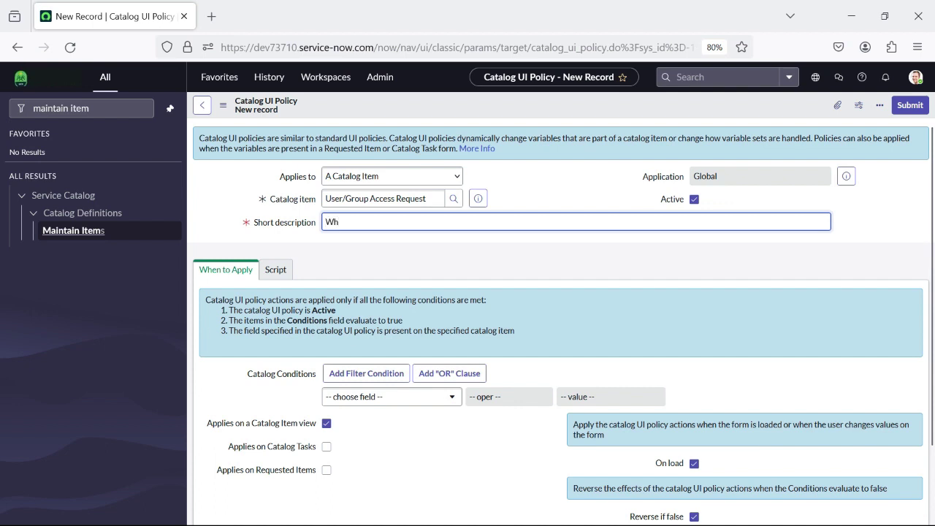
pyautogui.write('en User')
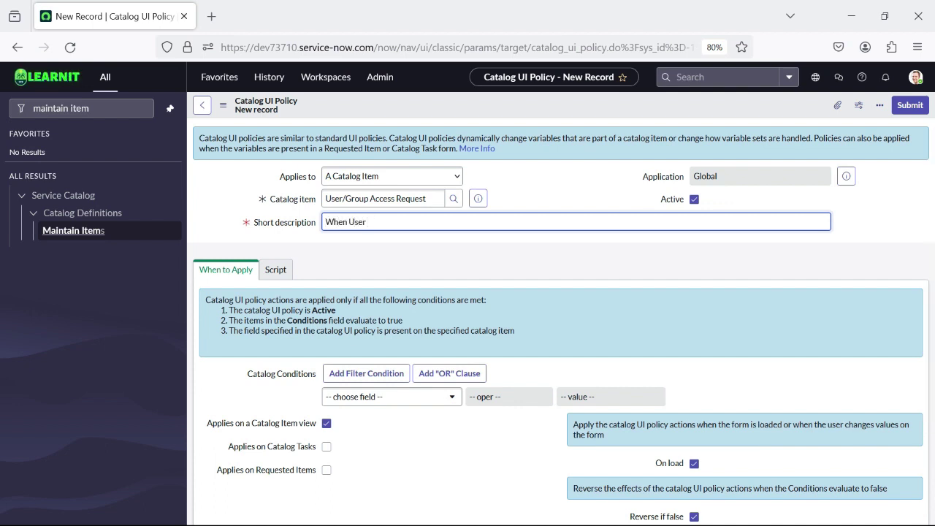
pyautogui.write(' Provision is Selected')
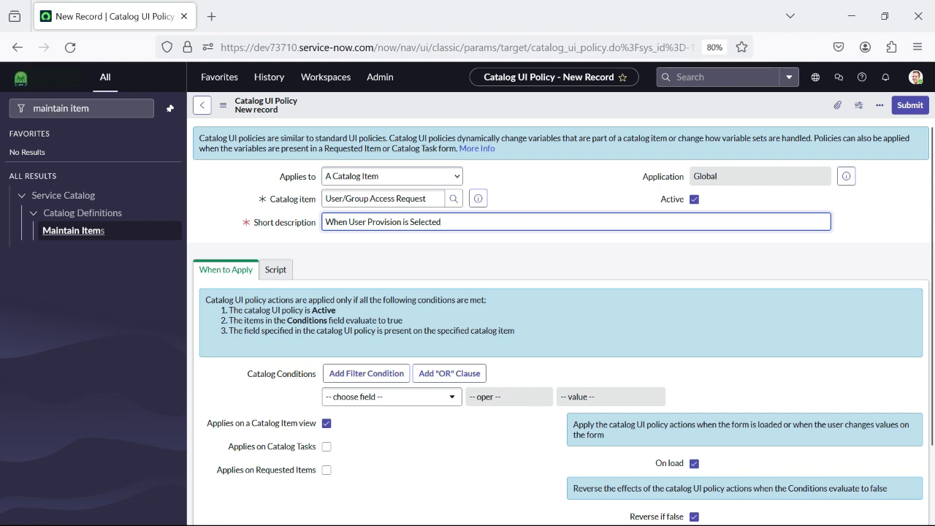
# Set the policy's catalog condition to request_type is User Provision and save the record.
pyautogui.click(392, 396)
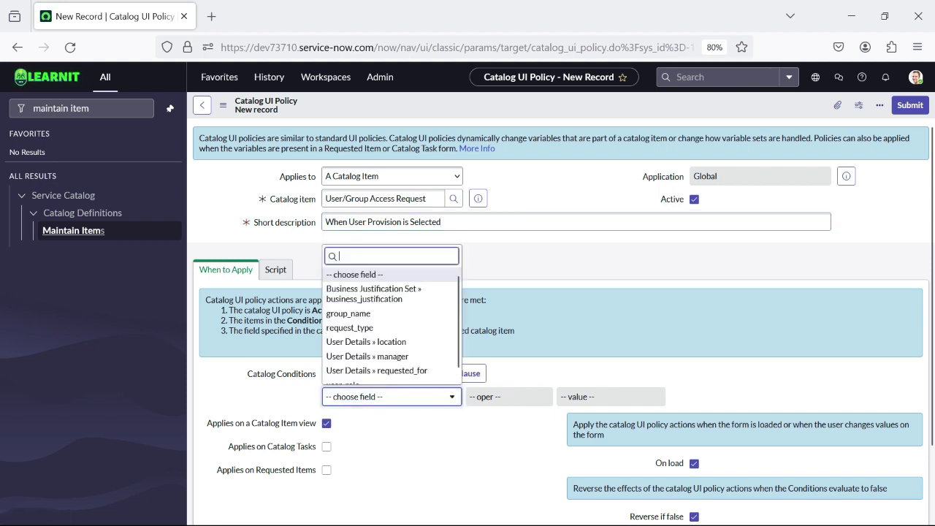
pyautogui.scroll(-1, 391, 348)
pyautogui.press('Down')
pyautogui.press('Down')
pyautogui.press('Down')
pyautogui.press('Down')
pyautogui.press('Down')
pyautogui.press('Down')
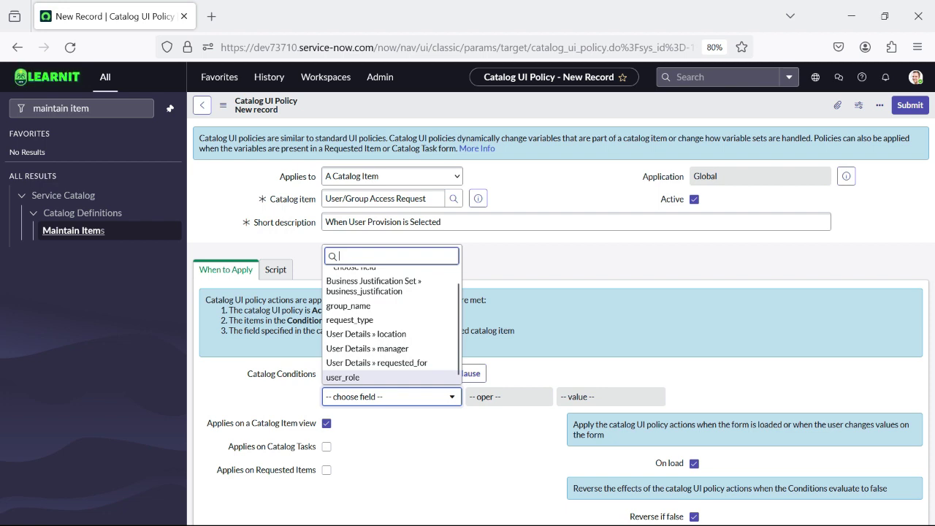
pyautogui.press('Up')
pyautogui.press('Up')
pyautogui.press('Up')
pyautogui.scroll(-1, 392, 325)
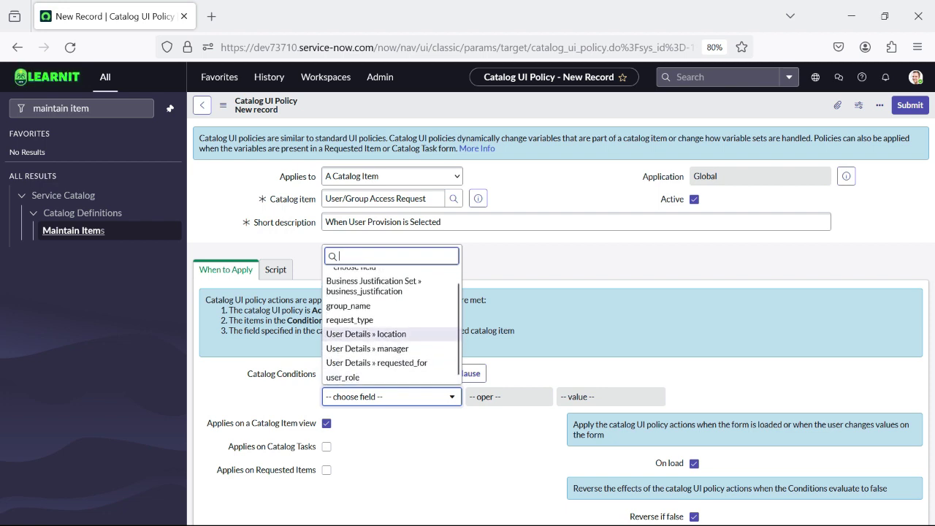
pyautogui.press('Up')
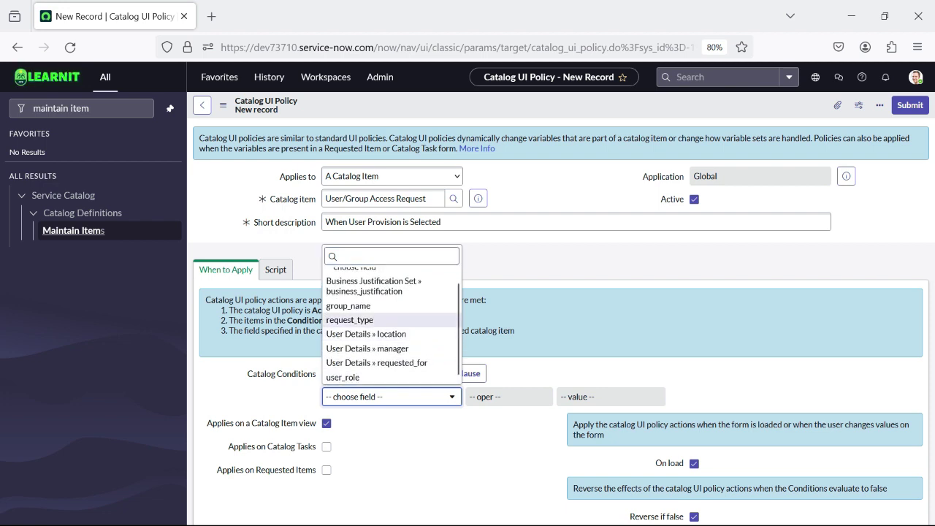
pyautogui.press('Return')
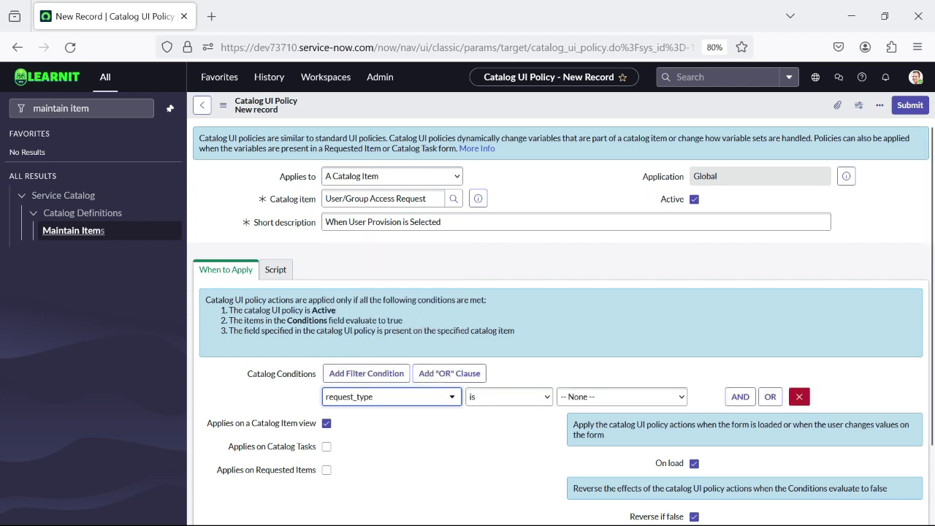
pyautogui.click(620, 396)
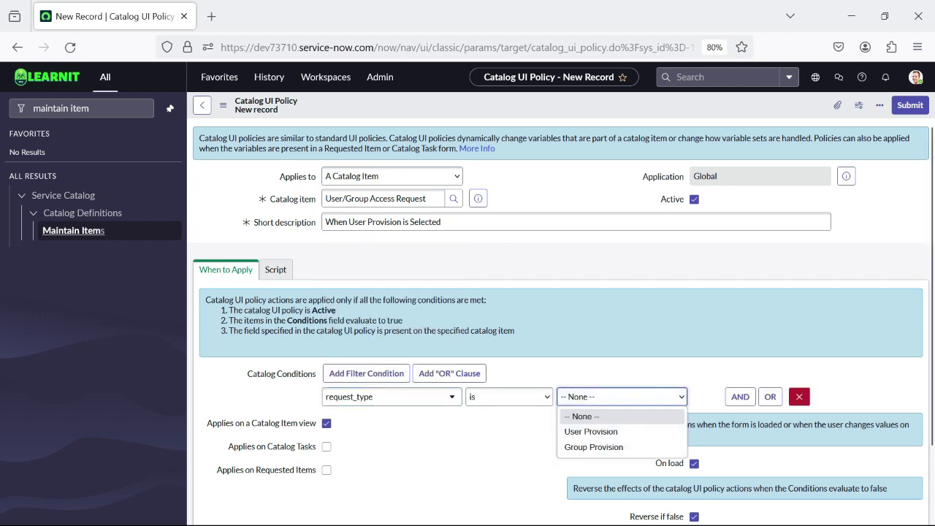
pyautogui.press('Down')
pyautogui.press('Return')
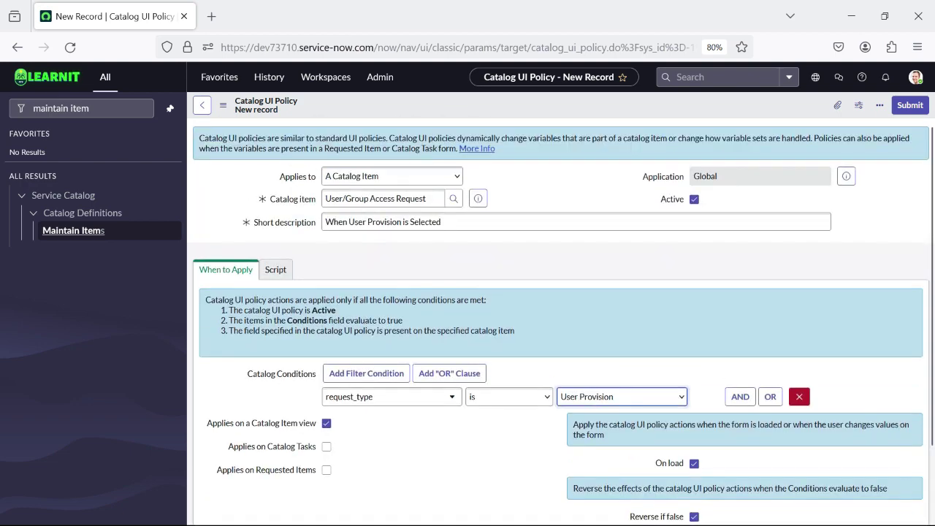
pyautogui.rightClick(462, 104)
pyautogui.click(482, 111)
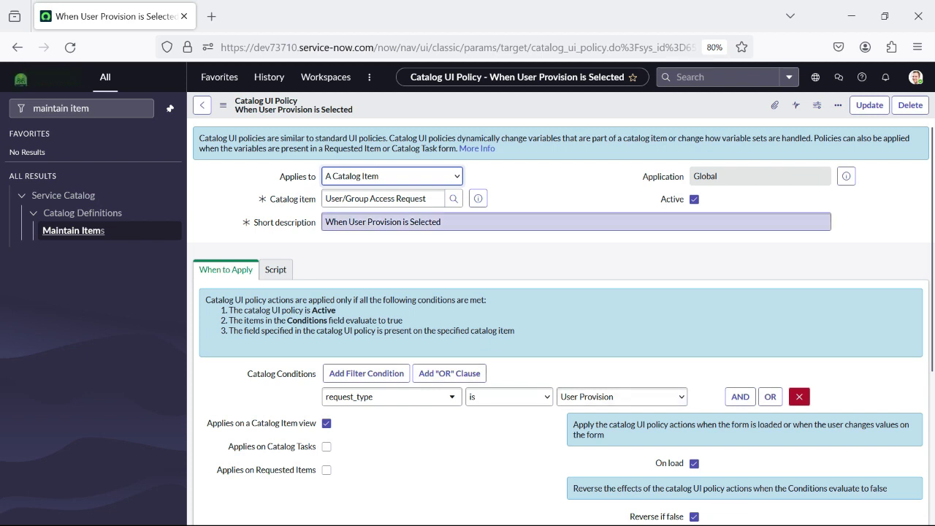
# Change the policy's short description to "When Request Type is User Provision" and save it.
pyautogui.click(349, 222)
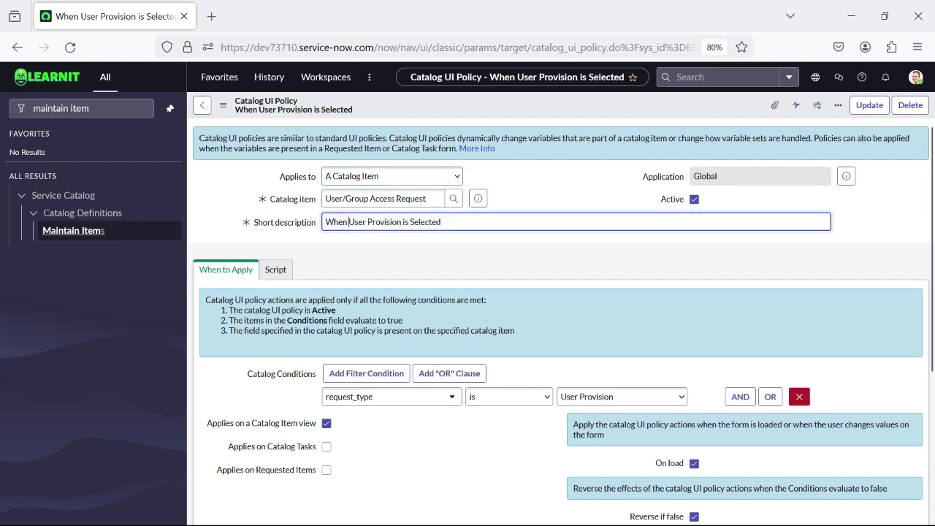
pyautogui.write('Request ')
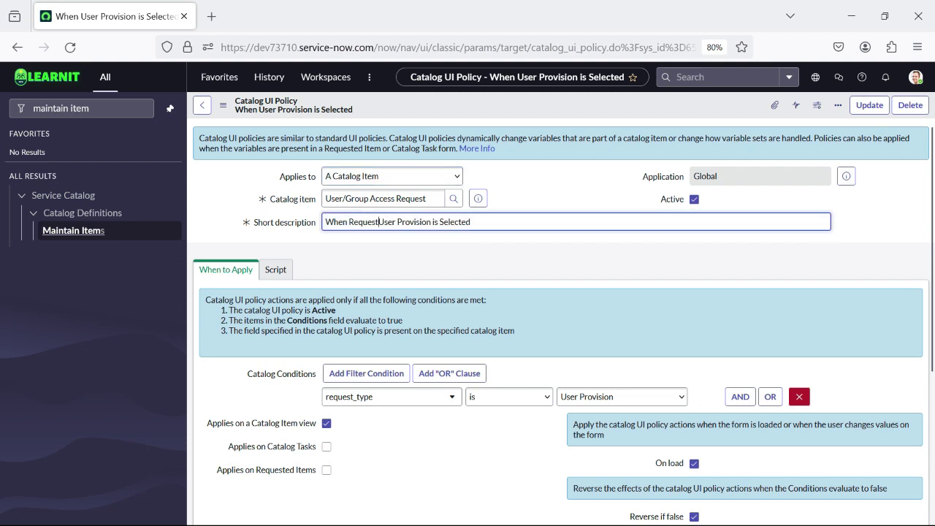
pyautogui.write('Type')
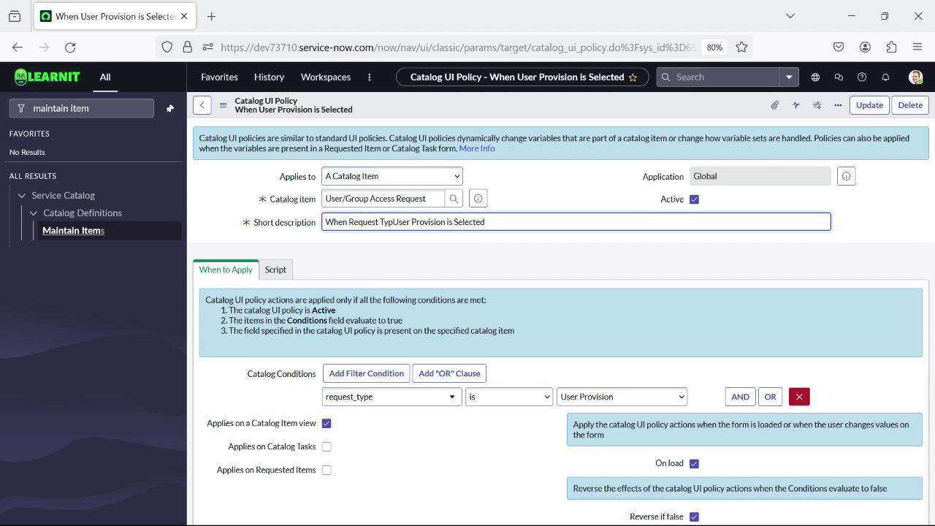
pyautogui.write(' is')
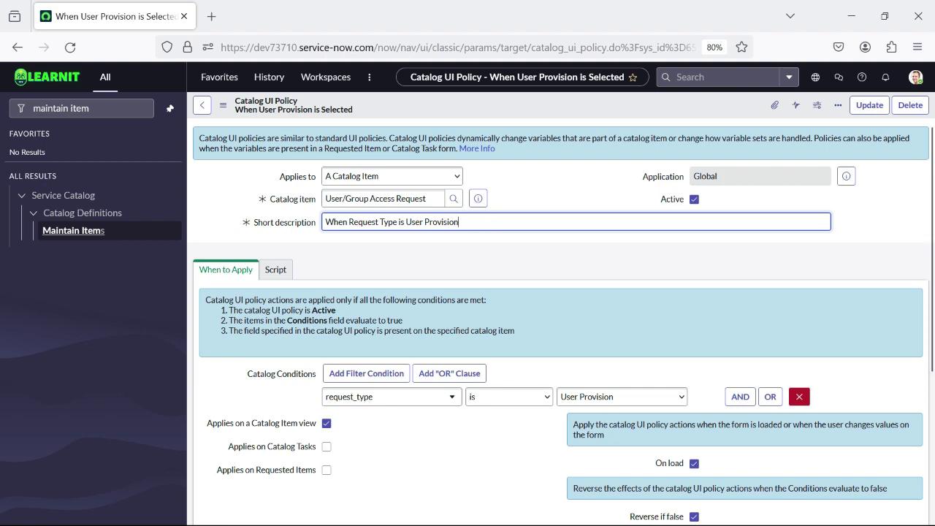
pyautogui.rightClick(484, 107)
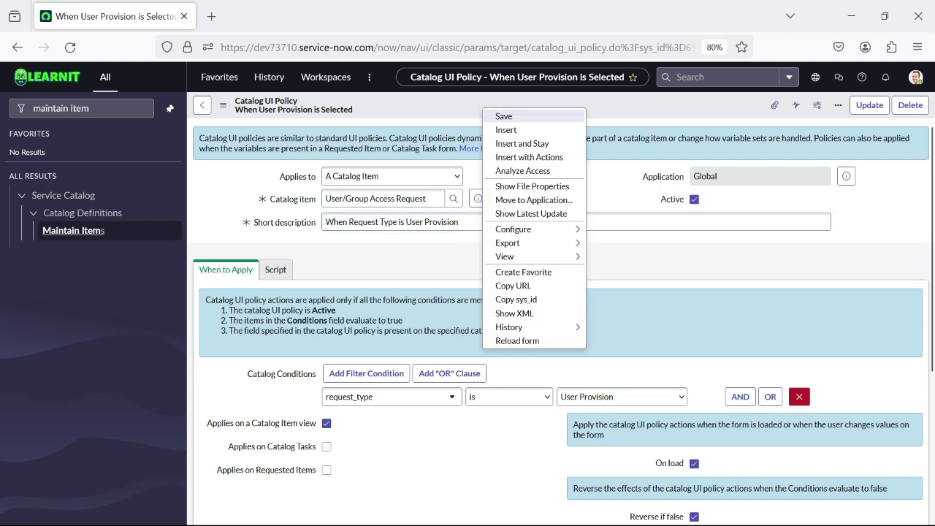
pyautogui.click(501, 115)
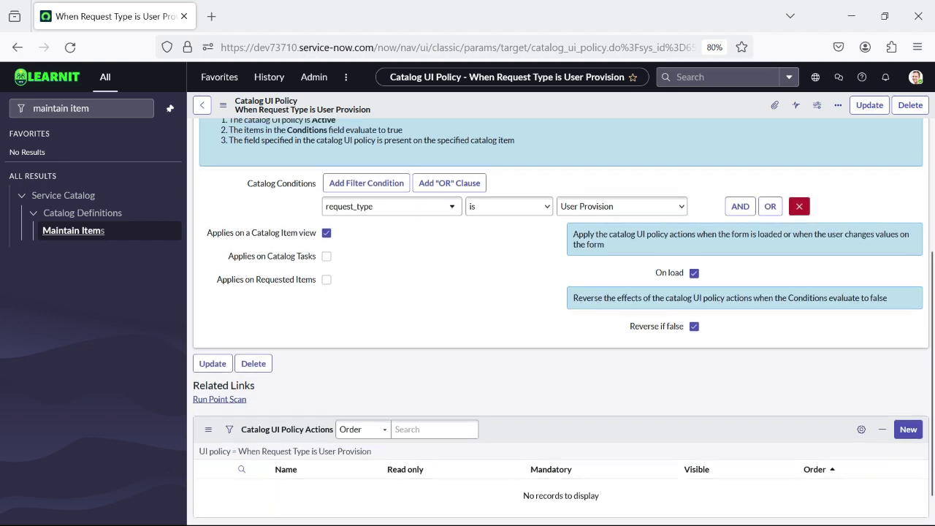
# Start a new Catalog UI Policy Action in this policy for the variable user_role.
pyautogui.scroll(-5, 561, 321)
pyautogui.click(908, 397)
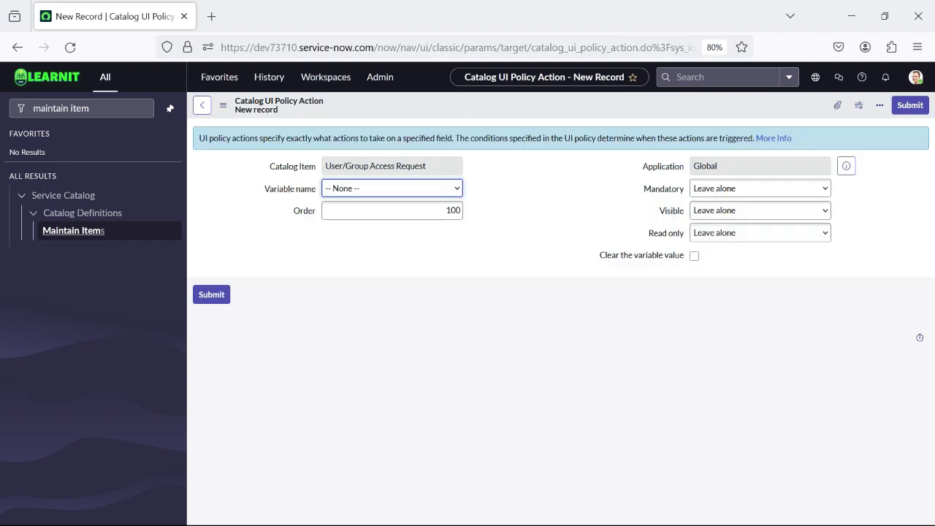
pyautogui.click(392, 188)
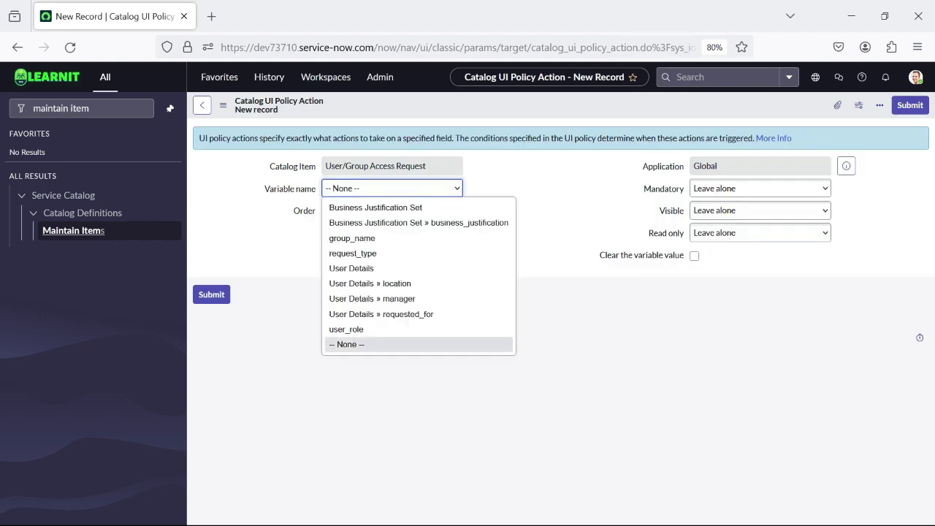
pyautogui.click(351, 268)
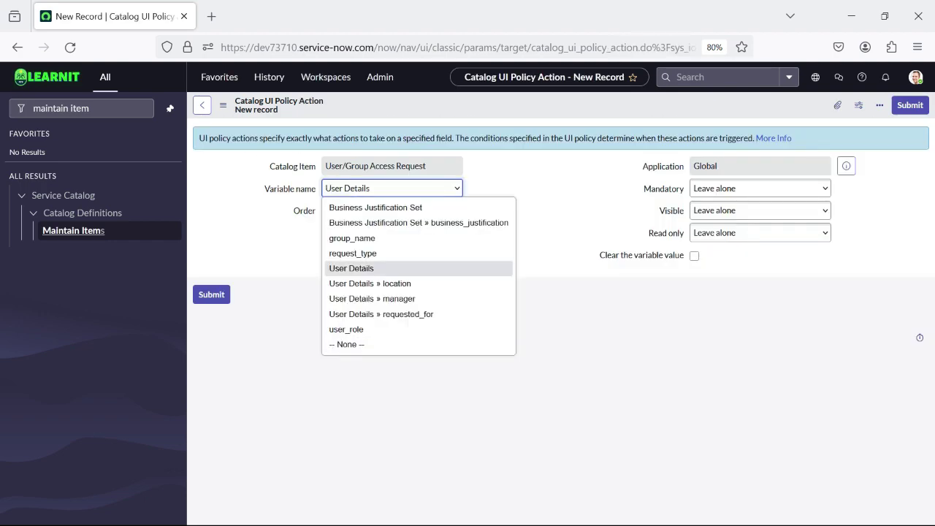
pyautogui.press('Down')
pyautogui.press('Down')
pyautogui.press('Down')
pyautogui.press('Up')
pyautogui.press('Up')
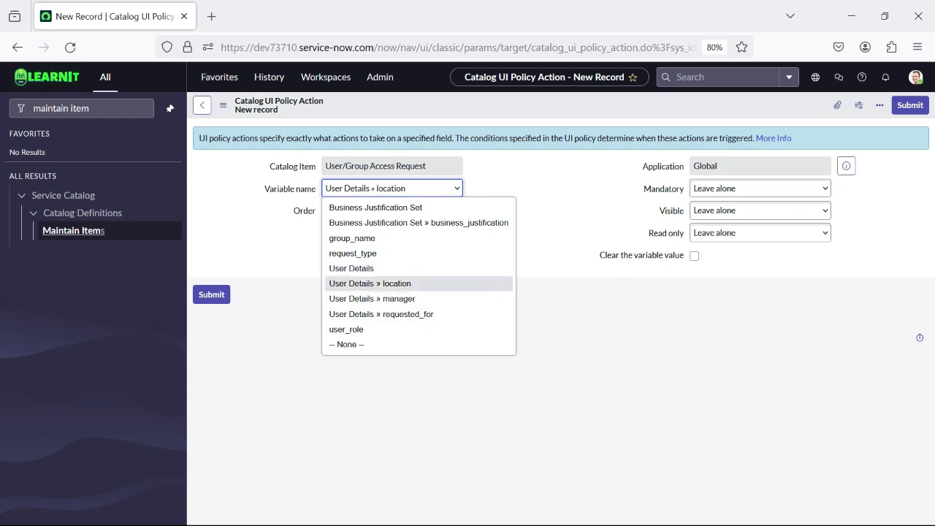
pyautogui.press('Down')
pyautogui.press('Down')
pyautogui.press('Down')
pyautogui.press('Return')
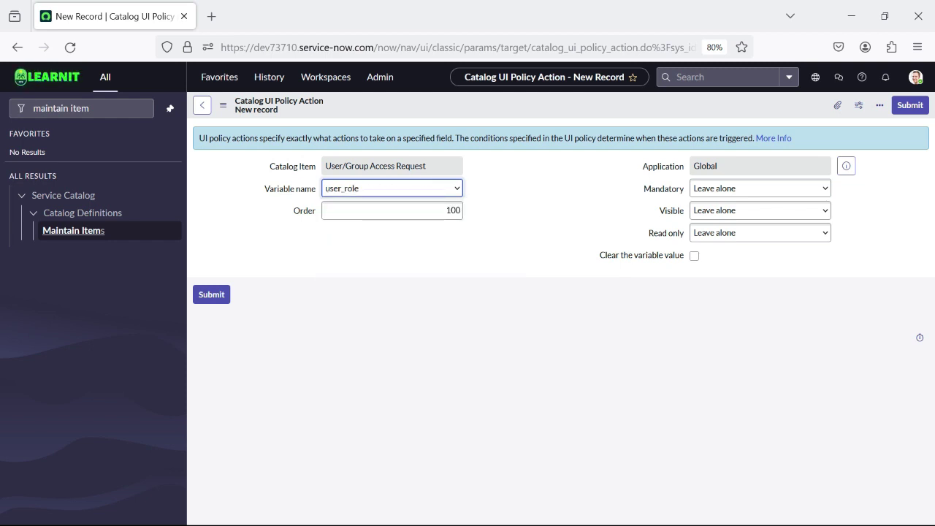
# Set both Mandatory and Visible to True for the user_role action and submit it.
pyautogui.click(760, 189)
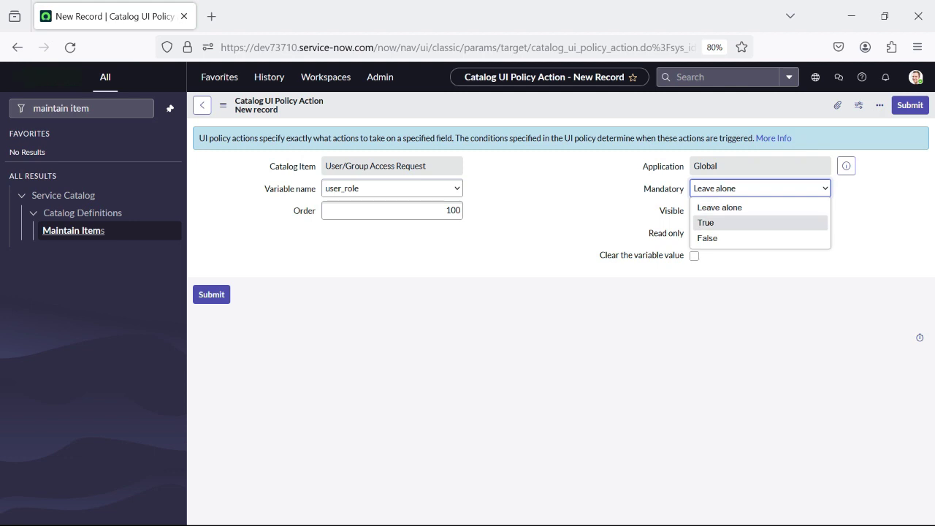
pyautogui.click(760, 224)
pyautogui.click(760, 210)
pyautogui.click(759, 245)
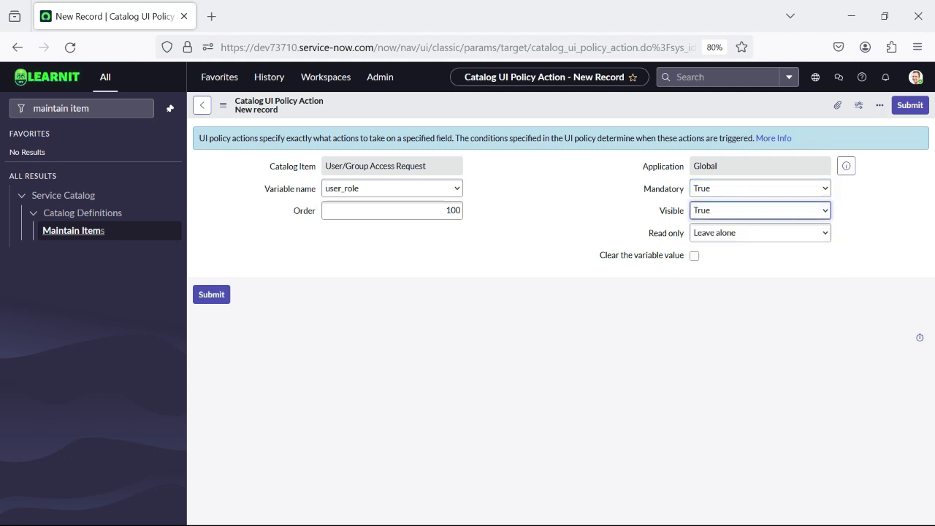
pyautogui.click(910, 106)
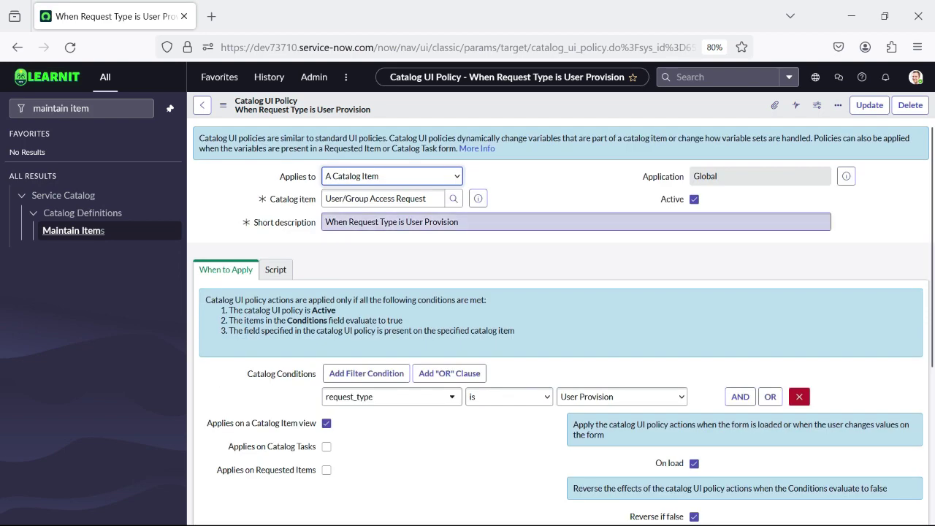
# Change the policy's short description to "When Request Type is Group Provision" without saving the record.
pyautogui.click(621, 397)
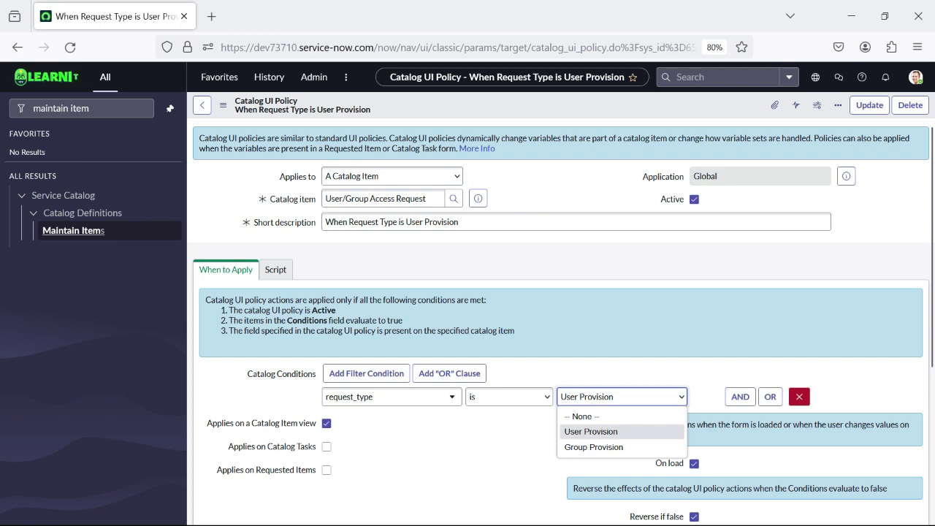
pyautogui.click(415, 222)
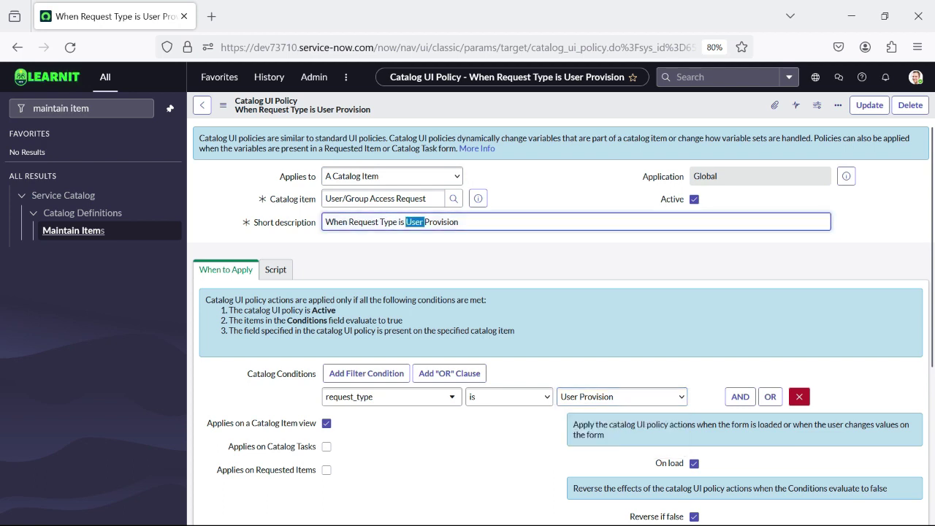
pyautogui.write('Group')
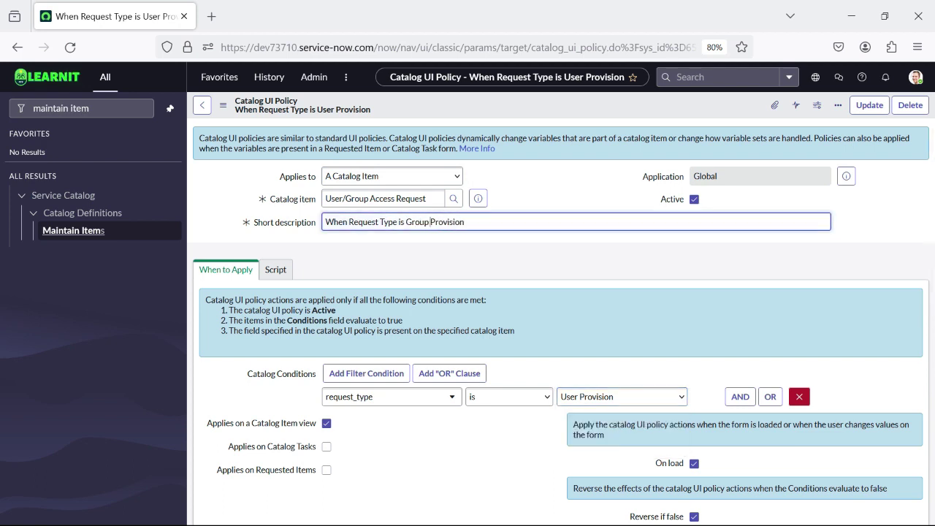
pyautogui.rightClick(432, 104)
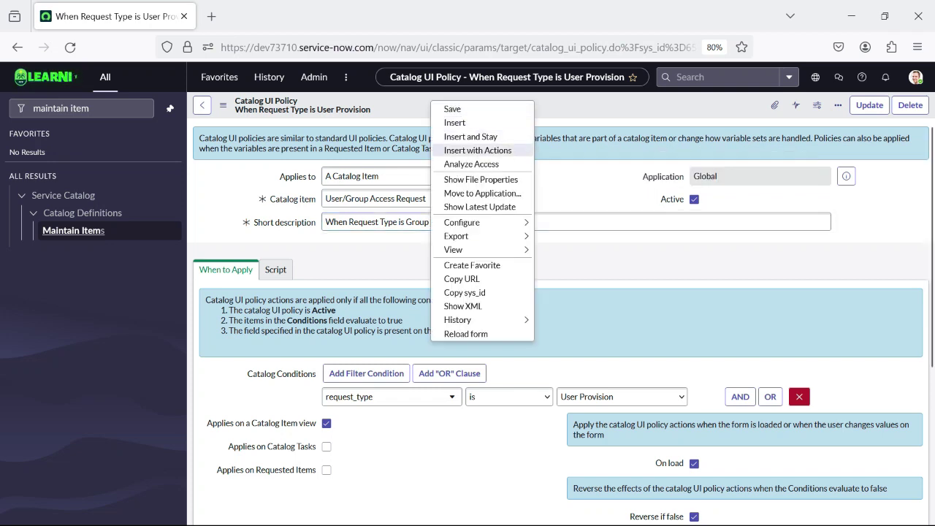
pyautogui.click(577, 256)
# Set the request_type condition value to Group Provision and create a copy of the policy with Insert and Stay.
pyautogui.click(621, 396)
pyautogui.click(594, 447)
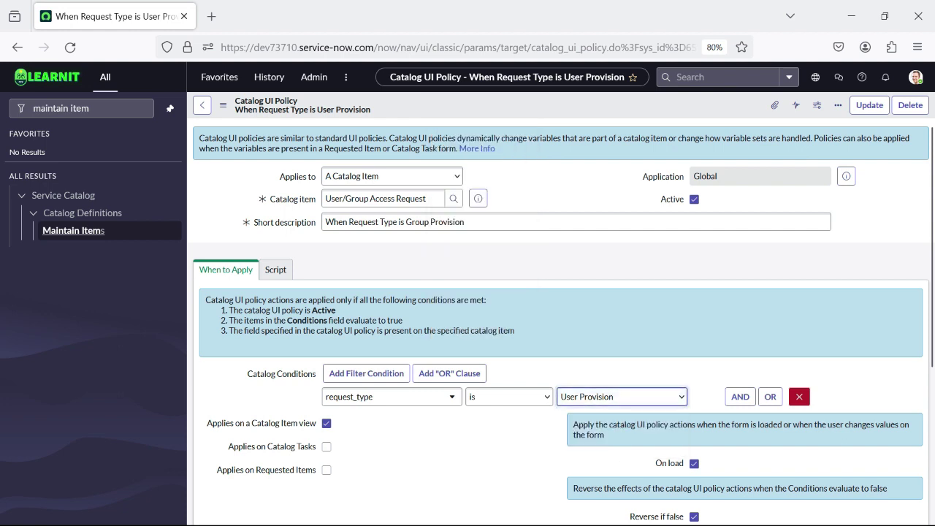
pyautogui.rightClick(511, 108)
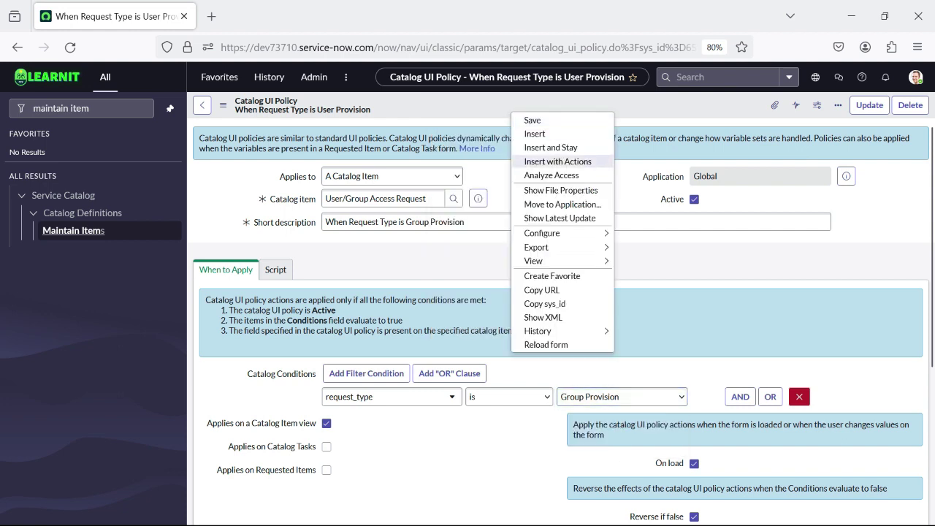
pyautogui.click(540, 146)
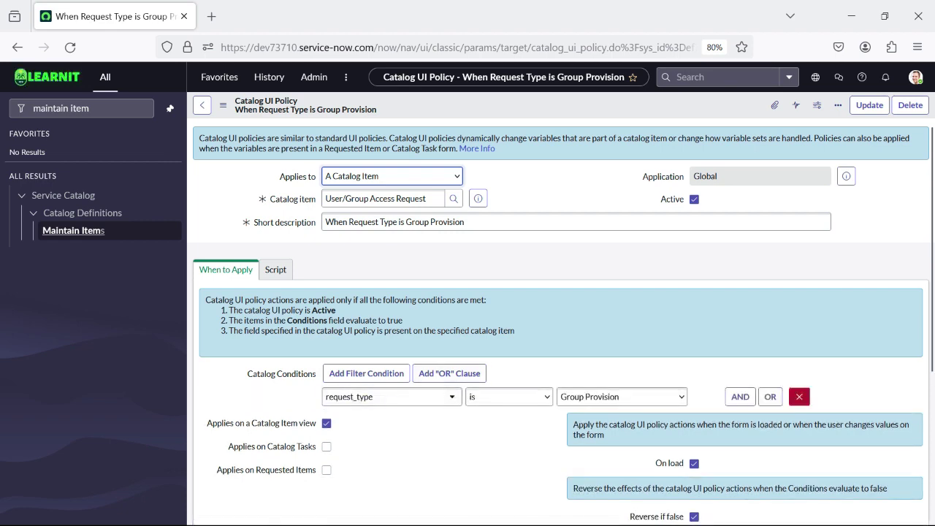
# Start a new Catalog UI Policy Action in the Group Provision policy for the variable group_name.
pyautogui.scroll(-5, 561, 329)
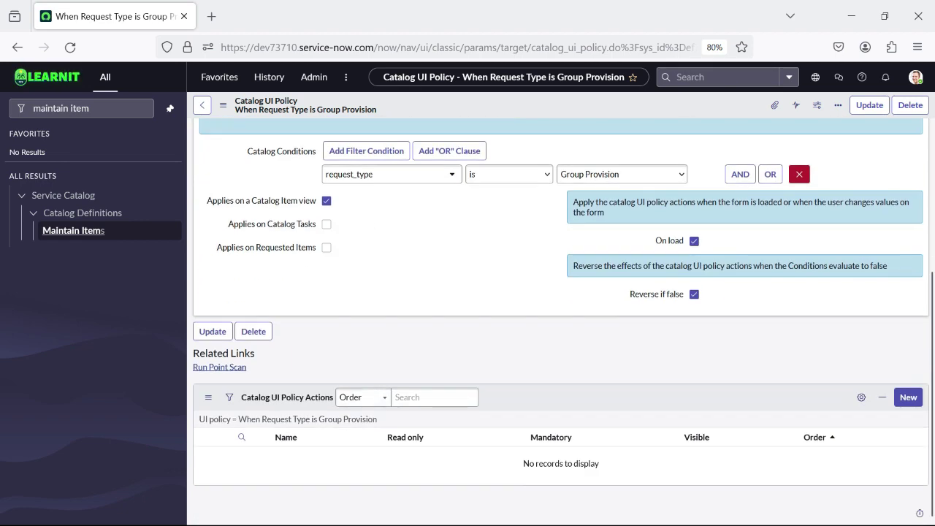
pyautogui.scroll(5, 621, 395)
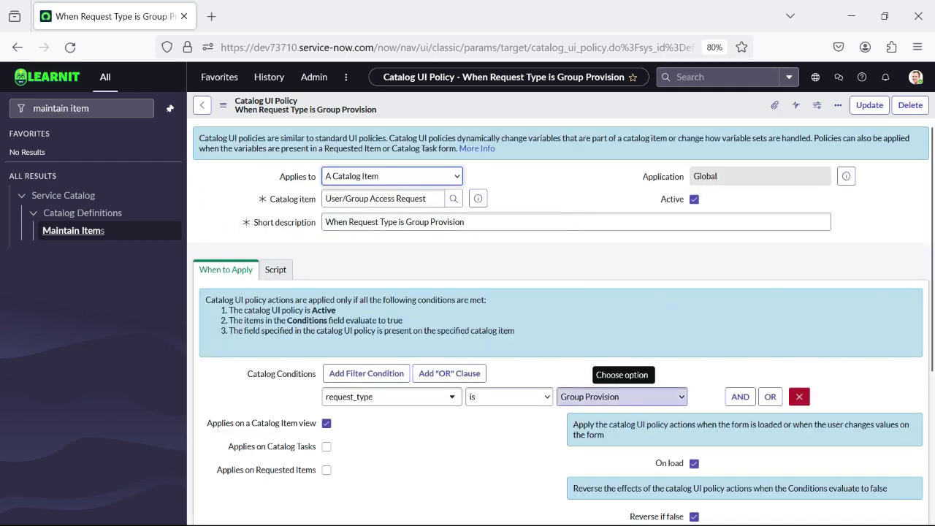
pyautogui.scroll(-5, 621, 395)
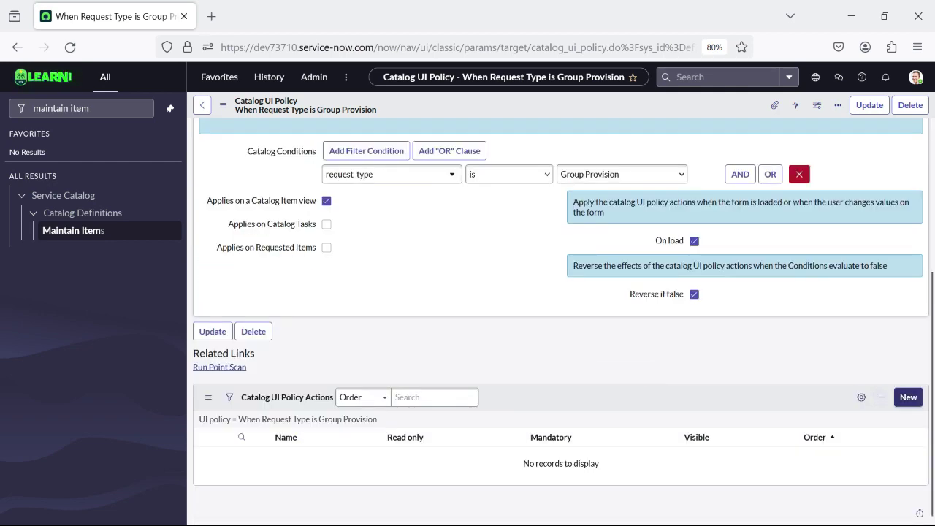
pyautogui.click(908, 397)
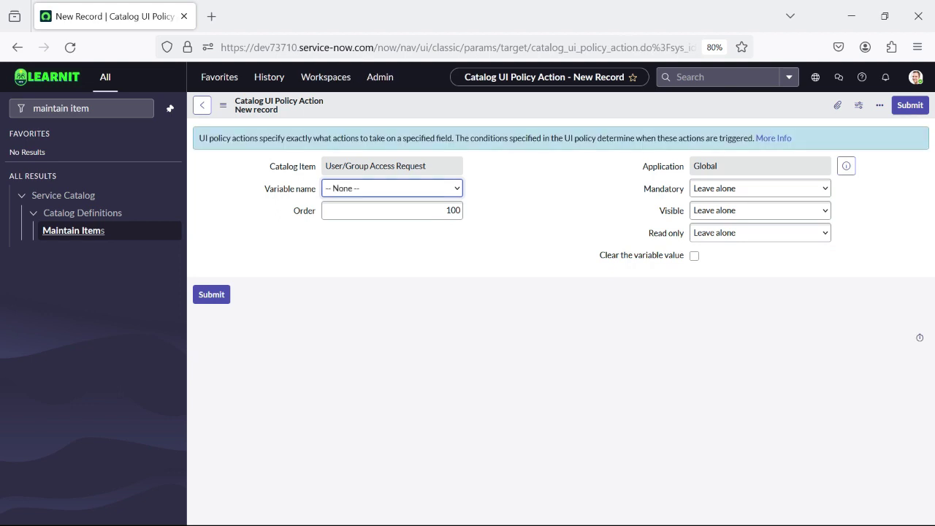
pyautogui.click(392, 189)
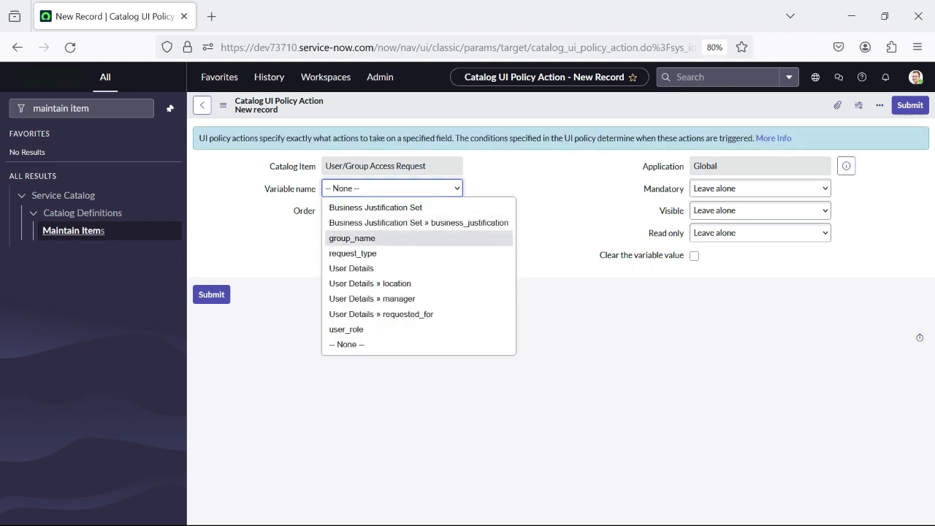
pyautogui.click(352, 238)
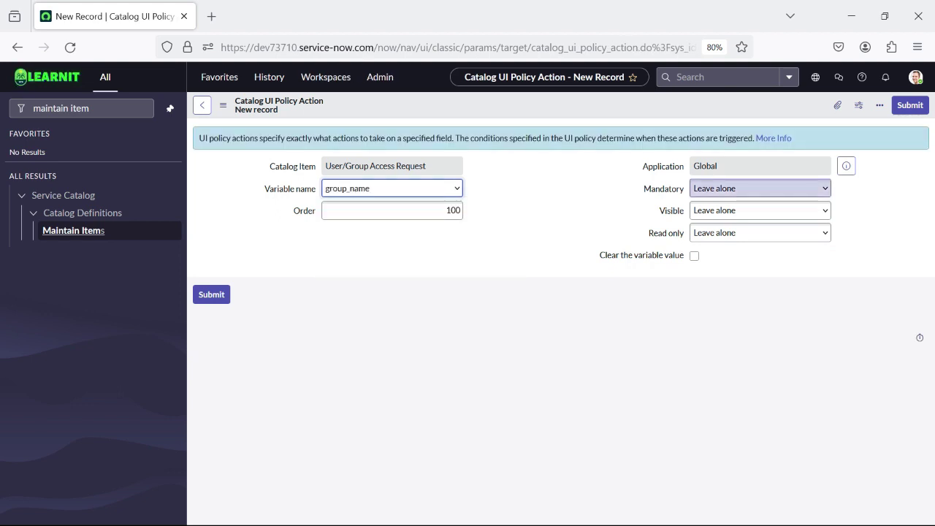
# Set both Mandatory and Visible to True for the group_name action and submit it.
pyautogui.click(760, 188)
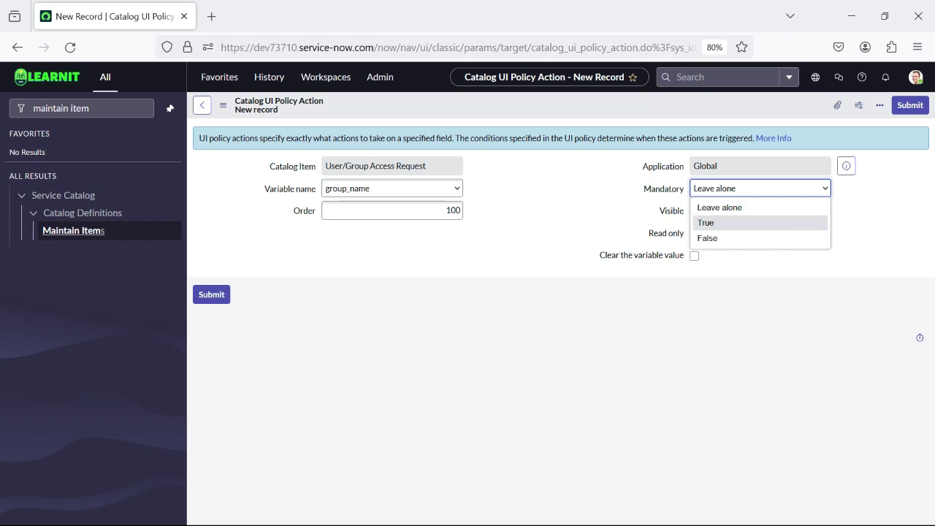
pyautogui.click(706, 223)
pyautogui.click(759, 211)
pyautogui.click(706, 244)
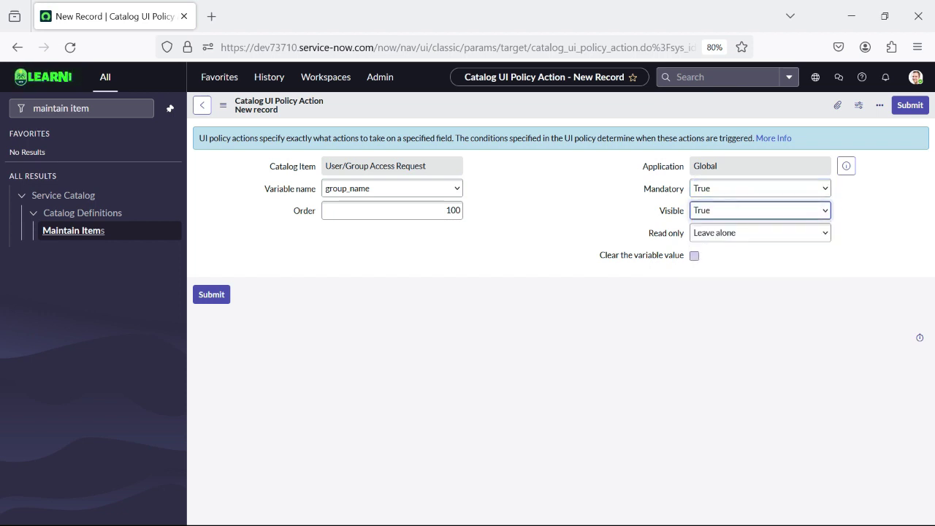
pyautogui.click(211, 295)
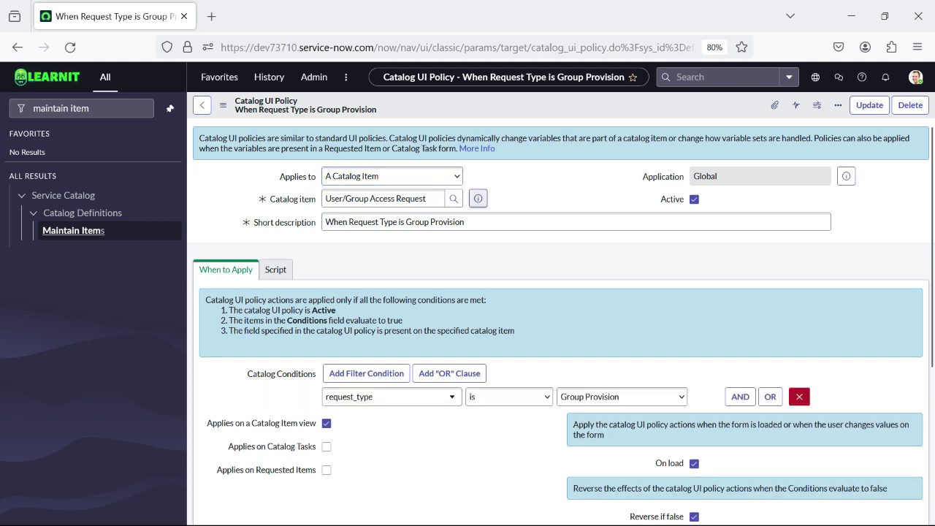
# Open the policy's catalog item in its Try It form and set Requested For to Security Center Data Collection User.
pyautogui.click(478, 198)
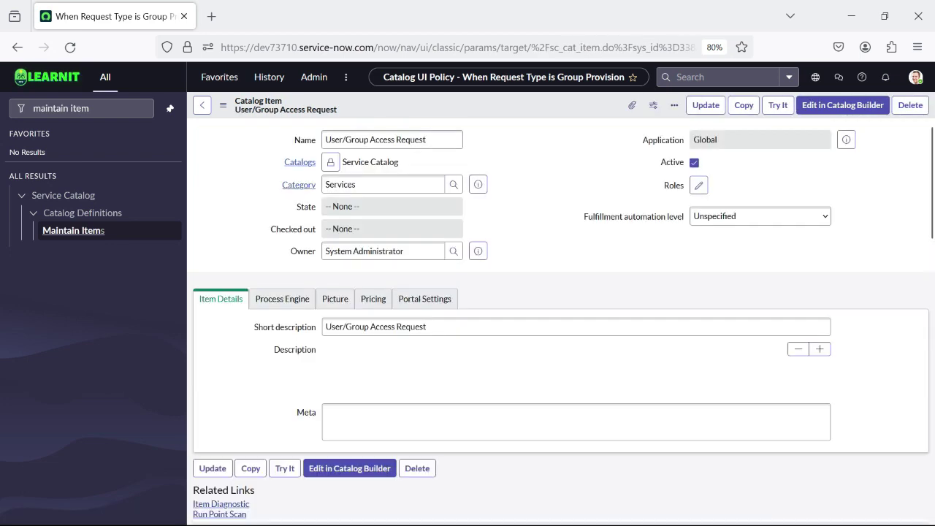
pyautogui.click(778, 105)
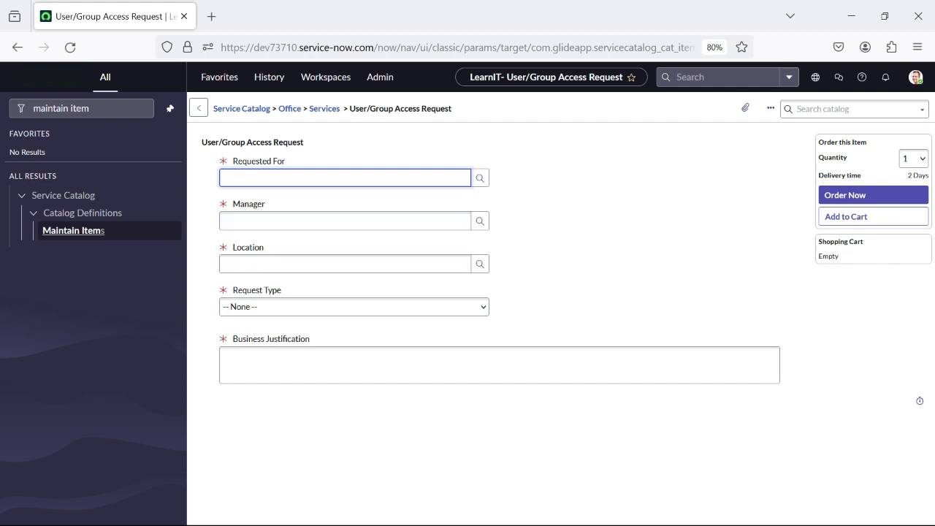
pyautogui.click(479, 178)
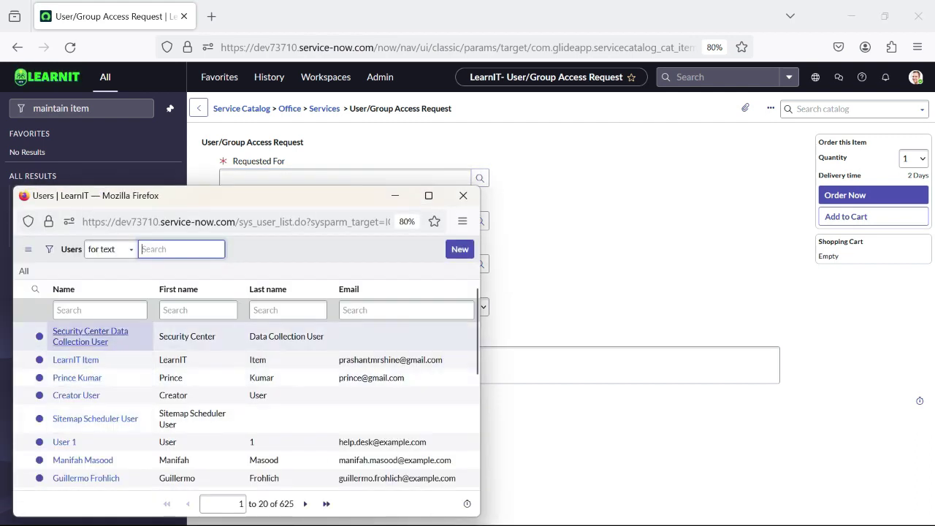
pyautogui.click(92, 272)
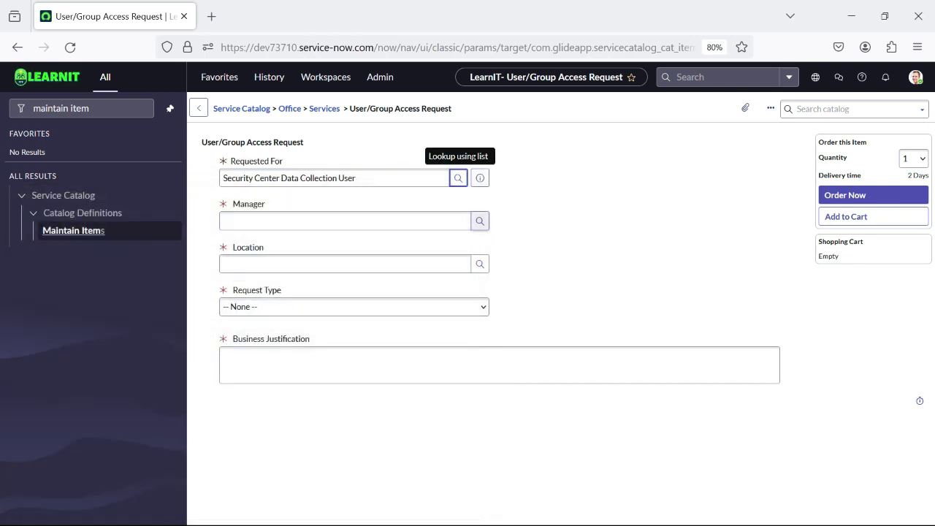
# Fill in the form's Manager and Location from their lookup lists and enter "Test" as the Business Justification.
pyautogui.click(458, 178)
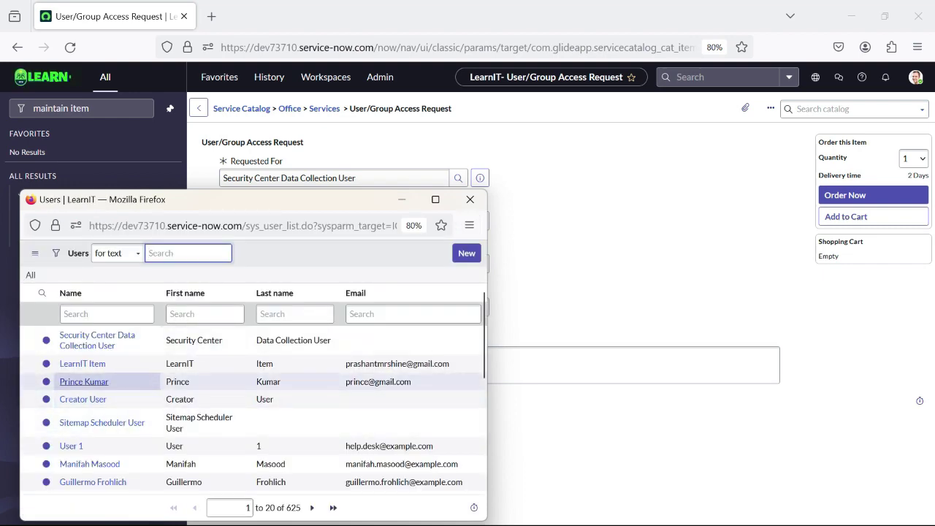
pyautogui.click(84, 380)
pyautogui.click(479, 264)
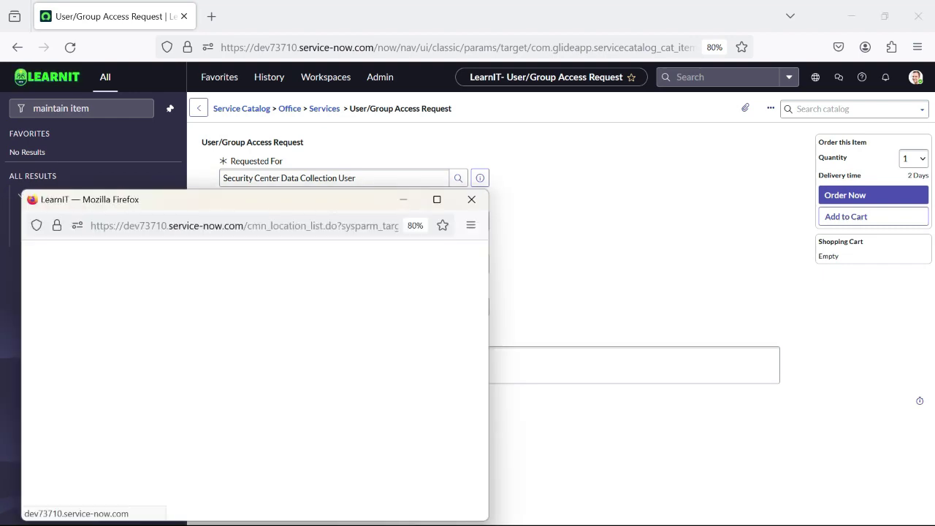
pyautogui.click(121, 416)
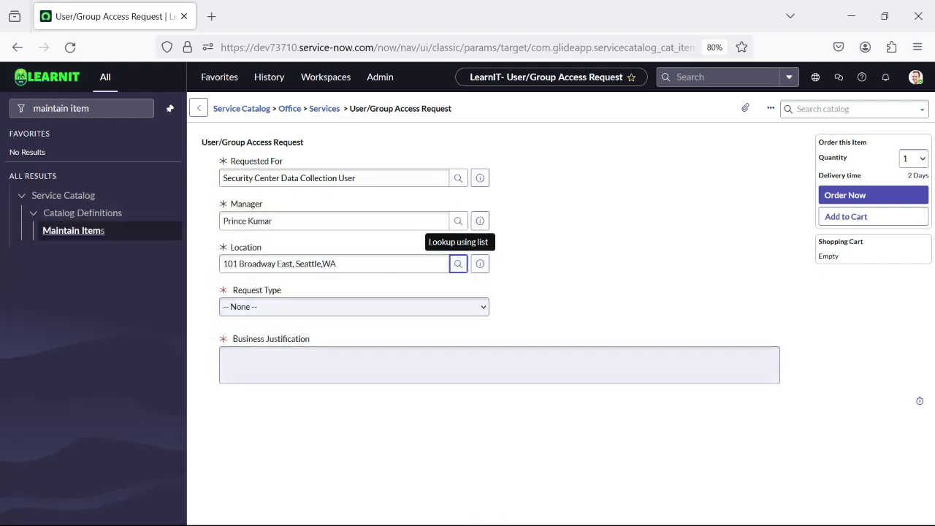
pyautogui.click(307, 364)
pyautogui.write('Test')
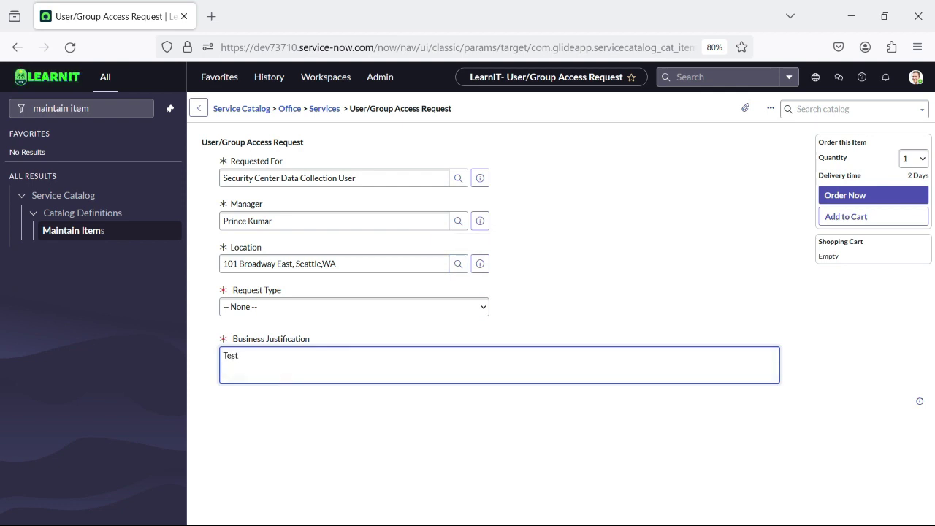
# Set Request Type to User Provision and check the User Role field on the order form.
pyautogui.click(355, 307)
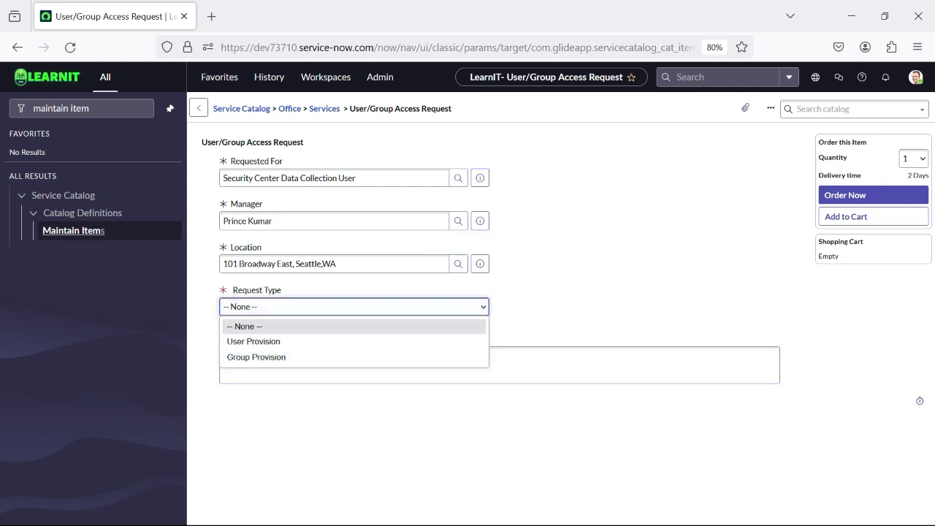
pyautogui.click(585, 292)
pyautogui.click(354, 307)
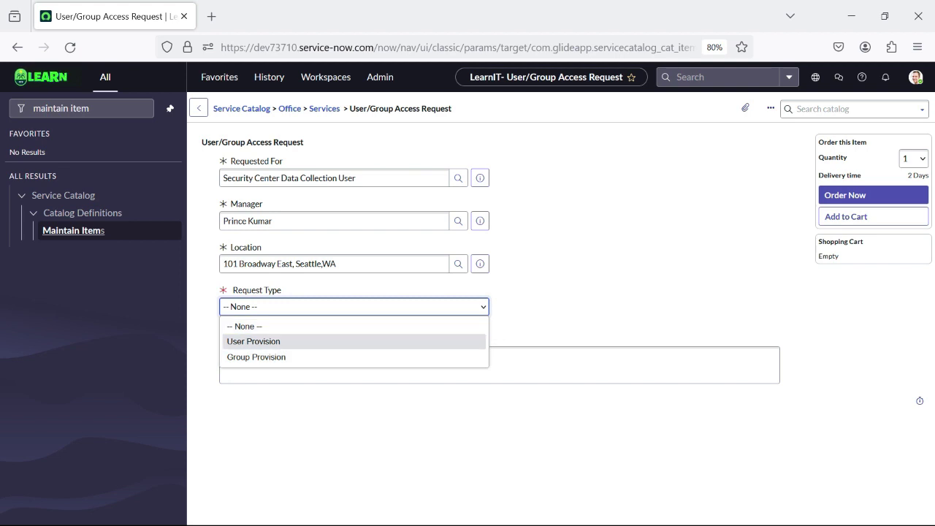
pyautogui.click(322, 341)
pyautogui.press('Down')
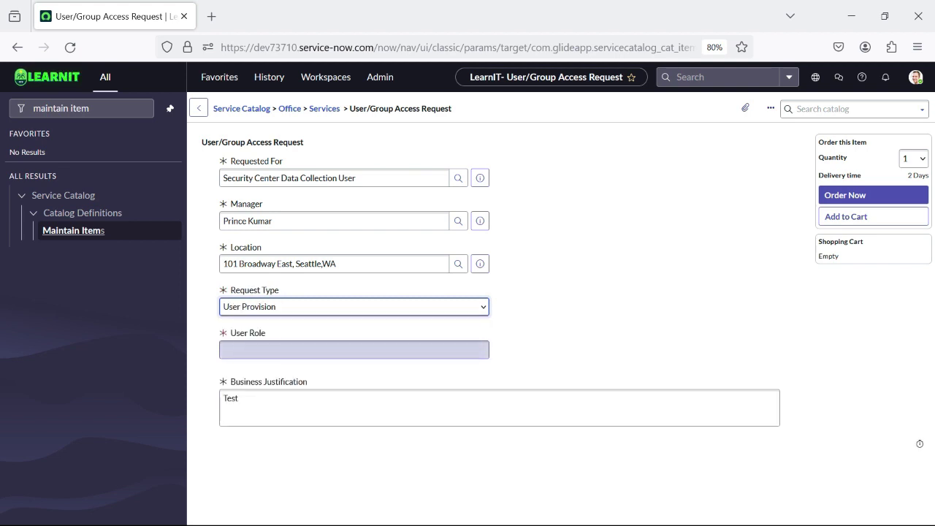
pyautogui.click(354, 349)
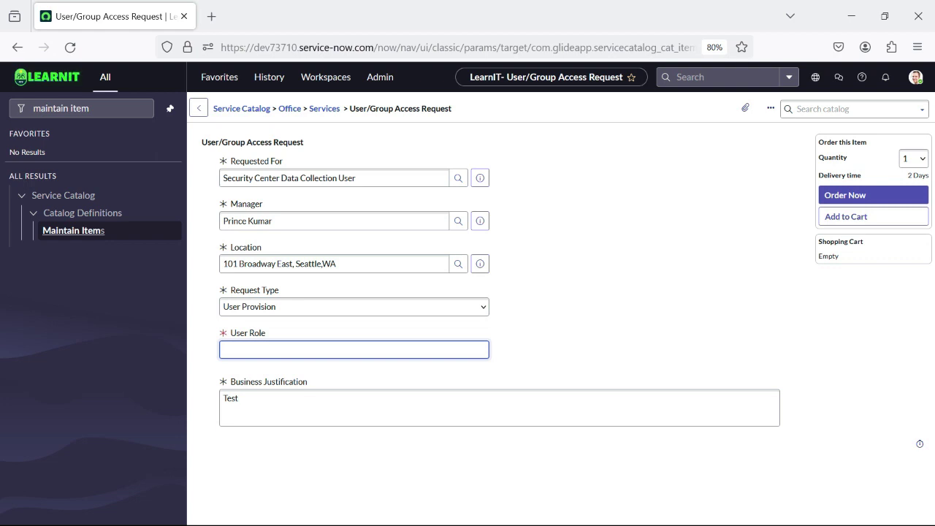
# Switch Request Type to Group Provision and choose Nimsoft desk as the Group Name.
pyautogui.click(355, 307)
pyautogui.click(292, 356)
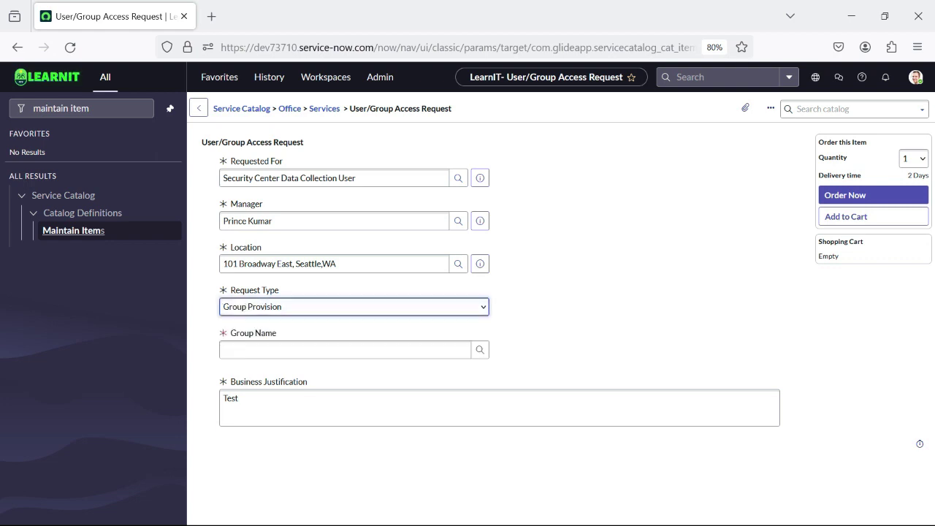
pyautogui.click(480, 350)
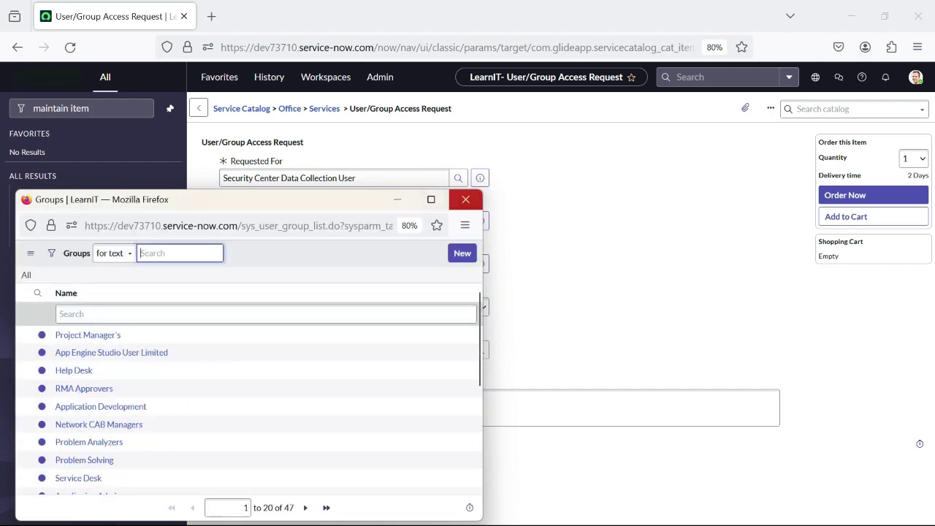
pyautogui.click(466, 200)
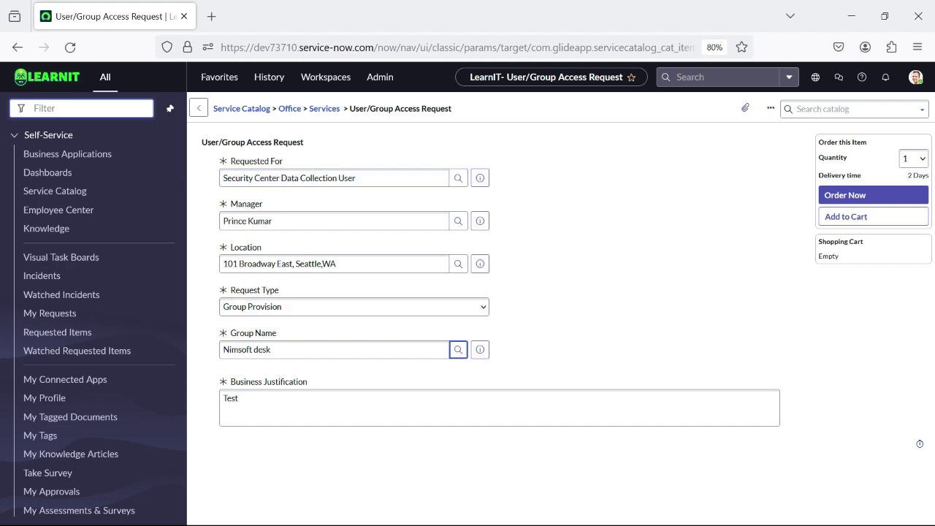
# Open the item's configuration from the order form and review its Process Engine and Item Details sections.
pyautogui.rightClick(485, 107)
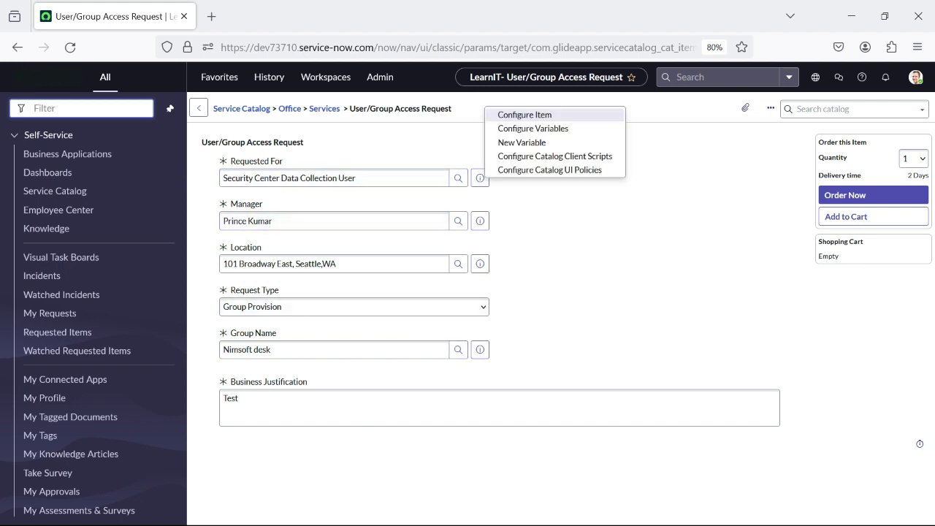
pyautogui.click(524, 114)
pyautogui.click(490, 321)
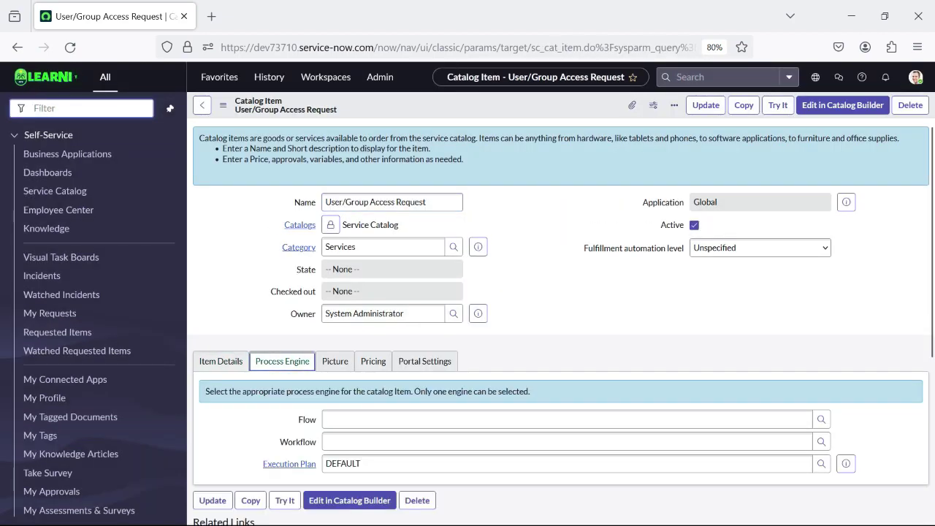
pyautogui.scroll(-4, 220, 361)
pyautogui.scroll(4, 221, 361)
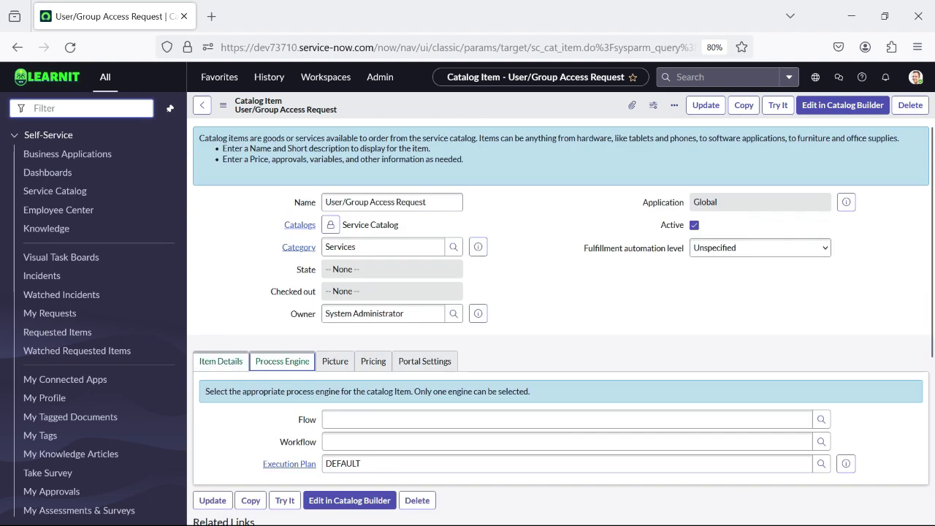
pyautogui.click(220, 360)
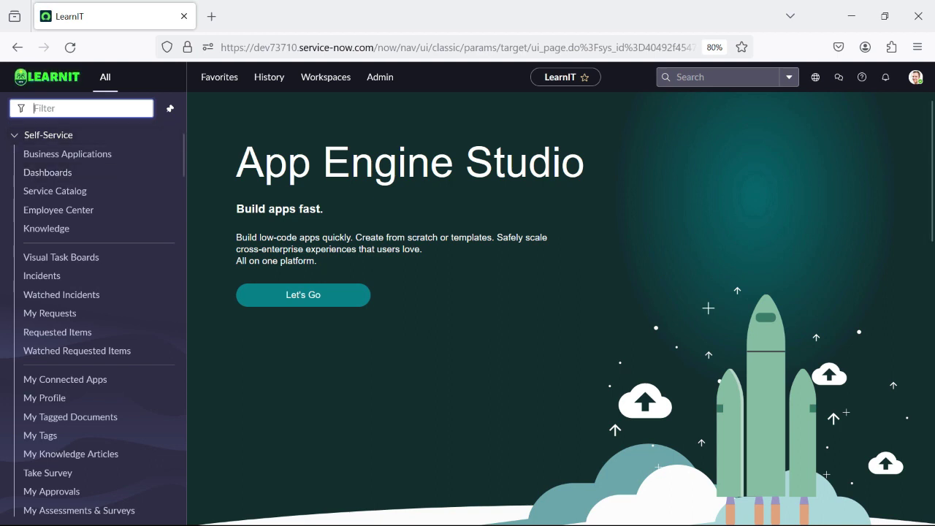
# Find Maintain Items in the navigator with "maintain it" and open the User/Group Access Request catalog item.
pyautogui.write('ma')
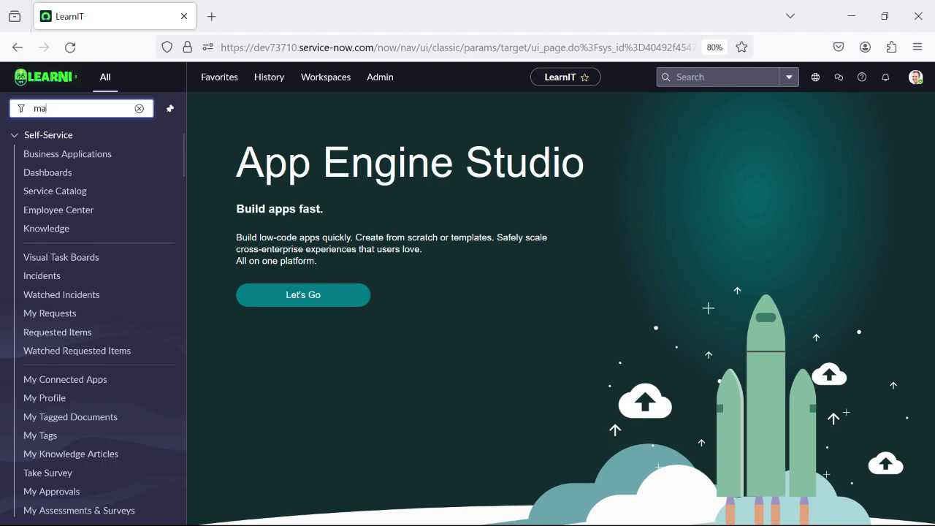
pyautogui.write('intain i')
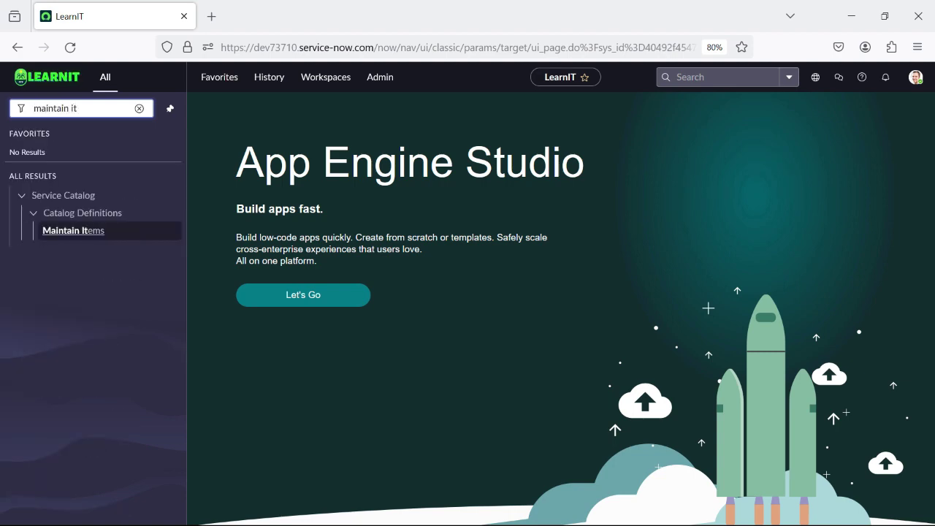
pyautogui.write('t')
pyautogui.click(73, 230)
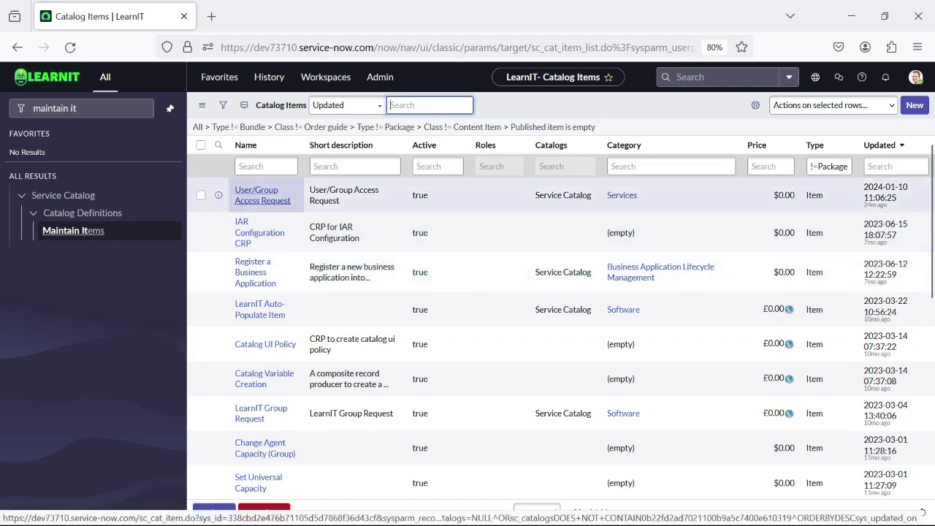
pyautogui.click(262, 196)
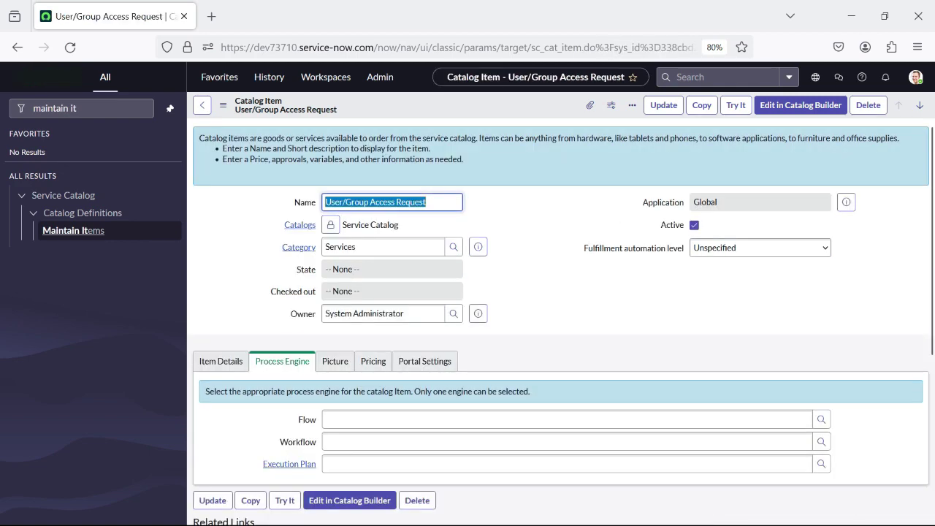
# Try out the catalog item and set Request Type to User Provision on its order form.
pyautogui.scroll(-5, 561, 318)
pyautogui.scroll(5, 560, 318)
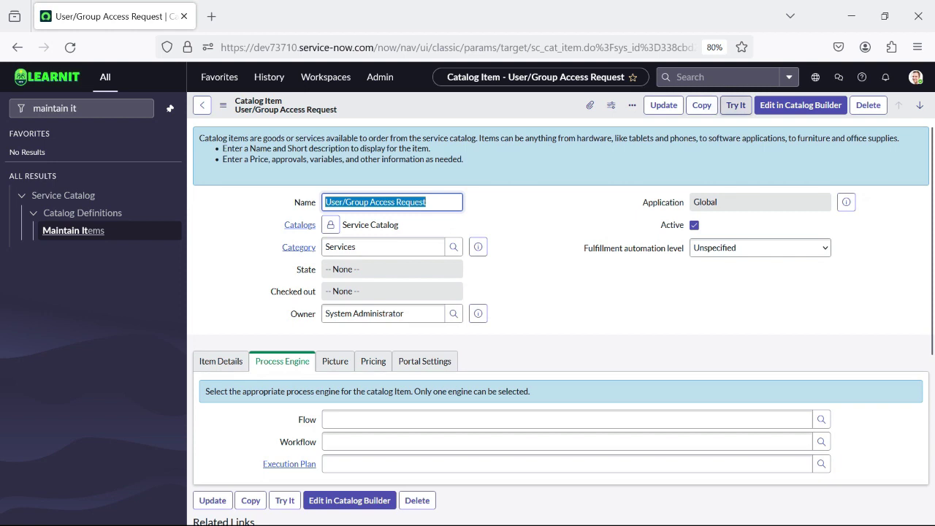
pyautogui.click(736, 105)
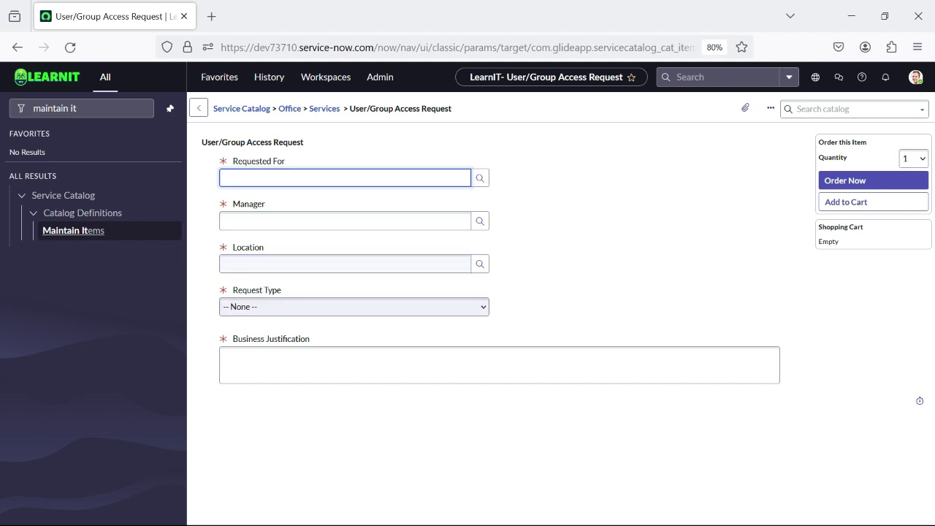
pyautogui.click(353, 306)
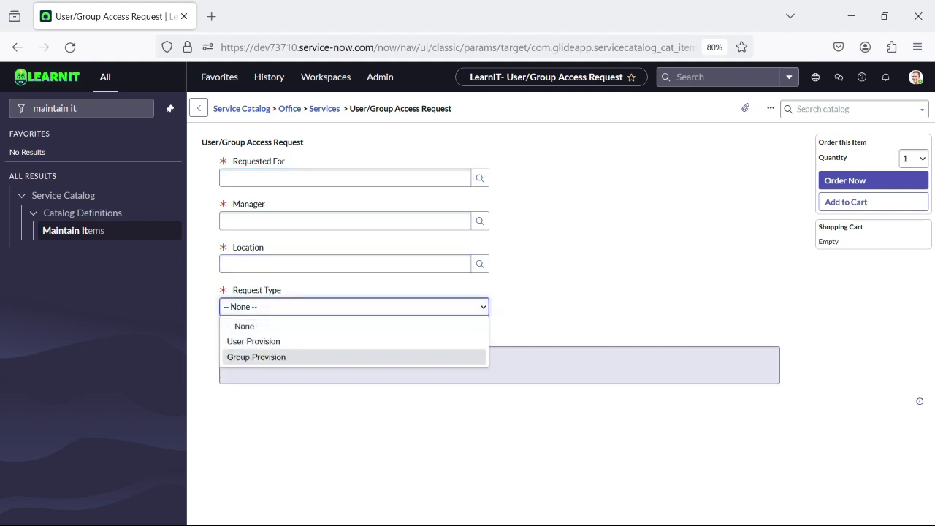
pyautogui.click(292, 327)
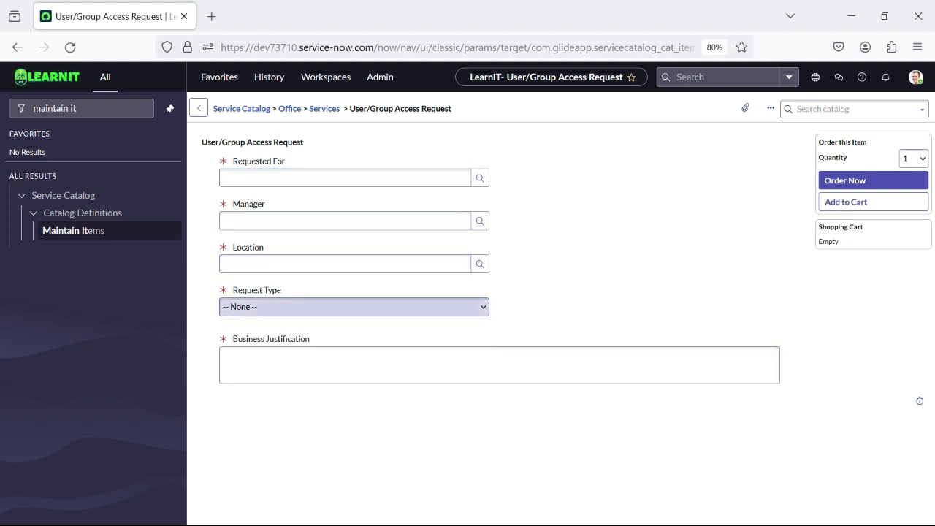
pyautogui.click(307, 307)
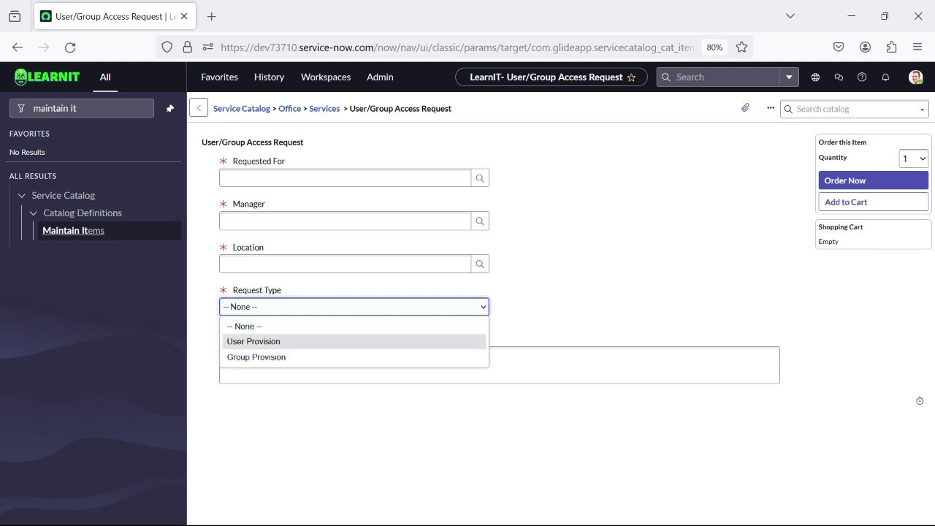
pyautogui.press('Return')
# Switch Request Type to Group Provision and check the choices it offers.
pyautogui.hotkey('alt', 'Down')
pyautogui.press('Down')
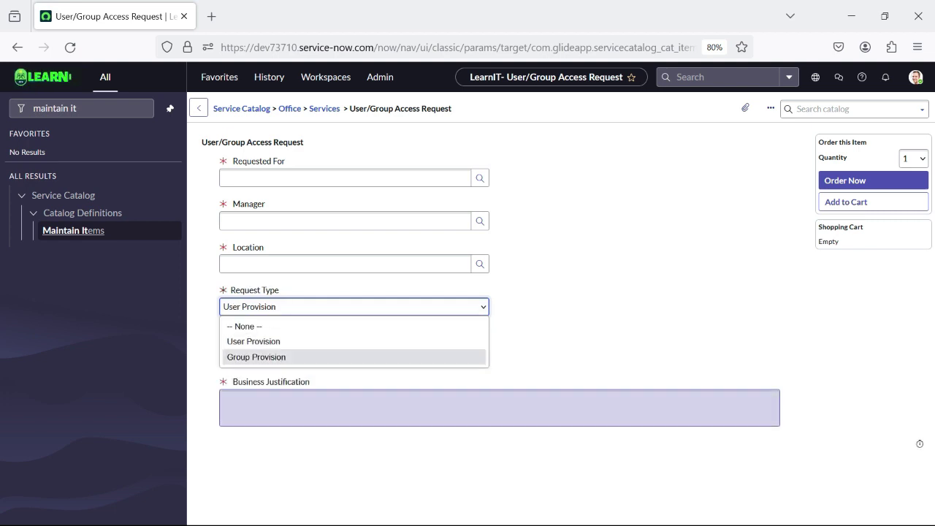
pyautogui.press('Return')
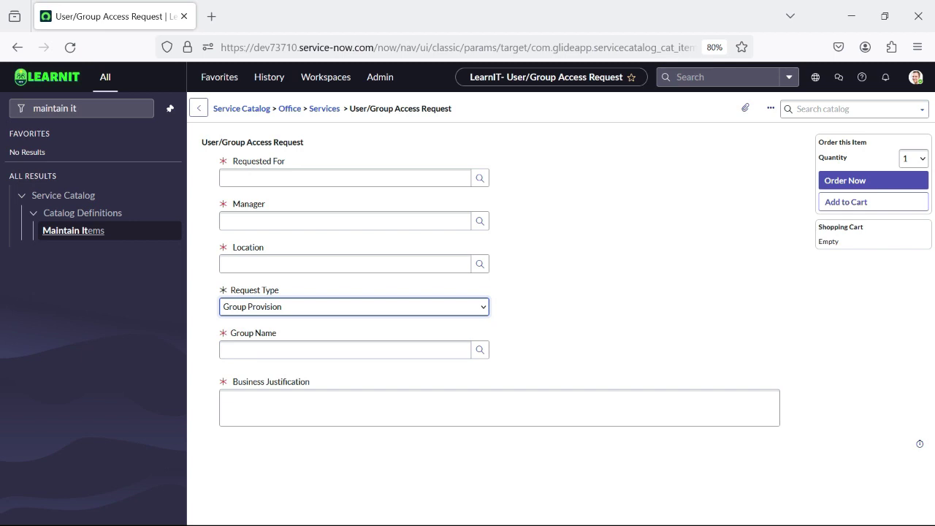
pyautogui.hotkey('alt', 'Down')
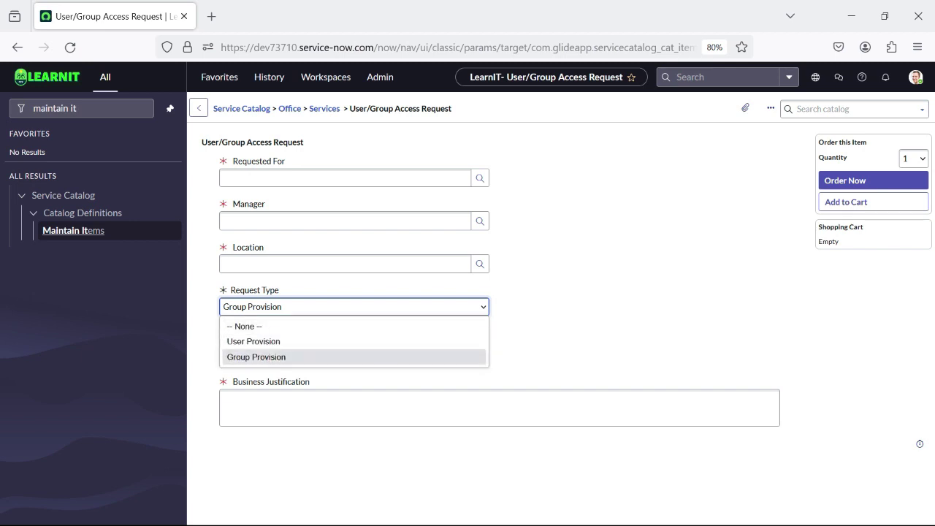
pyautogui.press('Up')
pyautogui.press('Up')
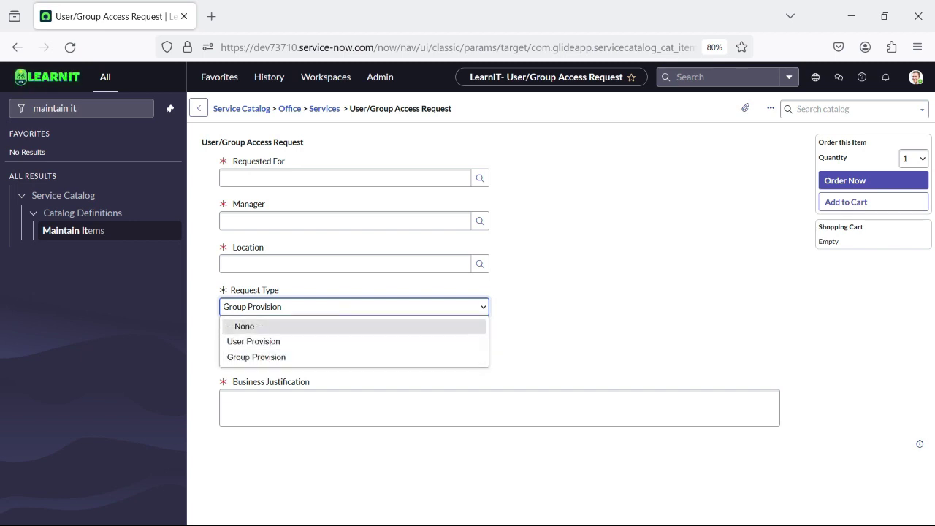
pyautogui.press('Escape')
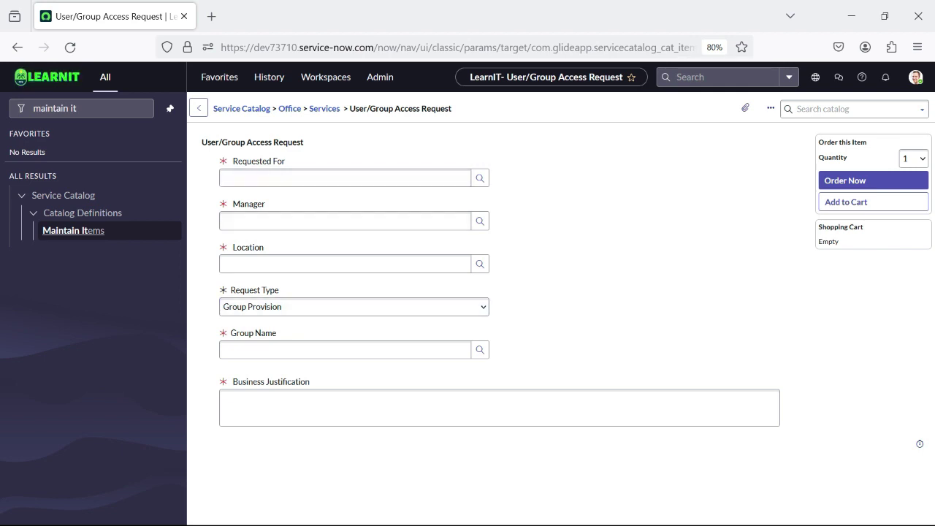
# Return to the User/Group Access Request item's configuration from the order form.
pyautogui.rightClick(503, 108)
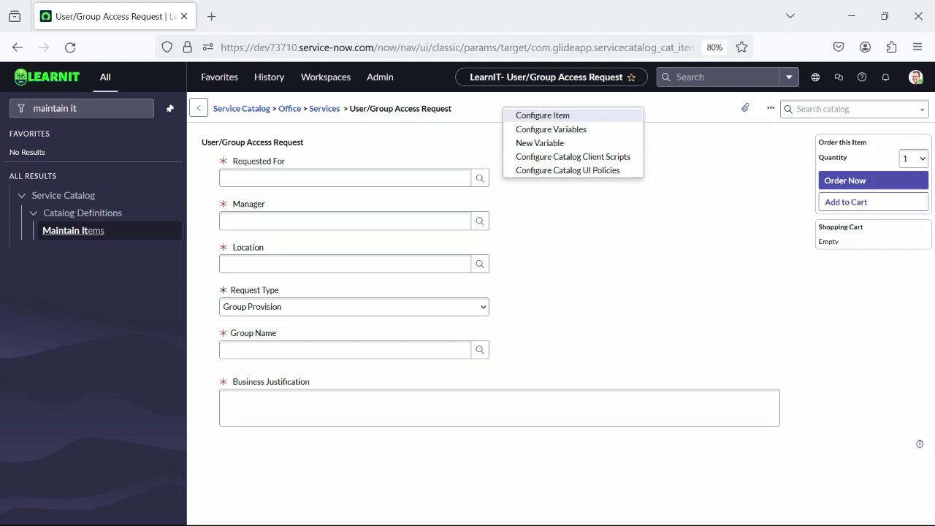
pyautogui.click(542, 115)
pyautogui.press('Return')
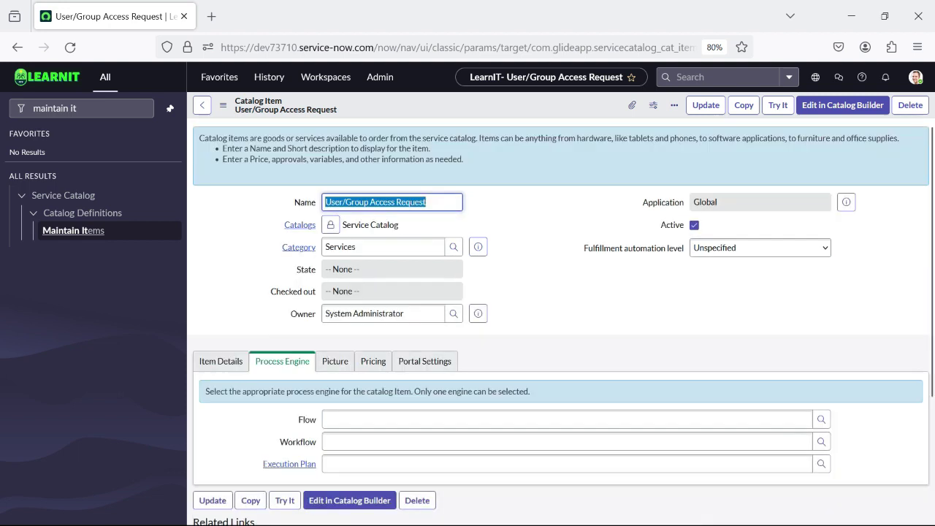
# Find Flow Designer in the navigator with "flow" and open it.
pyautogui.tripleClick(55, 108)
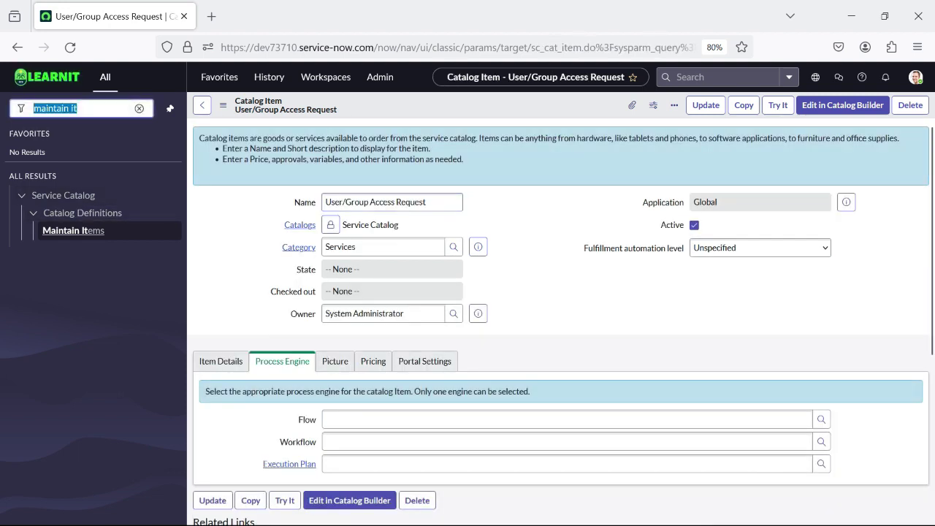
pyautogui.write('flow')
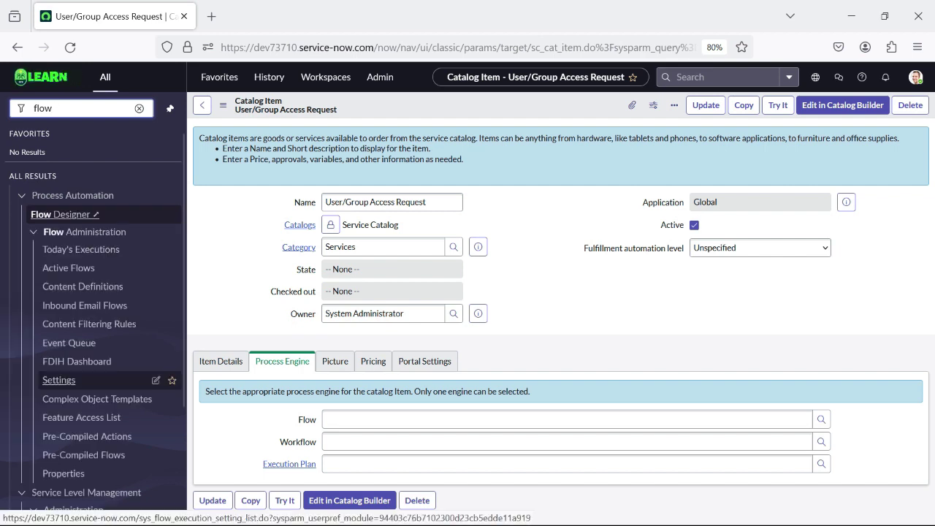
pyautogui.click(66, 214)
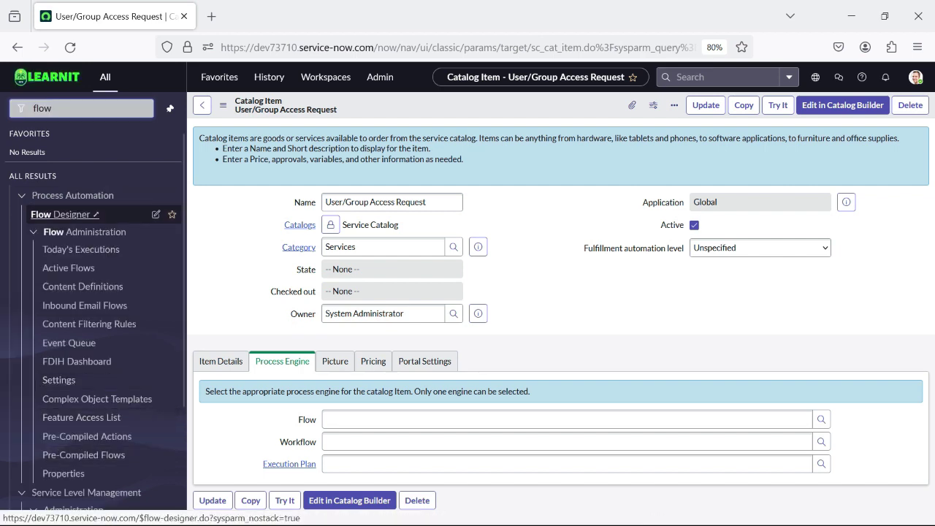
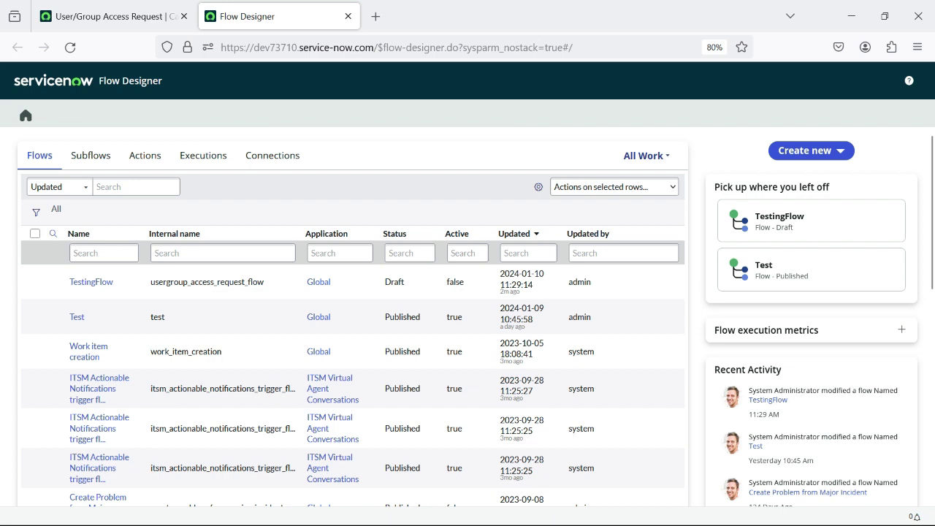
# Try to create a new flow named "User/Group Access Request Flow" in the Global application.
pyautogui.click(804, 150)
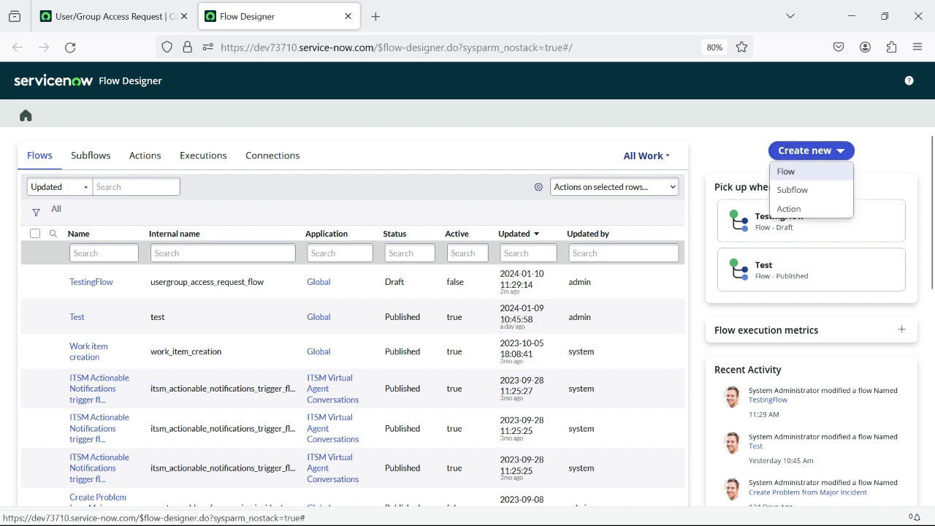
pyautogui.click(786, 171)
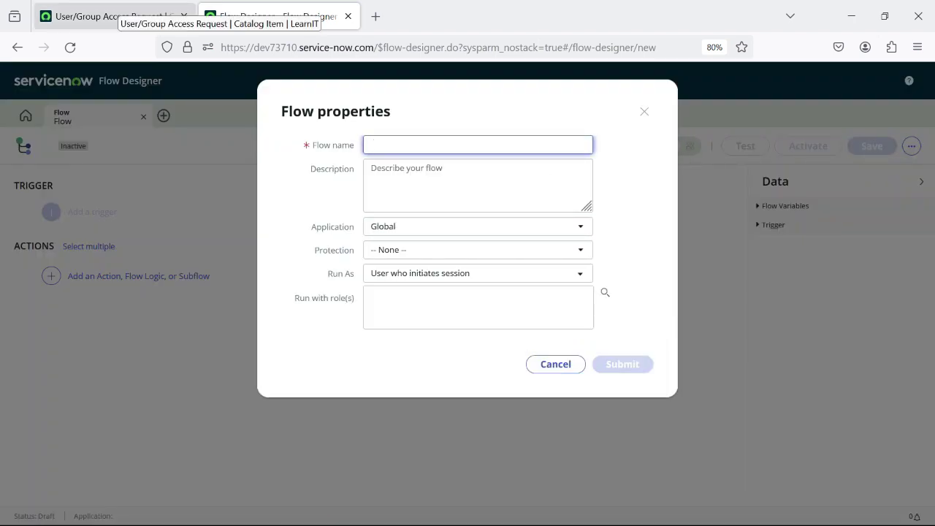
pyautogui.write('User/Group Access Request')
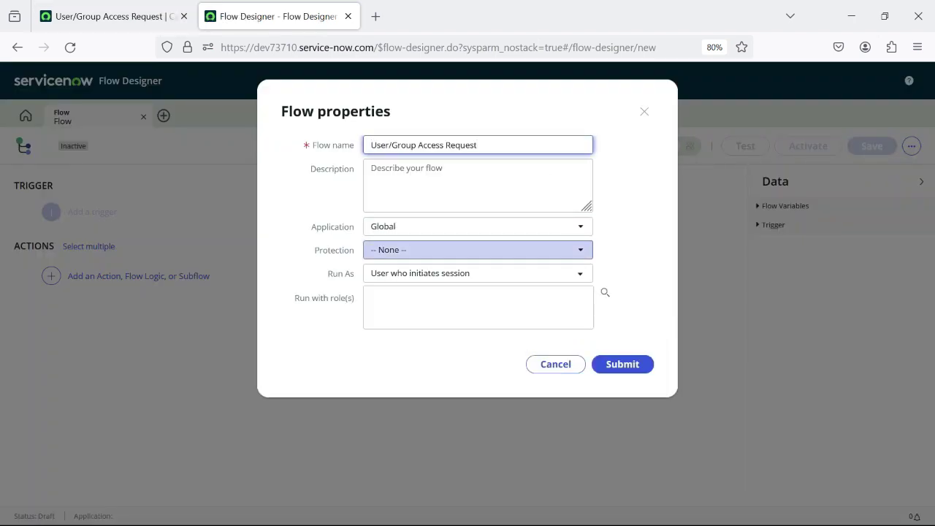
pyautogui.write('Flow')
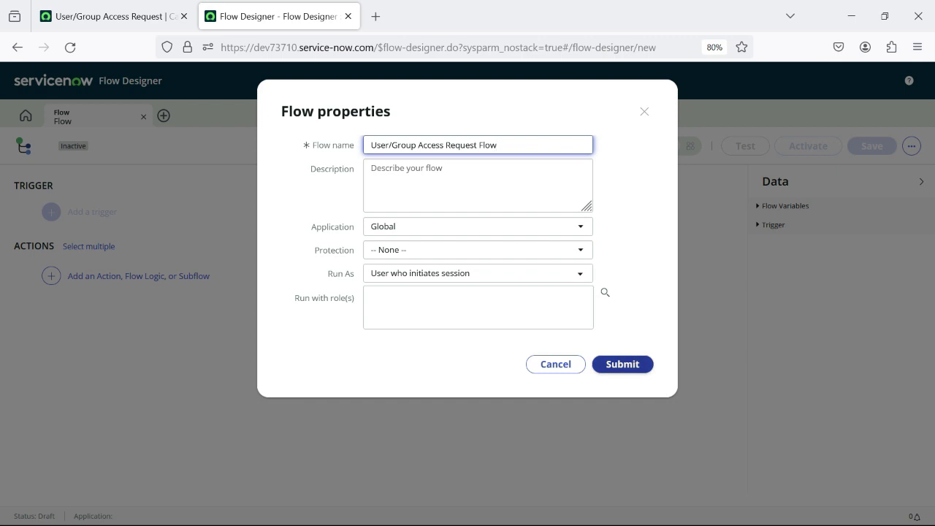
pyautogui.click(623, 364)
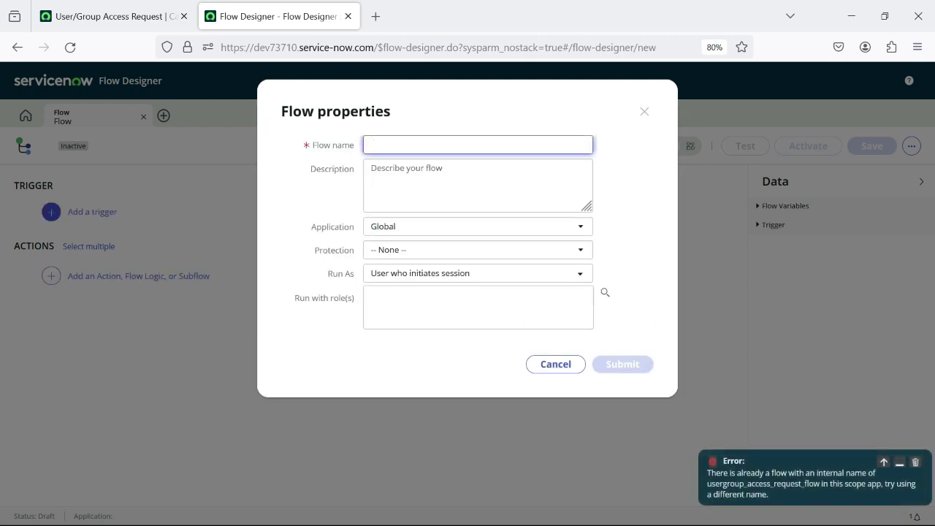
# Name the new flow "User/Group Access Request Flow V1" and submit its properties.
pyautogui.write('User/Group Access Request')
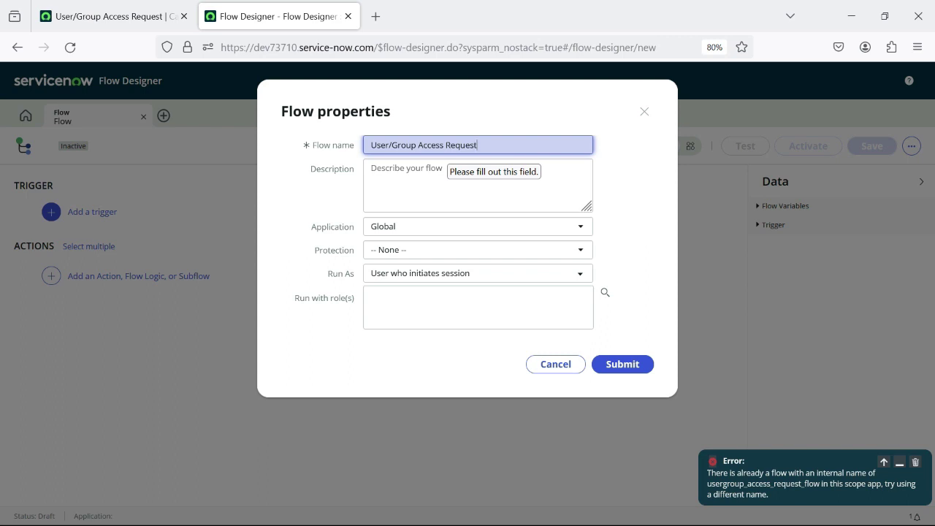
pyautogui.write('Flow V1')
pyautogui.click(622, 363)
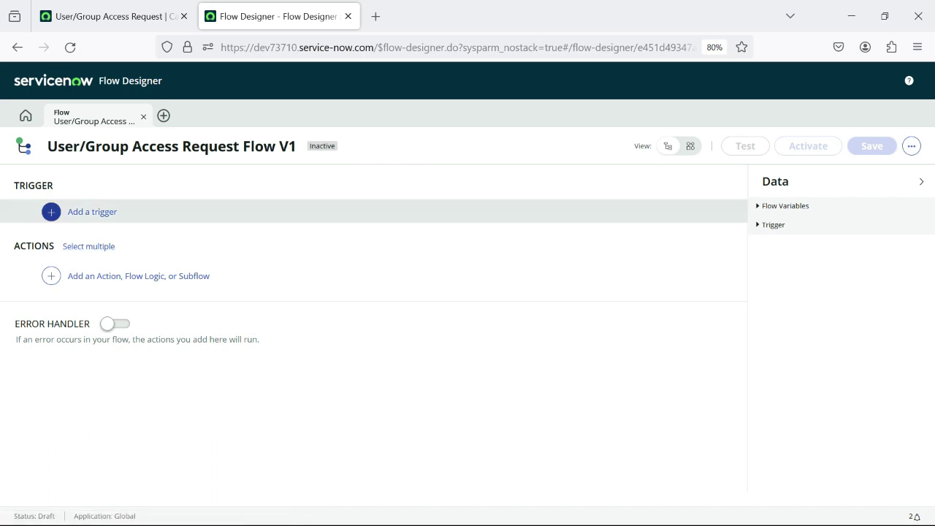
# Add a Service Catalog trigger to the flow.
pyautogui.click(92, 211)
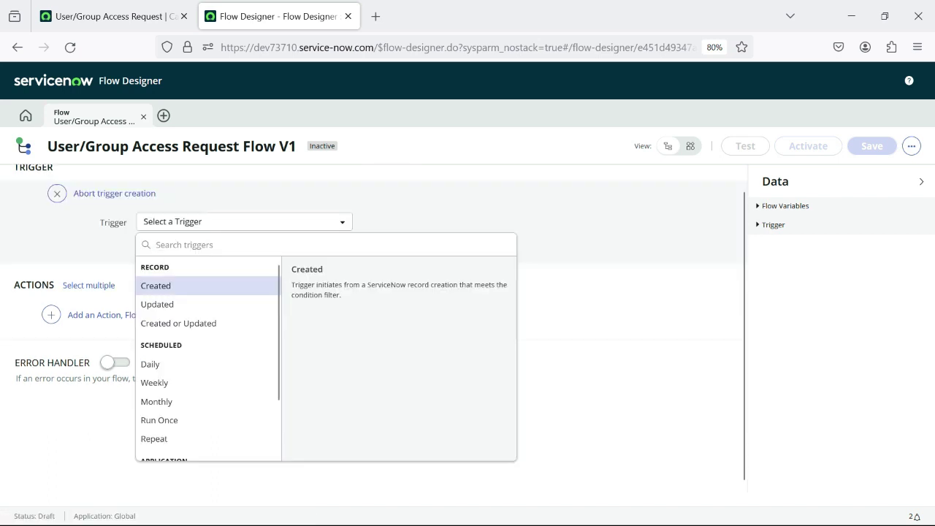
pyautogui.scroll(-2, 208, 365)
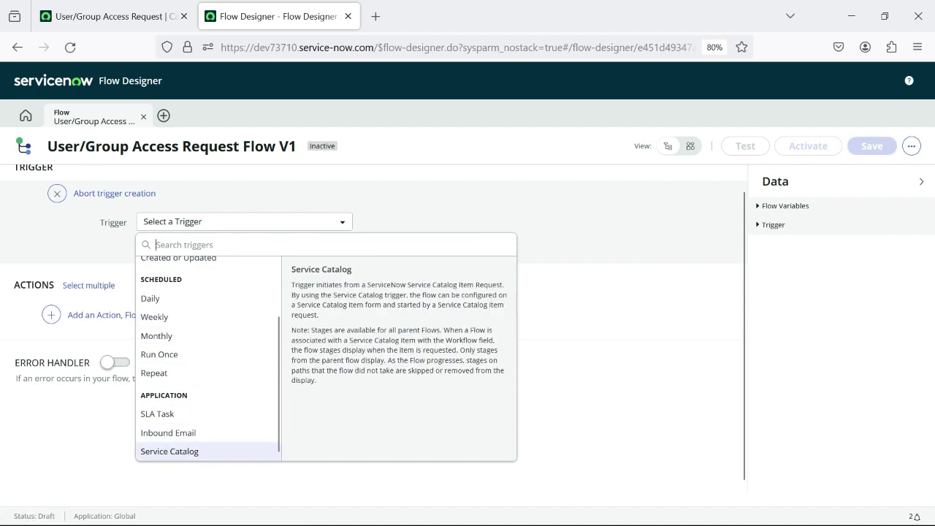
# Set the flow's trigger to Service Catalog and add a Get Catalog Variables action.
pyautogui.click(167, 448)
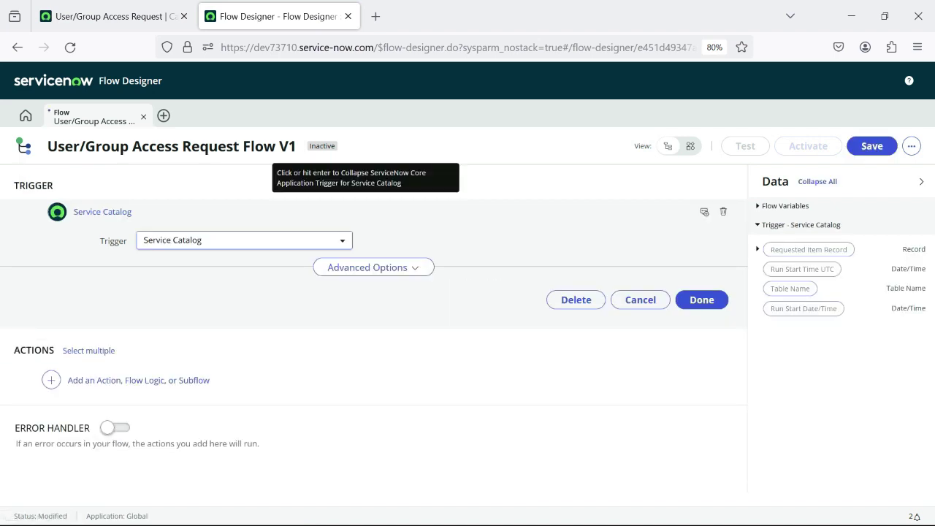
pyautogui.click(219, 212)
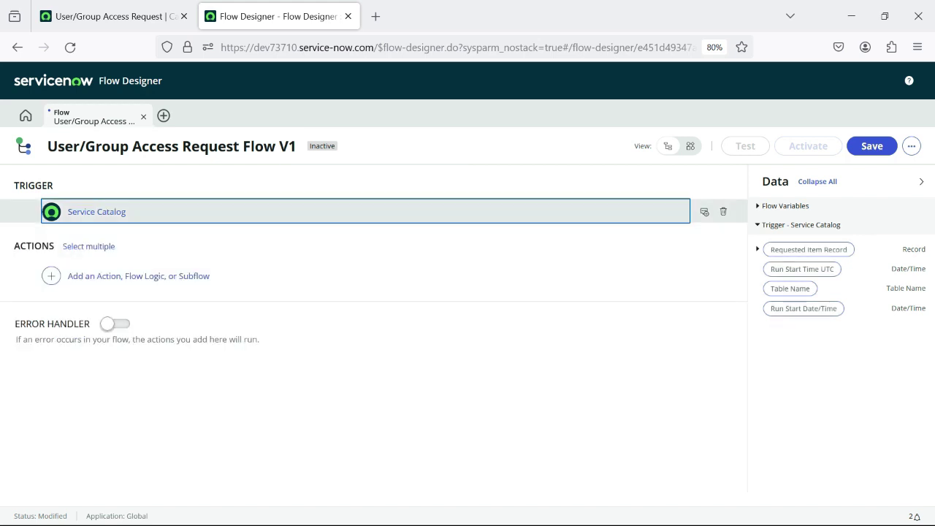
pyautogui.click(139, 276)
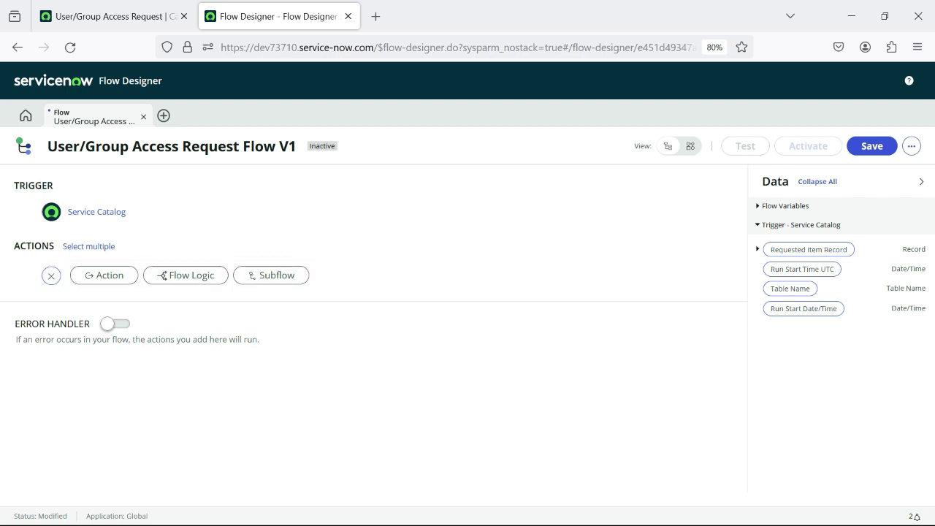
pyautogui.click(103, 275)
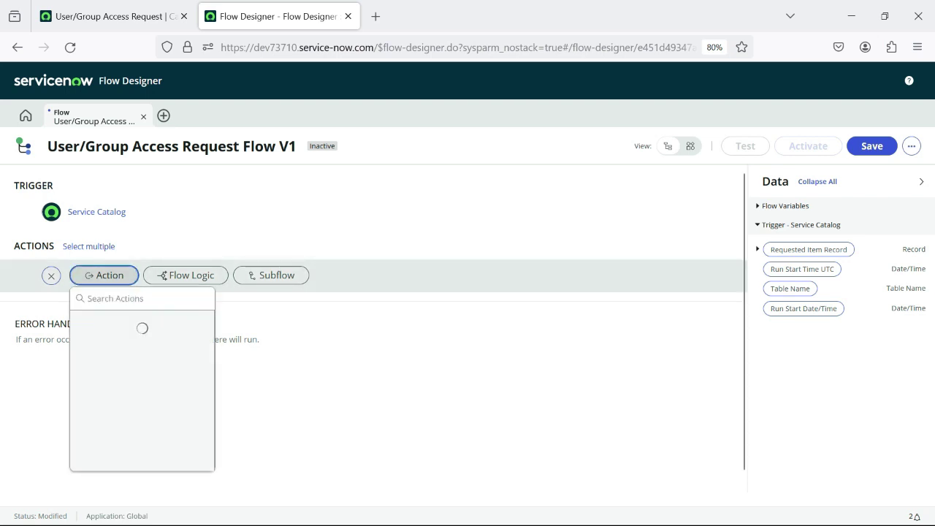
pyautogui.write('g')
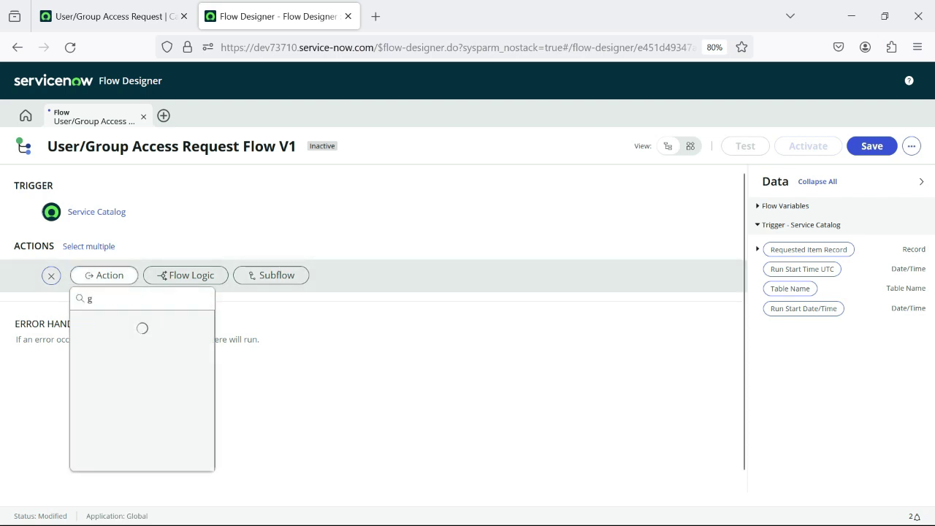
pyautogui.write('et ca')
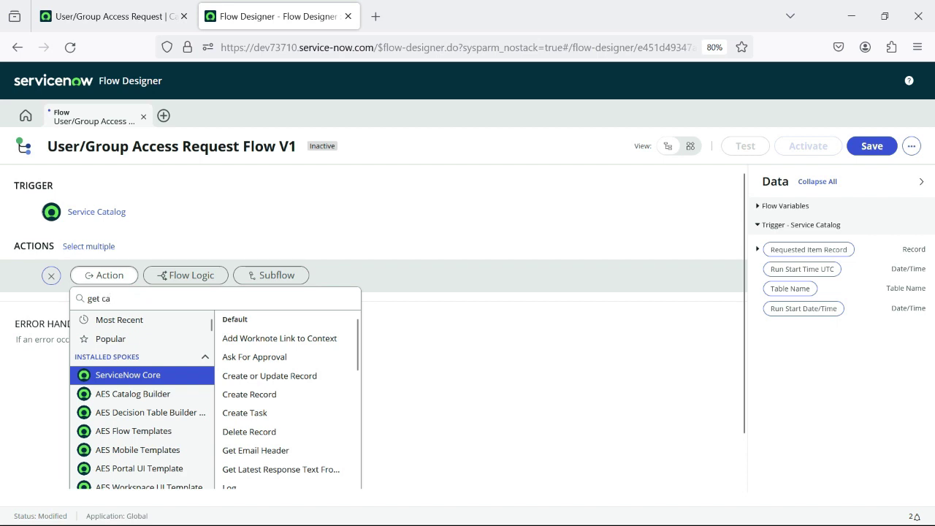
pyautogui.click(263, 320)
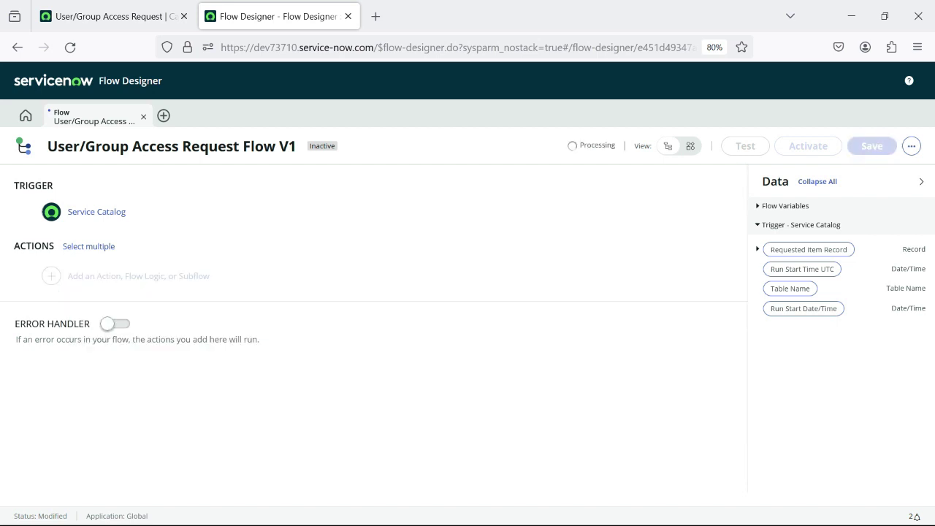
# Set the submitted request to the trigger's Requested Item Record and the template catalog item to User/Group Access Request.
pyautogui.click(385, 337)
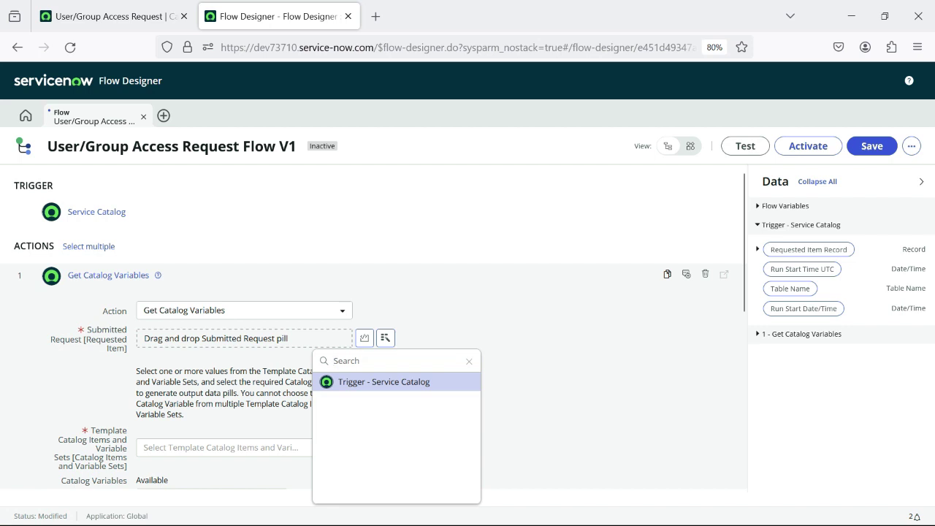
pyautogui.click(384, 382)
pyautogui.click(447, 381)
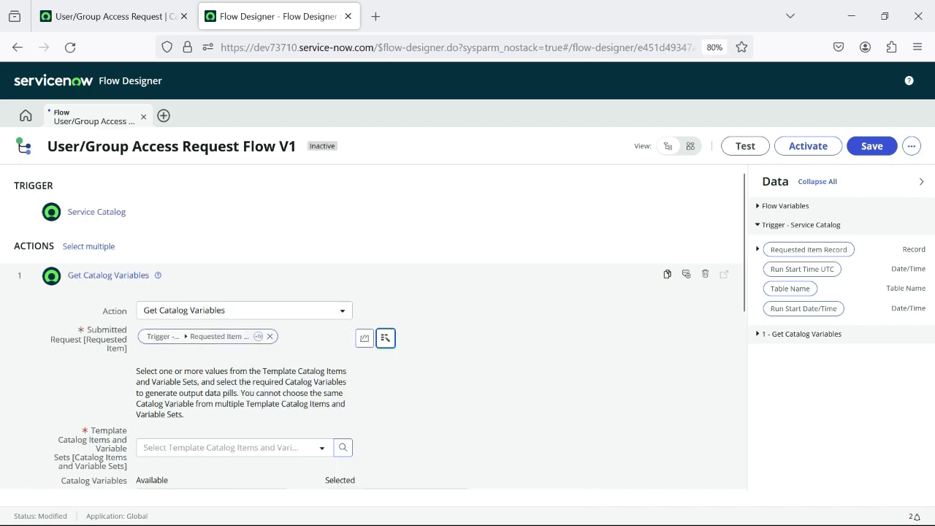
pyautogui.scroll(-2, 374, 328)
pyautogui.click(234, 319)
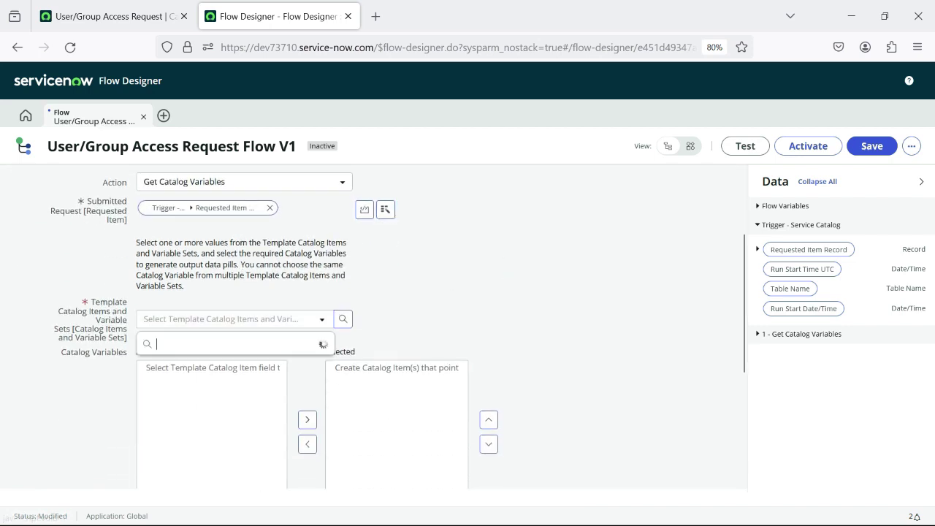
pyautogui.write('User/Group Access Request')
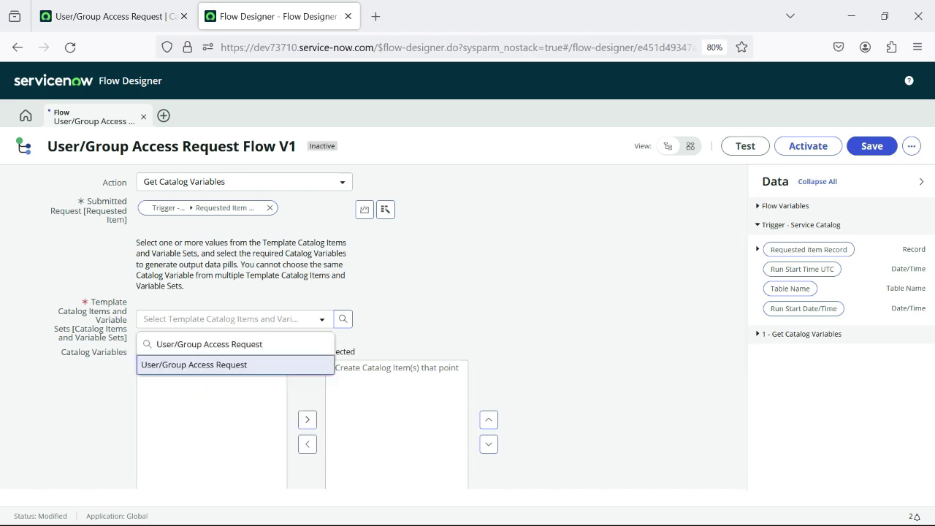
pyautogui.press('Return')
# Add all available catalog variables, from requested_for through business_justification, to the selected ones and finish the action.
pyautogui.scroll(-2, 374, 326)
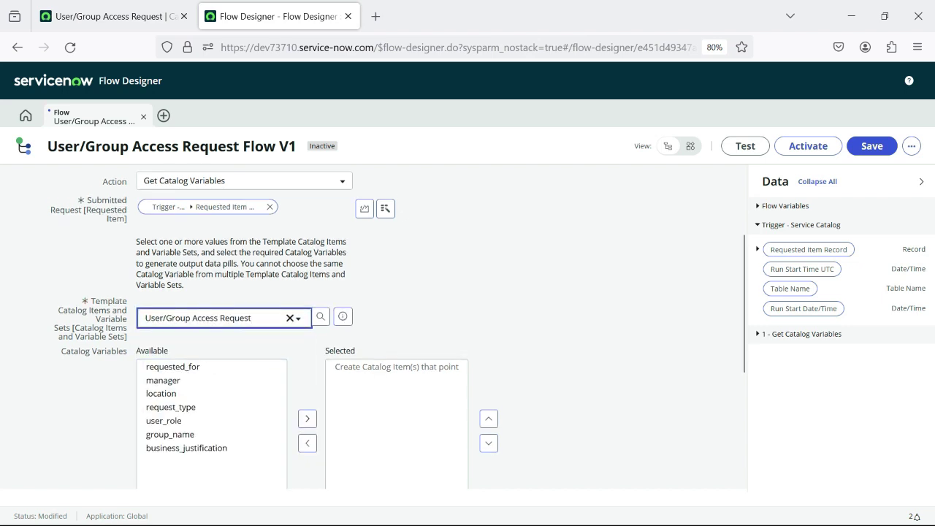
pyautogui.hotkey('ctrl', 'a')
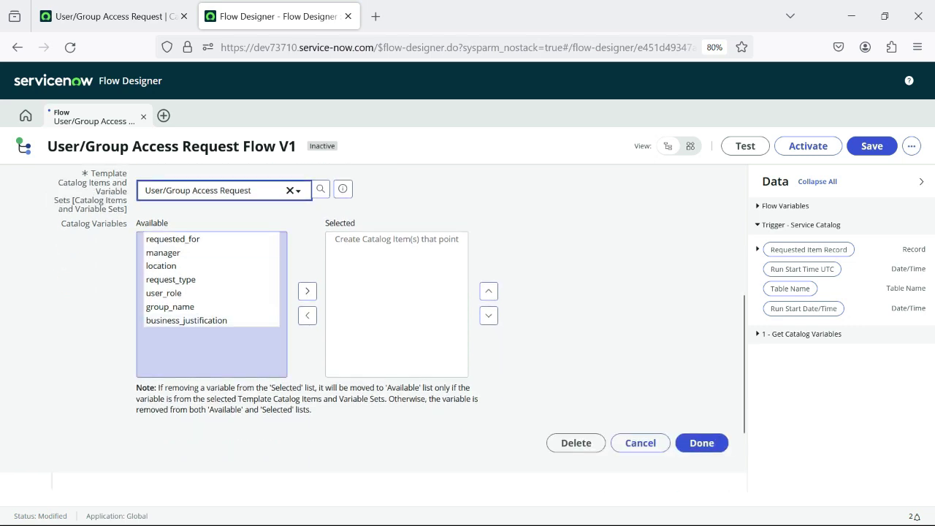
pyautogui.moveTo(183, 238); pyautogui.dragTo(190, 320)
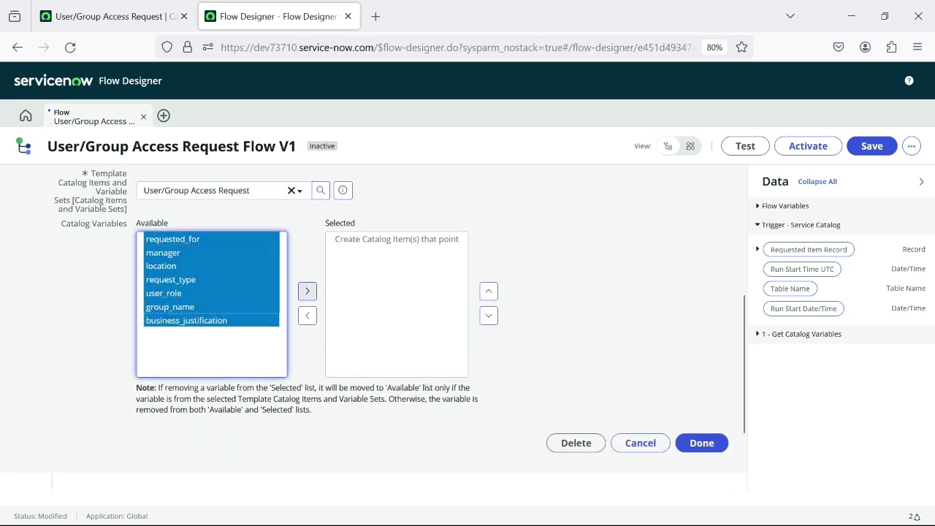
pyautogui.click(306, 291)
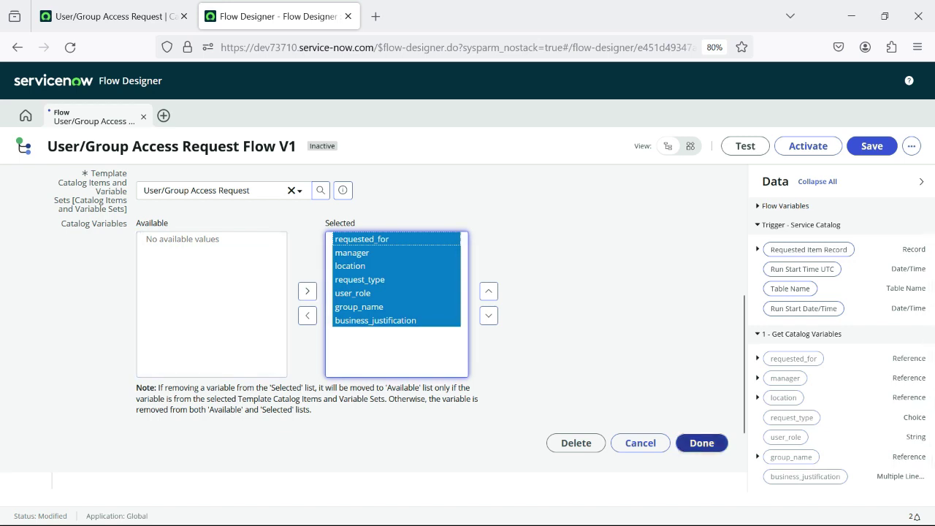
pyautogui.click(702, 443)
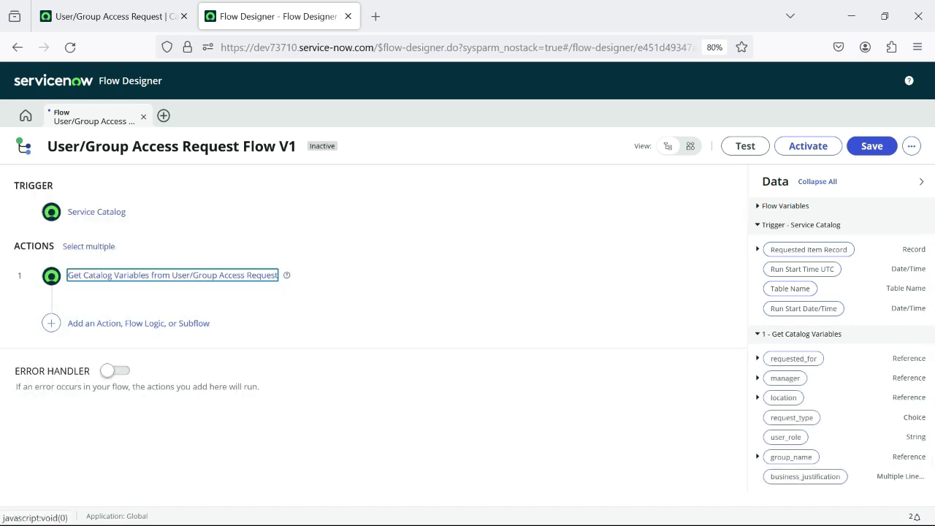
# Add an Ask For Approval action with the trigger's Requested Item Record as its record.
pyautogui.click(138, 322)
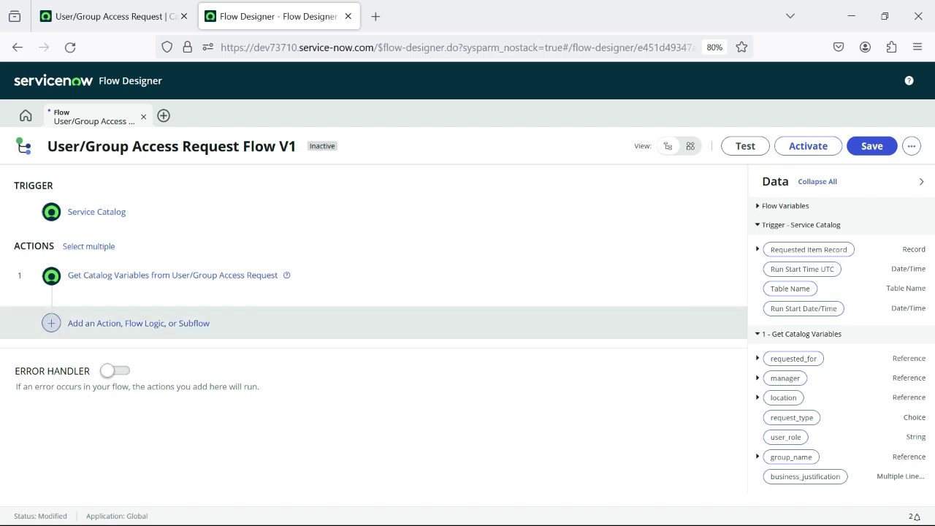
pyautogui.click(109, 323)
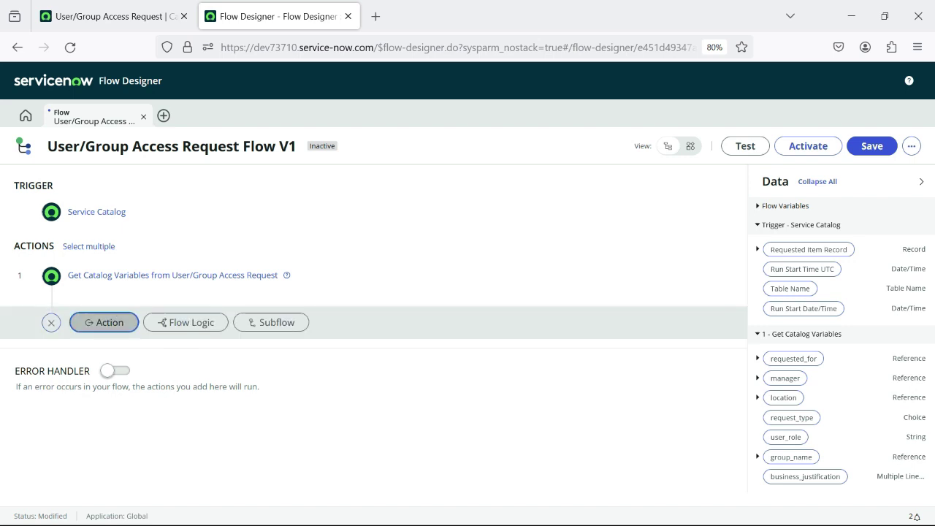
pyautogui.click(103, 322)
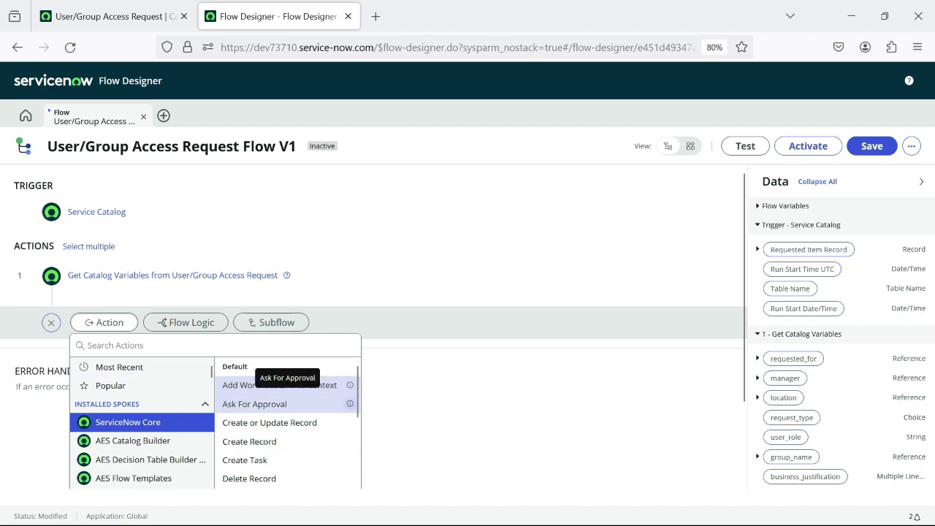
pyautogui.click(285, 404)
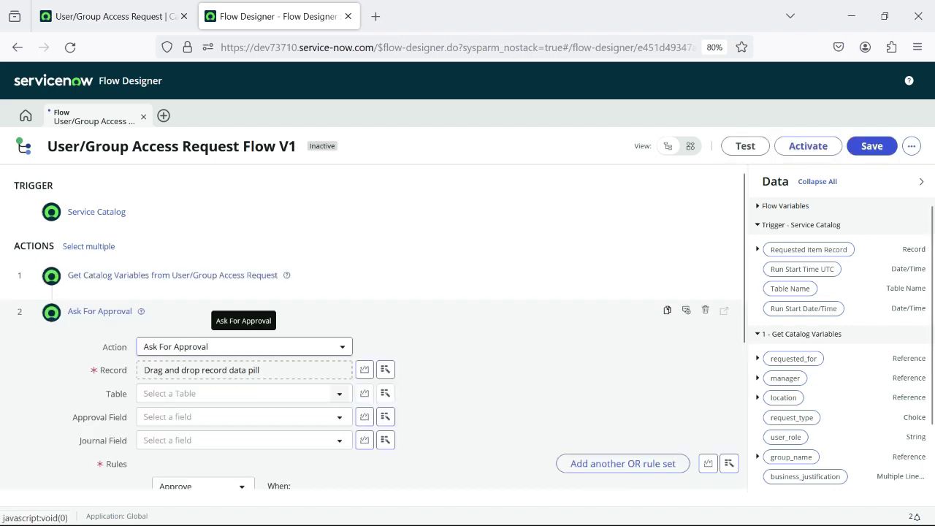
pyautogui.click(384, 370)
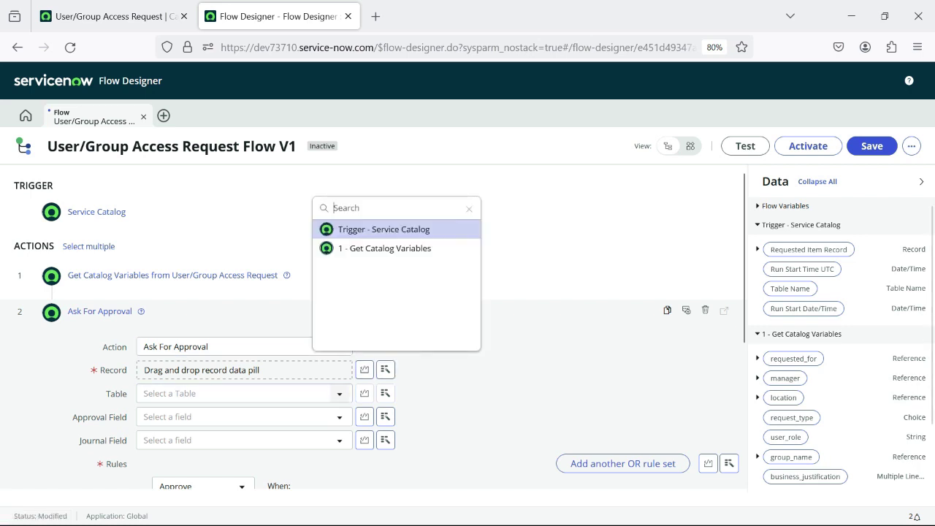
pyautogui.click(384, 249)
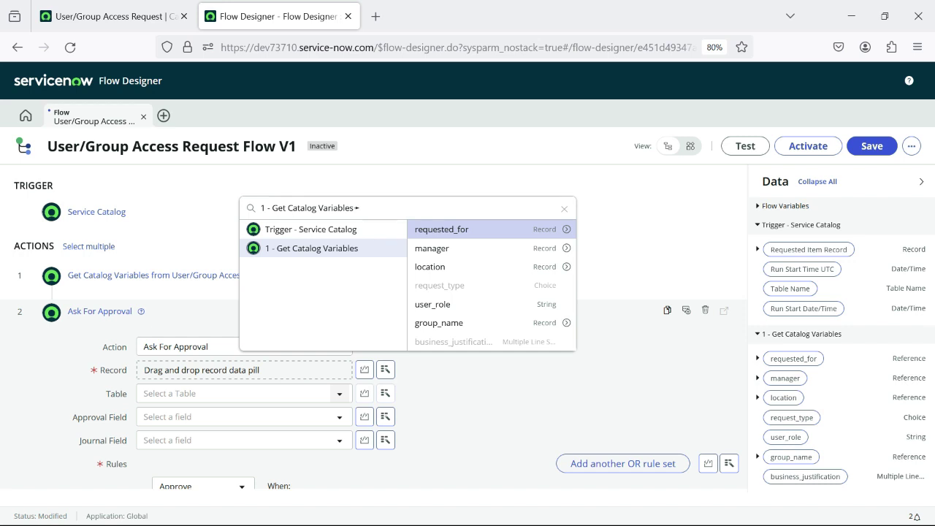
pyautogui.click(310, 229)
pyautogui.press('Return')
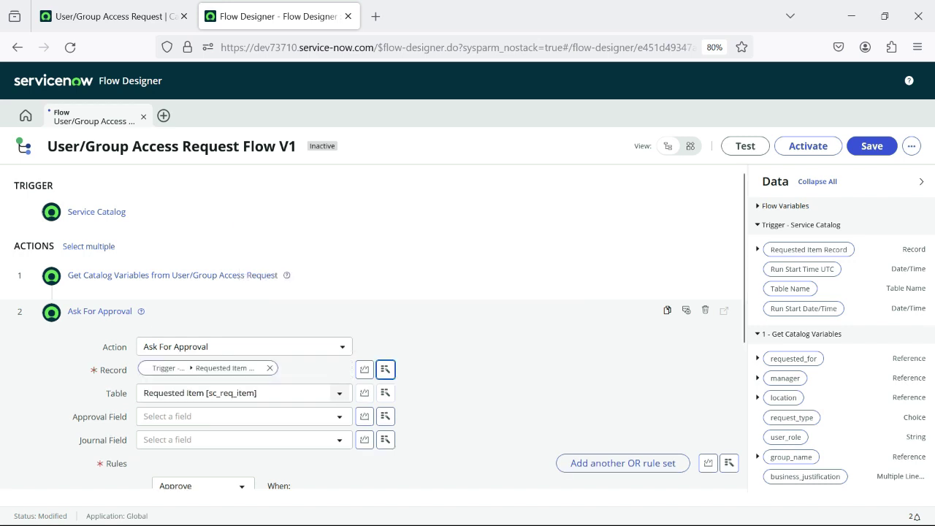
# Set the approval rule to Approve or Reject when Anyone approves or rejects.
pyautogui.scroll(-3, 373, 329)
pyautogui.click(203, 293)
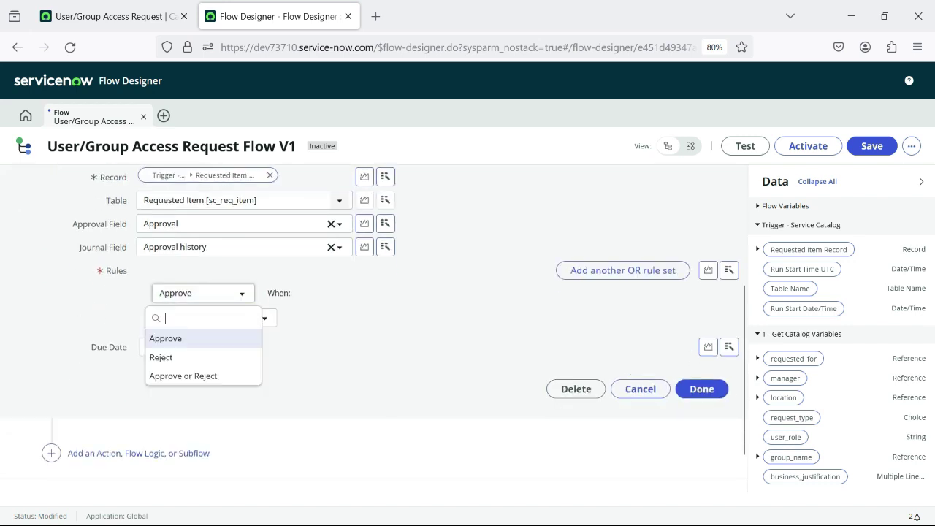
pyautogui.press('Return')
pyautogui.press('Tab')
pyautogui.press('Return')
pyautogui.press('Down')
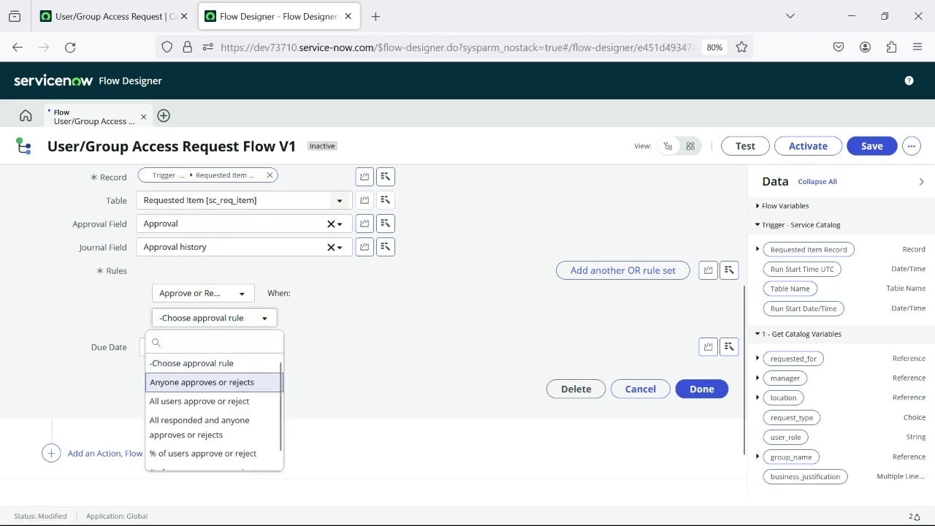
pyautogui.press('Return')
pyautogui.scroll(1, 439, 329)
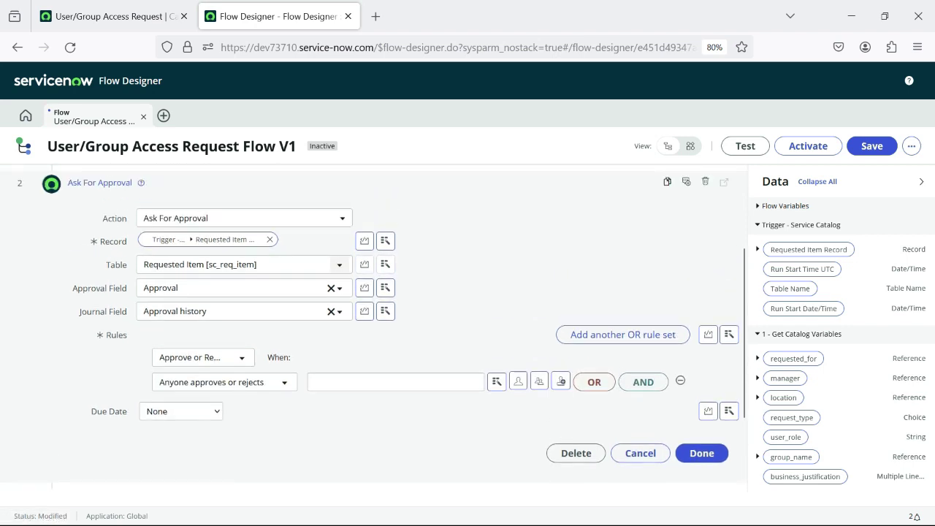
# Assign the manager catalog variable as the rule's approver, finish the action, and annotate it "First Level Approval".
pyautogui.click(496, 382)
pyautogui.press('Down')
pyautogui.press('Right')
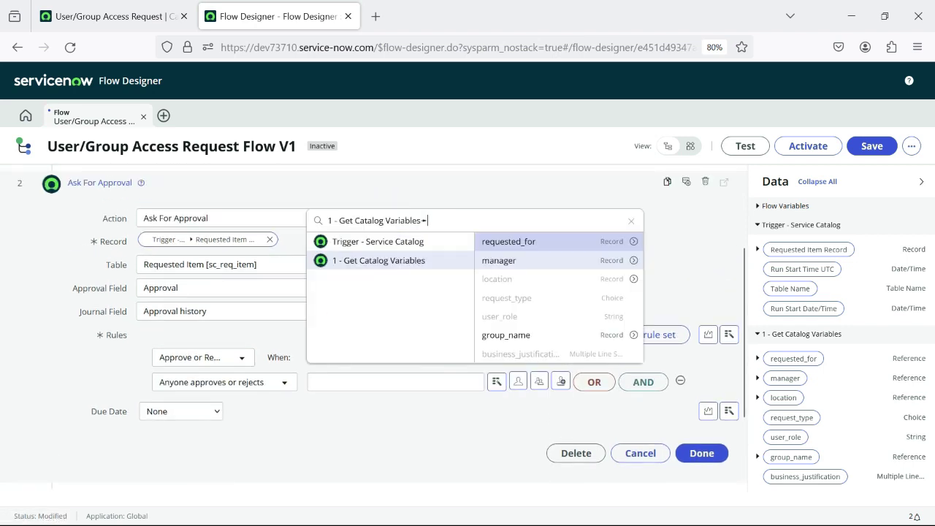
pyautogui.press('Down')
pyautogui.press('Return')
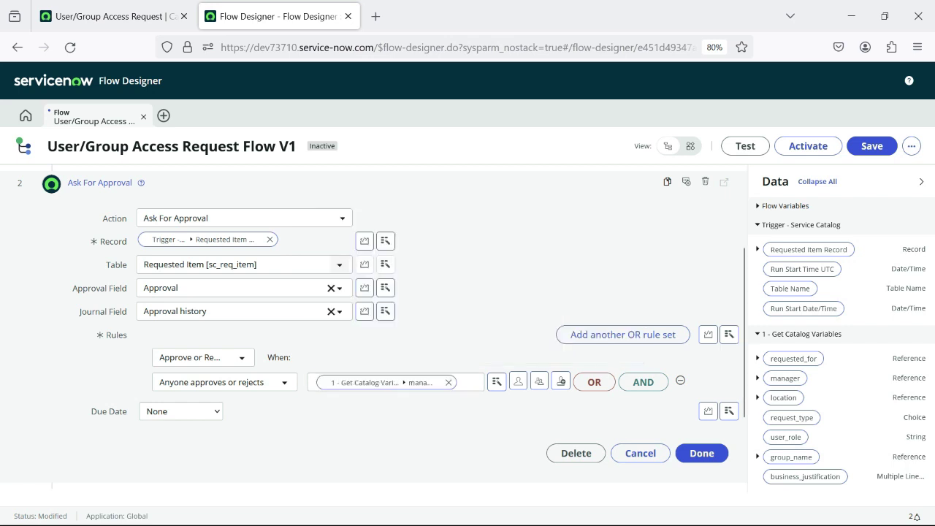
pyautogui.press('Tab')
pyautogui.press('Tab')
pyautogui.press('Return')
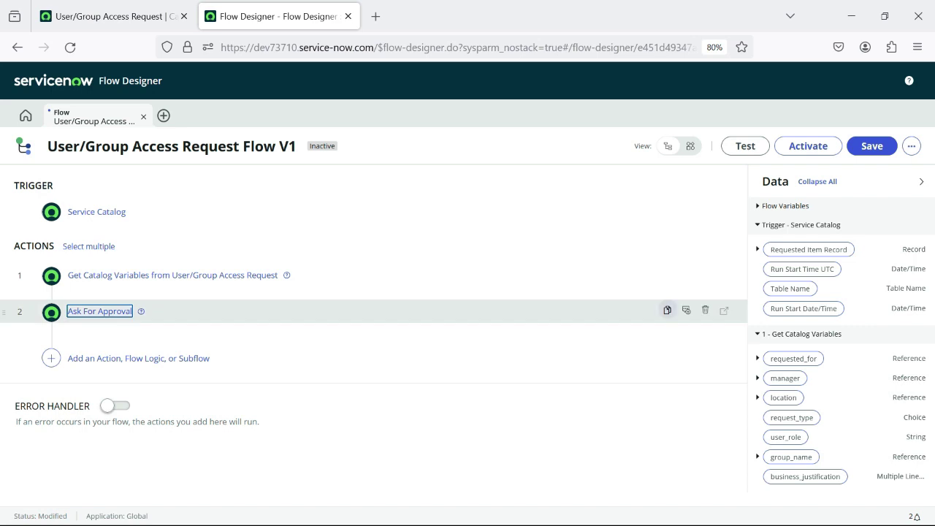
pyautogui.click(686, 310)
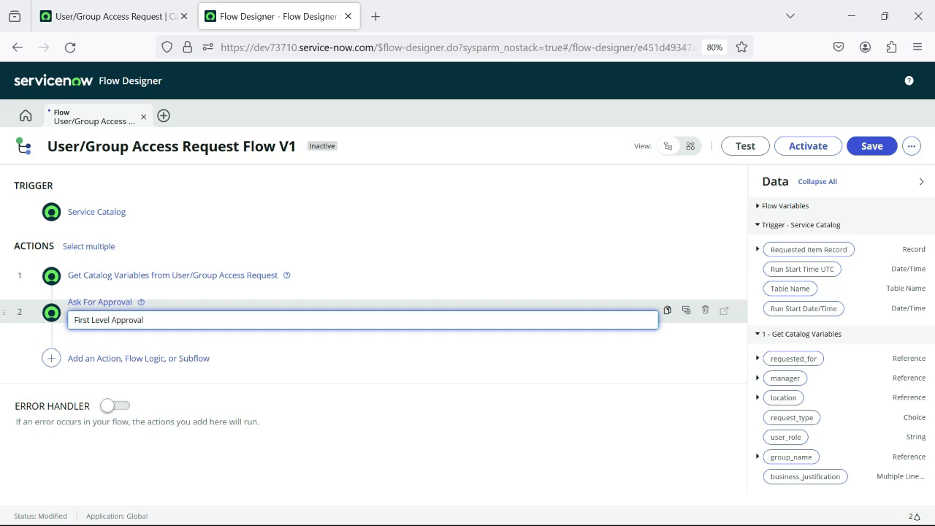
pyautogui.press('Return')
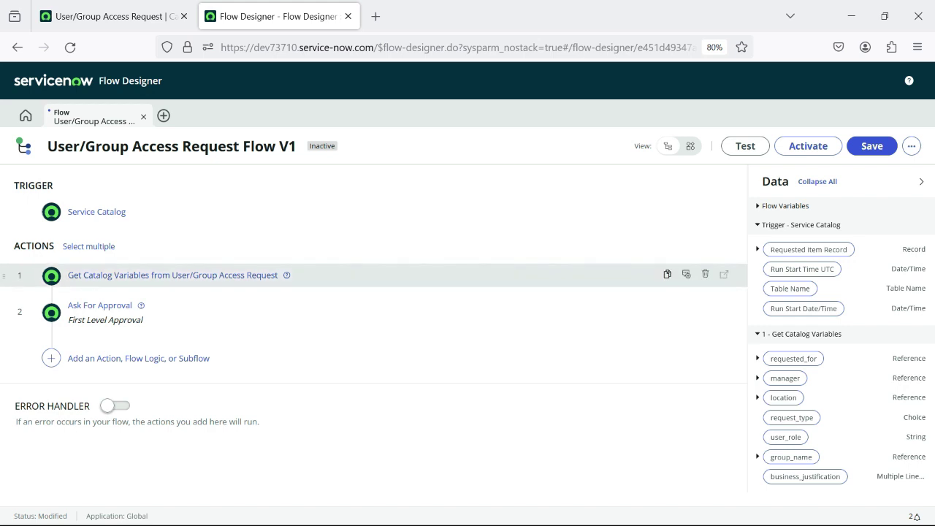
# Add an If condition after the first level approval requiring its Approval State to be Approved.
pyautogui.click(110, 358)
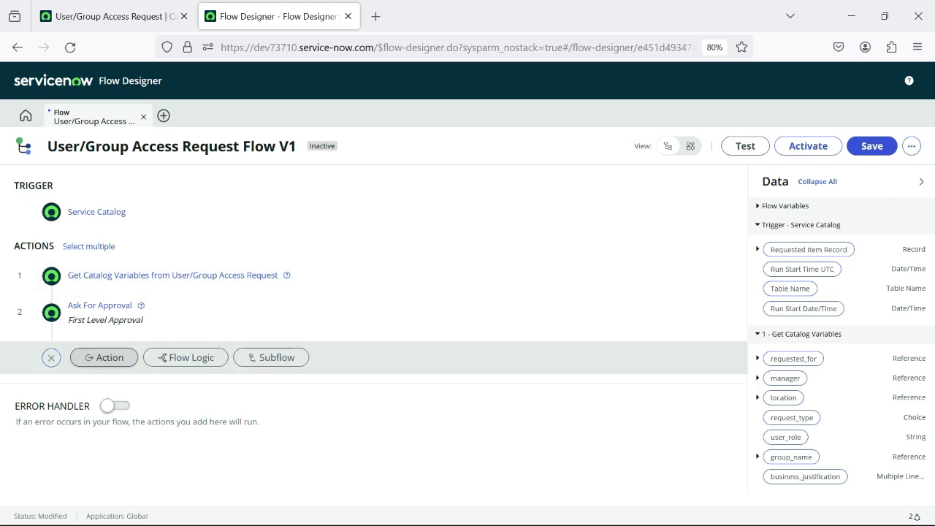
pyautogui.click(186, 357)
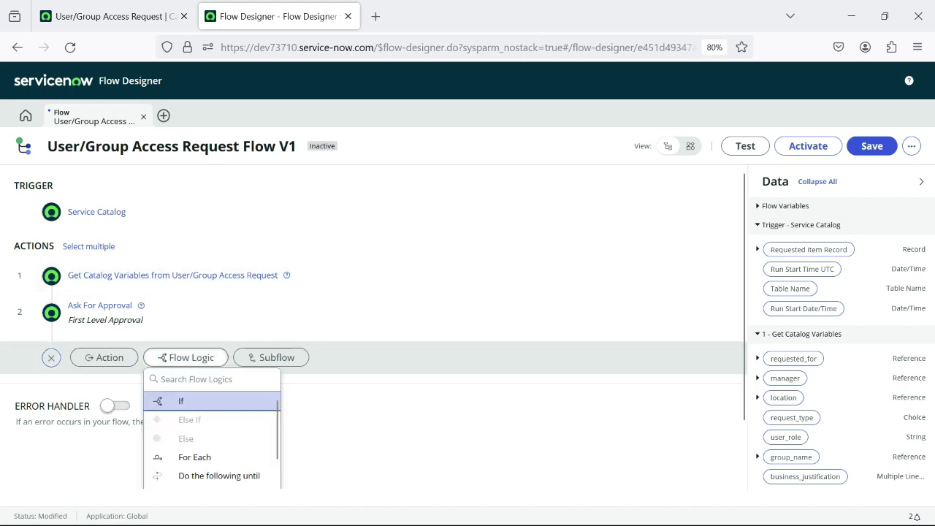
pyautogui.click(191, 400)
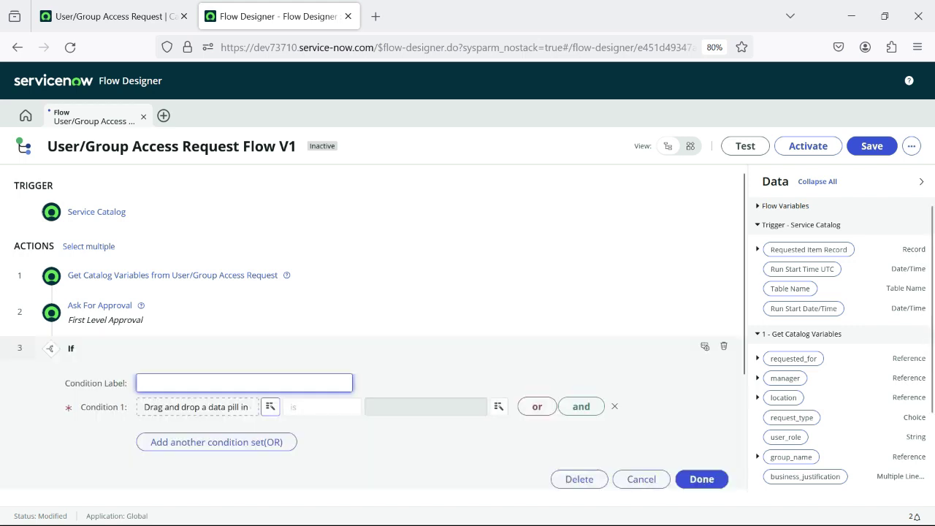
pyautogui.click(270, 407)
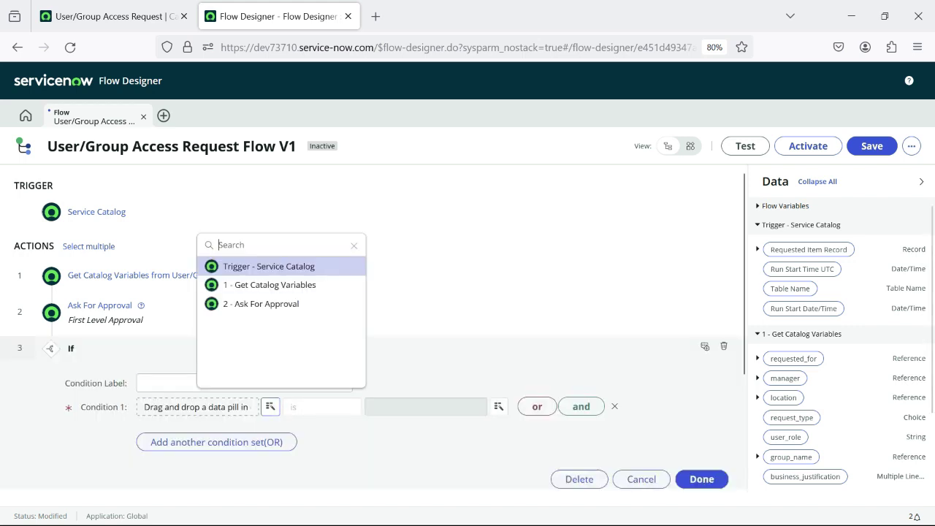
pyautogui.click(261, 303)
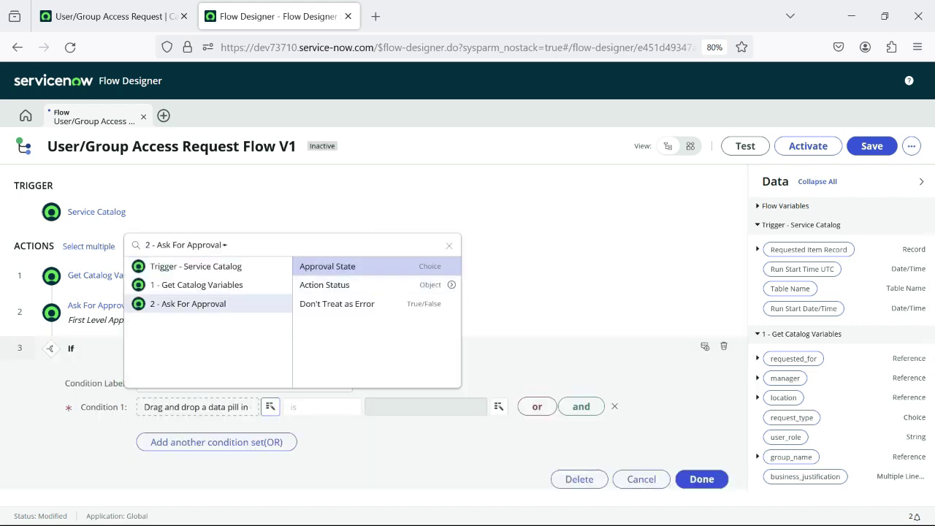
pyautogui.click(327, 265)
pyautogui.click(387, 408)
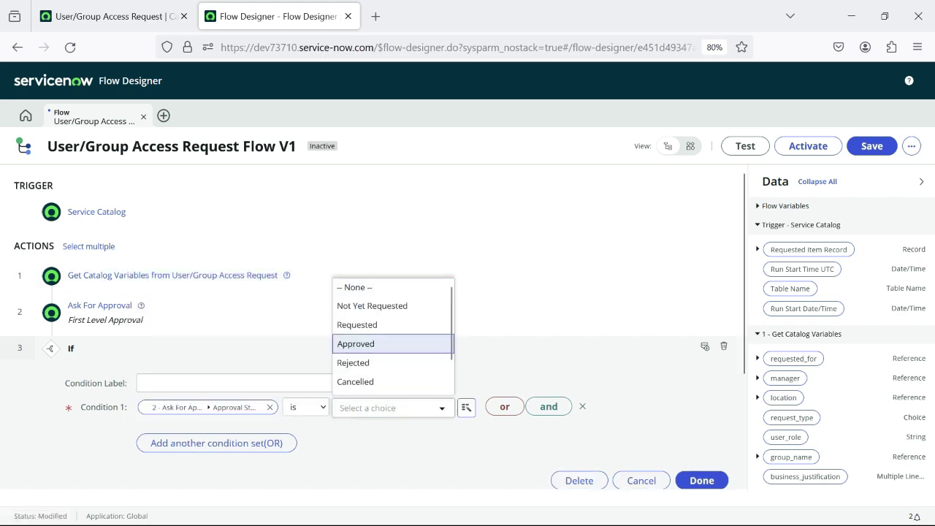
pyautogui.click(355, 342)
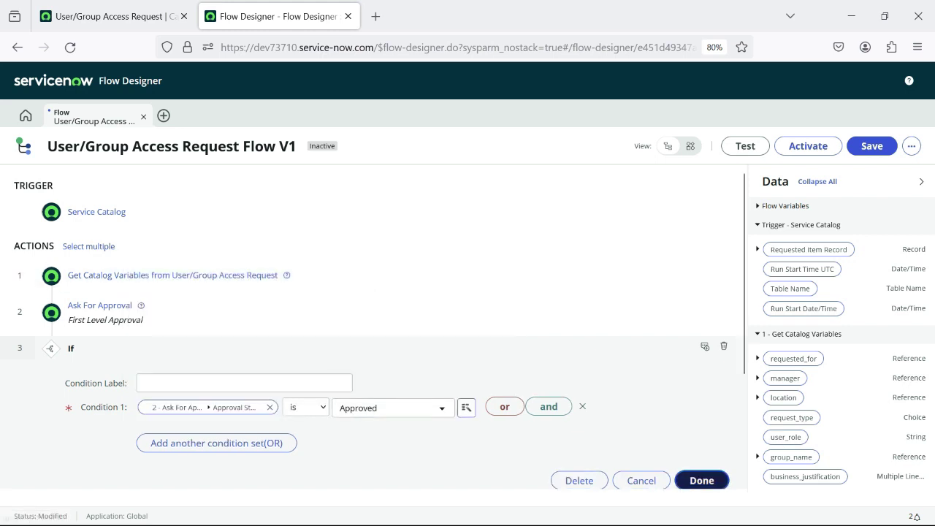
pyautogui.click(702, 480)
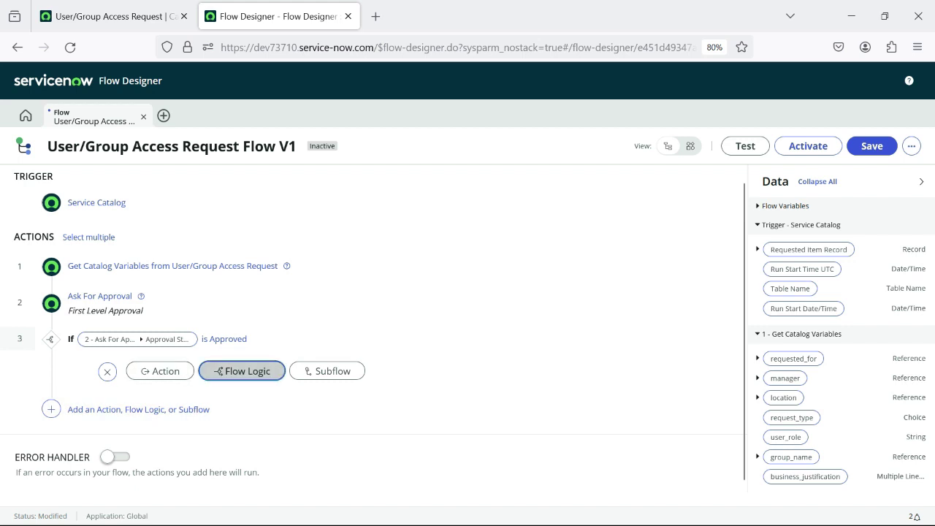
# Nest an If condition inside the approved branch, with the catalog variable request_type set to is User Provision.
pyautogui.click(242, 371)
pyautogui.click(252, 415)
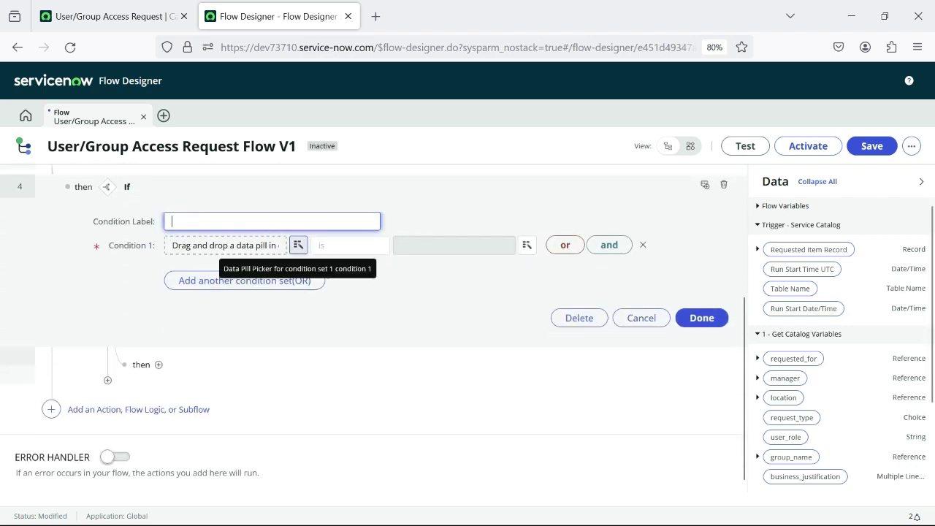
pyautogui.scroll(1, 372, 329)
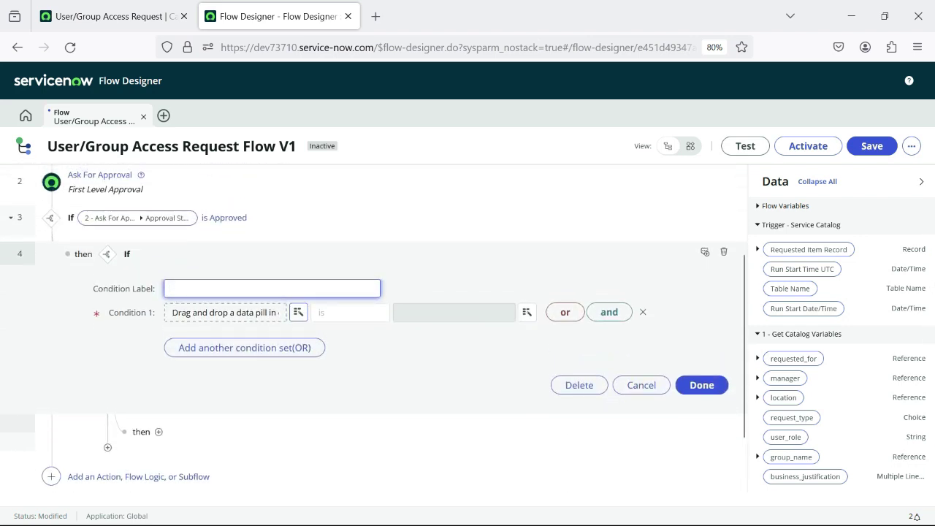
pyautogui.click(297, 374)
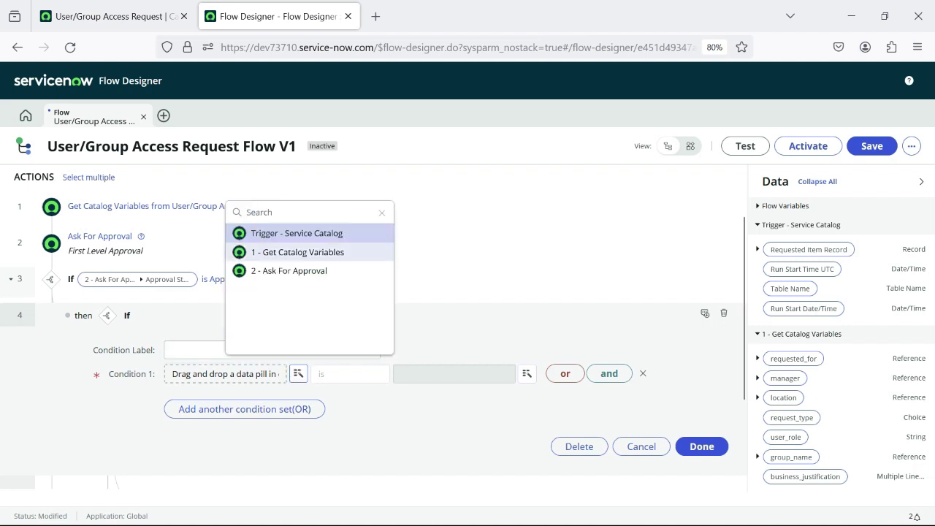
pyautogui.click(297, 252)
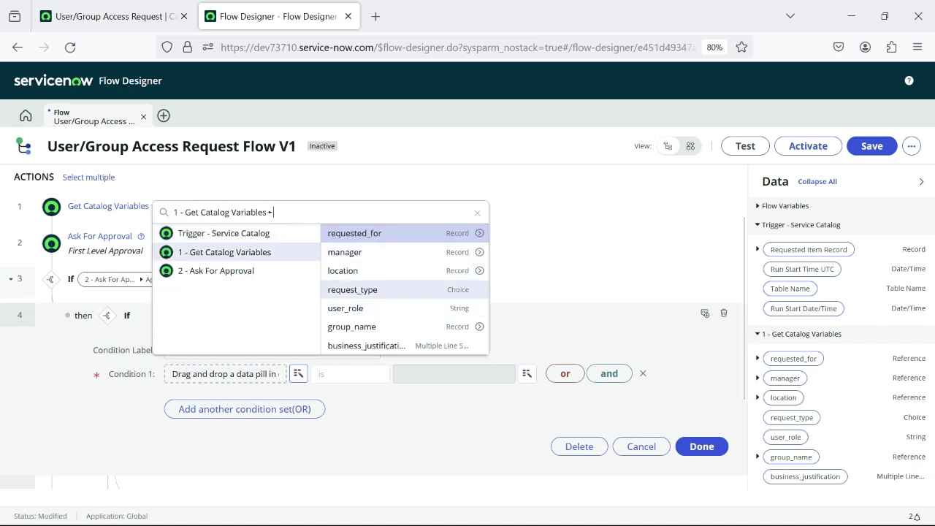
pyautogui.click(352, 289)
pyautogui.click(416, 374)
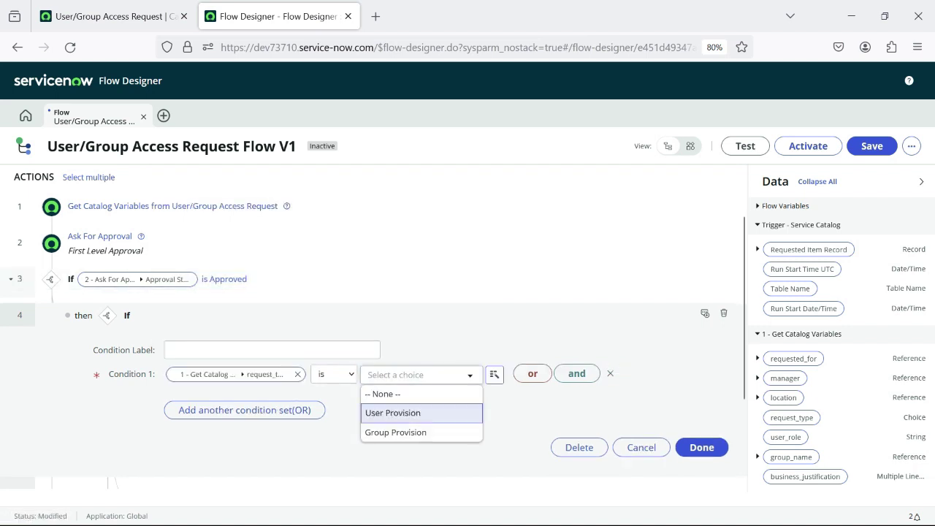
pyautogui.click(393, 412)
pyautogui.click(702, 447)
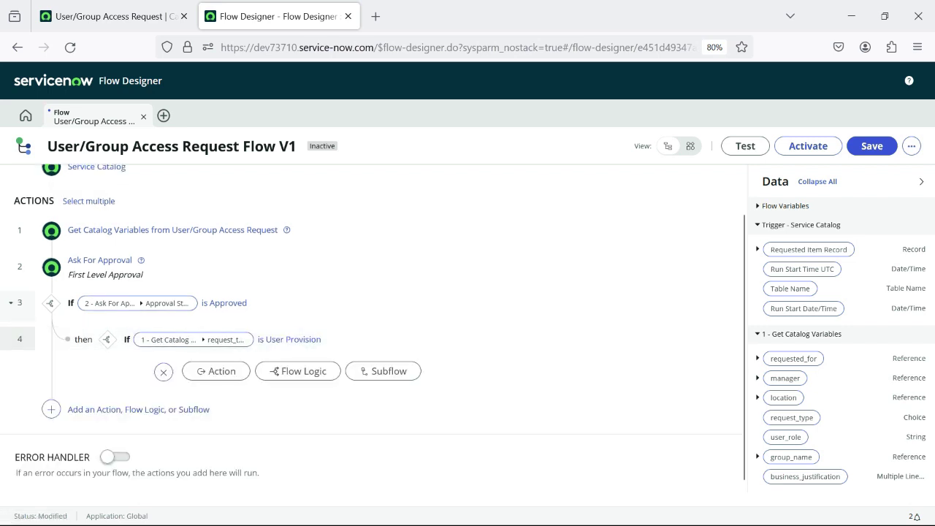
# Add a Create Catalog Task action under the User Provision condition with the trigger's Requested Item Record as its requested item.
pyautogui.click(216, 371)
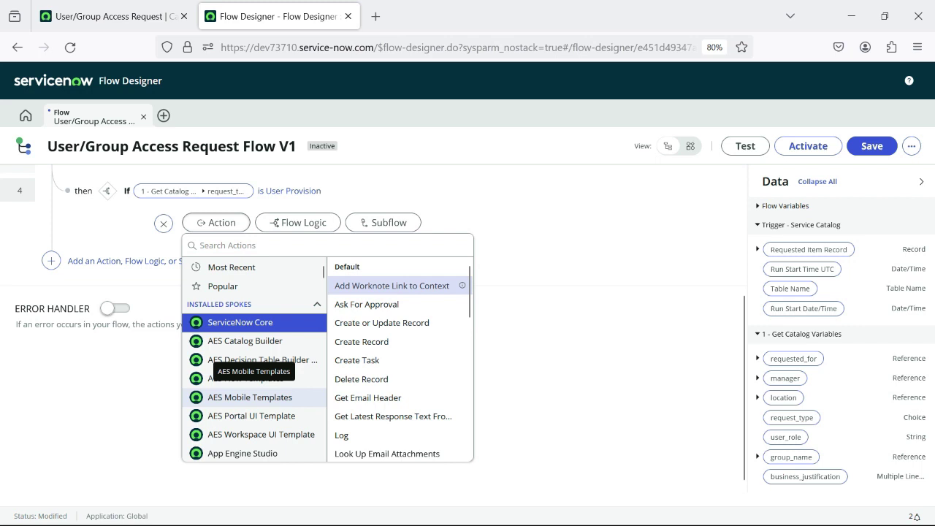
pyautogui.scroll(-5, 373, 396)
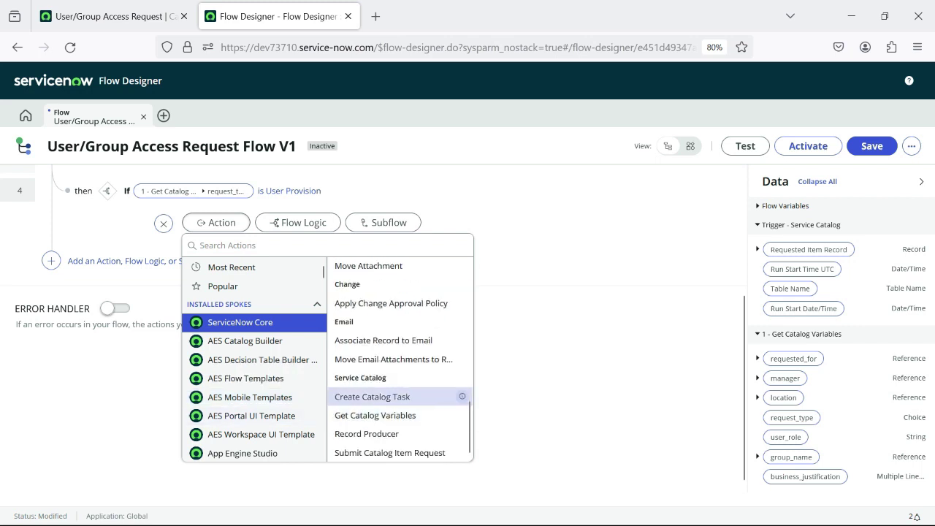
pyautogui.click(372, 397)
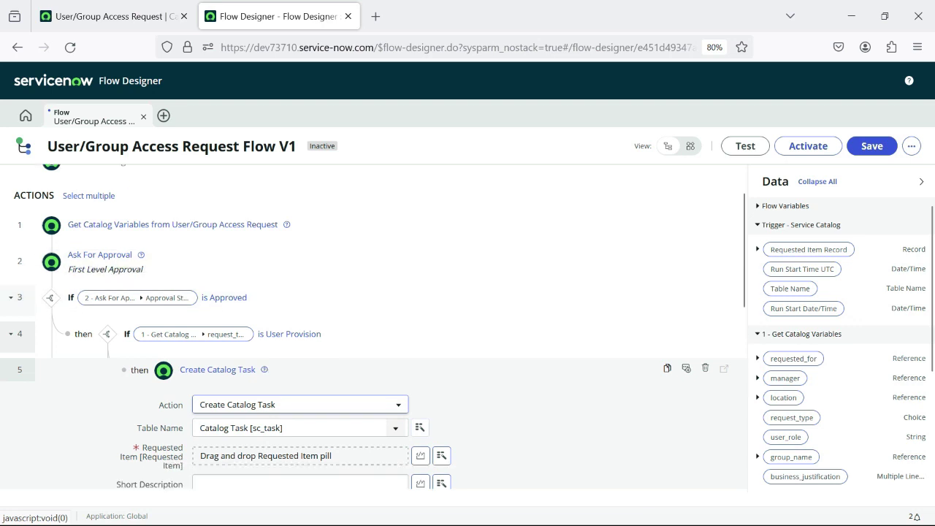
pyautogui.click(441, 289)
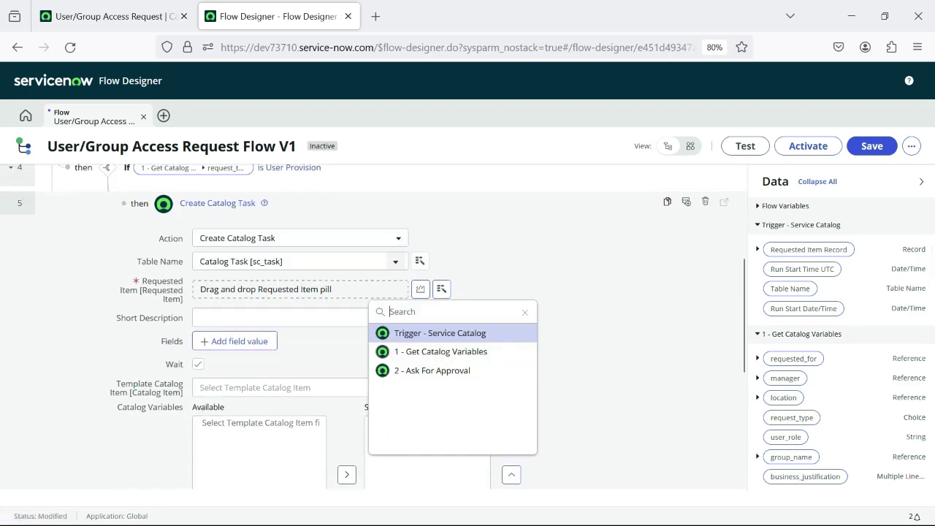
pyautogui.click(440, 333)
pyautogui.click(508, 333)
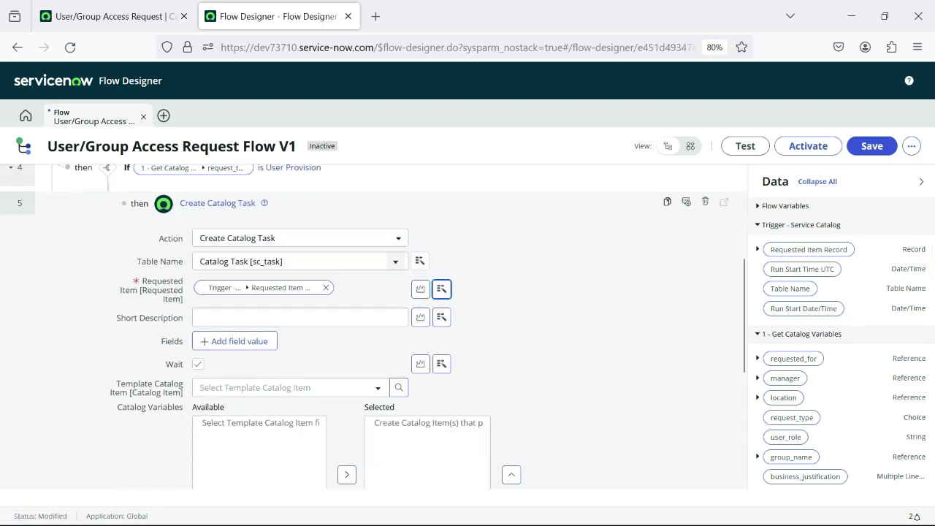
# Set the catalog task's short description to "User Provision Task" and finish the action.
pyautogui.scroll(-3, 508, 333)
pyautogui.scroll(2, 373, 327)
pyautogui.click(300, 252)
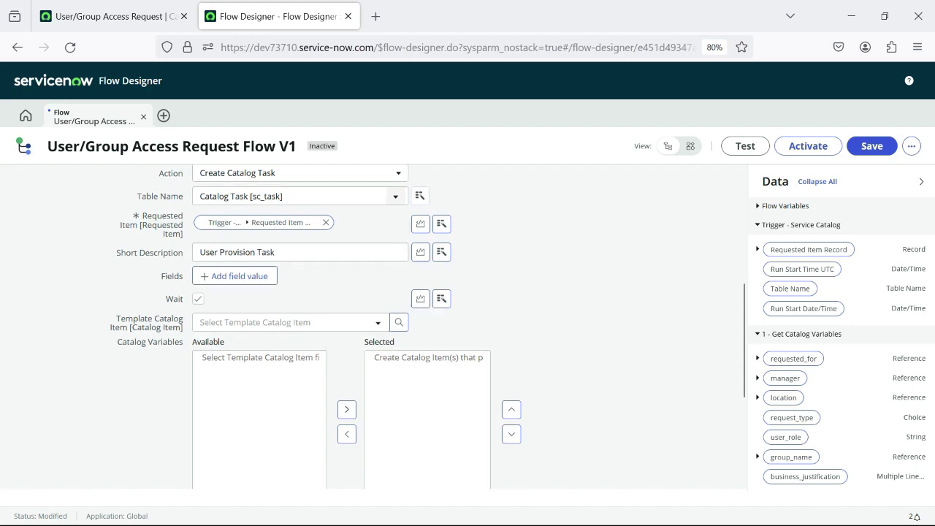
pyautogui.scroll(-5, 374, 325)
pyautogui.click(701, 337)
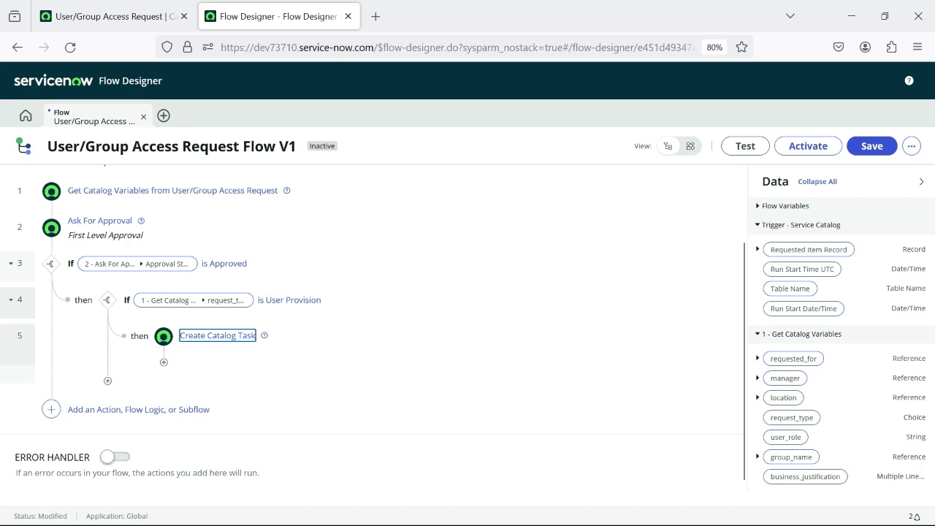
# Add a second If condition inside the approved branch, with the catalog variable request_type set to is Group Provision.
pyautogui.click(107, 381)
pyautogui.click(160, 371)
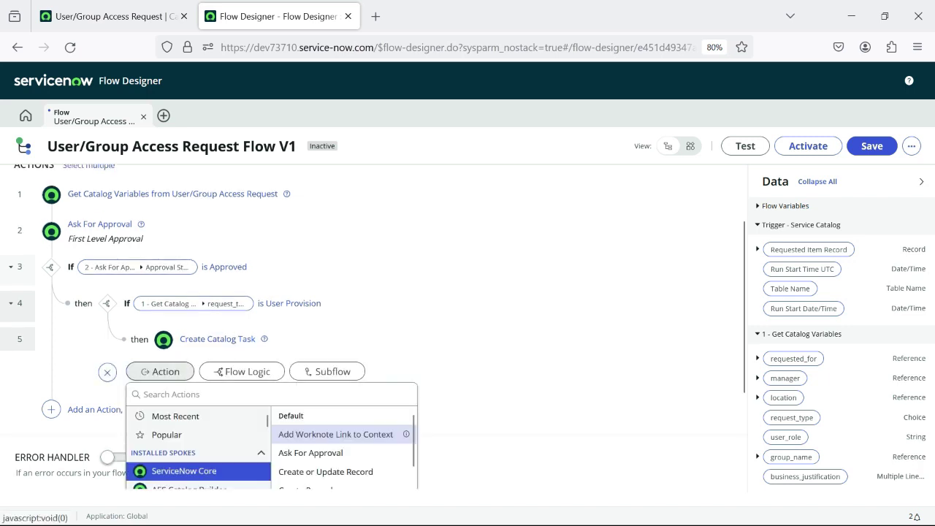
pyautogui.click(242, 371)
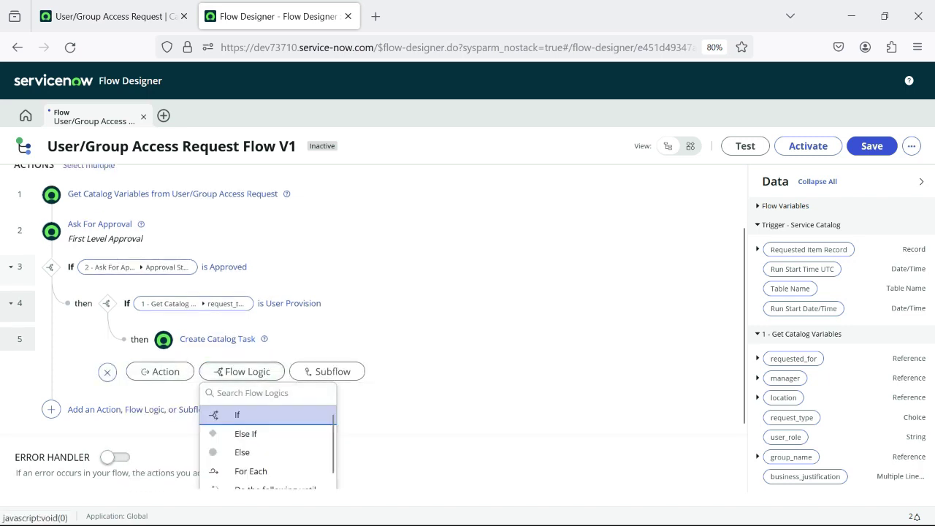
pyautogui.click(238, 415)
pyautogui.scroll(-3, 374, 327)
pyautogui.click(298, 325)
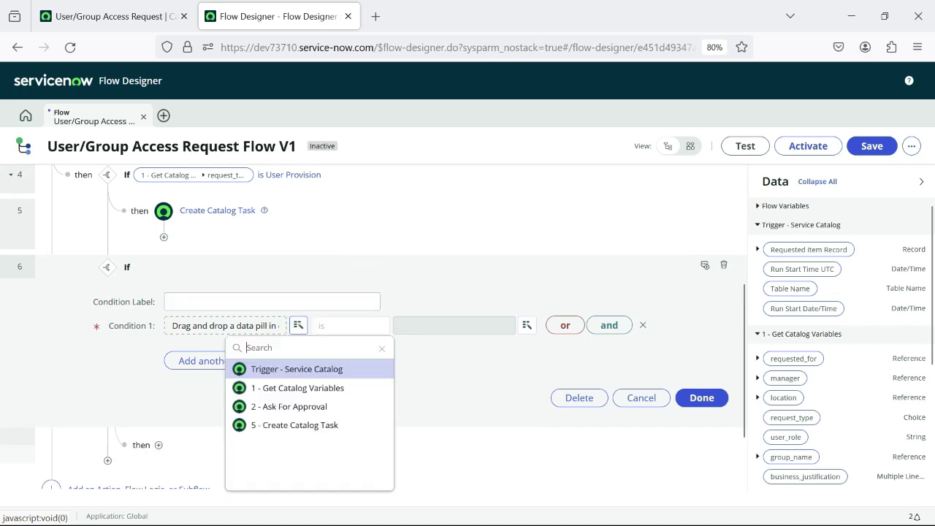
pyautogui.click(297, 388)
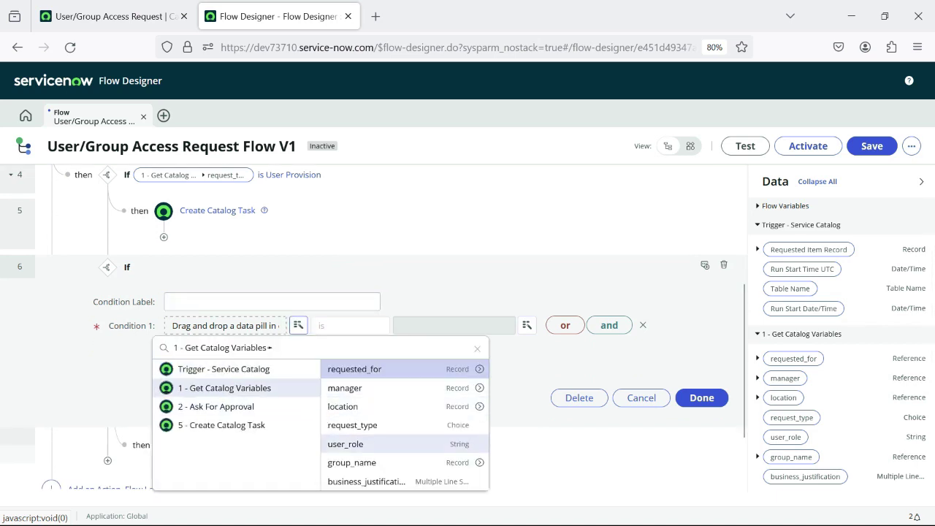
pyautogui.click(352, 424)
pyautogui.click(416, 326)
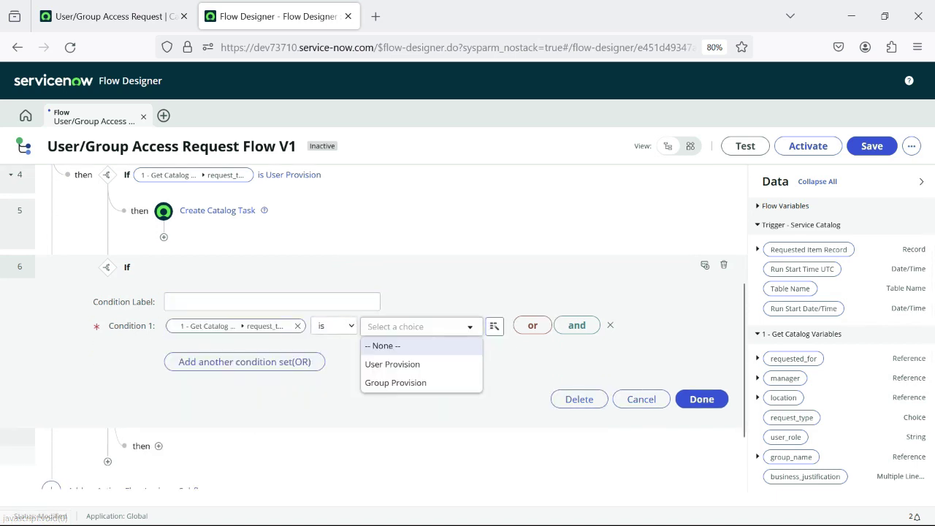
pyautogui.click(396, 383)
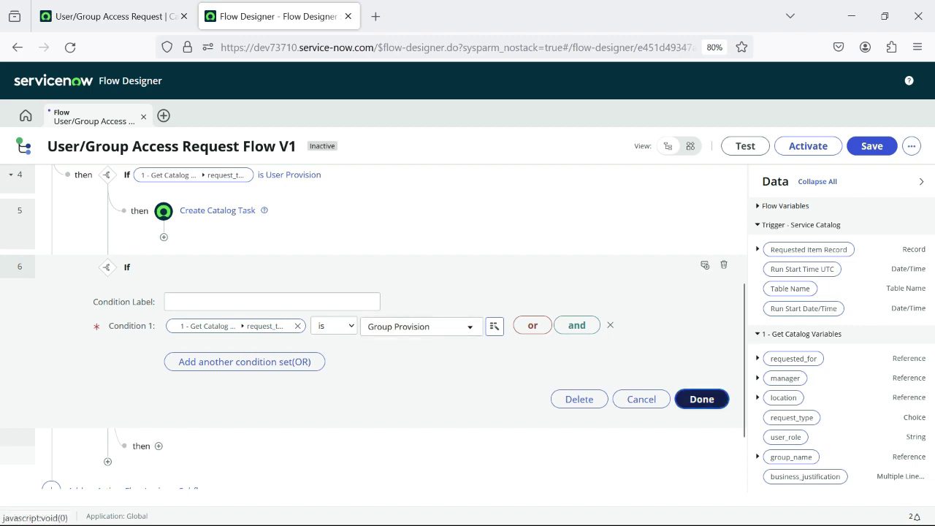
pyautogui.click(702, 399)
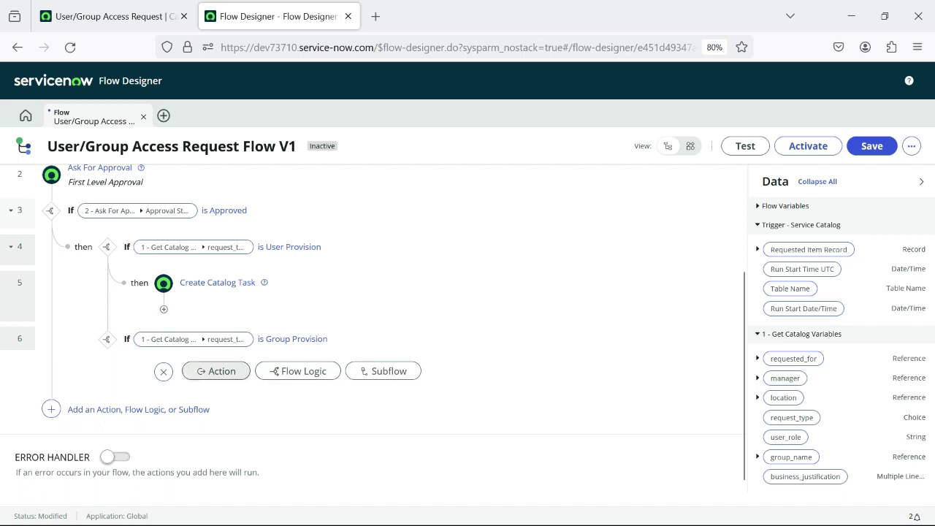
# Add an Ask For Approval action under the Group Provision condition with the trigger's Requested Item Record as its record.
pyautogui.click(216, 371)
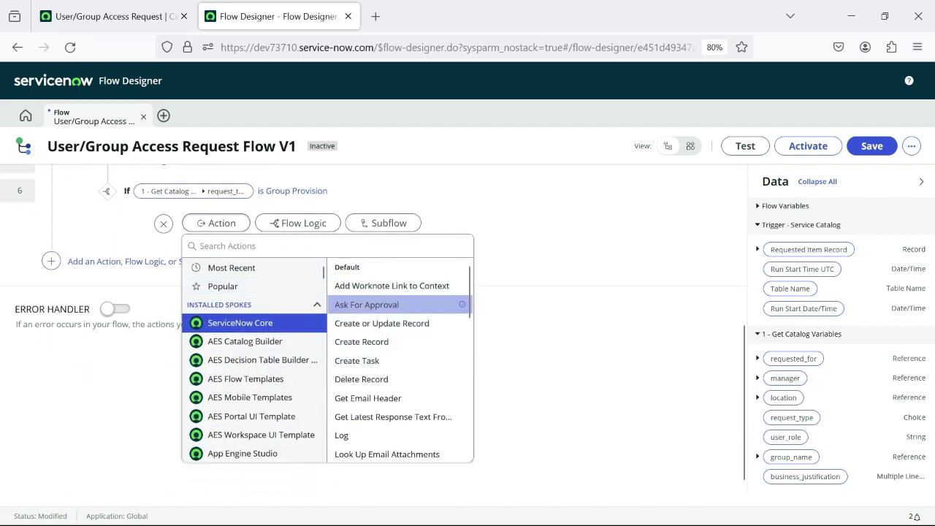
pyautogui.click(366, 304)
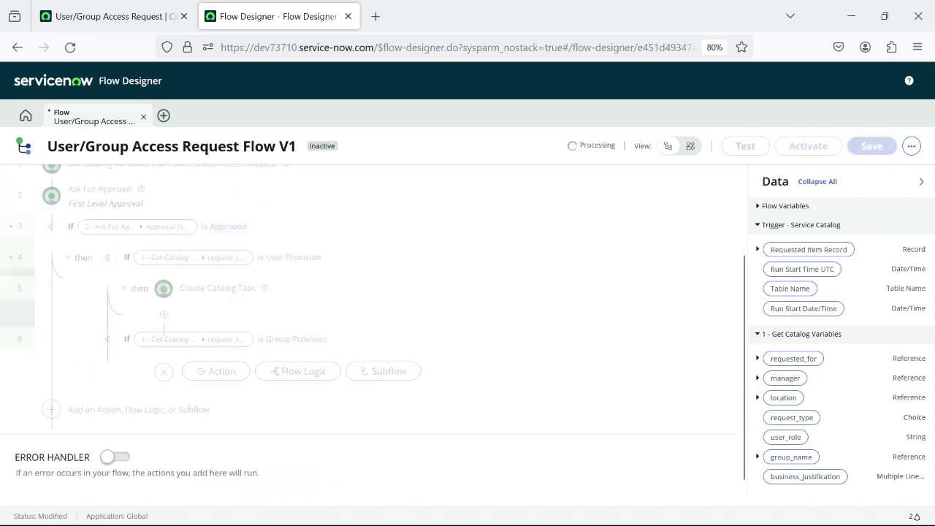
pyautogui.scroll(-3, 366, 311)
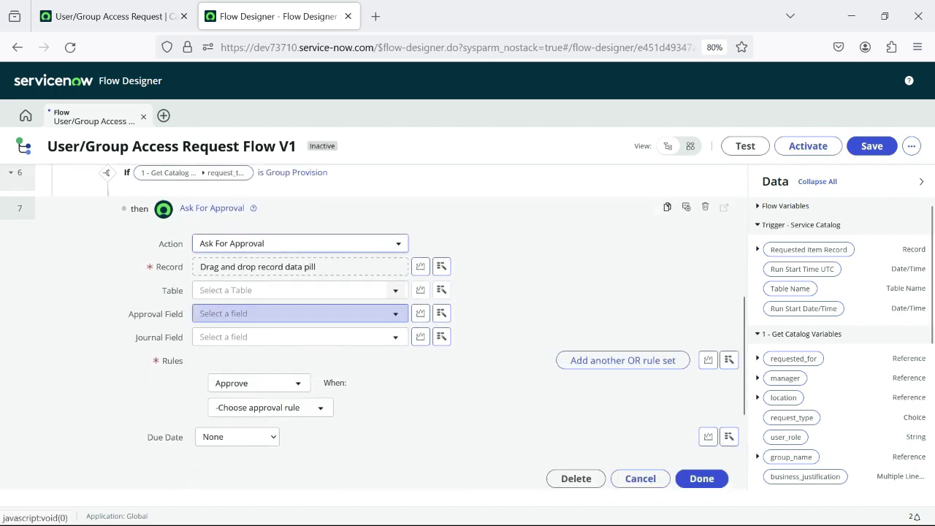
pyautogui.click(441, 266)
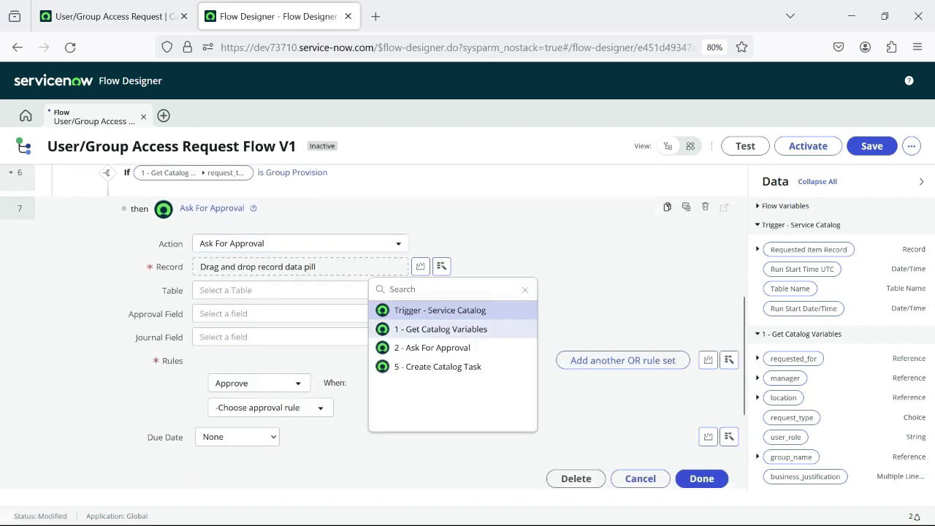
pyautogui.click(440, 311)
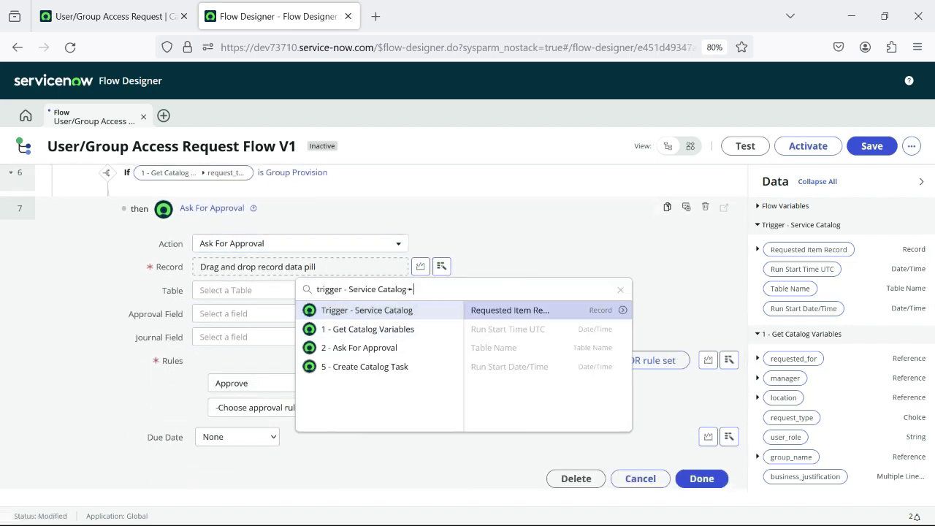
pyautogui.click(509, 310)
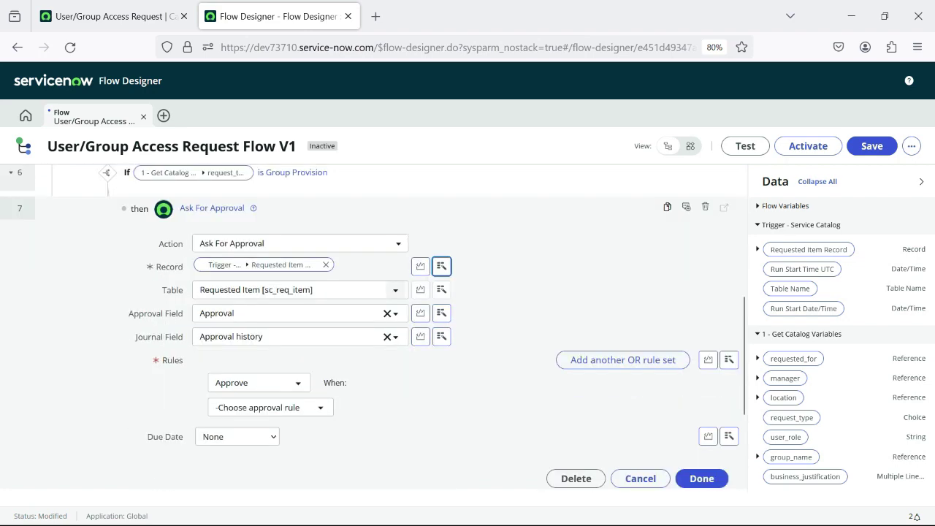
# Set the group approval's rule to Approve or Reject when Anyone approves or rejects.
pyautogui.click(259, 383)
pyautogui.click(241, 466)
pyautogui.click(271, 407)
pyautogui.scroll(-1, 270, 336)
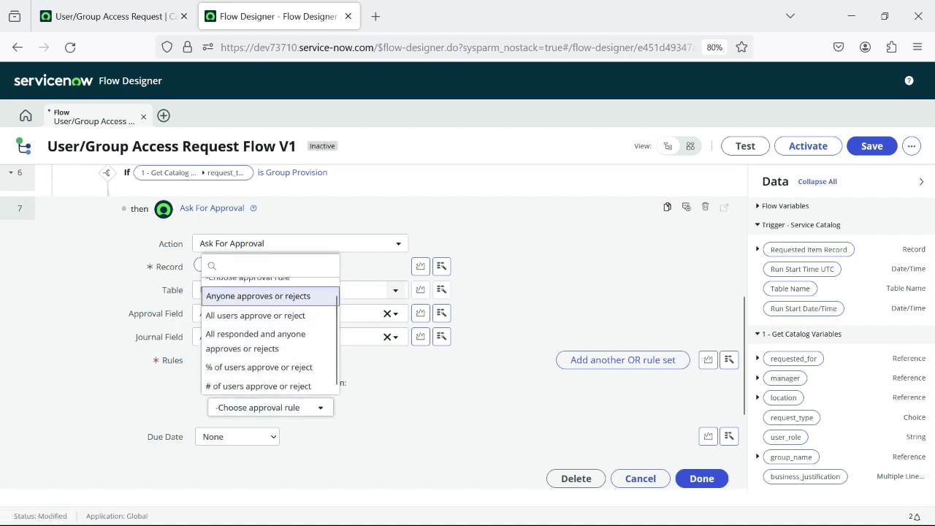
pyautogui.click(257, 296)
# Set the approver to the Manager of the catalog variable group_name and finish the group approval action.
pyautogui.click(496, 407)
pyautogui.click(475, 284)
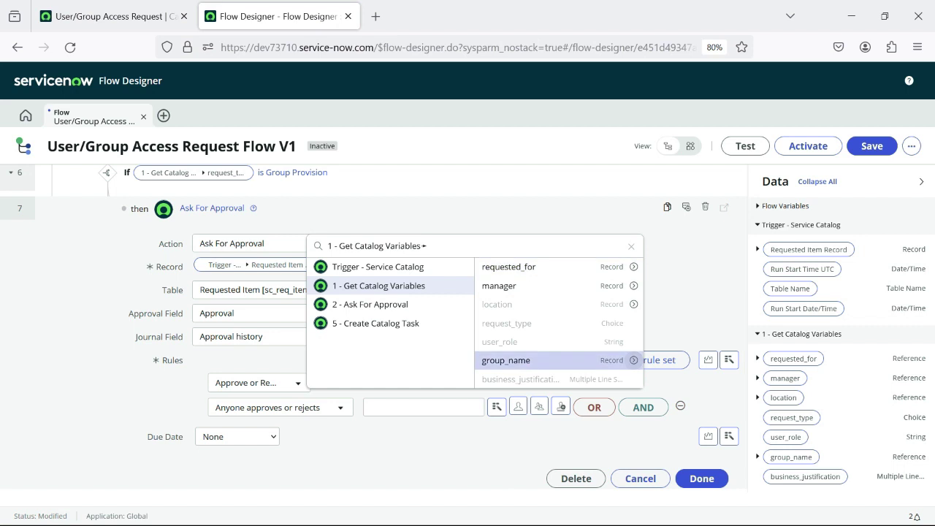
pyautogui.click(633, 360)
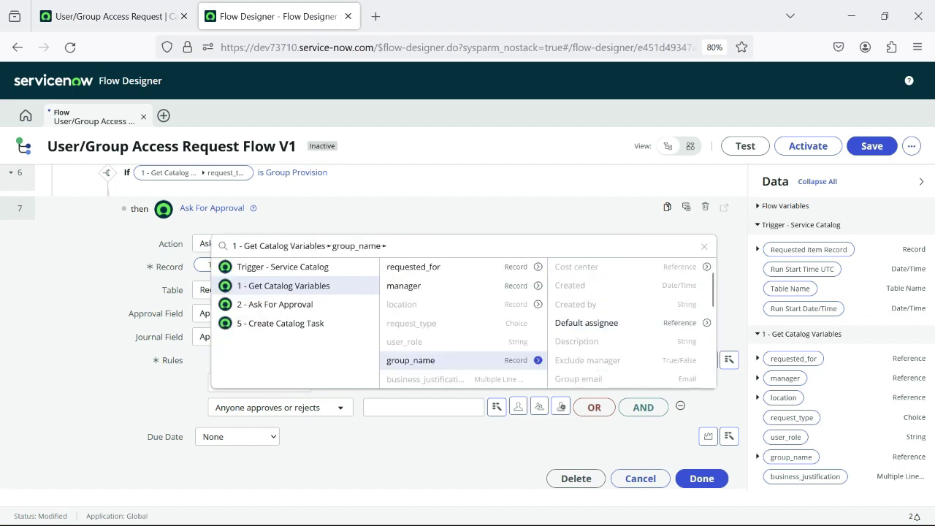
pyautogui.scroll(-5, 631, 321)
pyautogui.scroll(3, 632, 322)
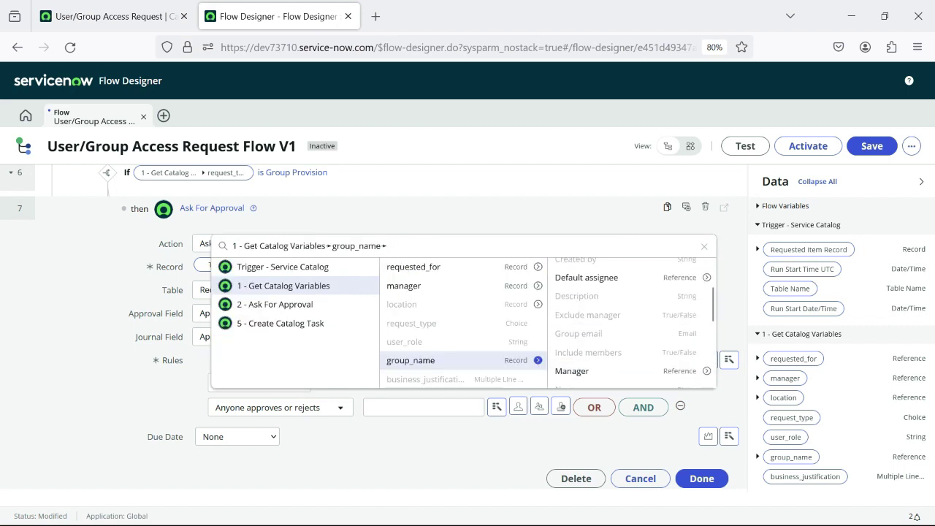
pyautogui.click(571, 370)
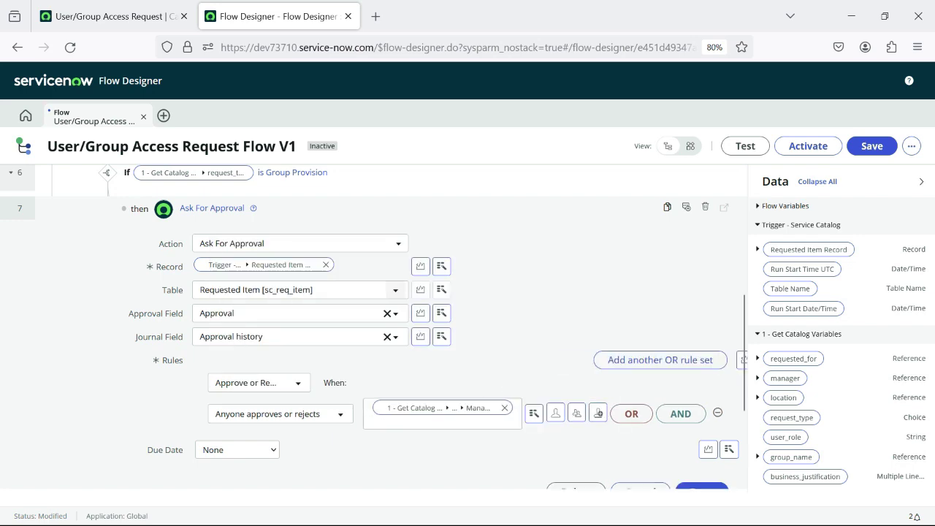
pyautogui.scroll(-2, 372, 329)
pyautogui.scroll(3, 373, 329)
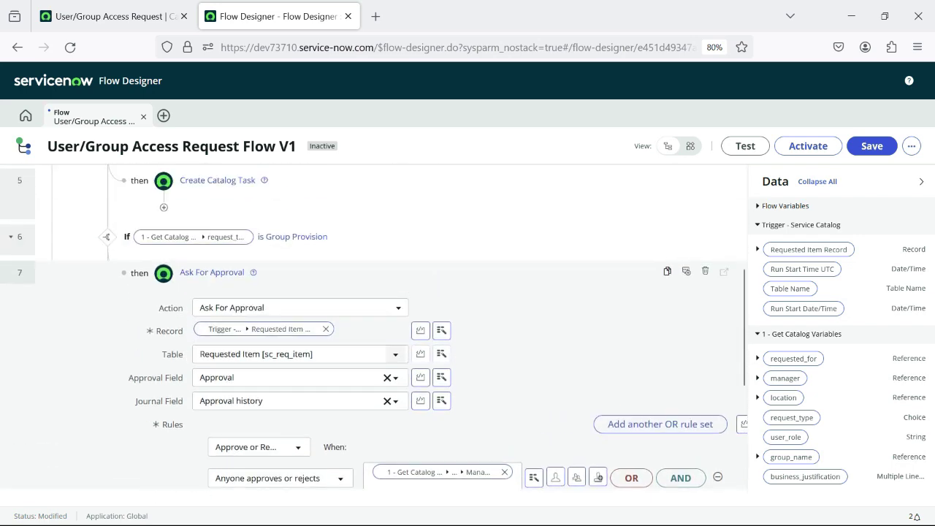
pyautogui.scroll(-2, 372, 329)
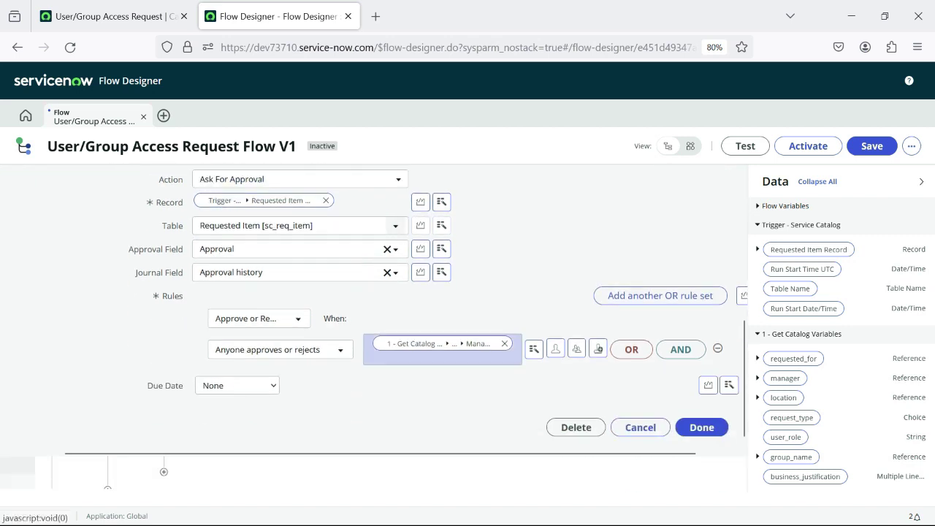
pyautogui.click(701, 427)
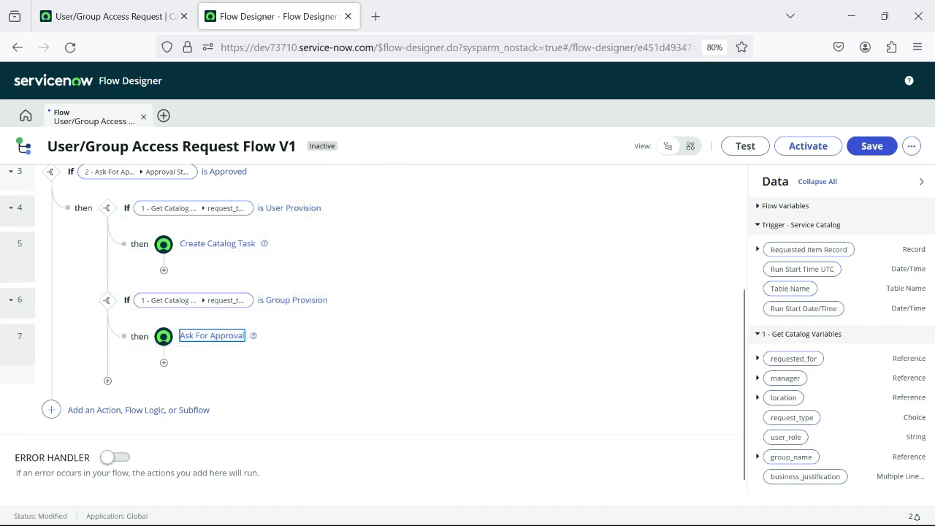
# Add an If flow logic after the Ask For Approval action inside the Group Provision branch.
pyautogui.click(164, 362)
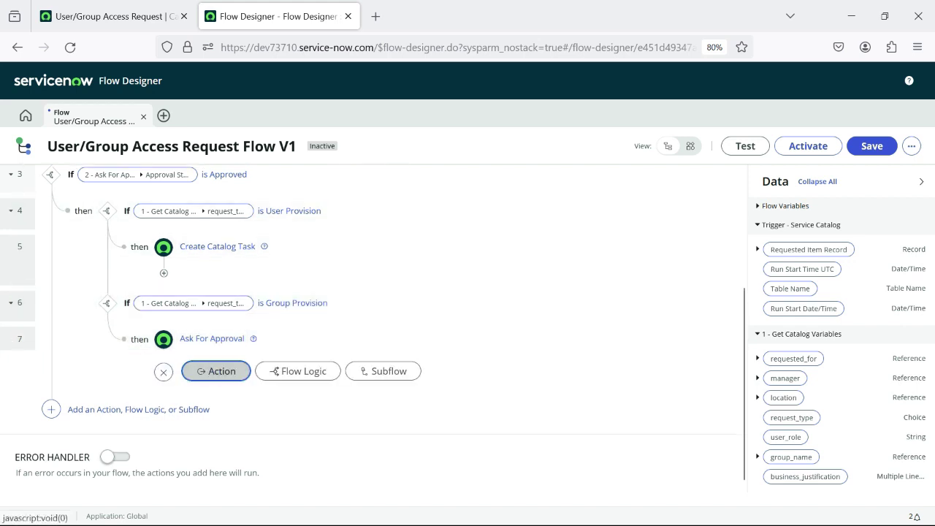
pyautogui.click(215, 371)
pyautogui.click(297, 371)
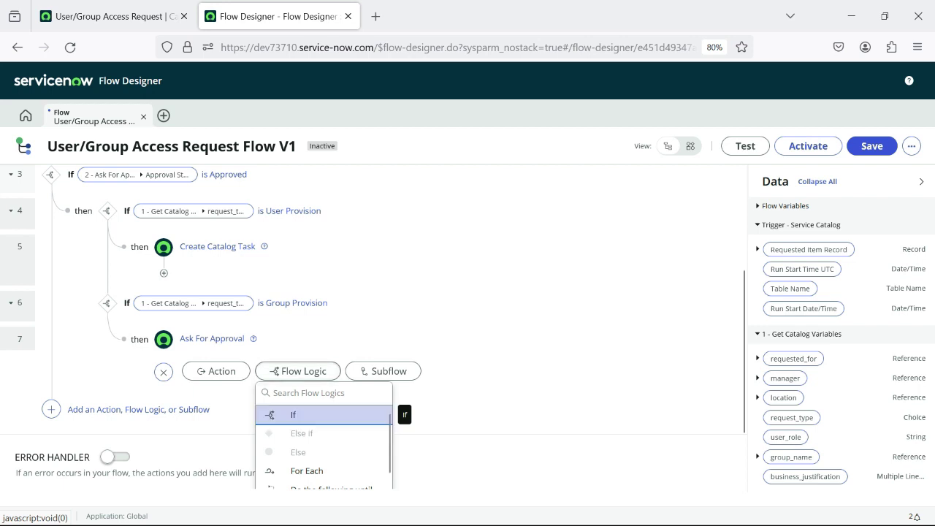
pyautogui.scroll(-3, 324, 467)
pyautogui.scroll(3, 324, 455)
pyautogui.click(293, 415)
# Set the new If condition to the group approval's Approval State is Approved and finish it.
pyautogui.click(326, 434)
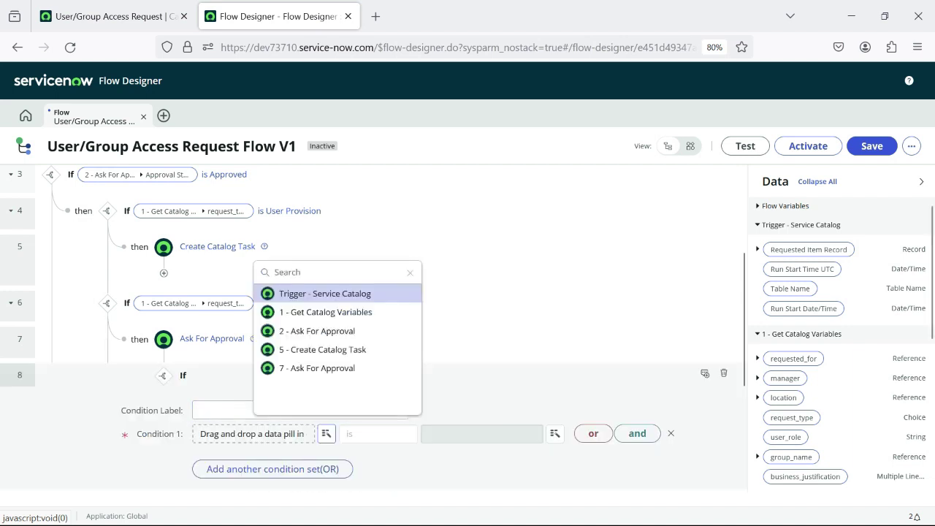
pyautogui.click(317, 368)
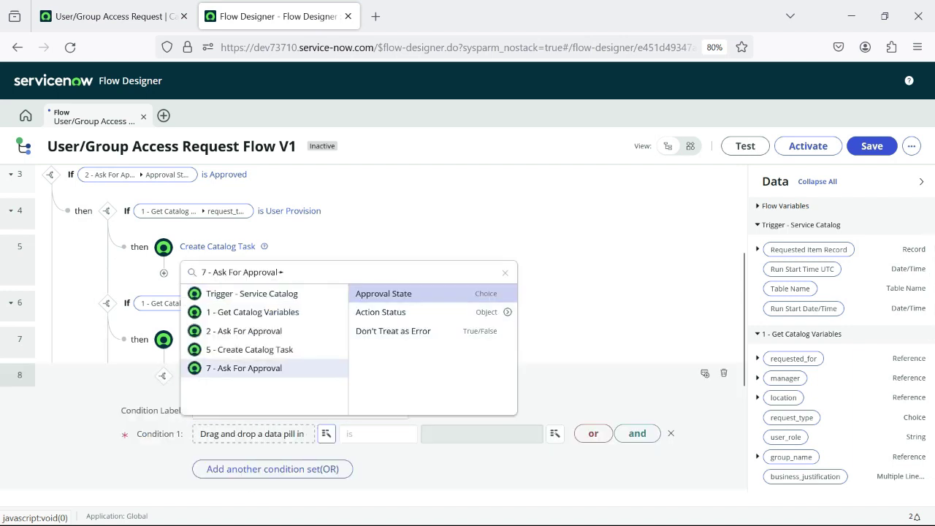
pyautogui.click(422, 294)
pyautogui.click(448, 435)
pyautogui.scroll(-1, 448, 375)
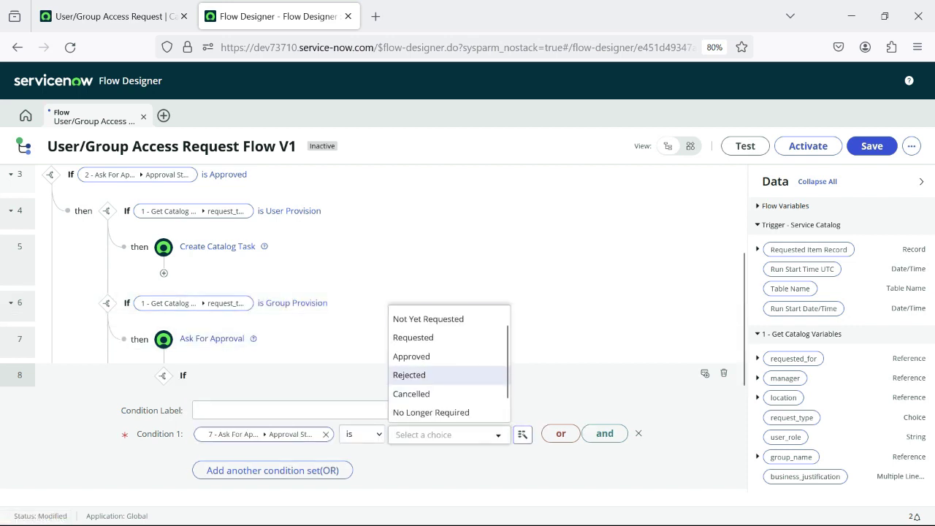
pyautogui.press('Up')
pyautogui.press('Return')
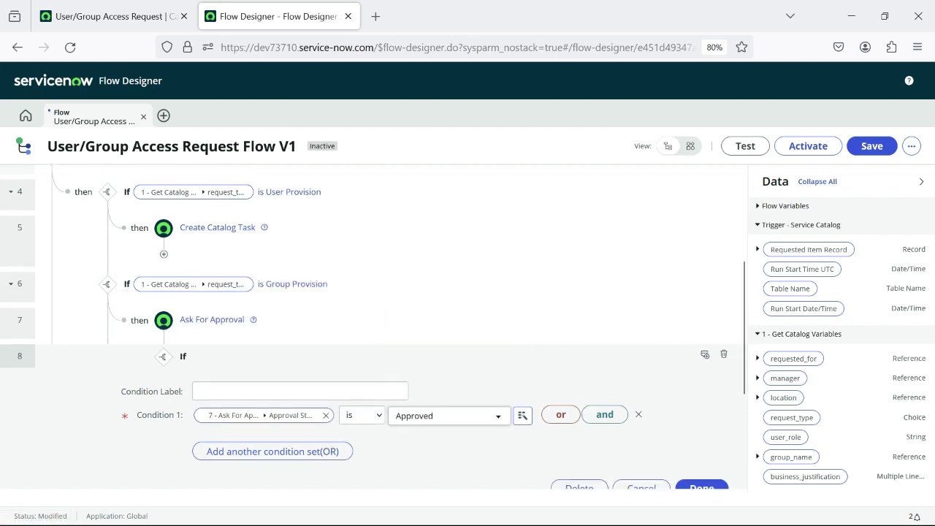
pyautogui.scroll(-2, 452, 365)
pyautogui.click(701, 379)
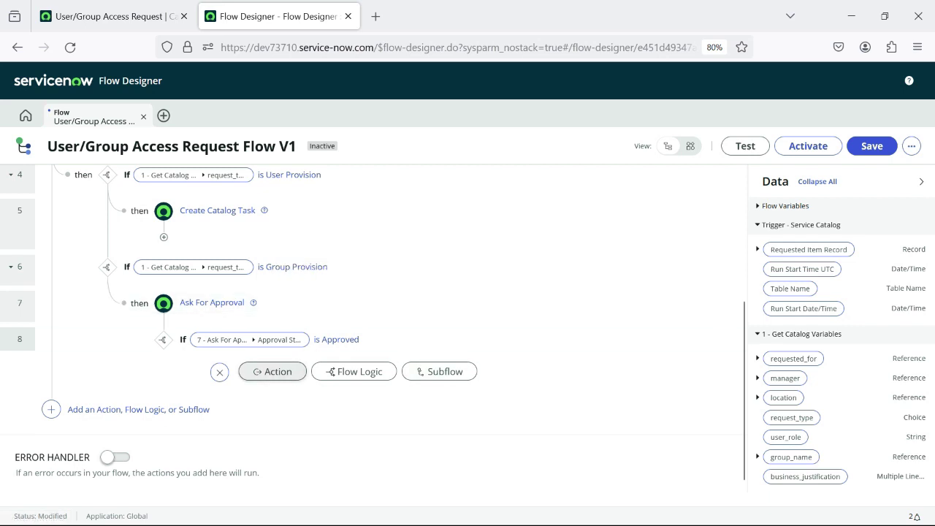
# Add a Create Catalog Task action under the group approval's Approved condition with the trigger's Requested Item Record as its requested item.
pyautogui.click(273, 372)
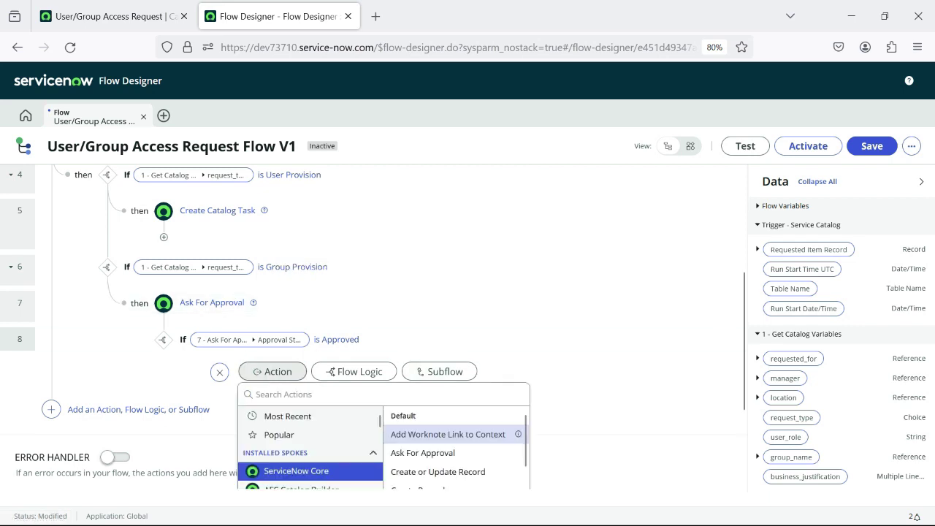
pyautogui.scroll(-2, 314, 398)
pyautogui.scroll(-3, 453, 387)
pyautogui.scroll(-2, 447, 387)
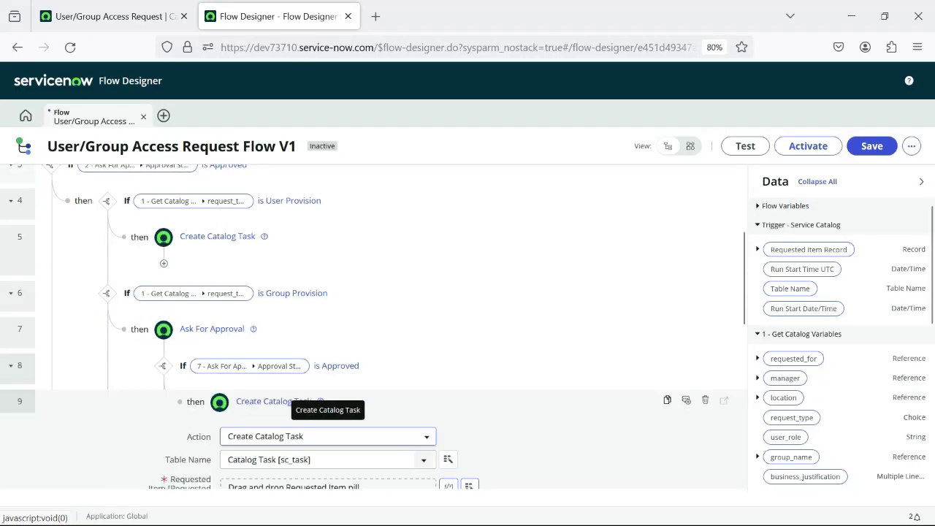
pyautogui.click(469, 294)
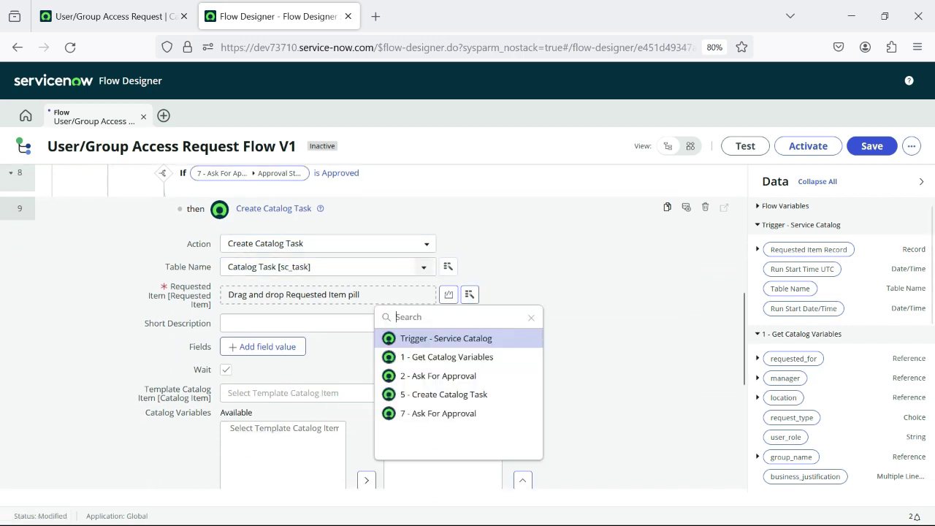
pyautogui.moveTo(447, 356); pyautogui.dragTo(445, 341)
pyautogui.click(446, 356)
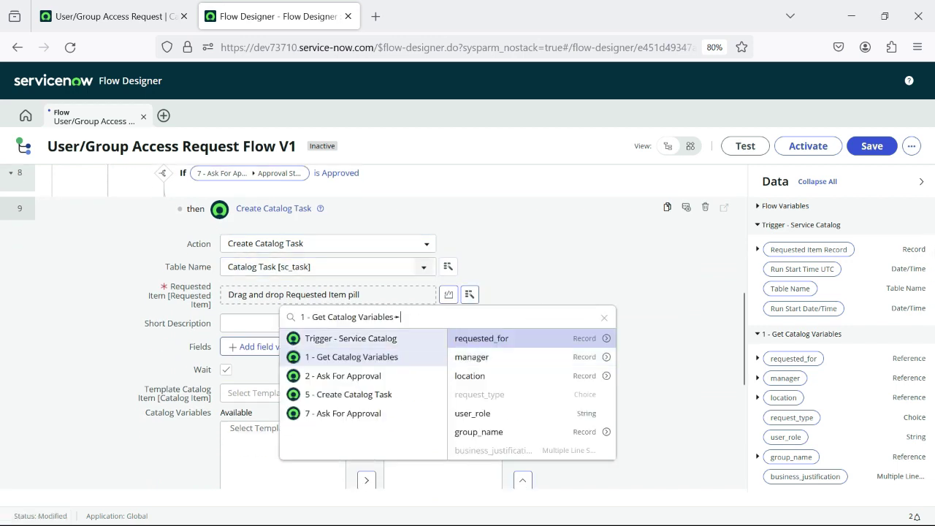
pyautogui.click(398, 339)
pyautogui.click(494, 338)
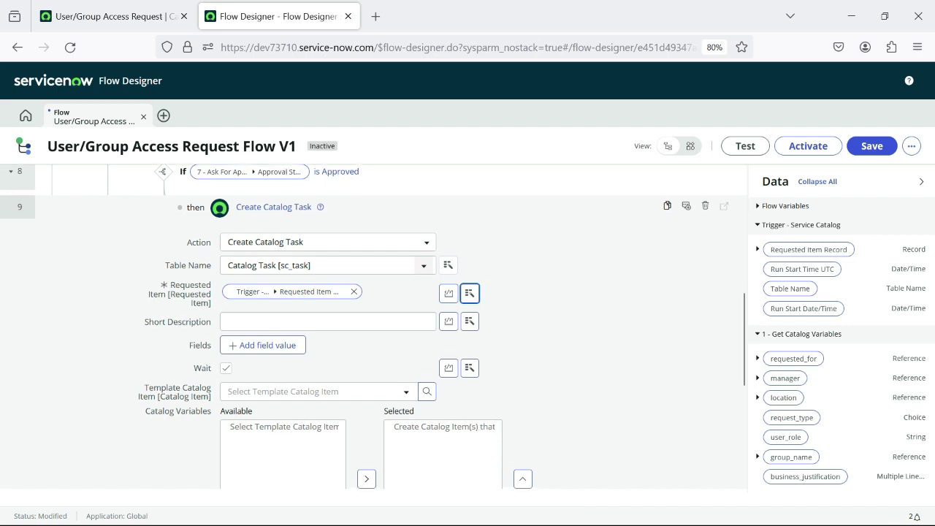
# Set the catalog task's short description to "Group Provision Task" and finish the action.
pyautogui.scroll(-3, 407, 301)
pyautogui.scroll(1, 350, 260)
pyautogui.click(327, 258)
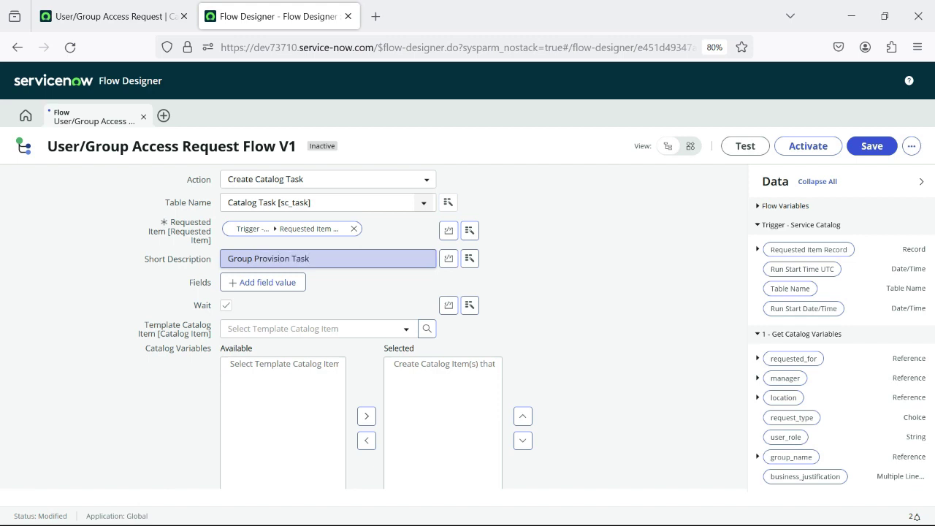
pyautogui.scroll(-3, 321, 329)
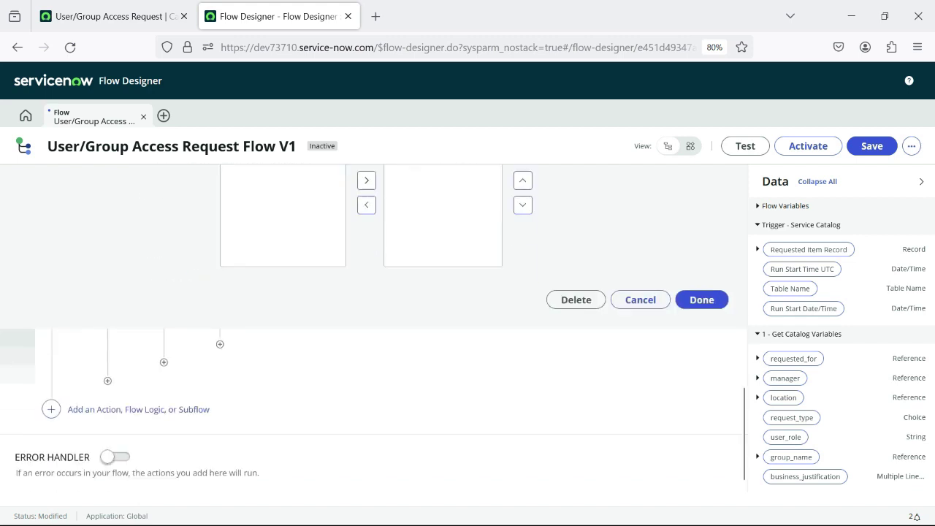
pyautogui.scroll(1, 365, 329)
pyautogui.click(701, 427)
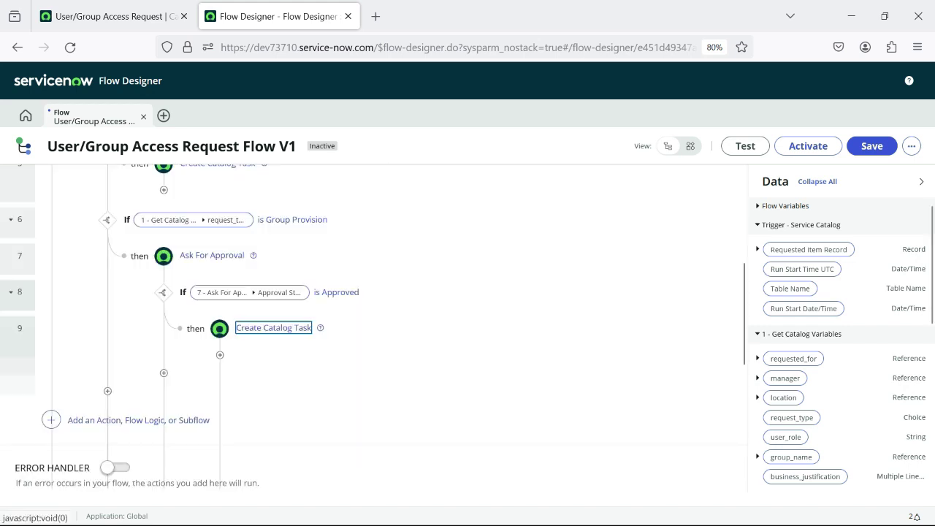
# Annotate the Ask For Approval action in the Group Provision branch with "Second Level Approval".
pyautogui.scroll(-1, 314, 336)
pyautogui.scroll(1, 314, 339)
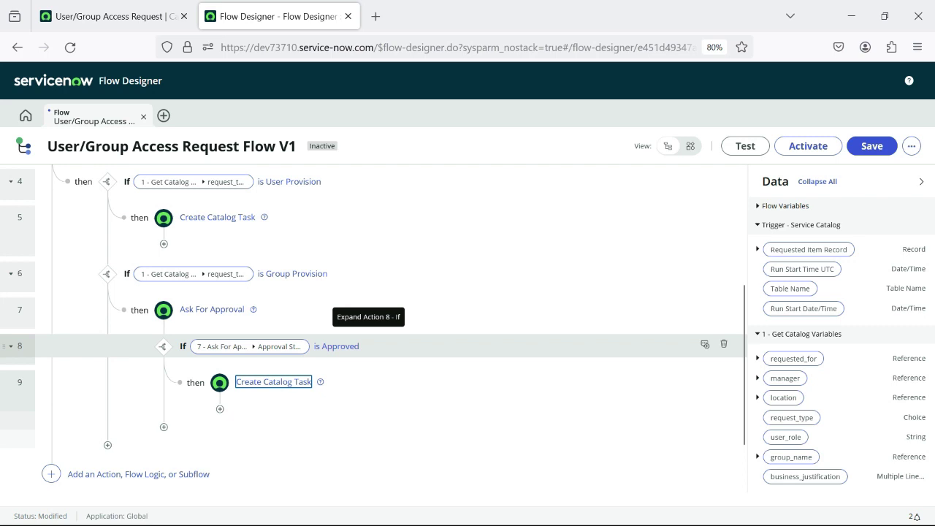
pyautogui.scroll(4, 365, 329)
pyautogui.scroll(-2, 365, 329)
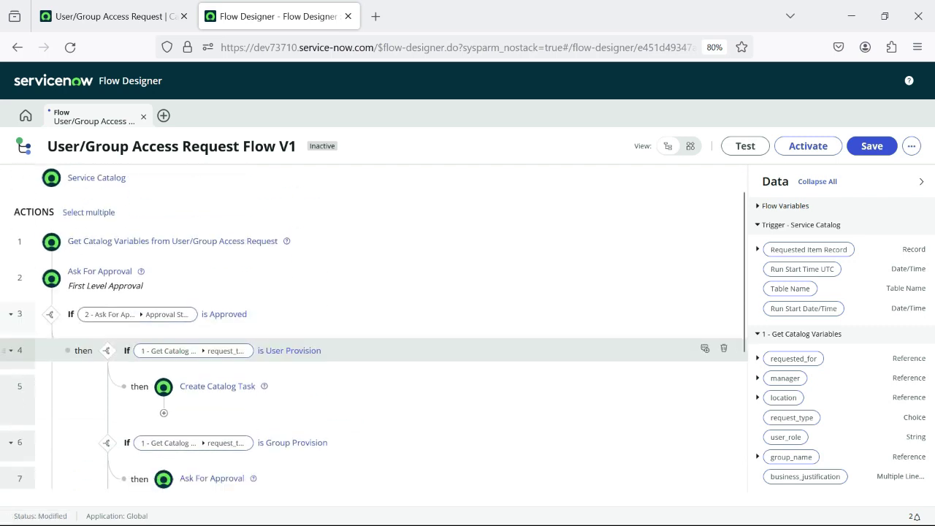
pyautogui.scroll(-3, 365, 328)
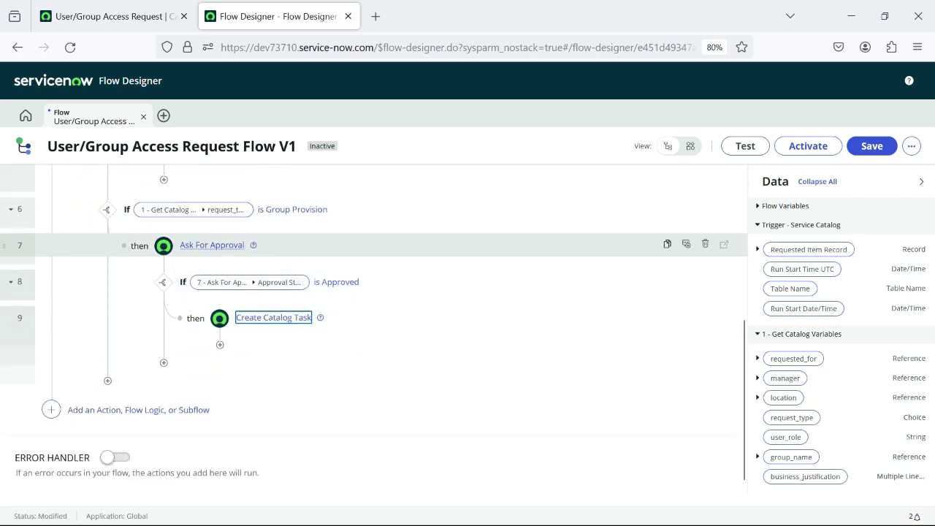
pyautogui.scroll(2, 365, 329)
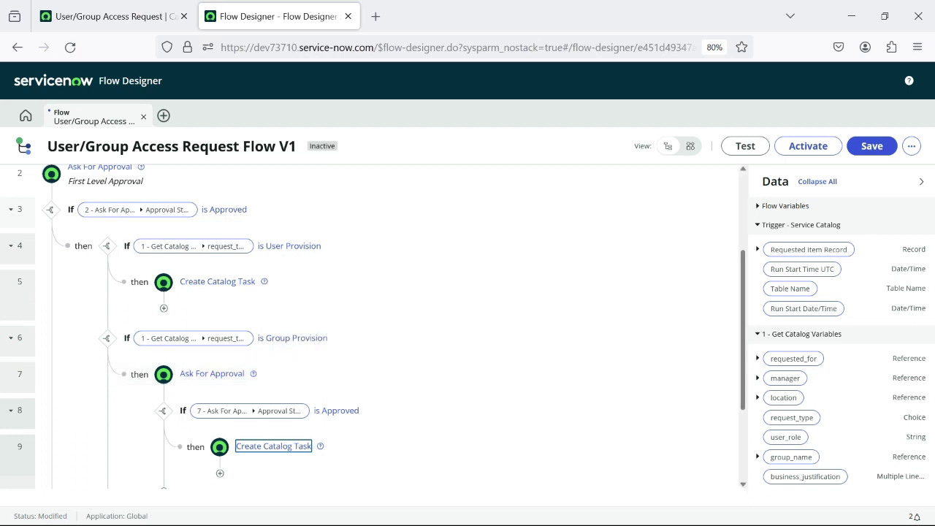
pyautogui.click(686, 372)
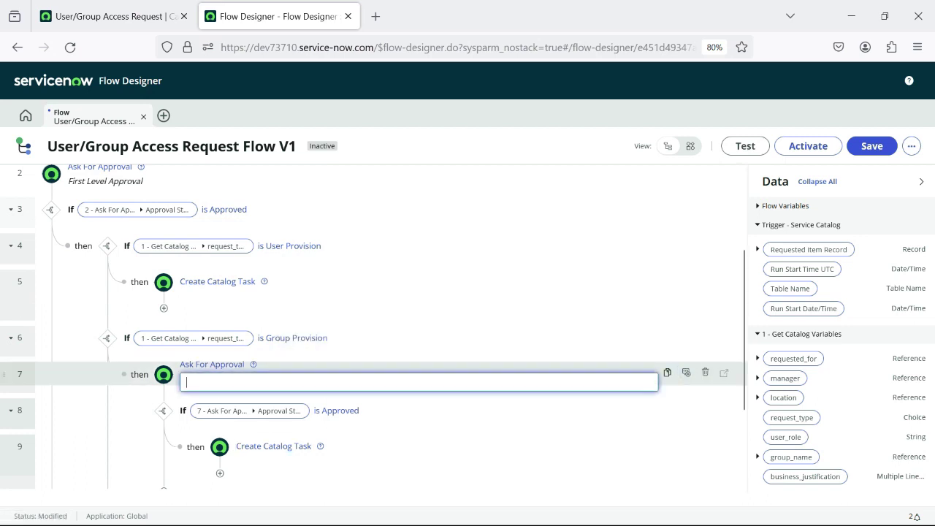
pyautogui.write('Second Level Approval')
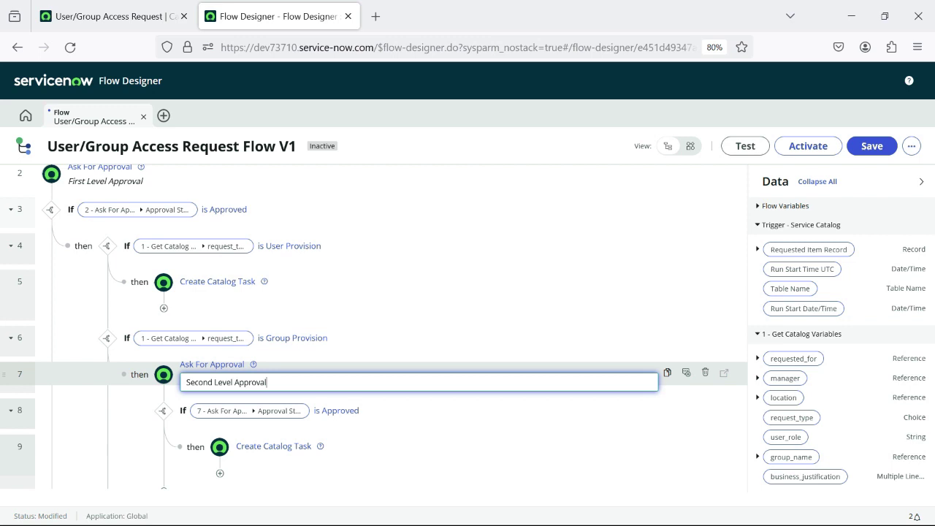
pyautogui.press('Return')
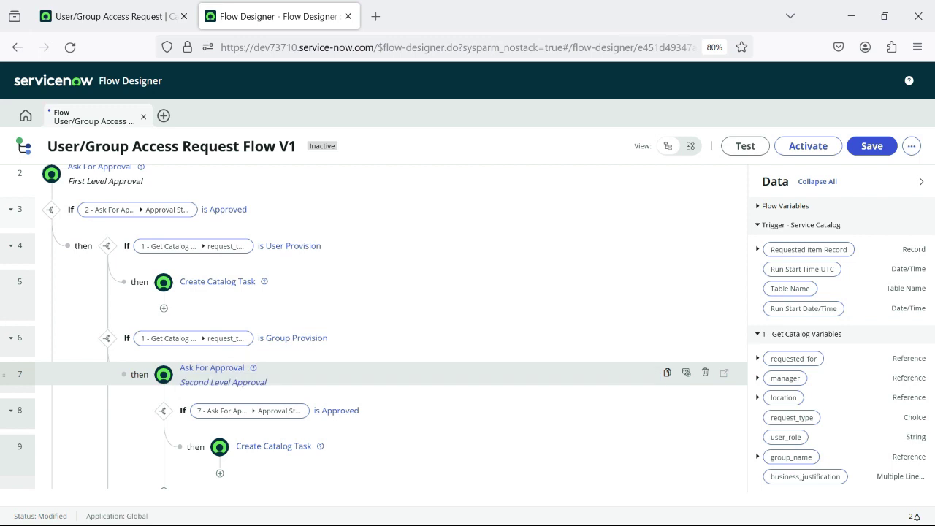
# Review the whole flow from the Service Catalog trigger through the approvals, conditions and catalog tasks.
pyautogui.scroll(2, 366, 329)
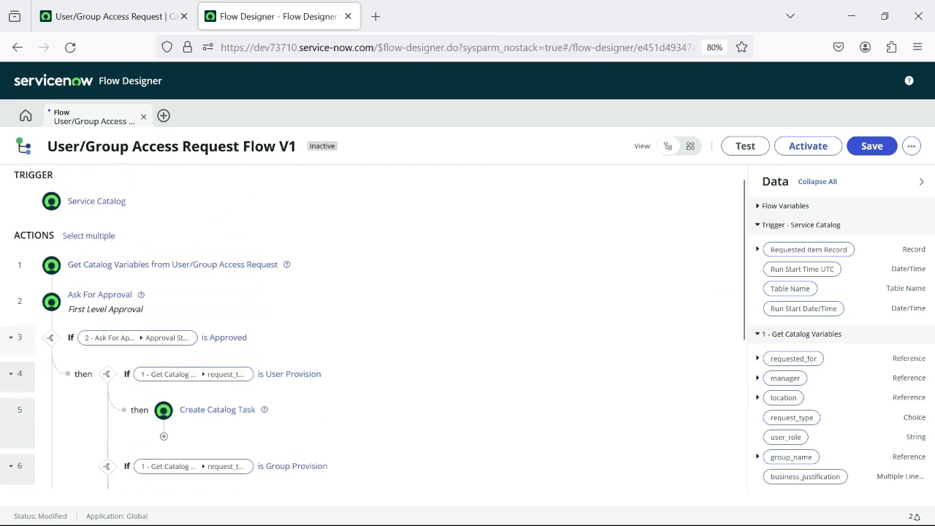
pyautogui.scroll(-2, 365, 329)
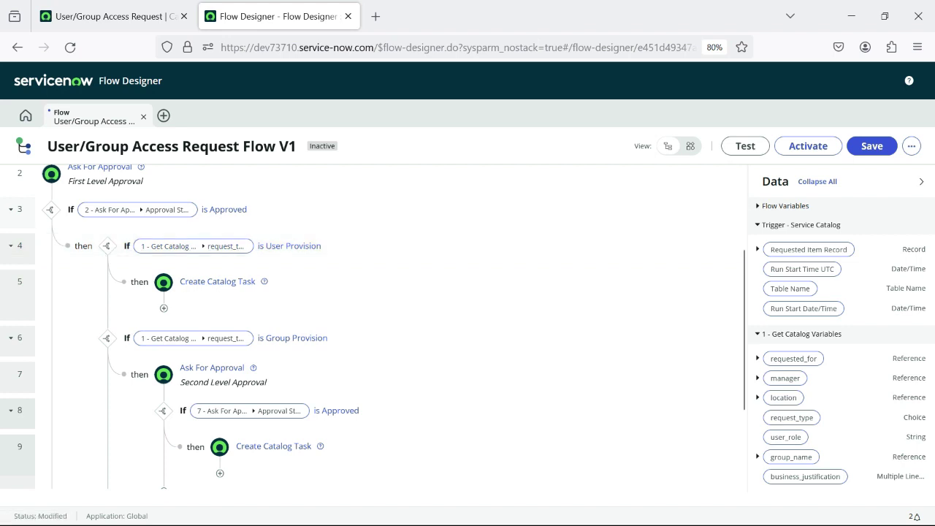
pyautogui.scroll(-2, 365, 310)
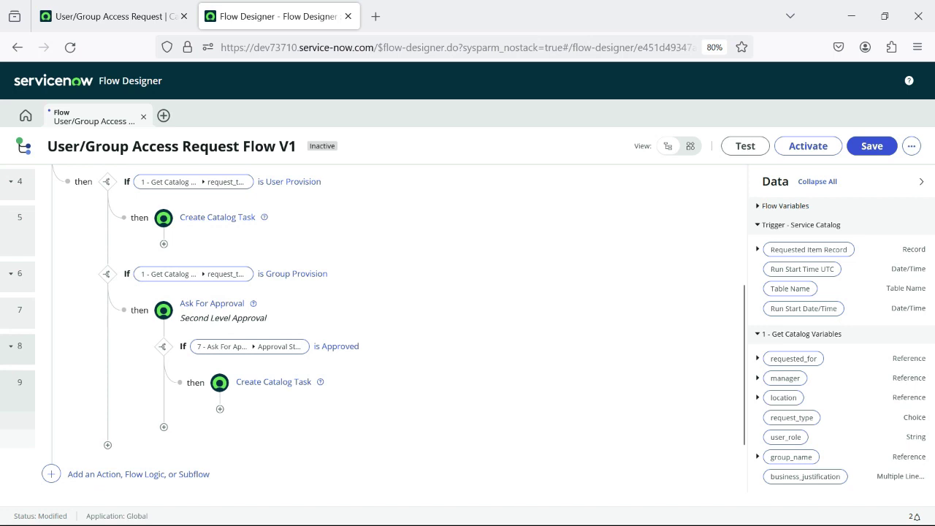
pyautogui.scroll(-2, 365, 409)
pyautogui.scroll(8, 365, 409)
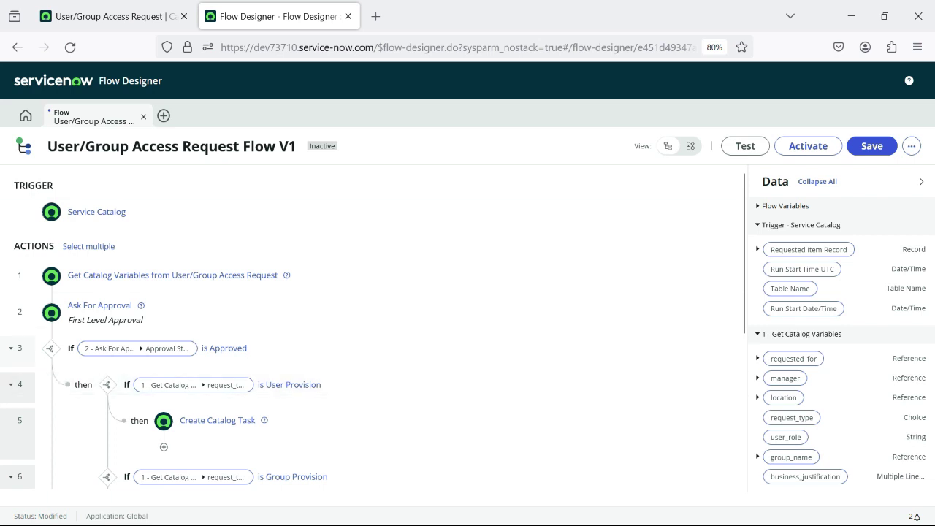
pyautogui.scroll(-4, 372, 329)
pyautogui.scroll(4, 373, 329)
# Add the stages from the Requested Item template to the flow's stages.
pyautogui.click(910, 145)
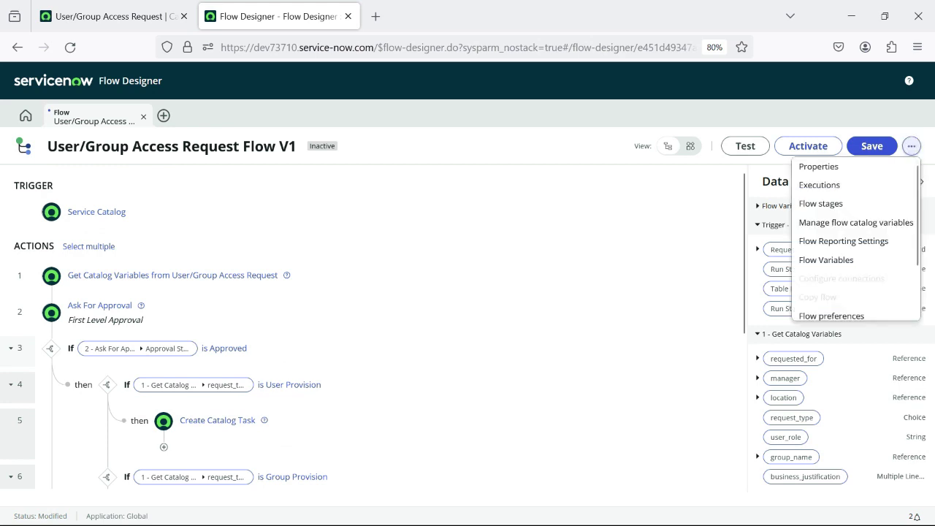
pyautogui.click(821, 203)
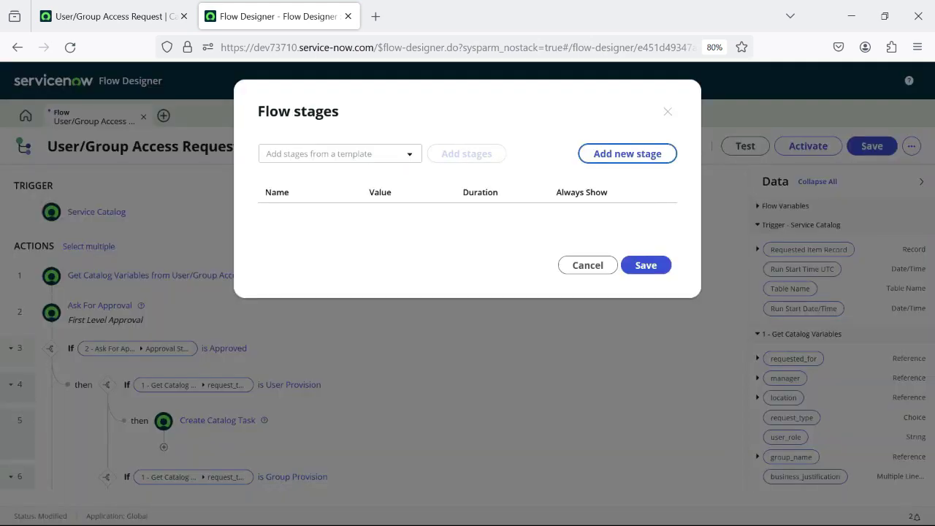
pyautogui.click(336, 154)
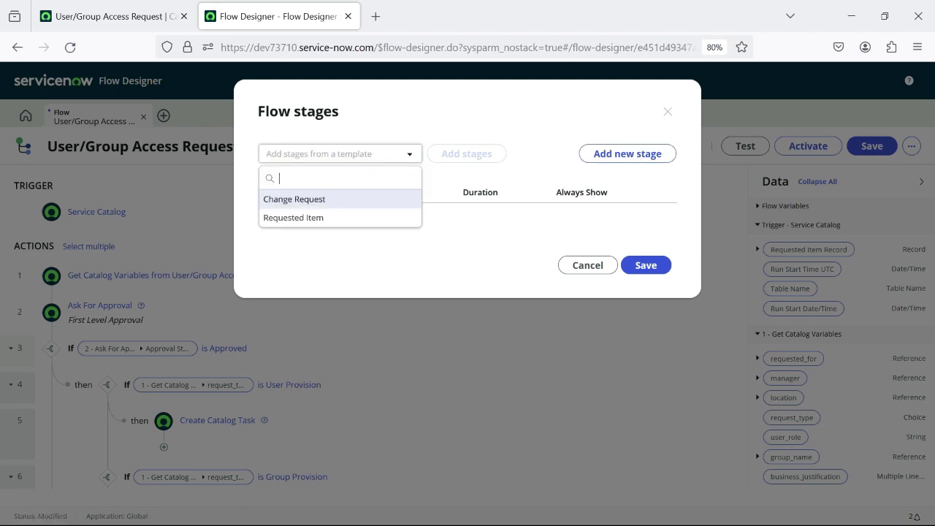
pyautogui.press('Down')
pyautogui.press('Return')
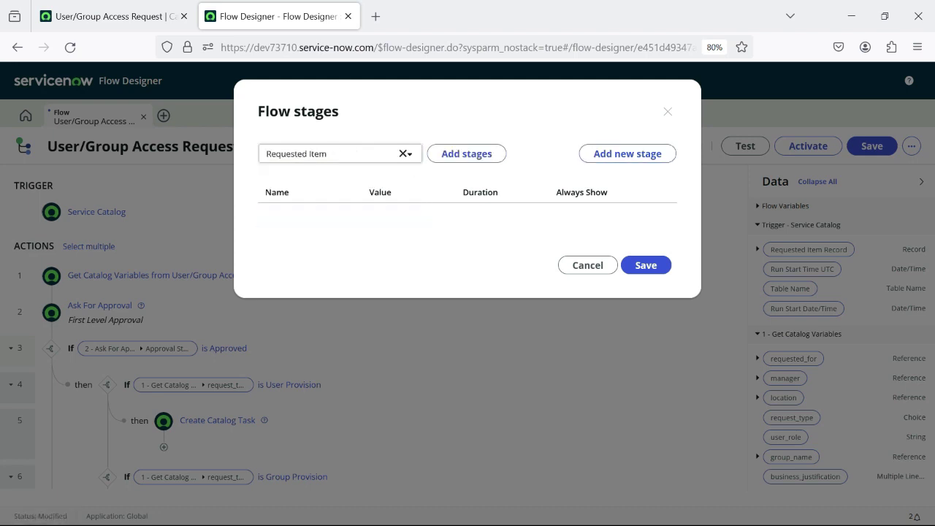
pyautogui.press('Tab')
pyautogui.press('Return')
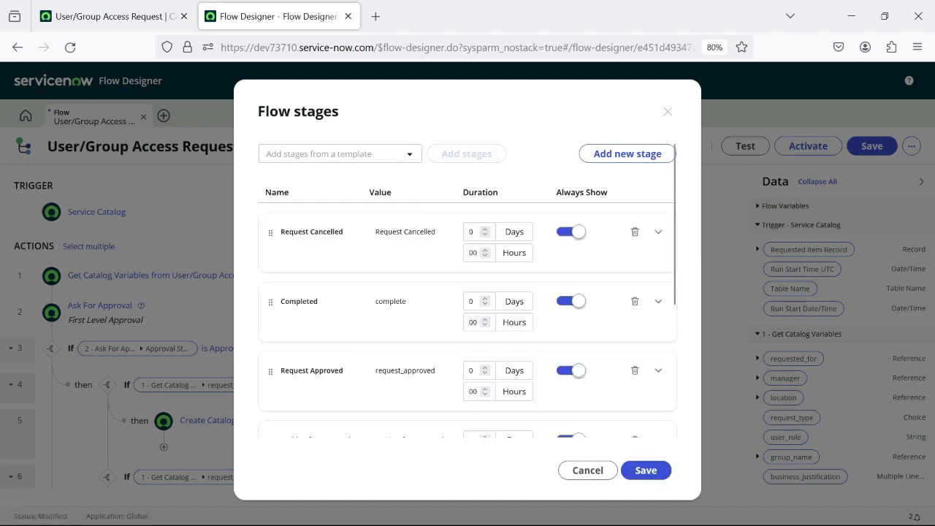
# Review the names, values, durations and visibility settings of the flow stages from Request Cancelled to Delivery.
pyautogui.scroll(-3, 467, 271)
pyautogui.scroll(2, 467, 270)
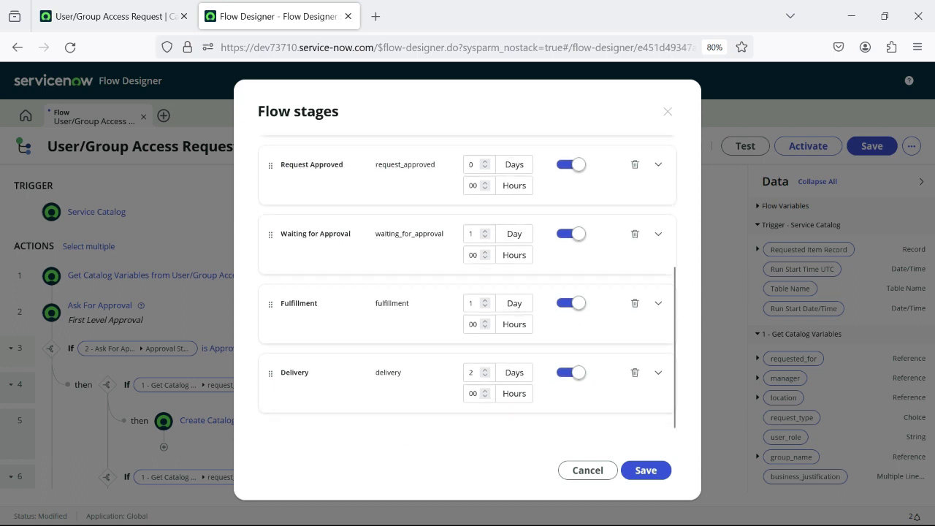
pyautogui.scroll(-2, 467, 288)
pyautogui.scroll(4, 468, 287)
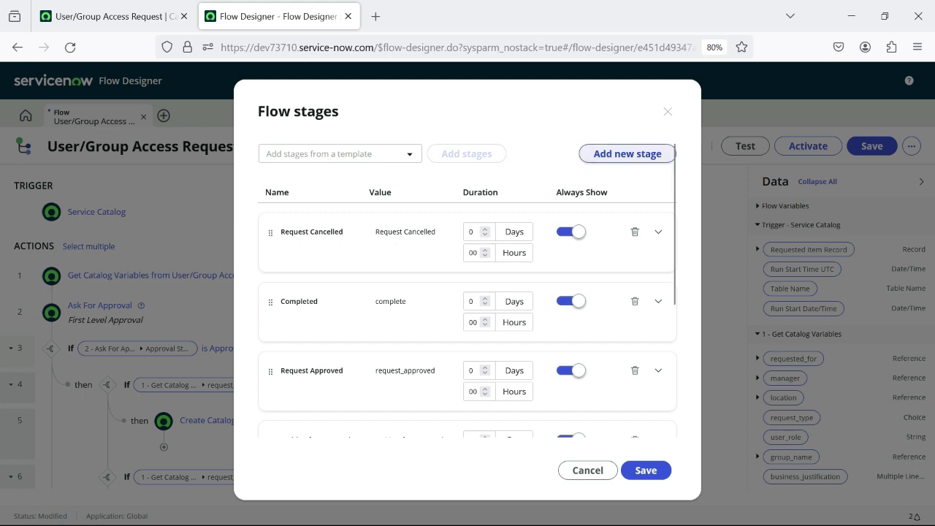
pyautogui.scroll(-2, 411, 370)
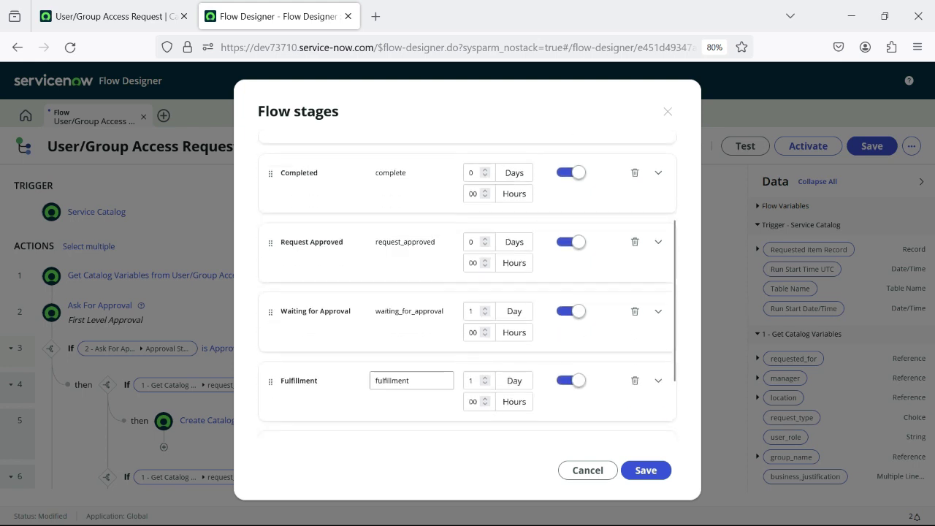
pyautogui.scroll(-1, 411, 370)
pyautogui.scroll(3, 411, 370)
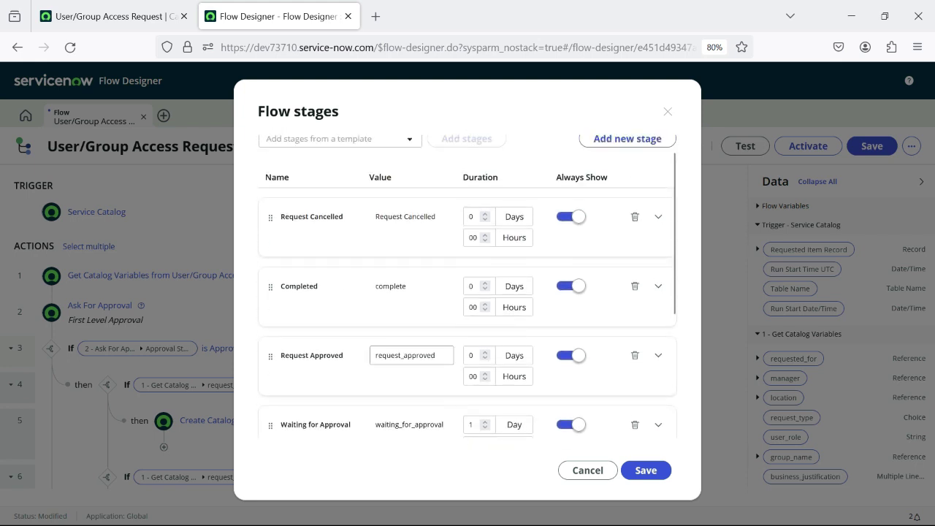
pyautogui.scroll(-3, 411, 355)
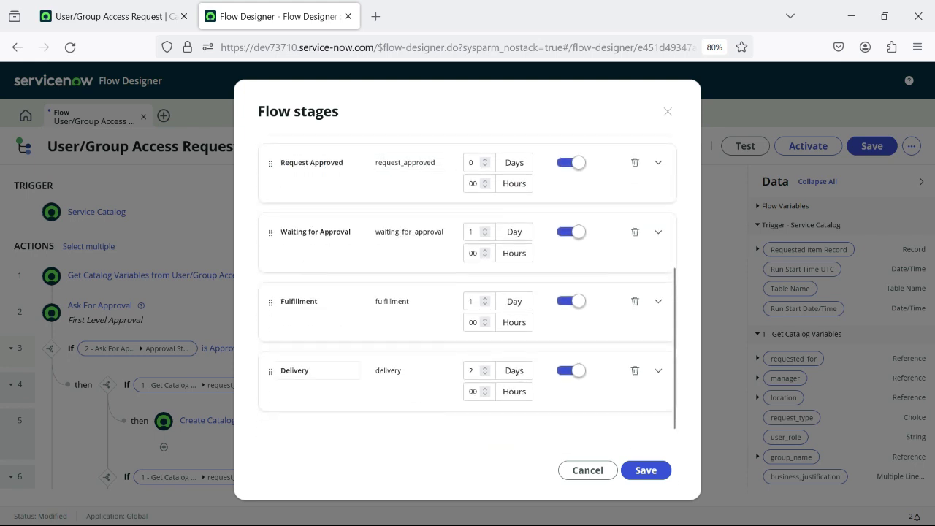
pyautogui.scroll(2, 406, 301)
pyautogui.scroll(-2, 406, 301)
pyautogui.scroll(4, 314, 370)
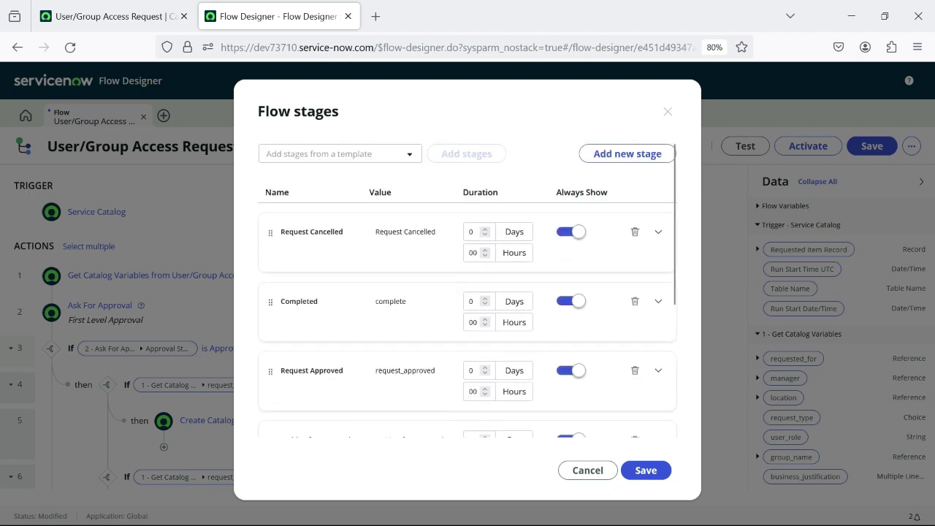
# Save the flow stages and then the flow itself.
pyautogui.scroll(-4, 468, 328)
pyautogui.click(646, 470)
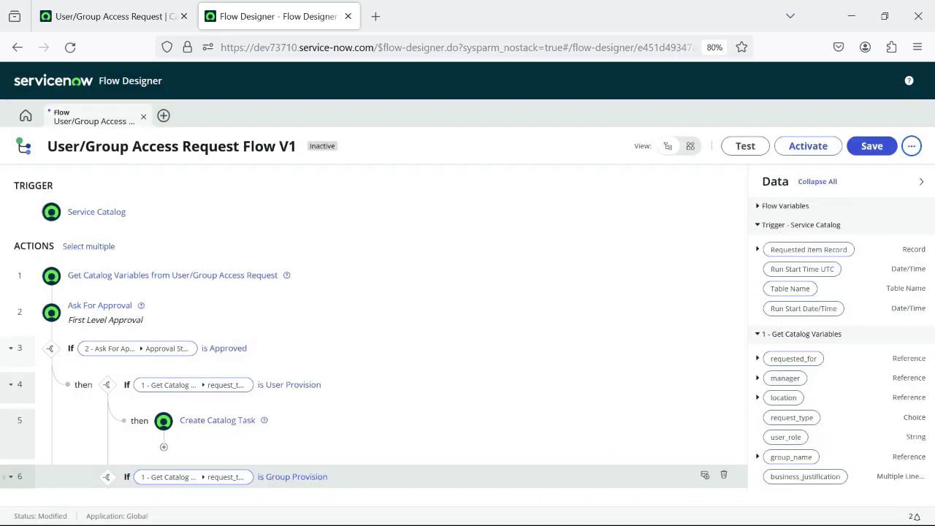
pyautogui.click(872, 145)
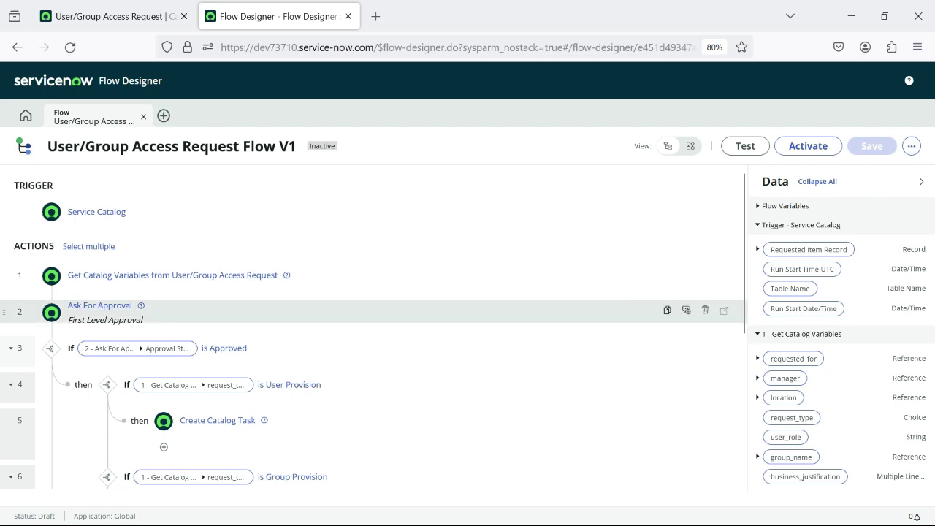
# Insert the Waiting for Approval stage before the First Level Approval action.
pyautogui.click(720, 294)
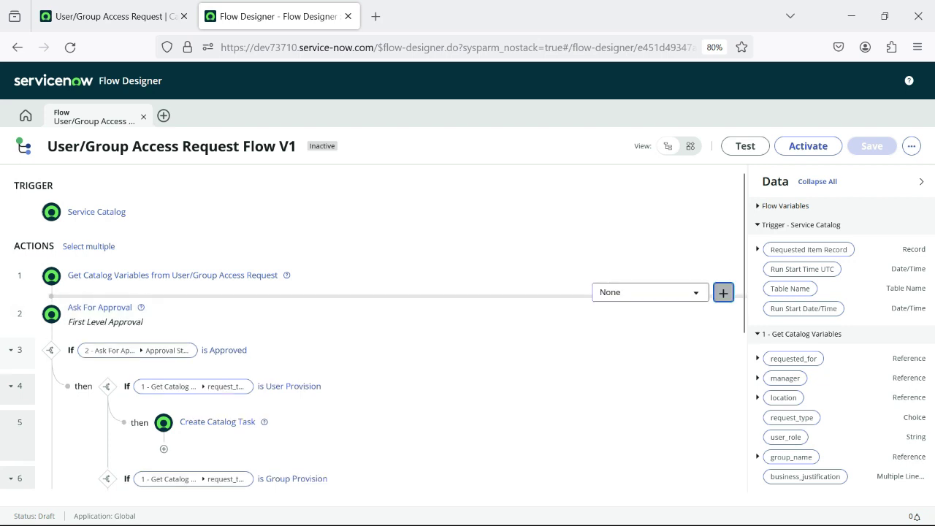
pyautogui.click(650, 292)
pyautogui.press('Down')
pyautogui.press('Down')
pyautogui.press('Down')
pyautogui.press('Down')
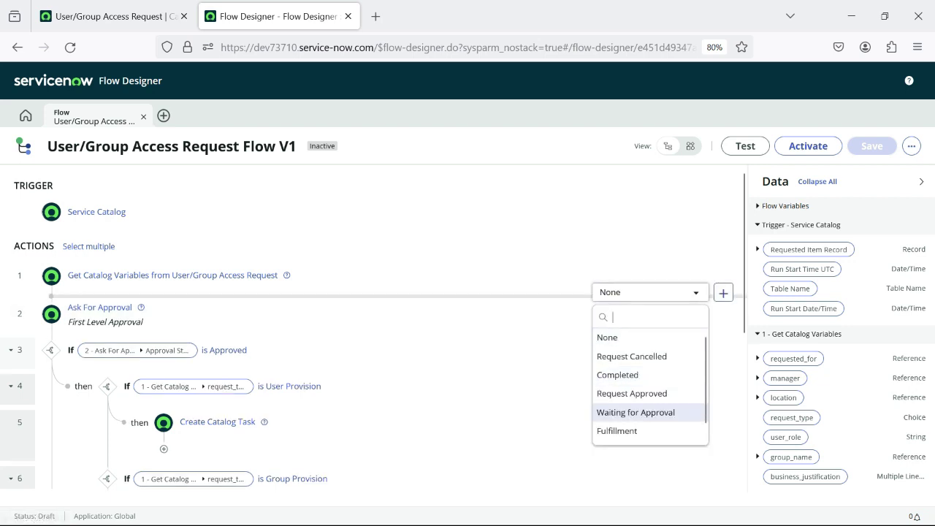
pyautogui.press('Return')
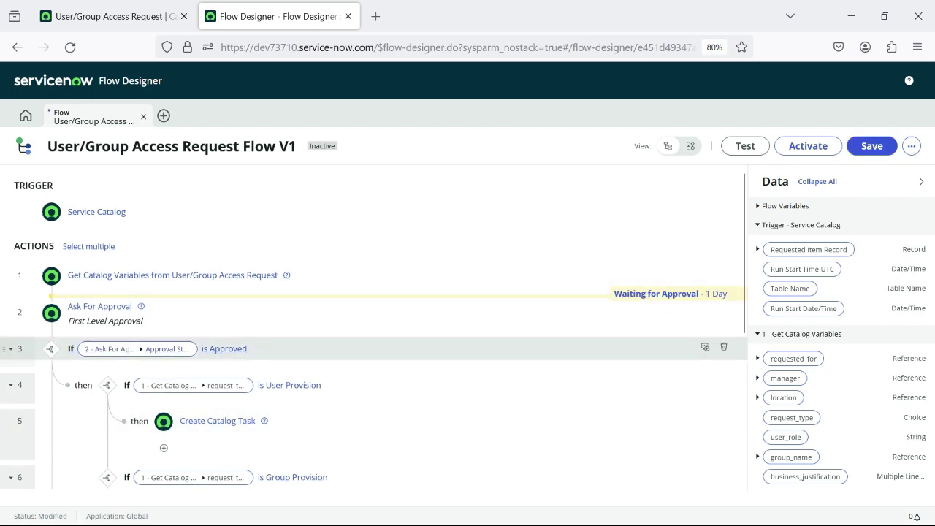
# Insert the Request Approved stage between the First Level Approval action and its Approved condition.
pyautogui.click(688, 330)
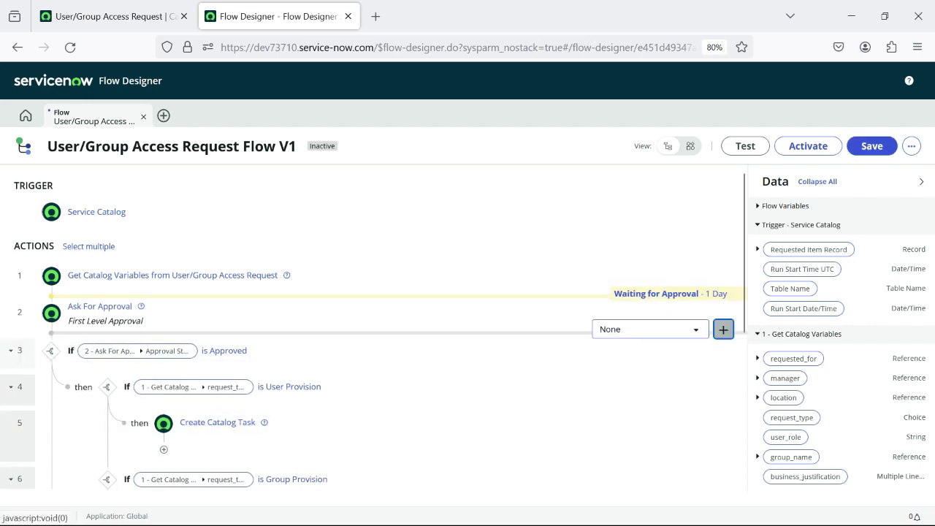
pyautogui.click(657, 329)
pyautogui.click(632, 430)
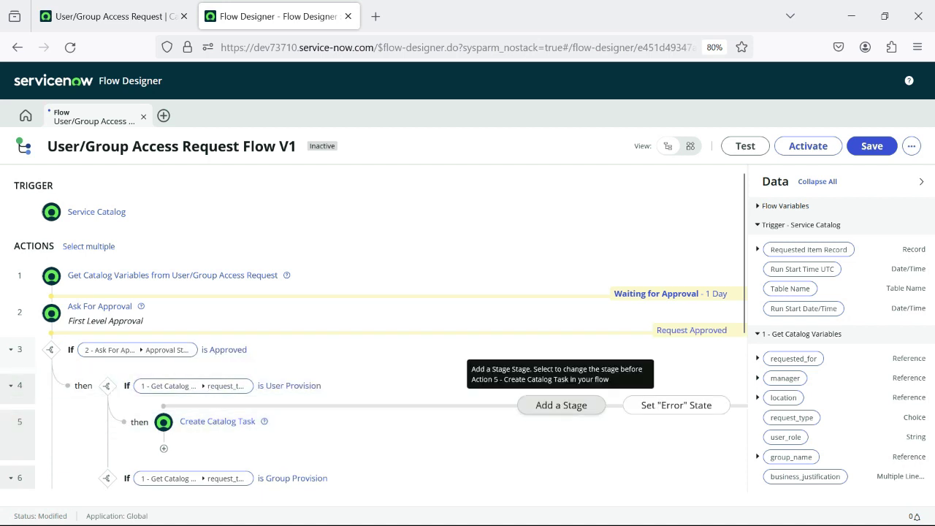
# Insert the Fulfillment stage before the Create Catalog Task action in the User Provision branch.
pyautogui.click(563, 404)
pyautogui.click(612, 402)
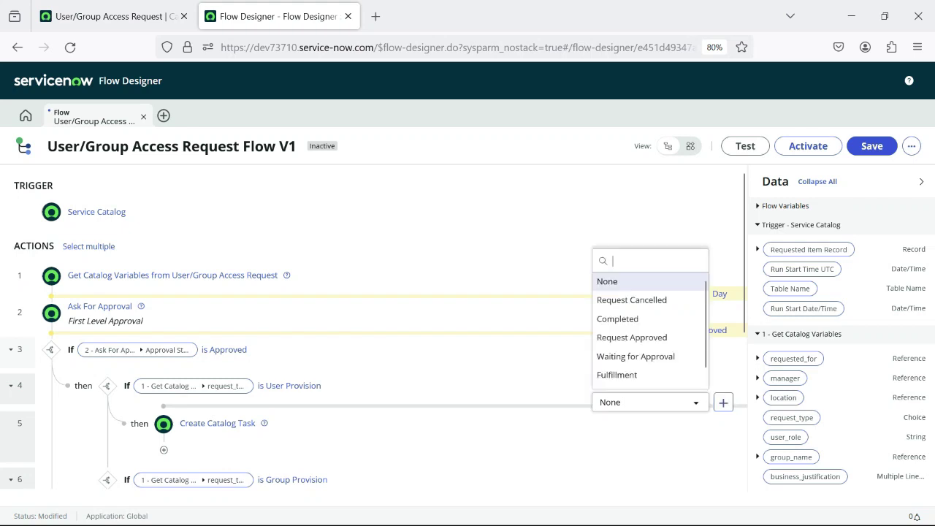
pyautogui.scroll(-1, 610, 377)
pyautogui.click(605, 362)
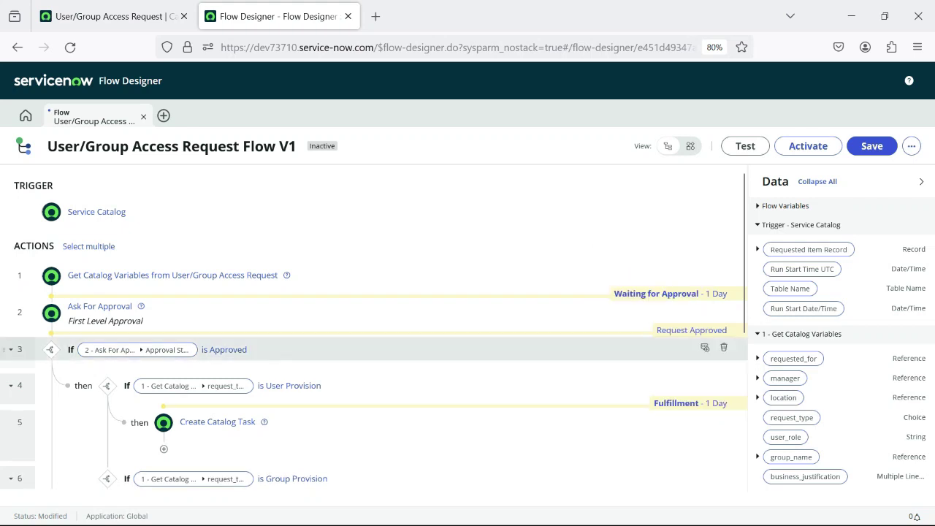
# Insert the Waiting for Approval stage before the Second Level Approval action in the Group Provision branch.
pyautogui.scroll(-2, 374, 328)
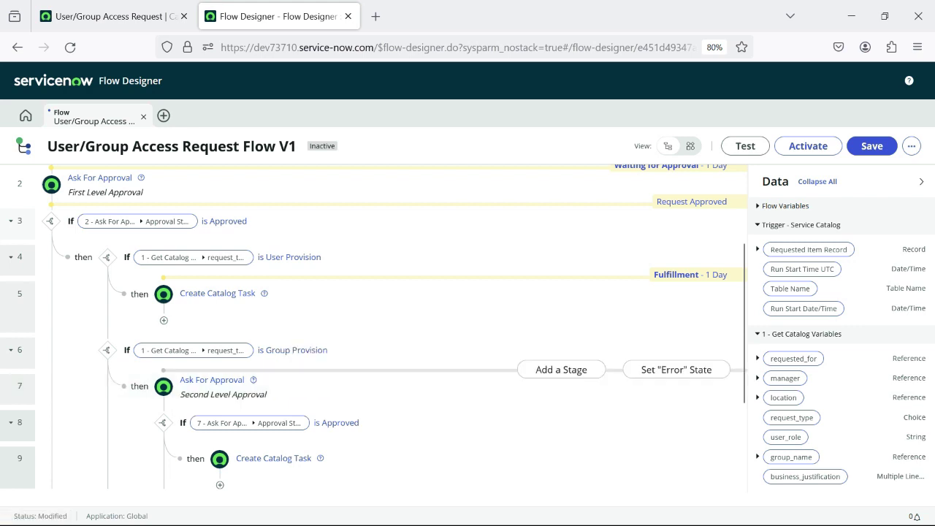
pyautogui.click(561, 370)
pyautogui.click(650, 367)
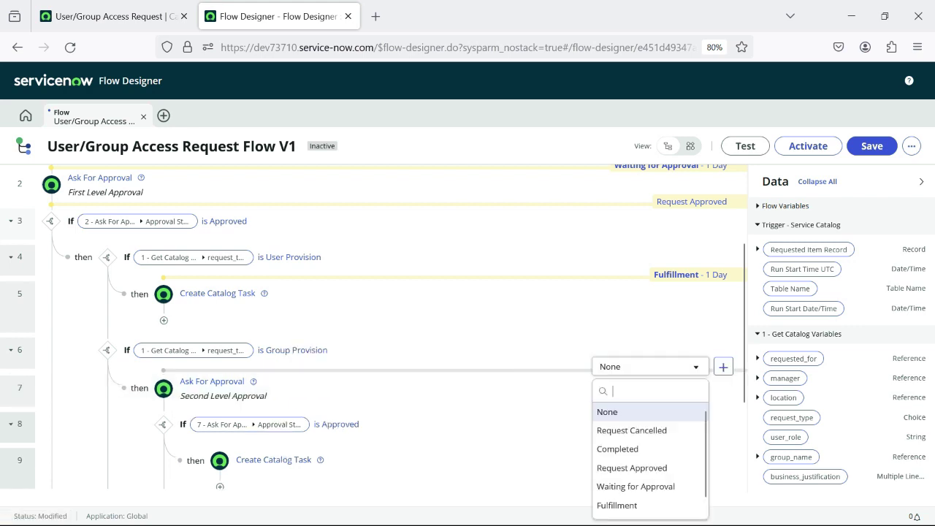
pyautogui.click(635, 486)
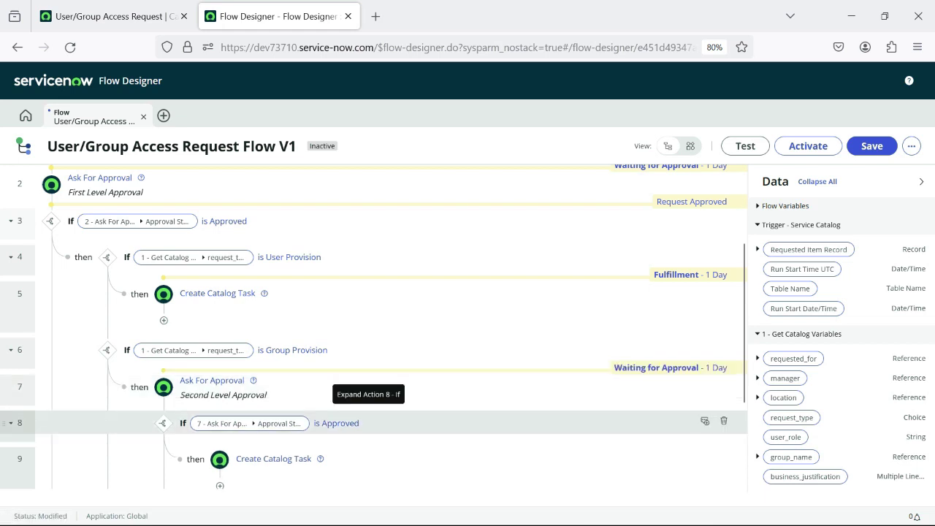
# Insert the Request Approved stage between the Second Level Approval action and its Approved condition.
pyautogui.moveTo(561, 407)
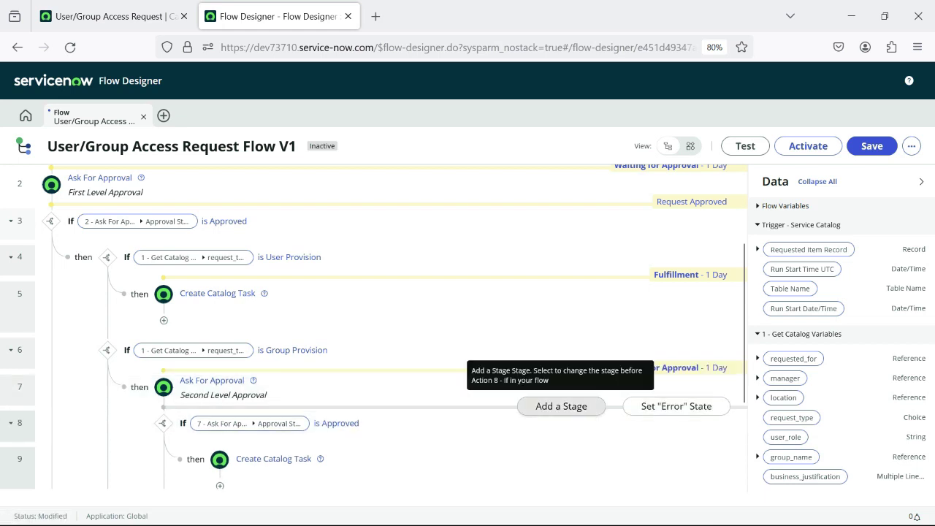
pyautogui.click(561, 406)
pyautogui.press('Down')
pyautogui.press('Down')
pyautogui.press('Down')
pyautogui.press('Down')
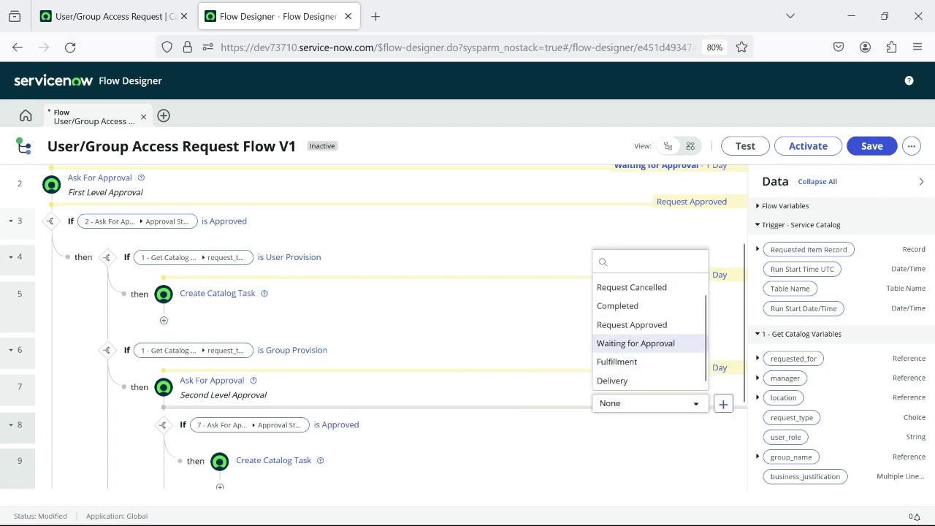
pyautogui.press('Return')
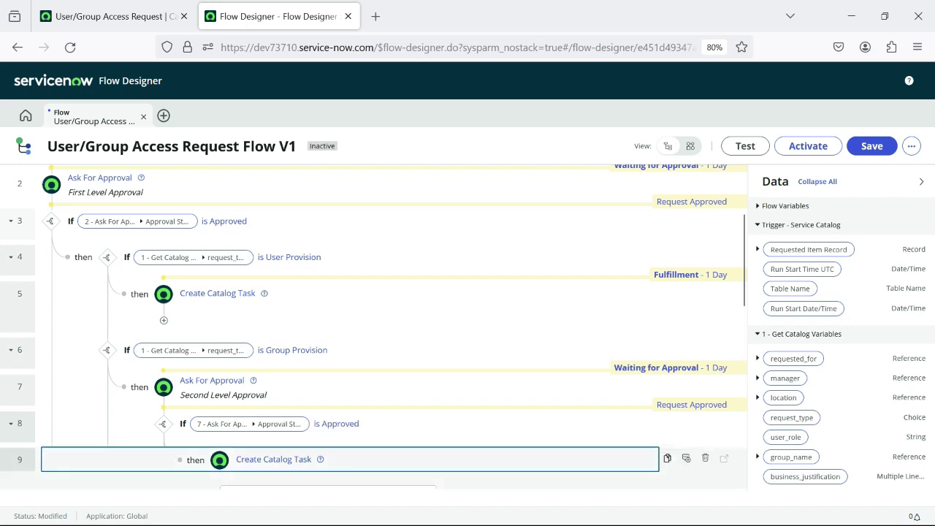
pyautogui.click(559, 442)
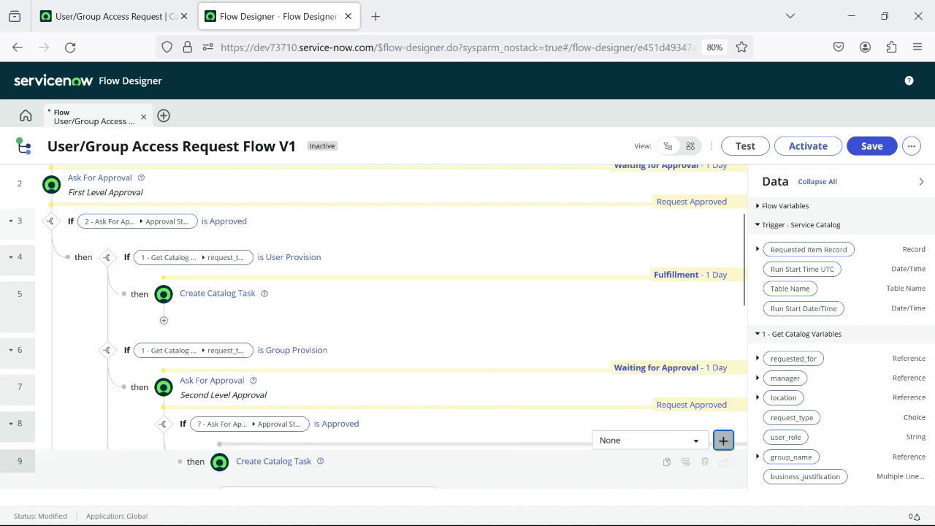
pyautogui.click(336, 423)
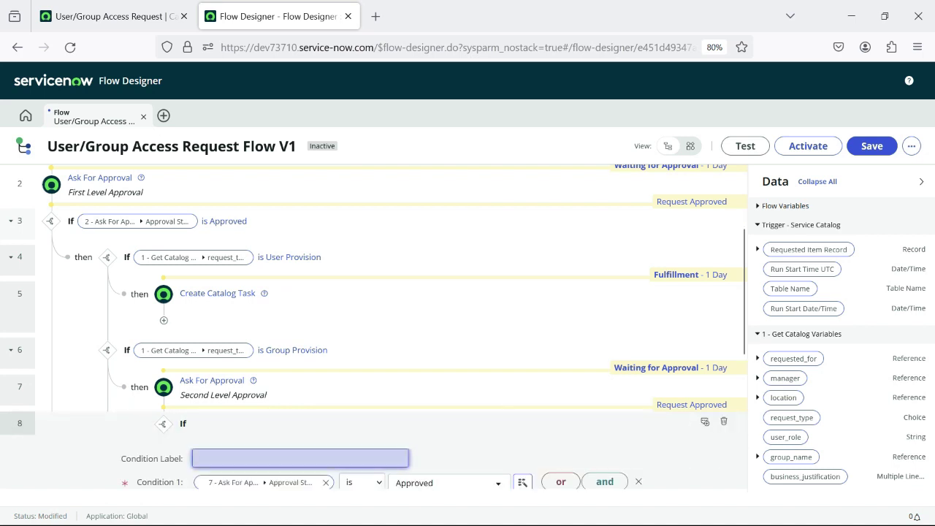
pyautogui.click(336, 423)
# Insert the Fulfillment stage before the Create Catalog Task action under the second-level approval's Approved condition.
pyautogui.scroll(-2, 438, 365)
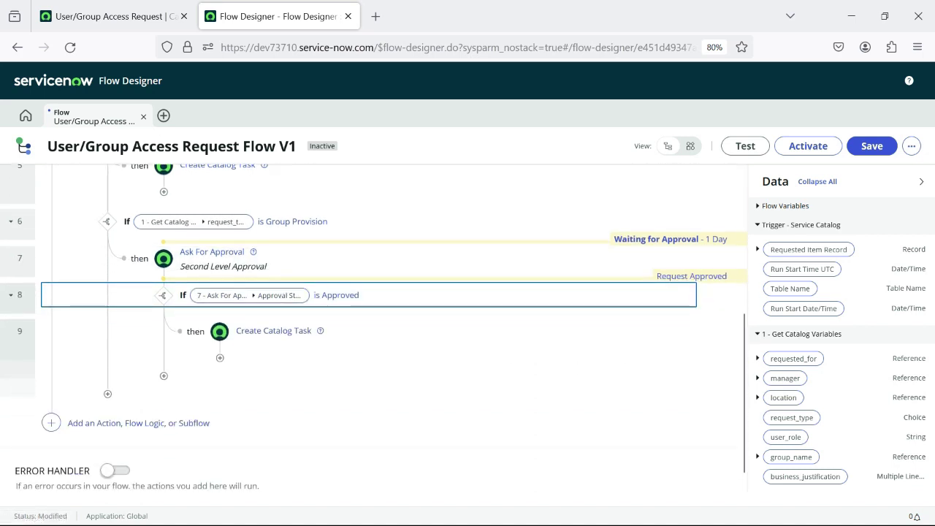
pyautogui.click(559, 315)
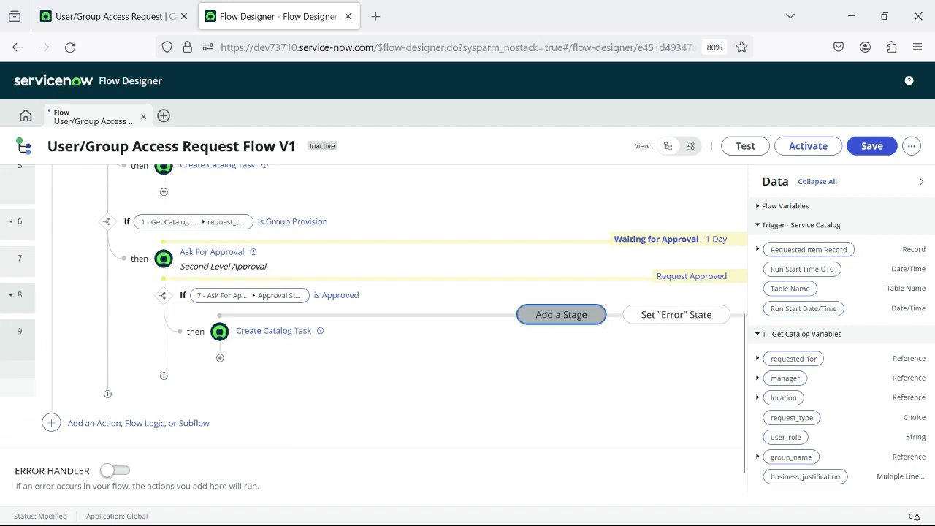
pyautogui.click(649, 312)
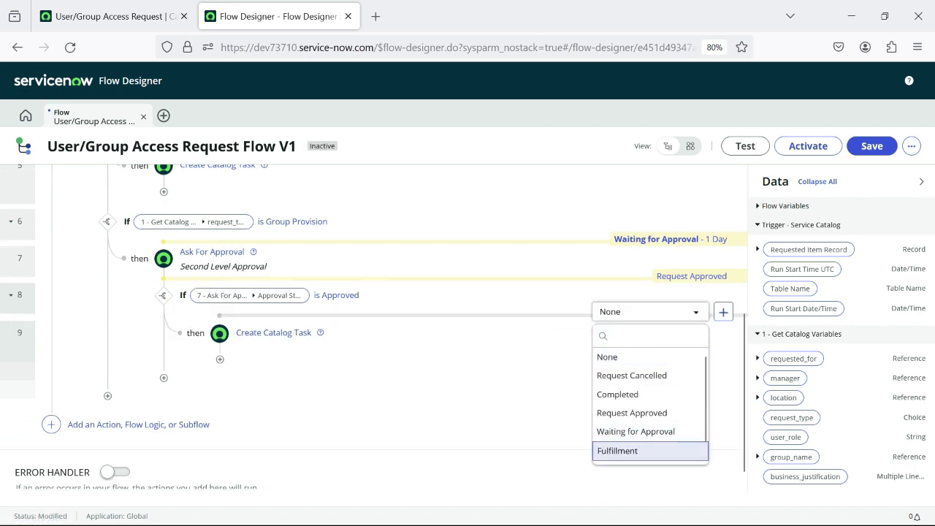
pyautogui.click(617, 450)
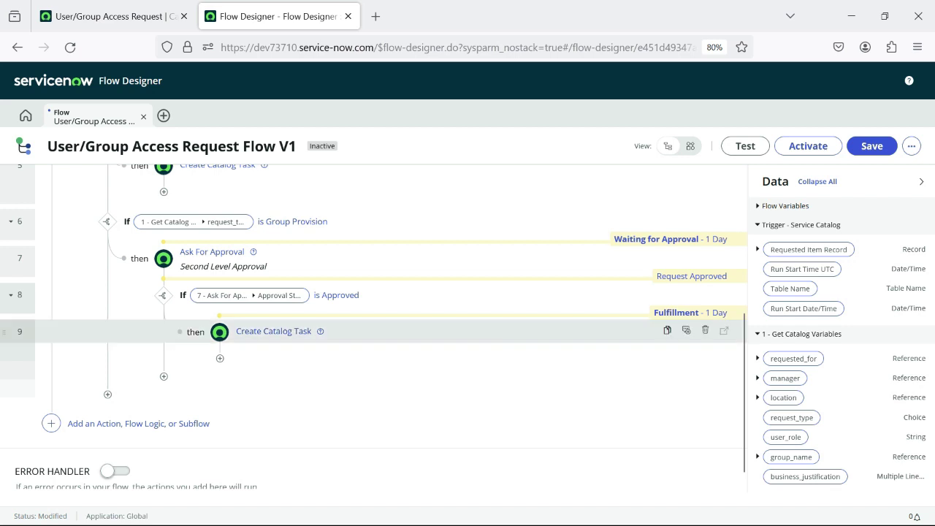
pyautogui.scroll(4, 372, 328)
pyautogui.scroll(-4, 373, 329)
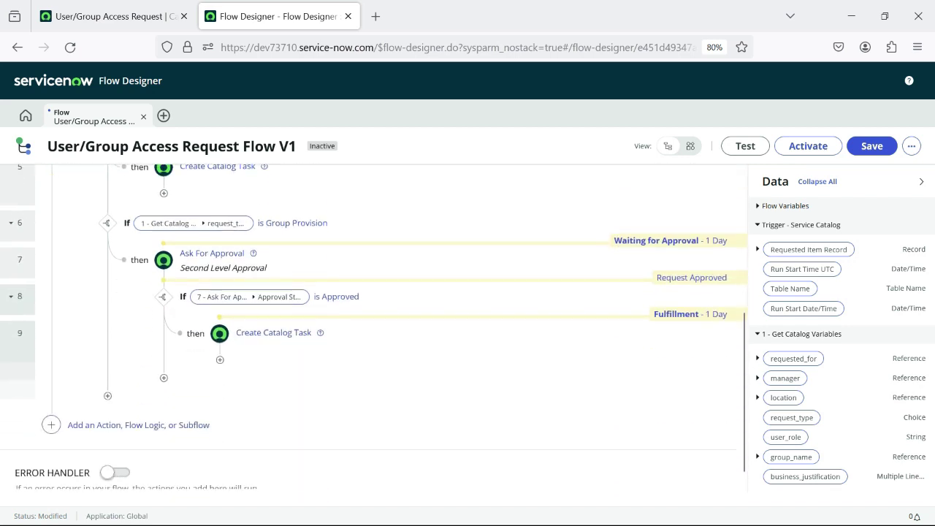
pyautogui.scroll(2, 373, 329)
pyautogui.scroll(-3, 373, 327)
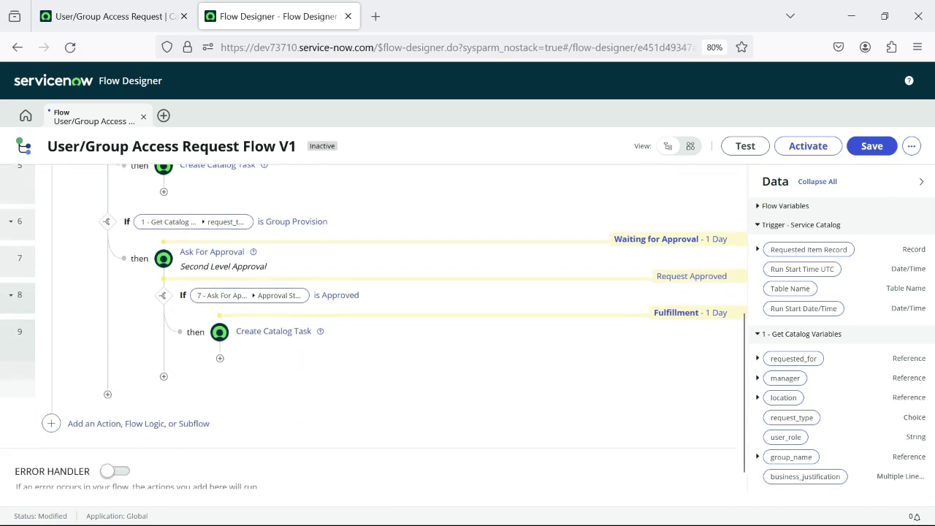
pyautogui.scroll(3, 164, 320)
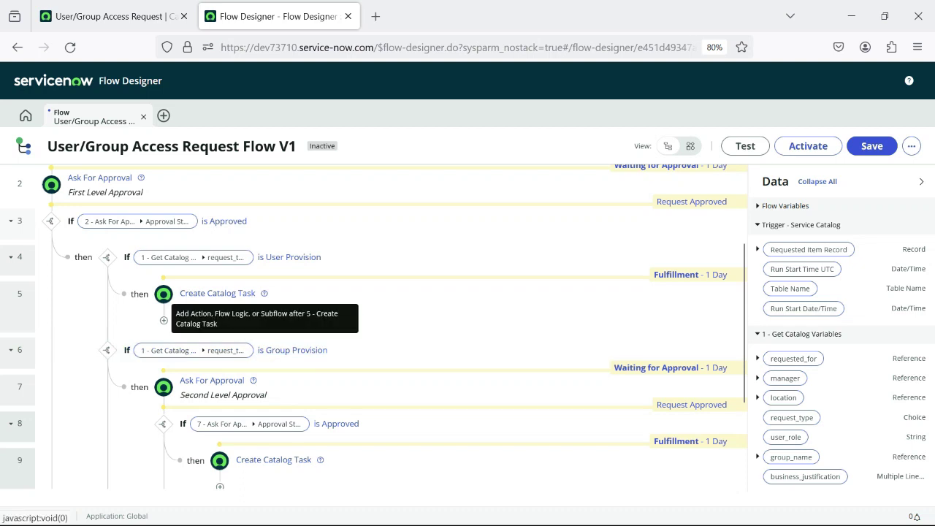
# Add End Flow after the Create Catalog Task in the User Provision branch and insert the Completed stage before it.
pyautogui.click(163, 320)
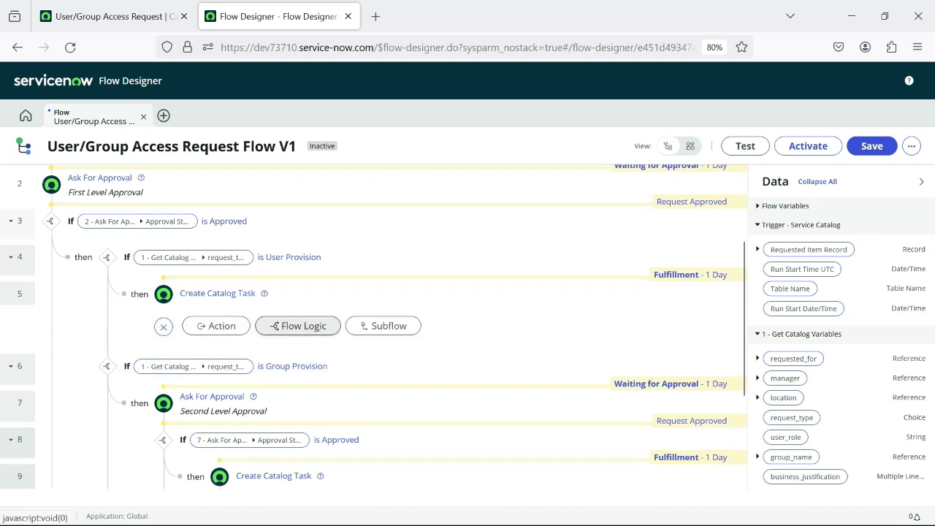
pyautogui.click(297, 325)
pyautogui.scroll(-2, 323, 424)
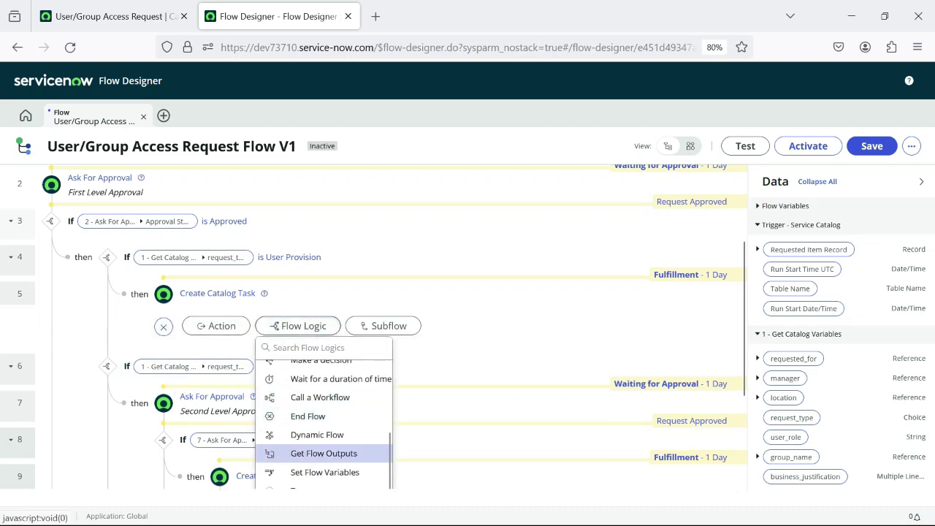
pyautogui.click(308, 416)
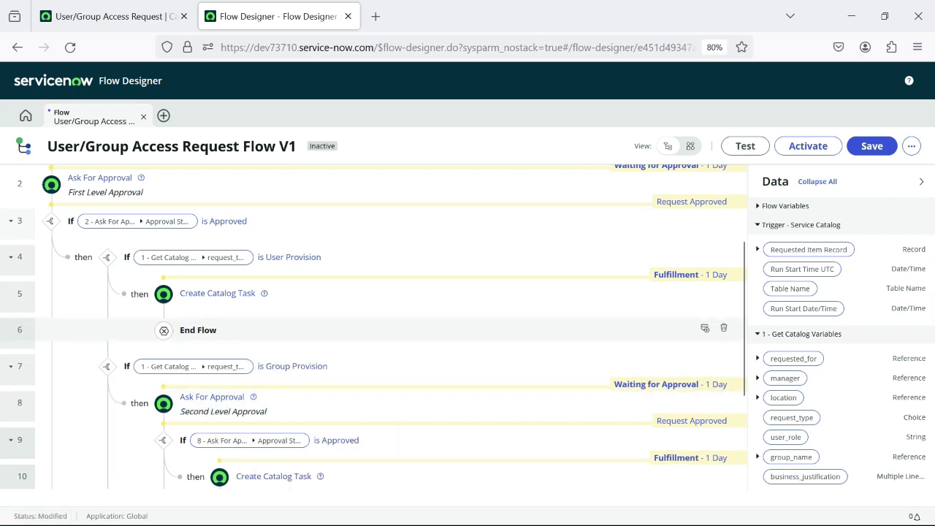
pyautogui.click(574, 313)
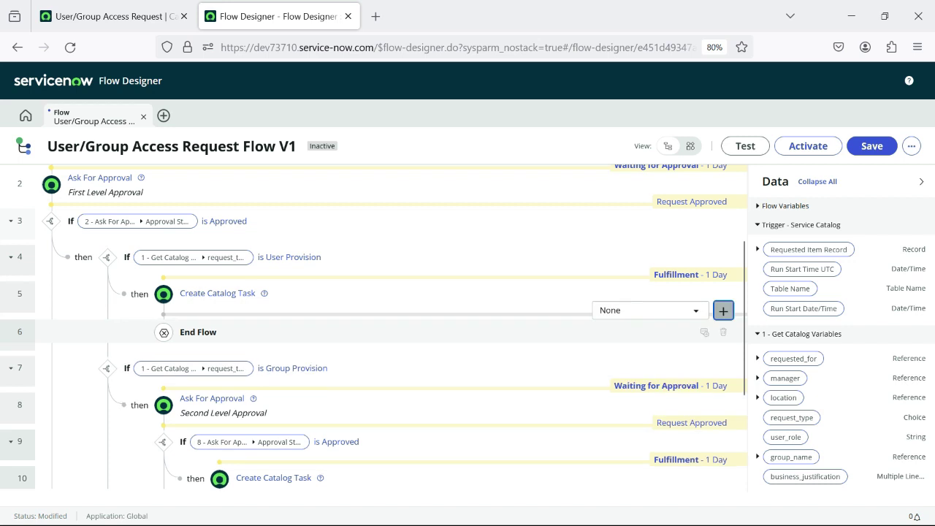
pyautogui.click(649, 309)
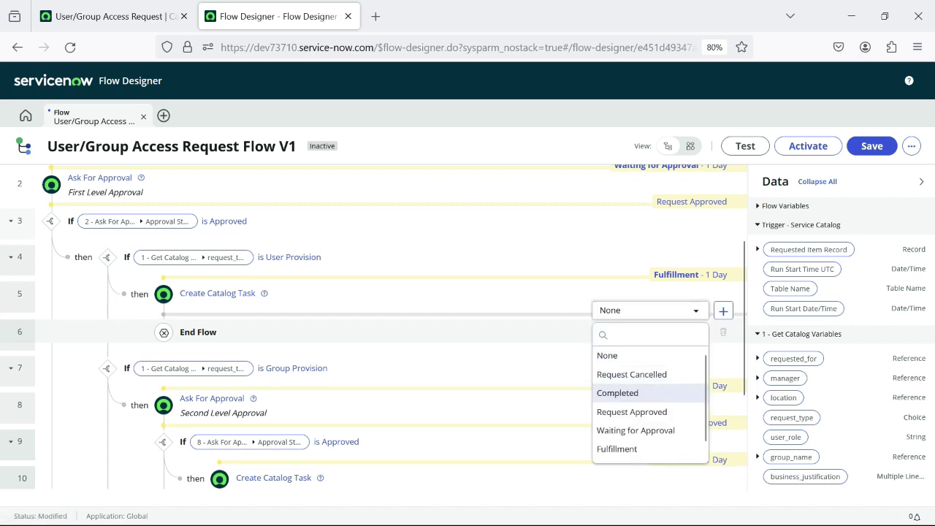
pyautogui.click(618, 394)
# Add End Flow after the Create Catalog Task under the second-level approval's Approved condition, with the Completed stage before it.
pyautogui.scroll(-3, 374, 329)
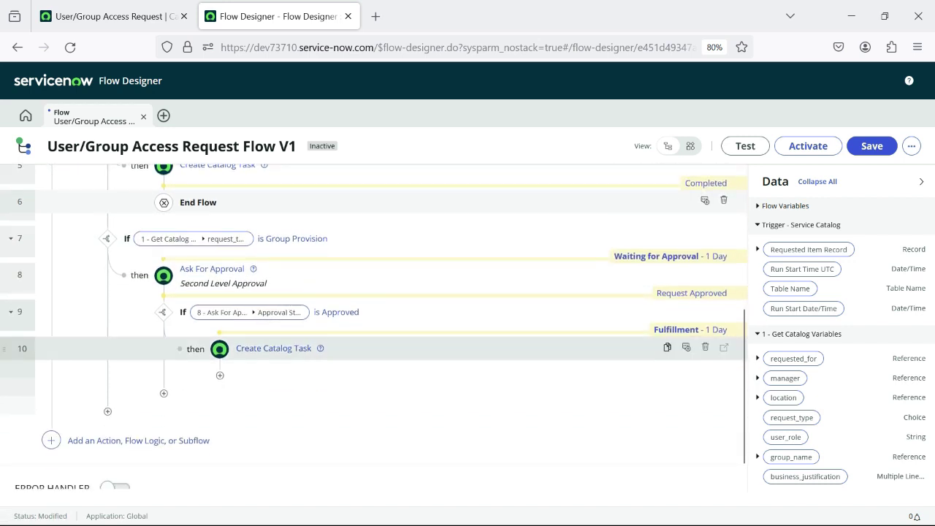
pyautogui.click(220, 375)
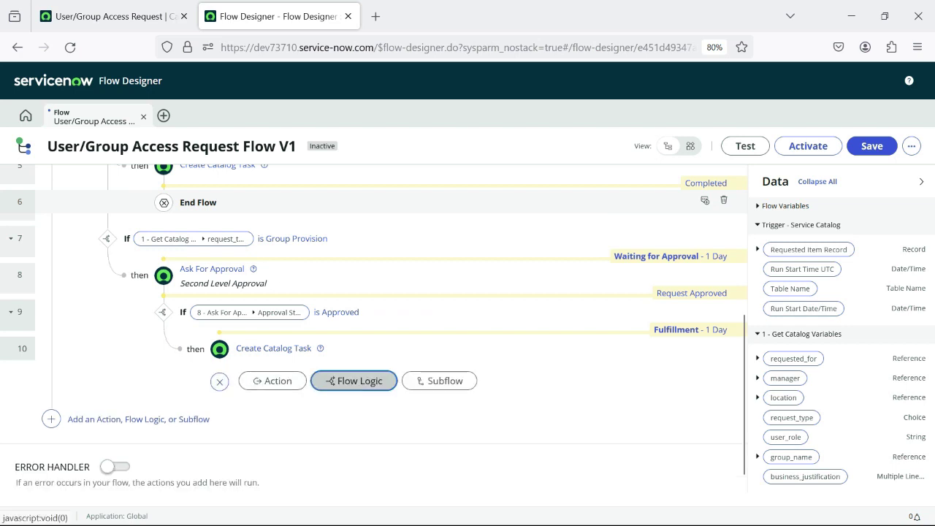
pyautogui.click(355, 382)
pyautogui.scroll(-3, 380, 409)
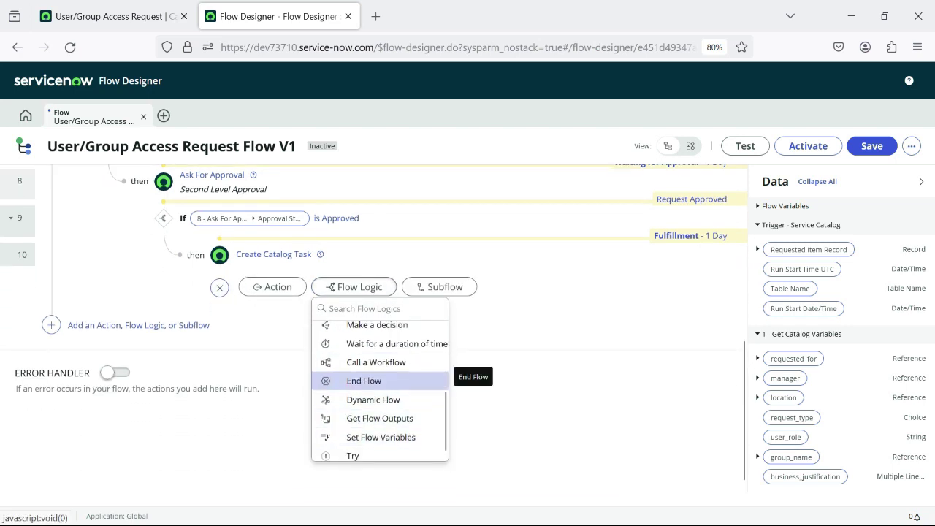
pyautogui.scroll(2, 380, 378)
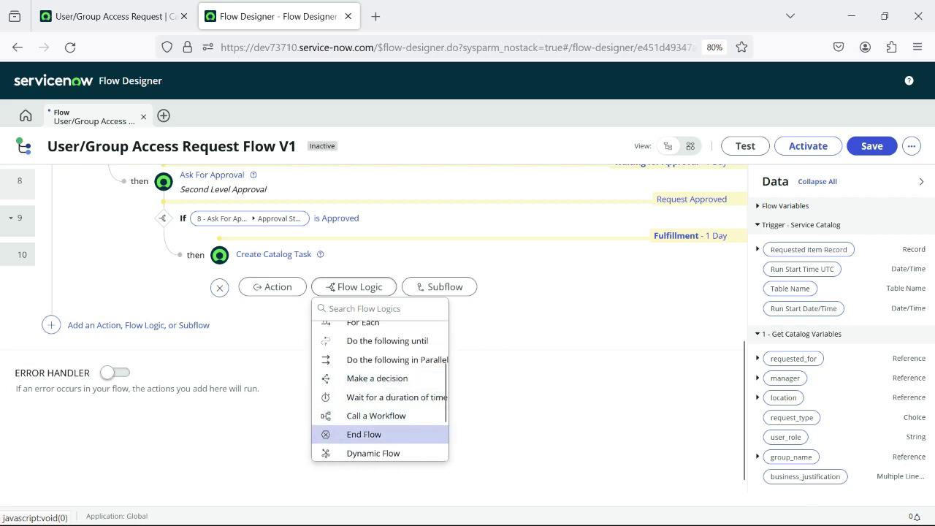
pyautogui.click(363, 434)
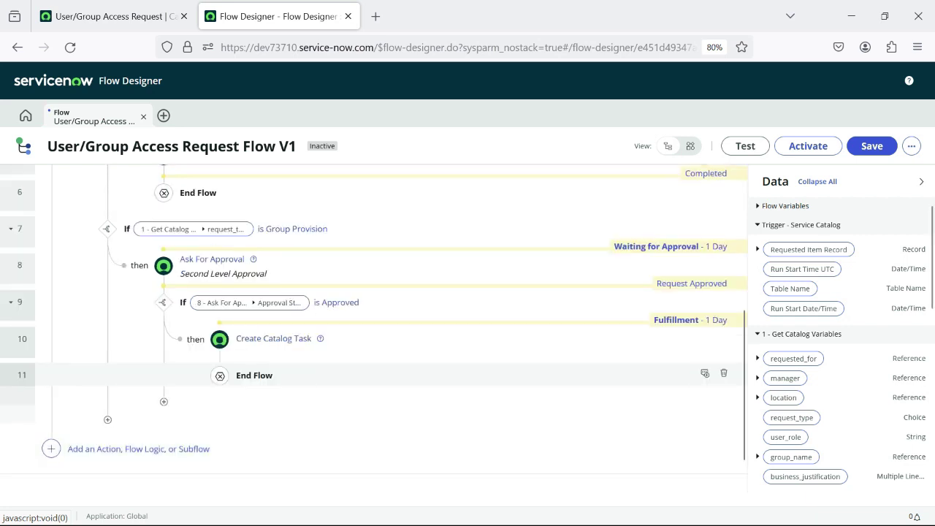
pyautogui.click(562, 359)
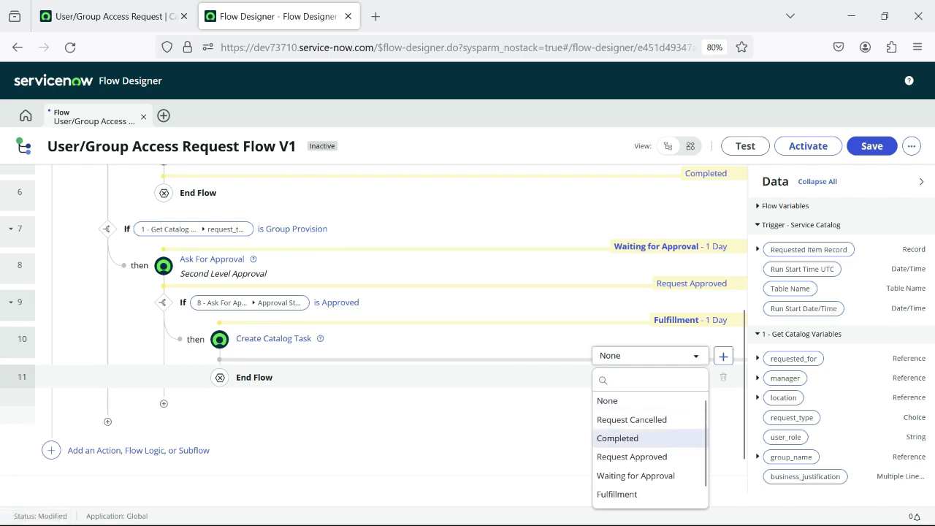
pyautogui.click(618, 437)
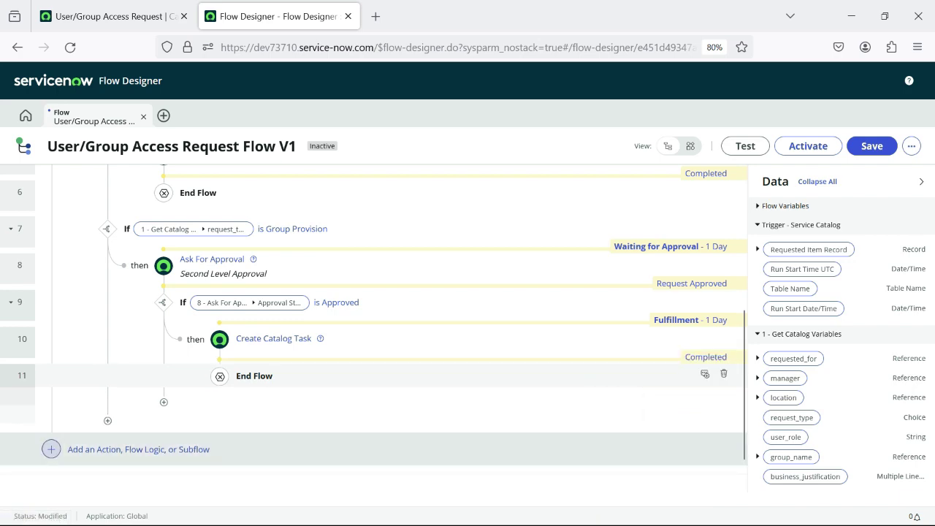
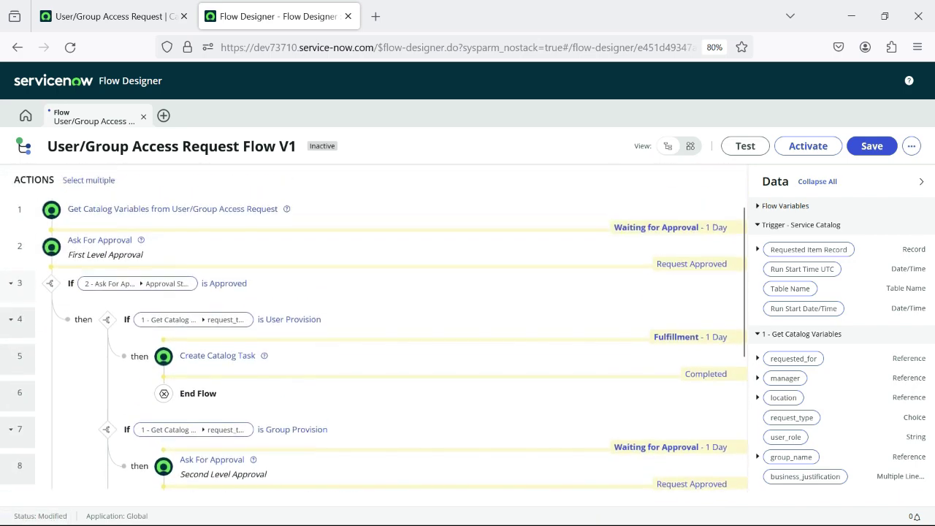
# Add an Else branch to the second-level approval's Approved condition in the Group Provision branch.
pyautogui.scroll(-5, 369, 438)
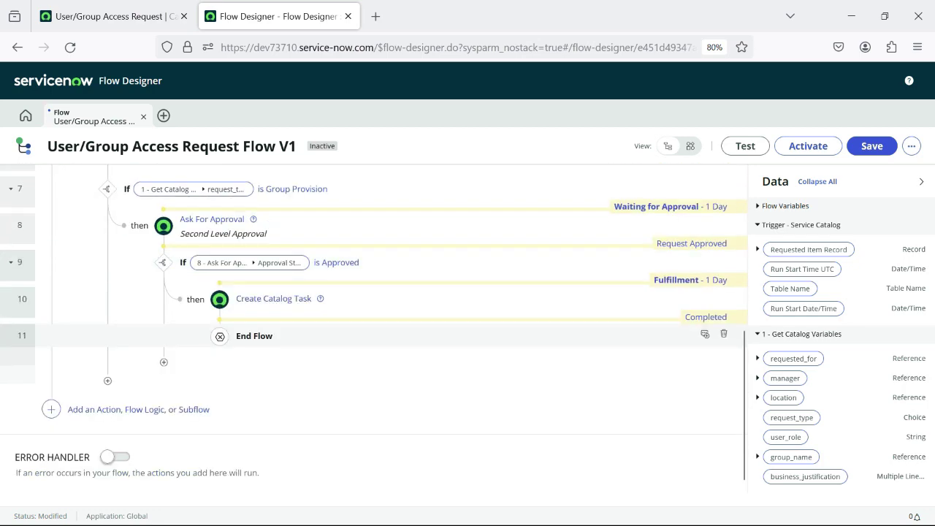
pyautogui.scroll(1, 292, 253)
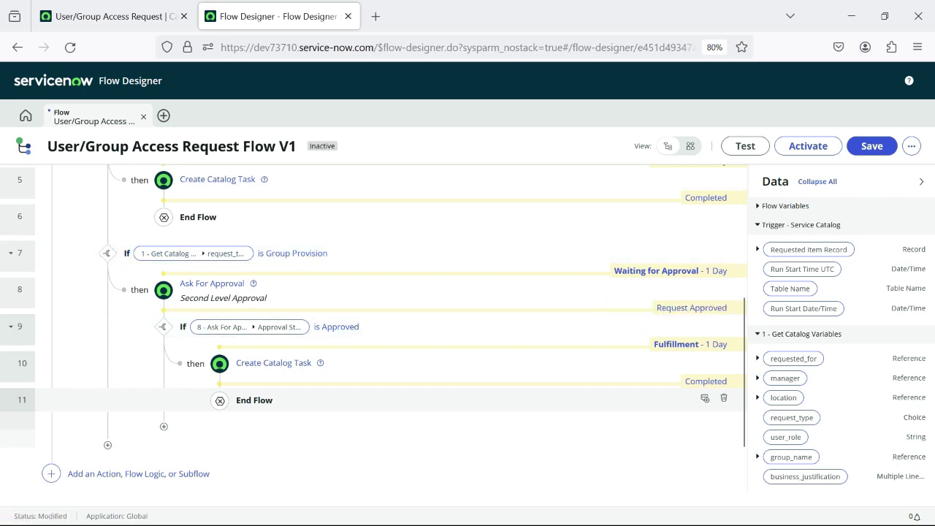
pyautogui.scroll(-1, 365, 293)
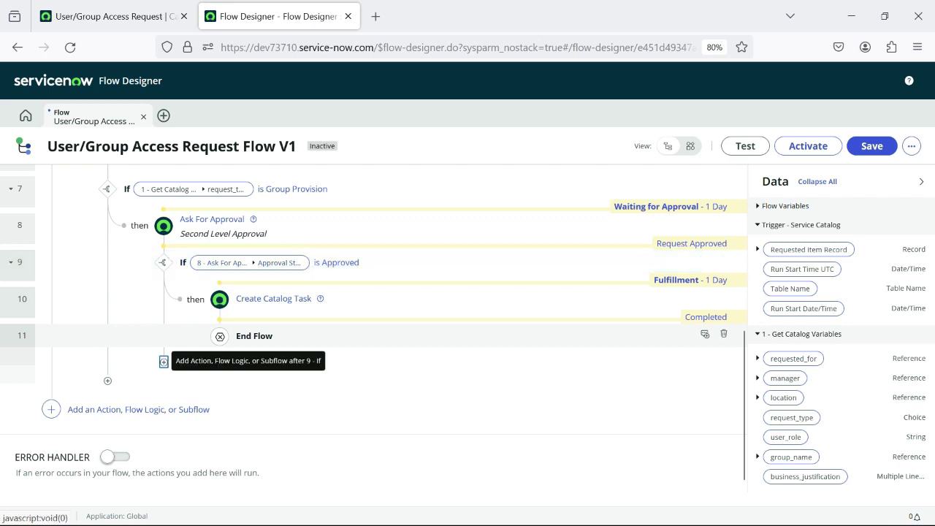
pyautogui.click(163, 361)
pyautogui.click(298, 371)
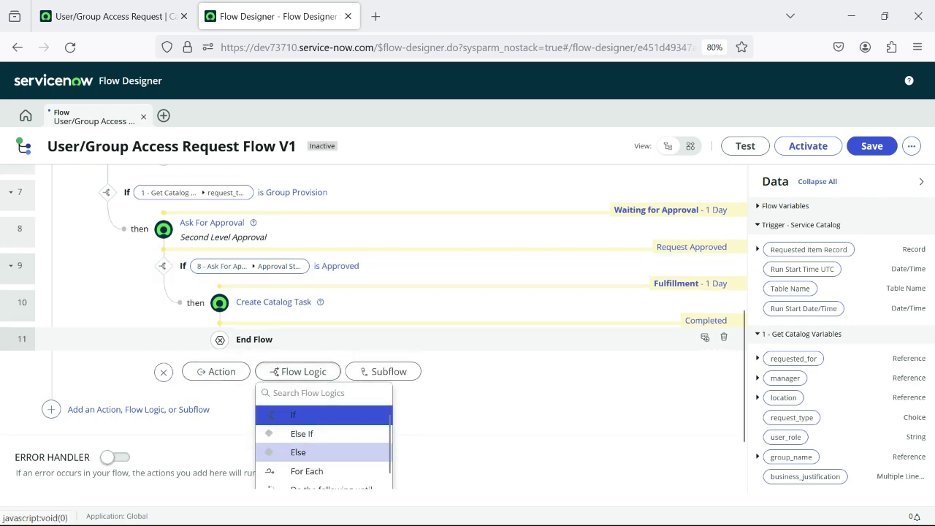
pyautogui.click(298, 452)
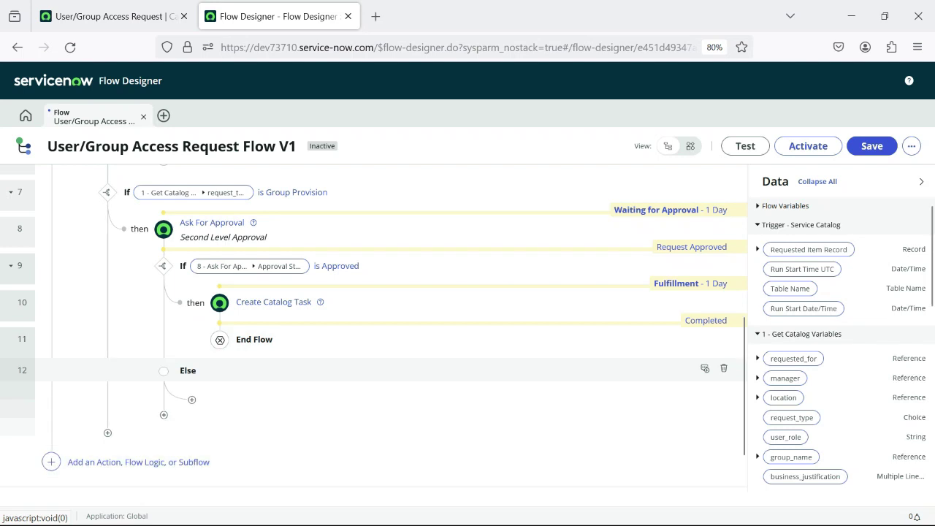
# Add End Flow inside the second-level approval's Else branch and insert the Request Cancelled stage before it.
pyautogui.click(191, 399)
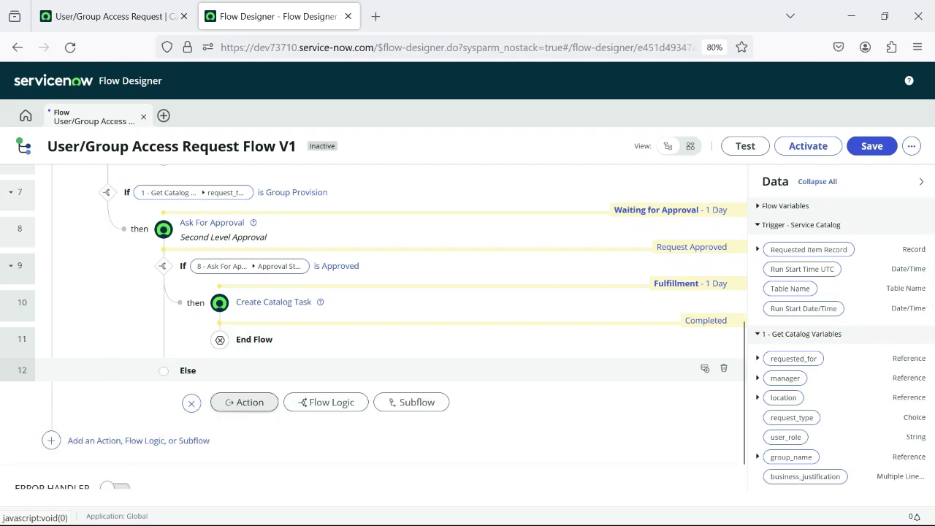
pyautogui.click(326, 401)
pyautogui.scroll(-5, 350, 409)
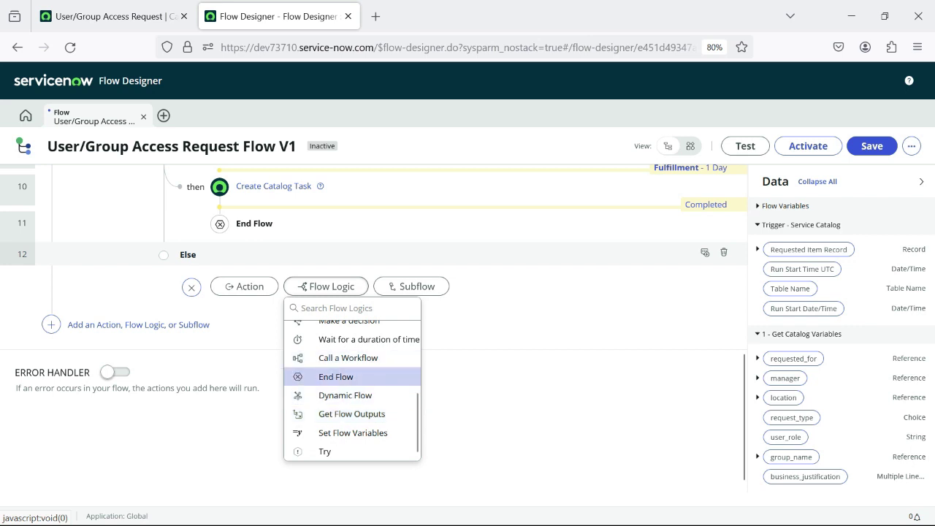
pyautogui.click(336, 376)
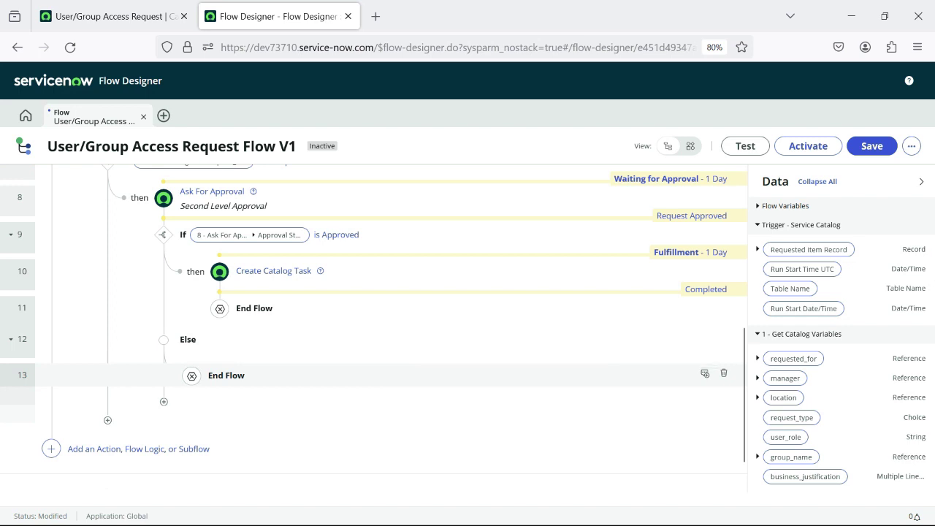
pyautogui.click(563, 358)
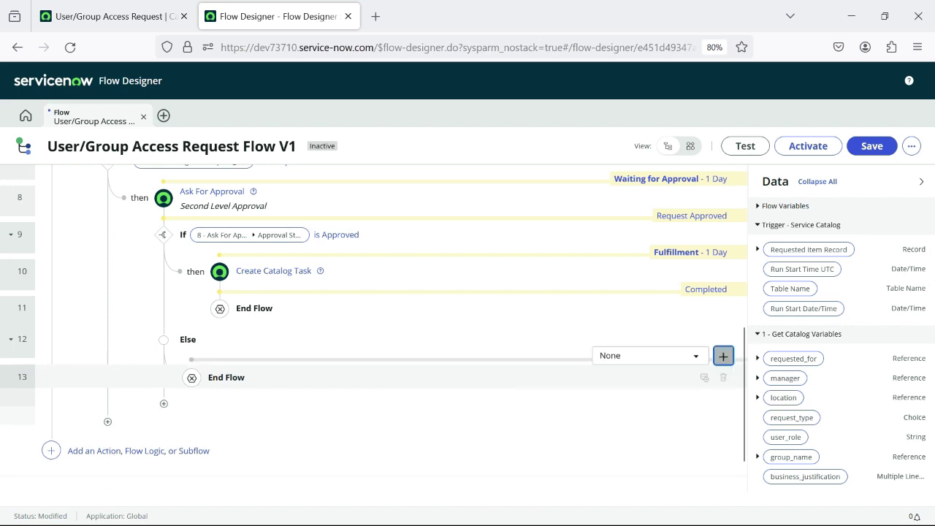
pyautogui.click(649, 356)
pyautogui.click(642, 420)
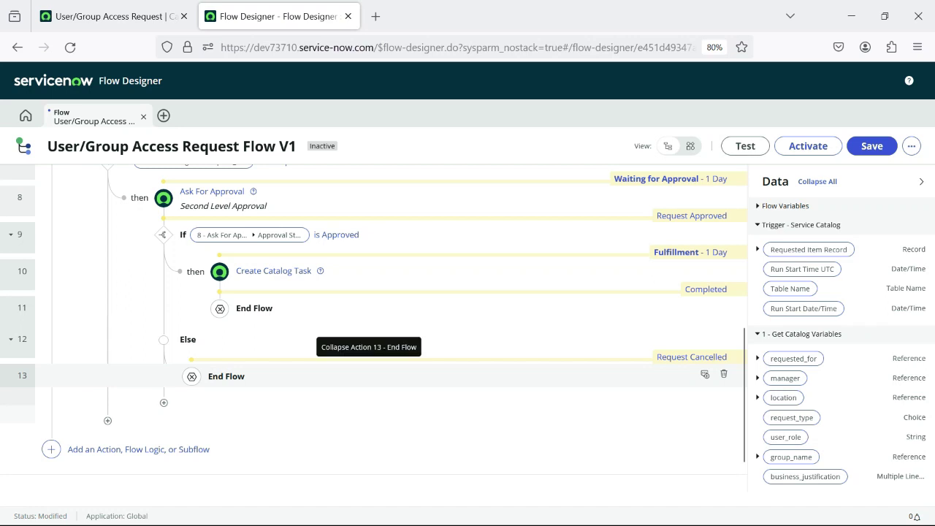
# Add an Else branch at the end of the flow for the first-level approval's Approved condition.
pyautogui.scroll(5, 369, 365)
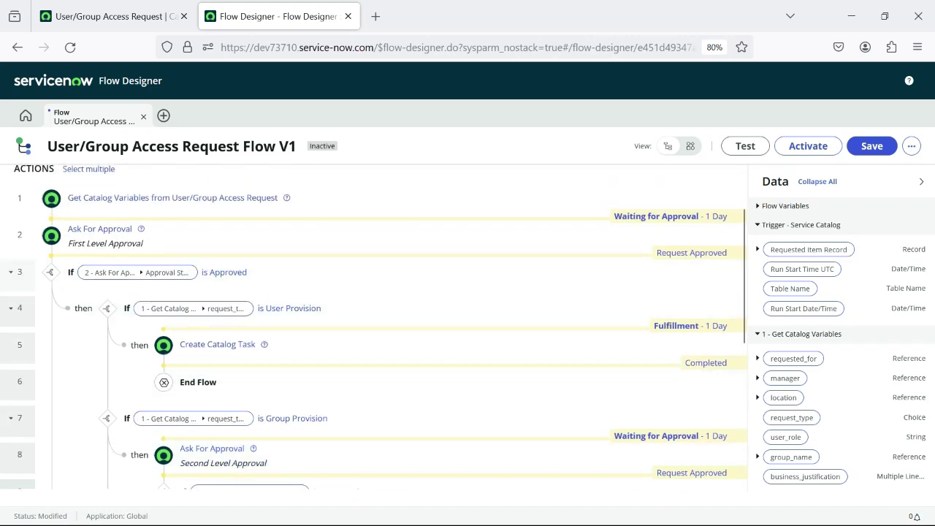
pyautogui.scroll(-5, 374, 327)
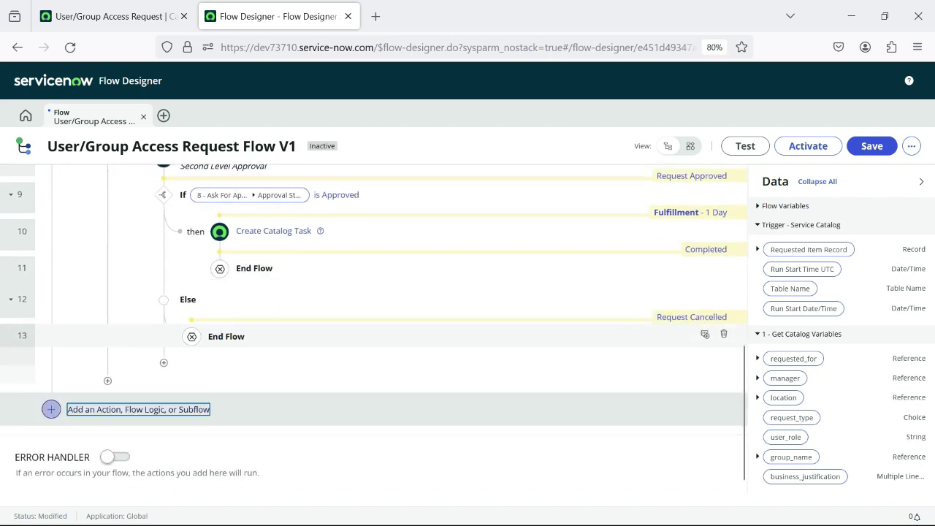
pyautogui.click(51, 409)
pyautogui.click(185, 409)
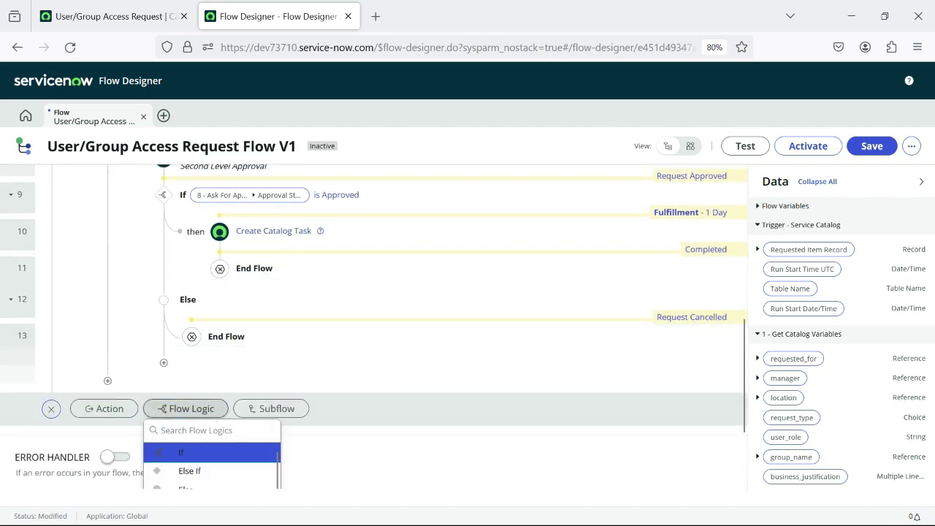
pyautogui.scroll(-3, 209, 404)
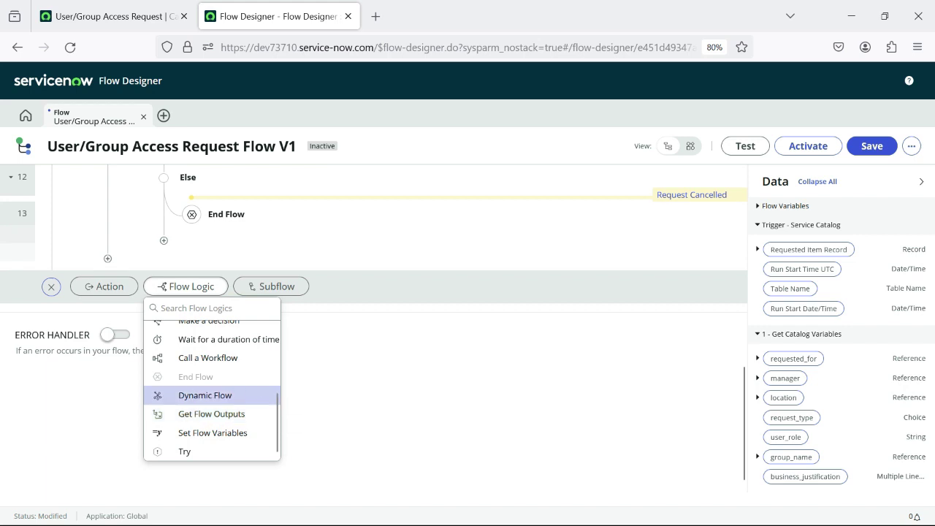
pyautogui.scroll(5, 212, 405)
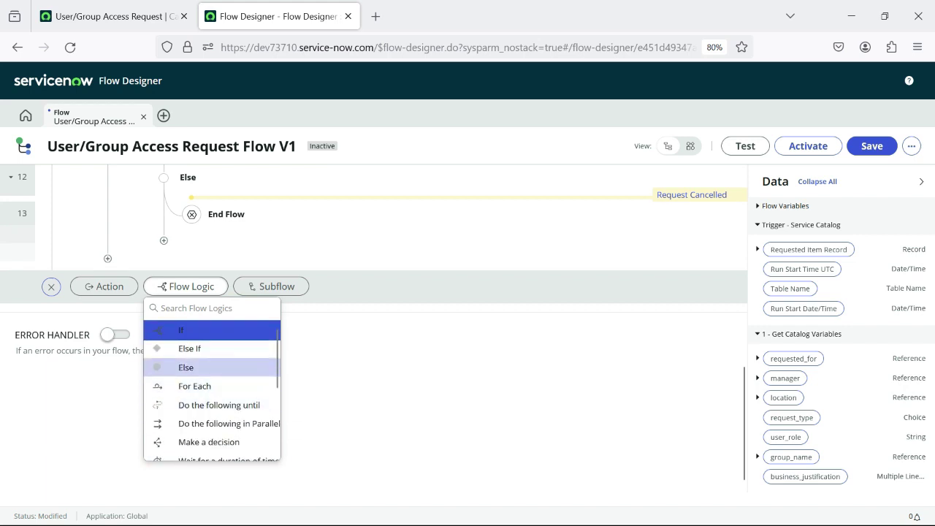
pyautogui.click(185, 366)
# Add End Flow inside the first-level approval's Else branch.
pyautogui.click(79, 433)
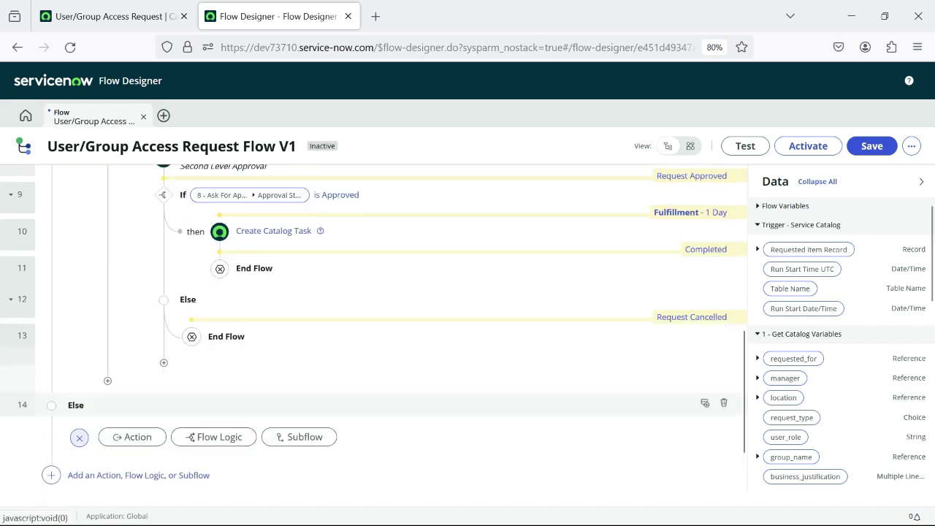
pyautogui.click(214, 437)
pyautogui.scroll(-3, 214, 437)
pyautogui.scroll(-3, 226, 368)
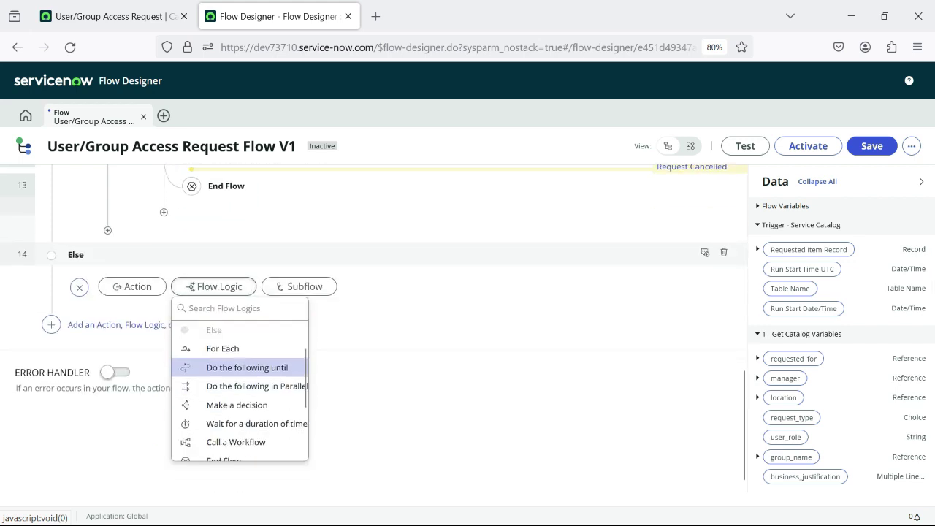
pyautogui.click(223, 376)
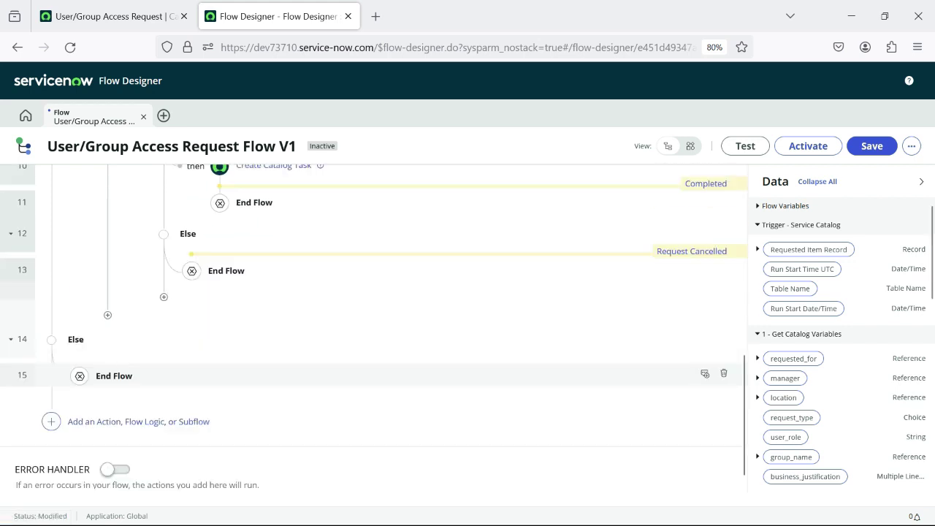
# Insert the Request Cancelled stage before the End Flow in the first-level approval's Else branch and save the flow.
pyautogui.click(560, 356)
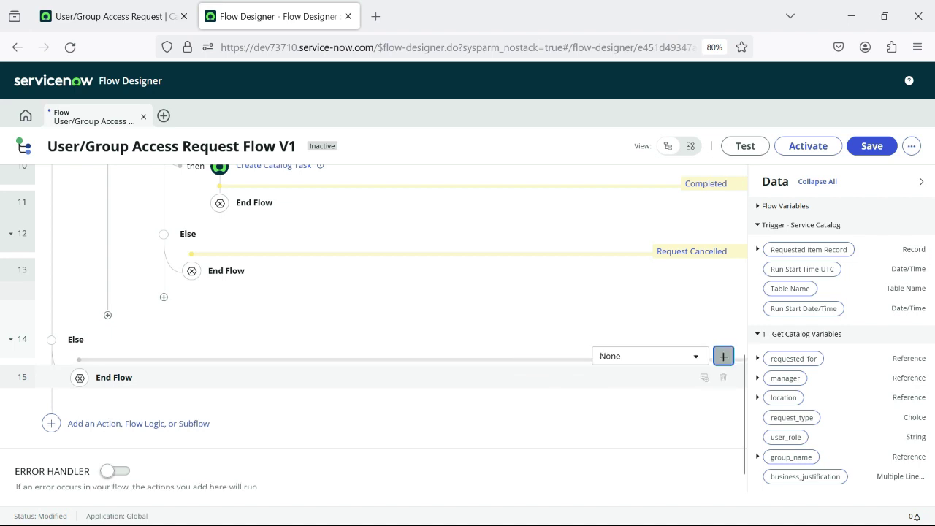
pyautogui.click(649, 356)
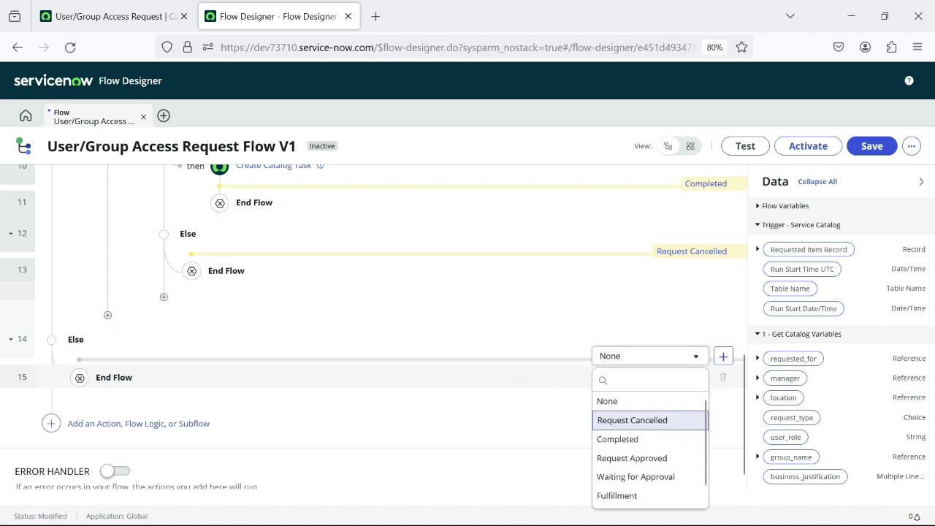
pyautogui.click(632, 420)
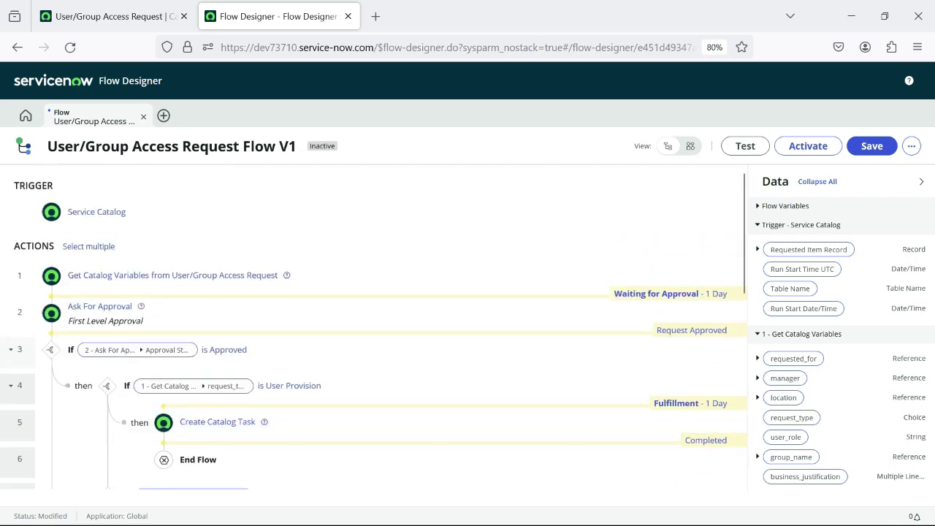
pyautogui.click(872, 146)
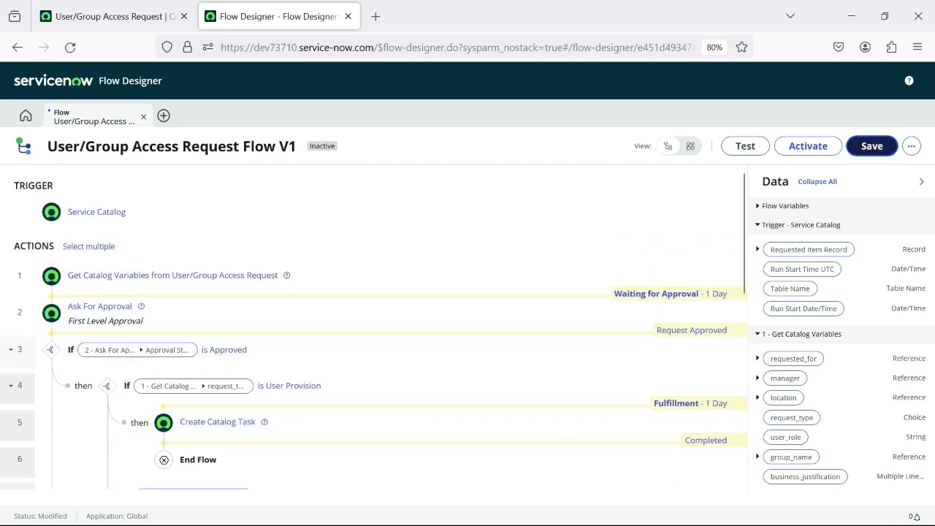
# Save User/Group Access Request Flow V1 and activate it.
pyautogui.click(872, 145)
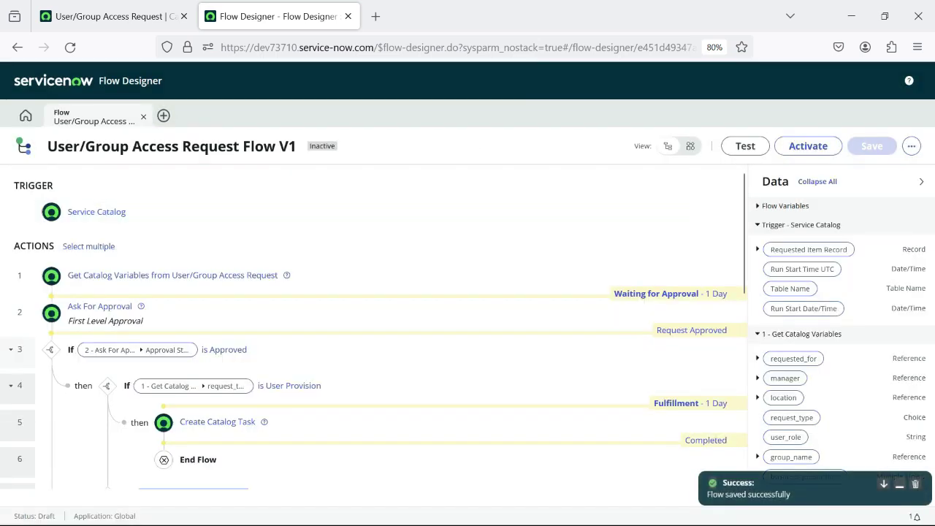
pyautogui.scroll(-7, 373, 221)
pyautogui.scroll(7, 372, 221)
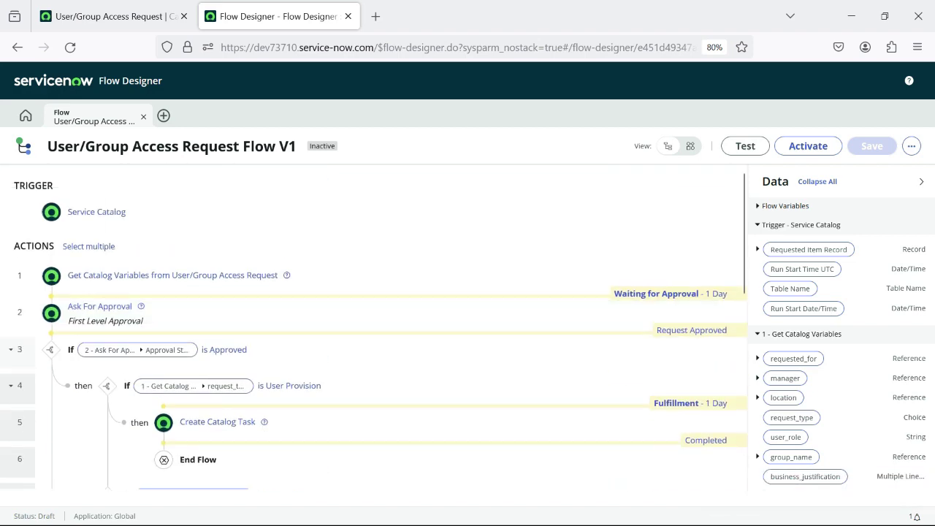
pyautogui.click(808, 146)
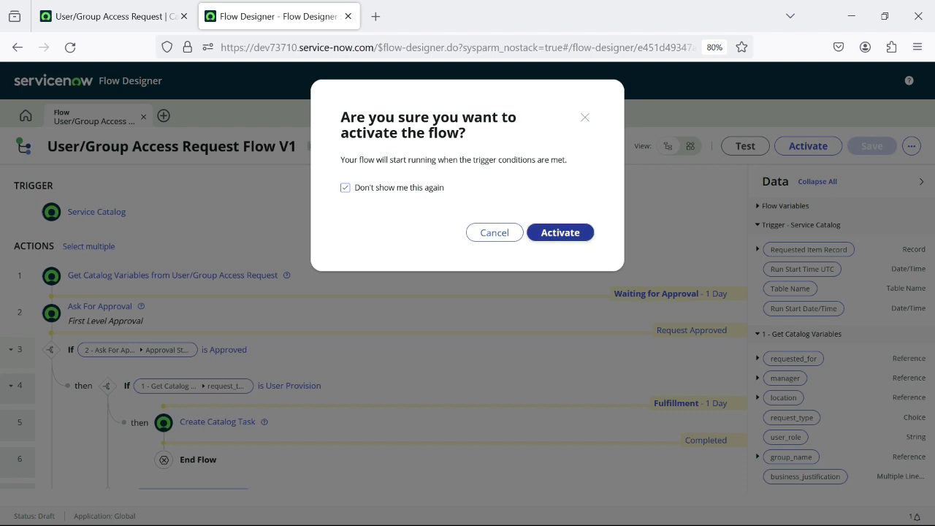
pyautogui.click(560, 232)
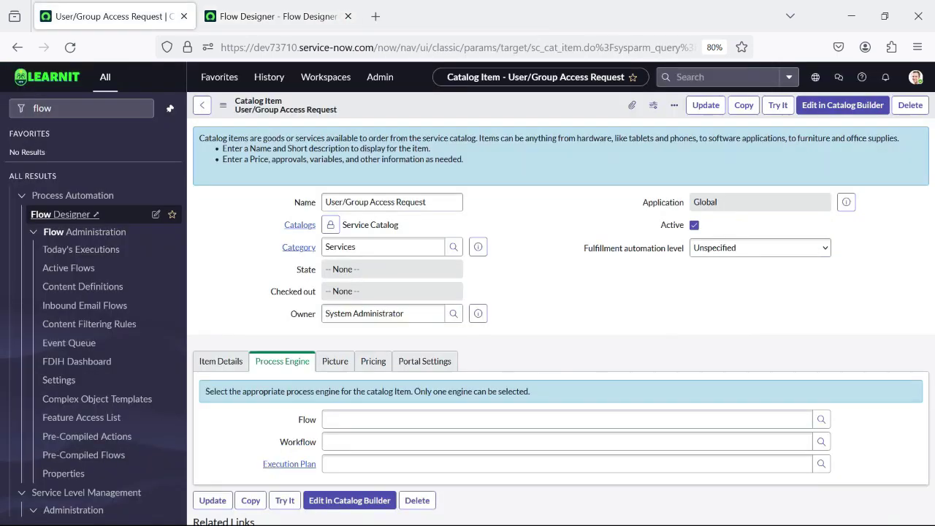
# Copy the flow name User/Group Access Request Flow V1 from Flow Designer for use in the catalog item's Flow field.
pyautogui.click(109, 16)
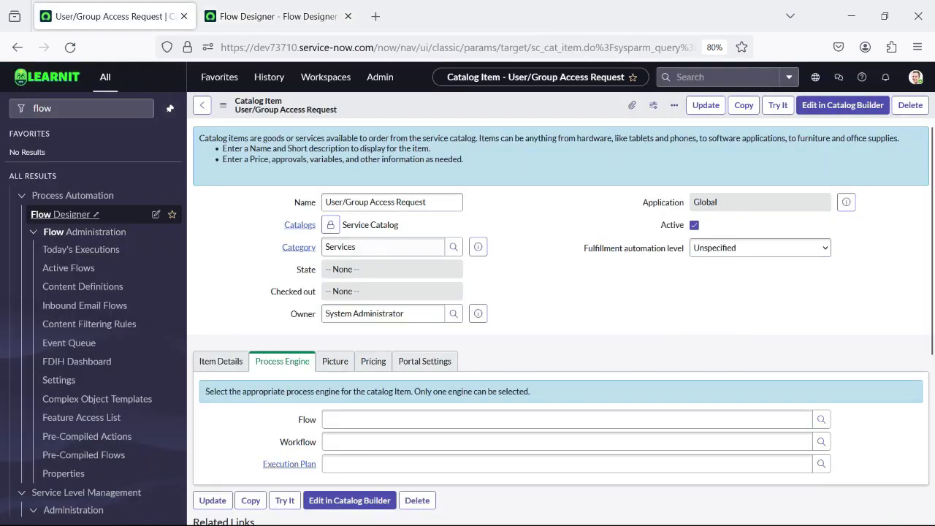
pyautogui.click(379, 419)
pyautogui.click(279, 16)
pyautogui.click(279, 146)
pyautogui.hotkey('ctrl', 'a')
pyautogui.hotkey('ctrl', 'c')
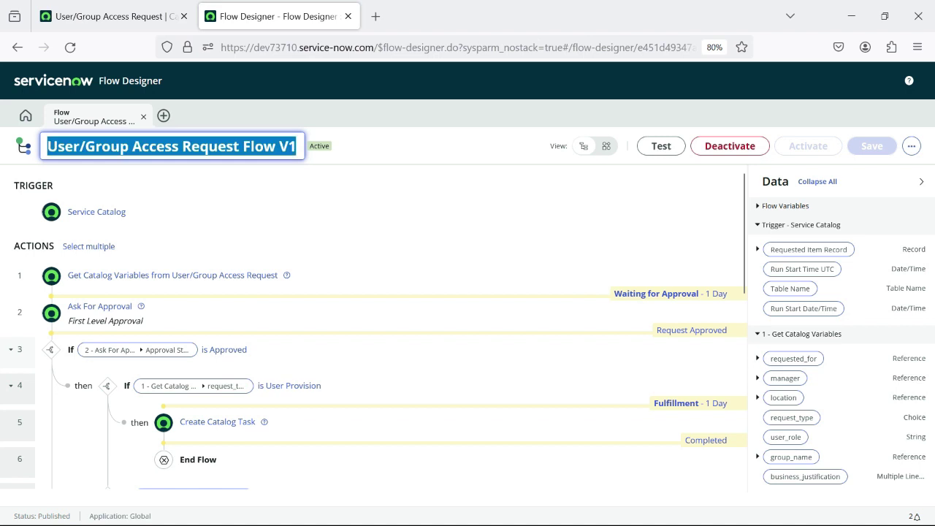
# Assign User/Group Access Request Flow V1 as the process engine flow of the User/Group Access Request catalog item and save the record.
pyautogui.hotkey('ctrl', 'shift', 'Tab')
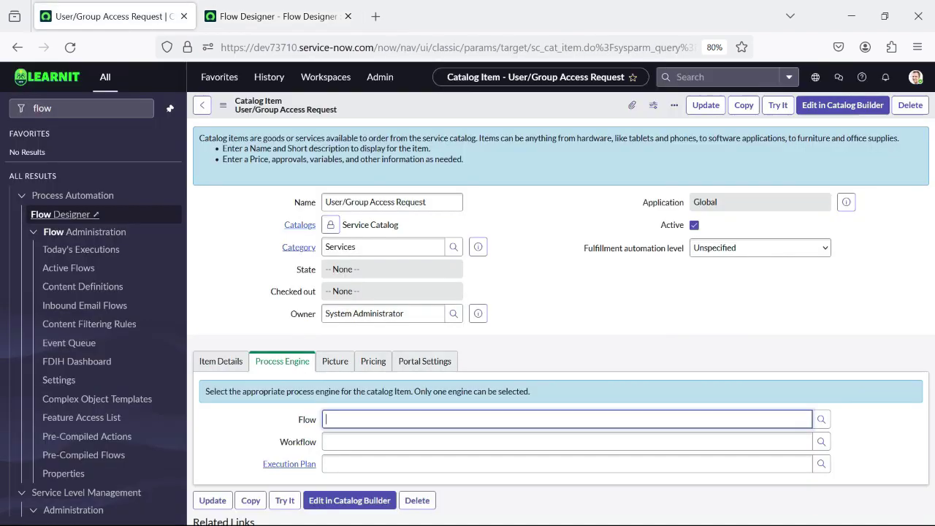
pyautogui.click(567, 419)
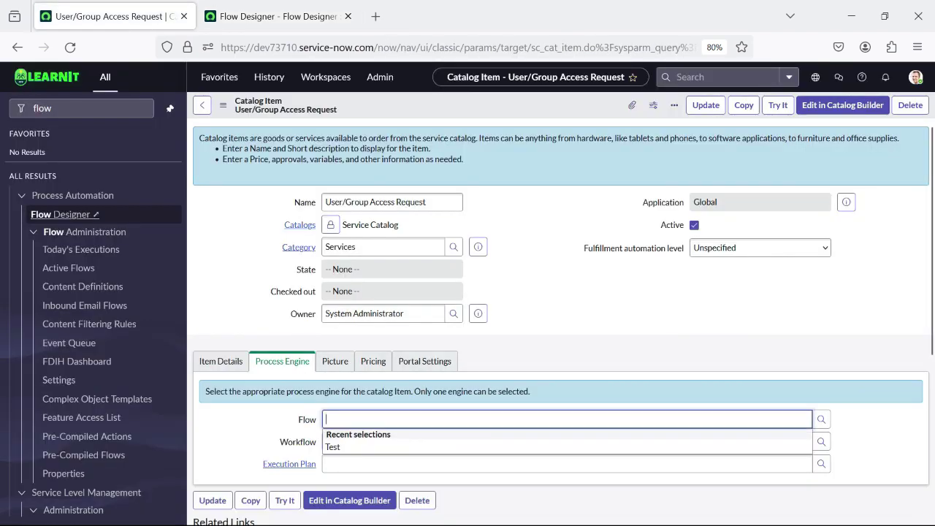
pyautogui.hotkey('ctrl', 'v')
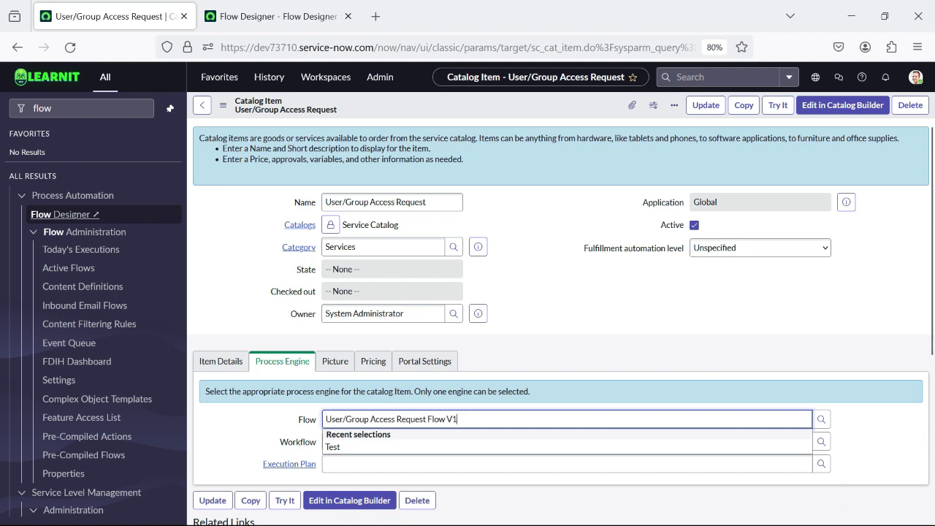
pyautogui.press('BackSpace')
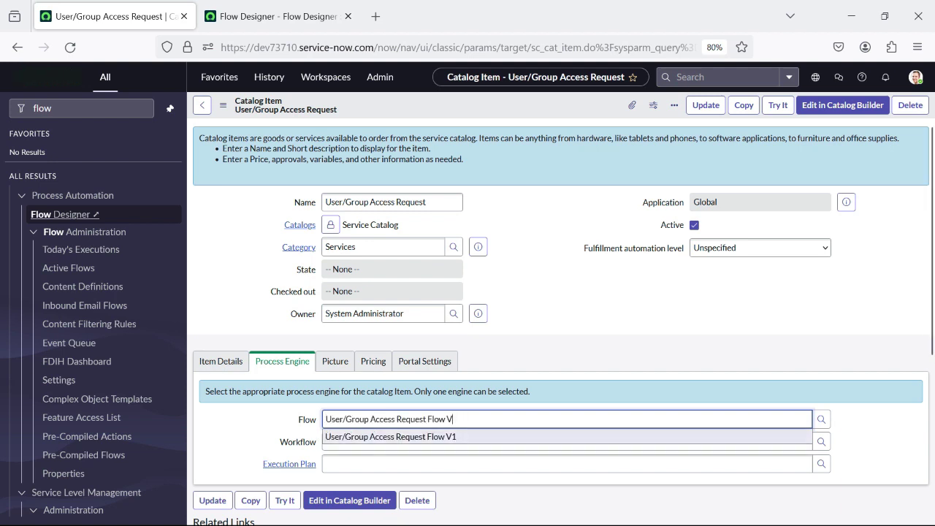
pyautogui.press('Return')
pyautogui.rightClick(489, 109)
pyautogui.click(510, 119)
pyautogui.click(278, 16)
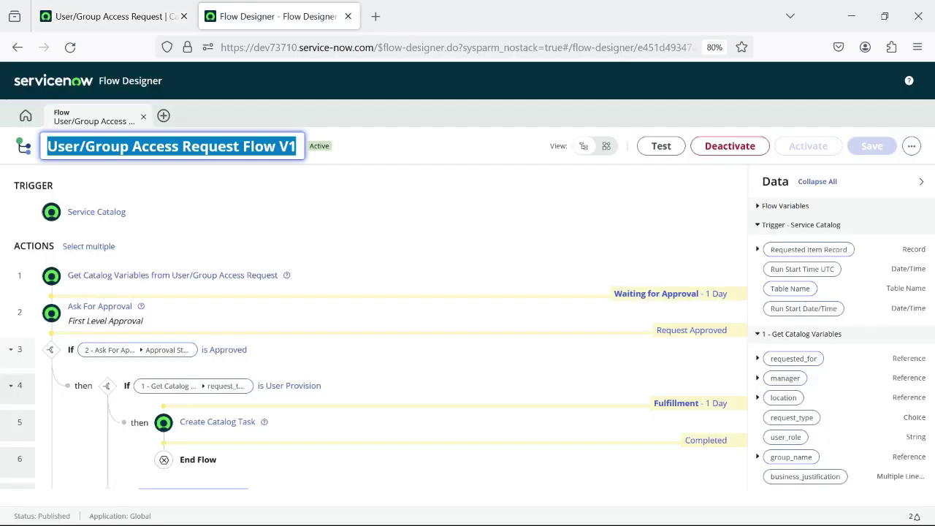
pyautogui.press('Escape')
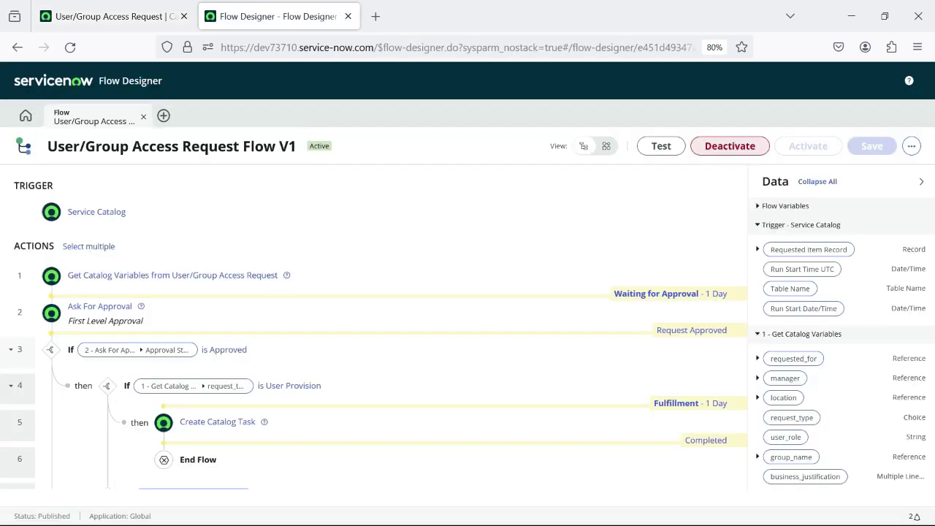
# Try out the User/Group Access Request catalog item, selecting LearnIT Item as Requested For and a user as Manager.
pyautogui.click(114, 16)
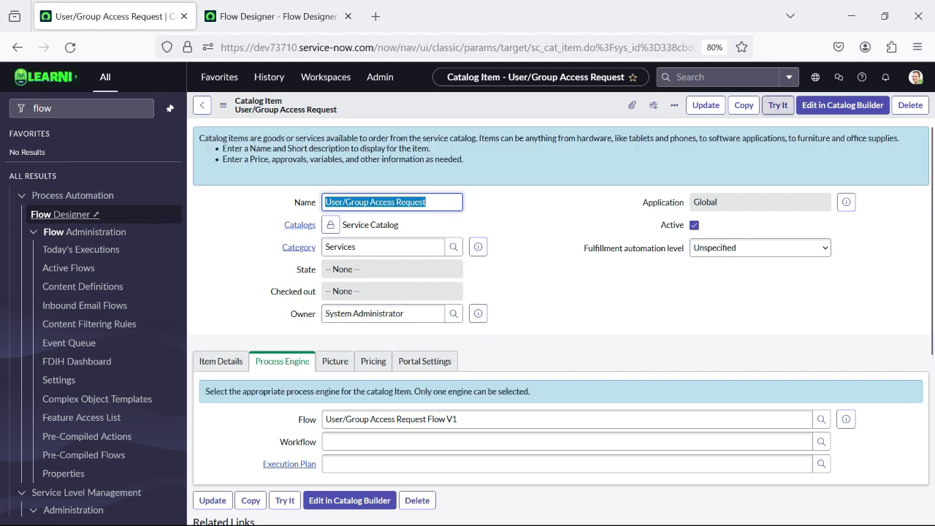
pyautogui.click(778, 105)
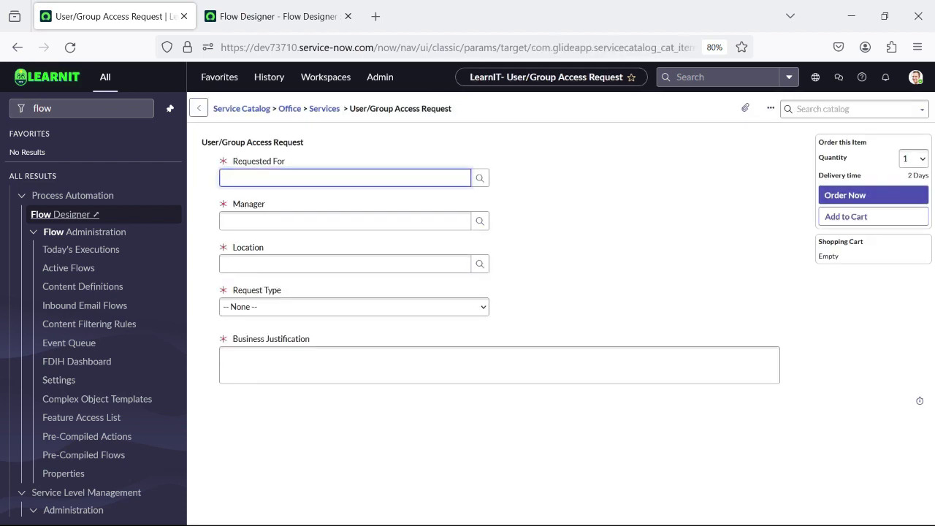
pyautogui.click(479, 177)
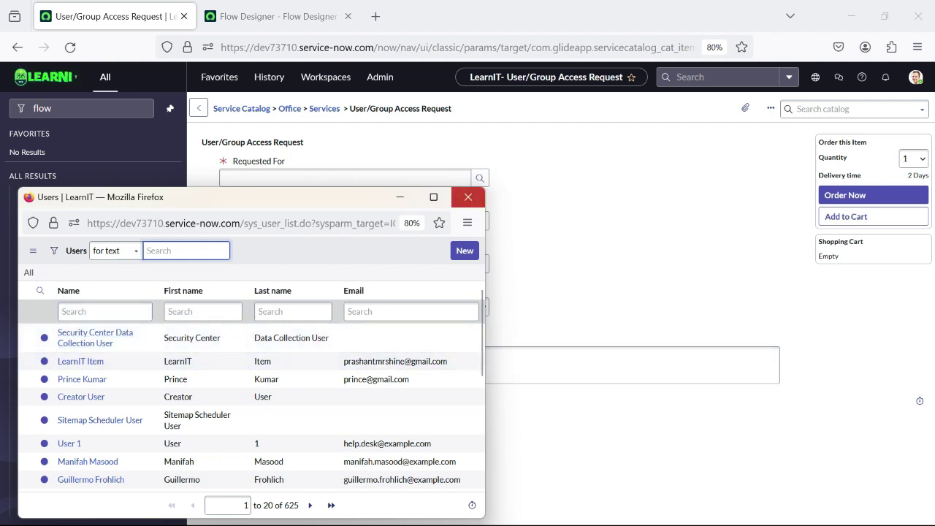
pyautogui.click(468, 196)
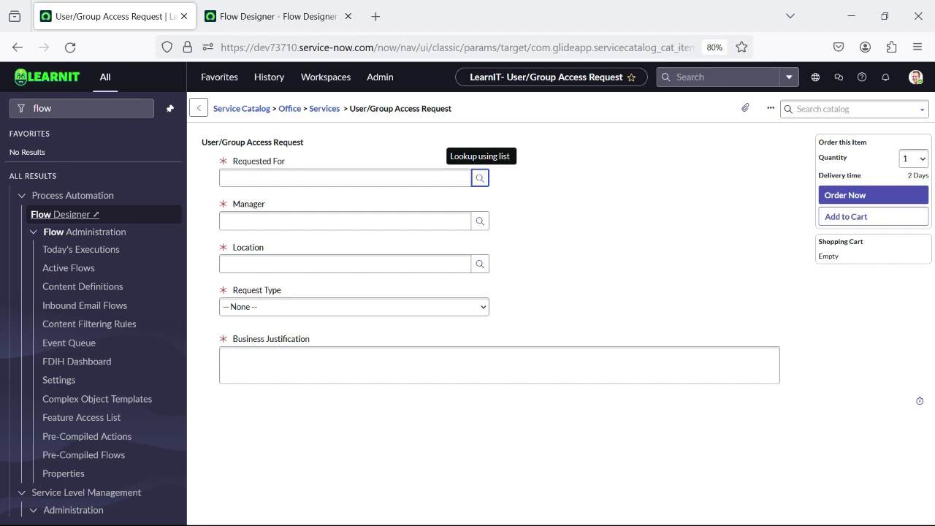
pyautogui.click(479, 178)
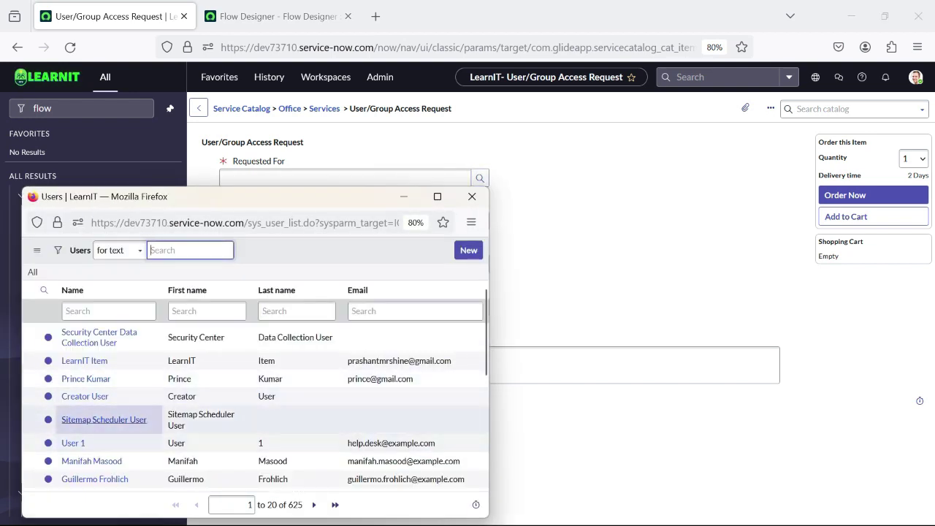
pyautogui.click(84, 360)
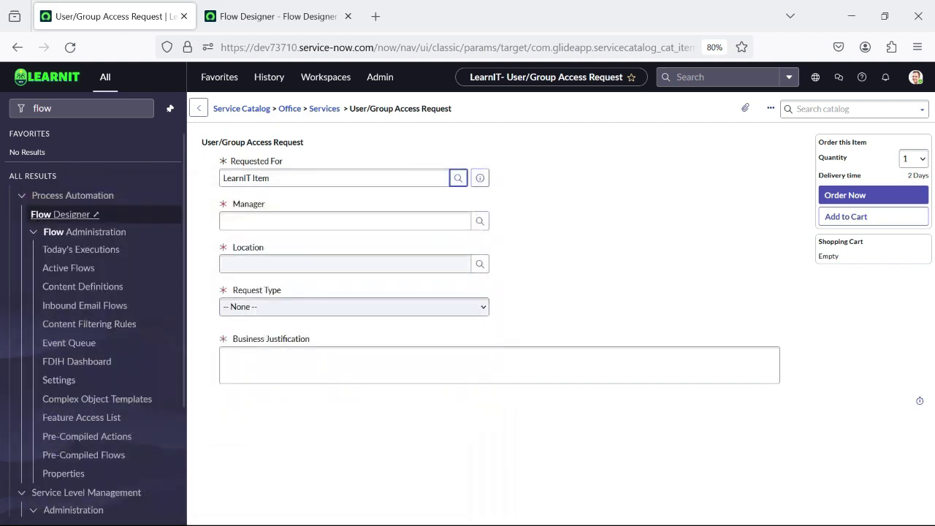
pyautogui.click(479, 220)
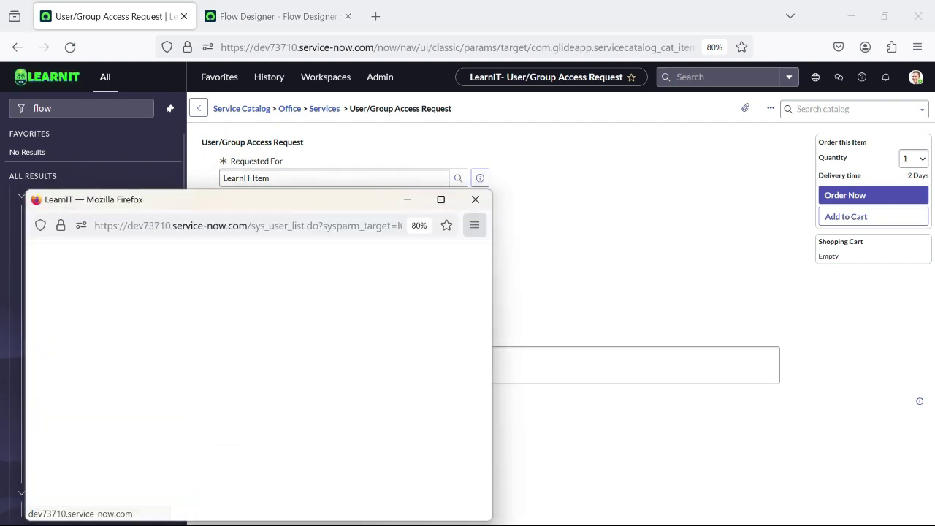
pyautogui.click(89, 382)
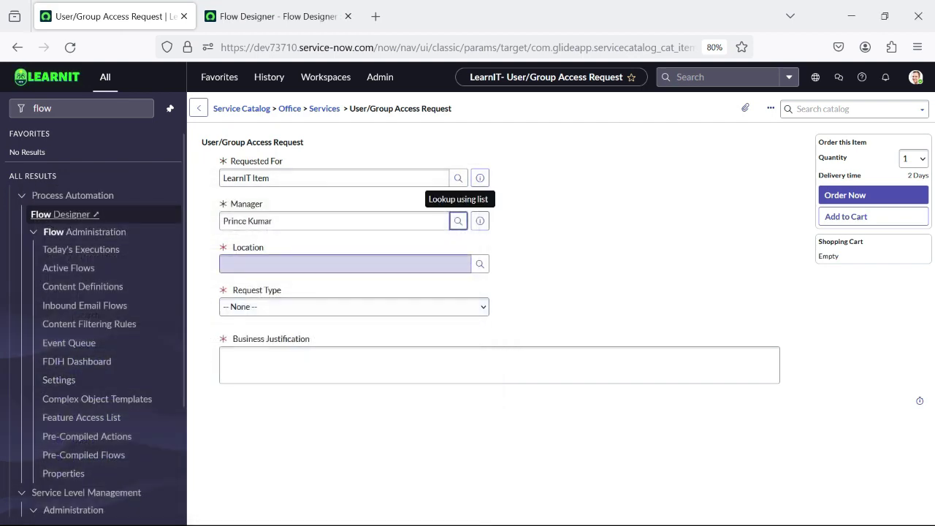
# Set the request's Location to Johannesburg and its Request Type to User Provision.
pyautogui.write('j')
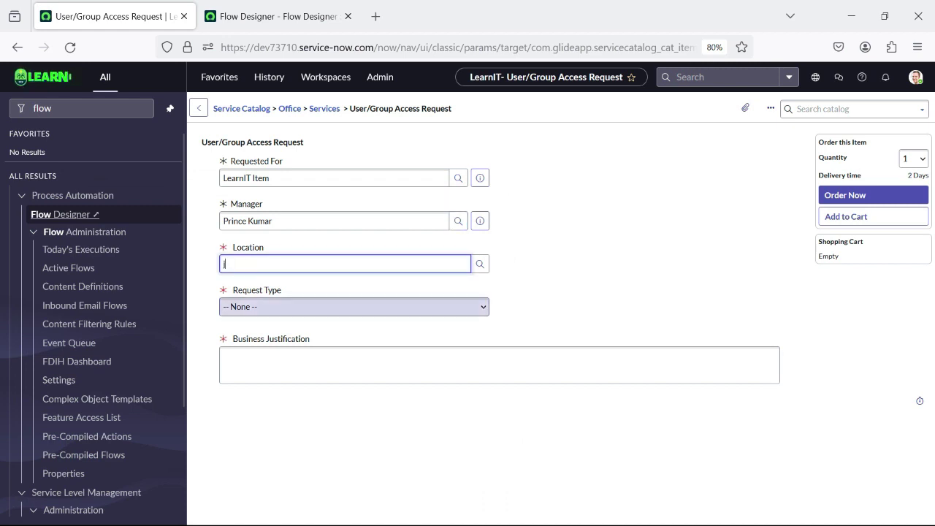
pyautogui.click(249, 311)
pyautogui.click(354, 307)
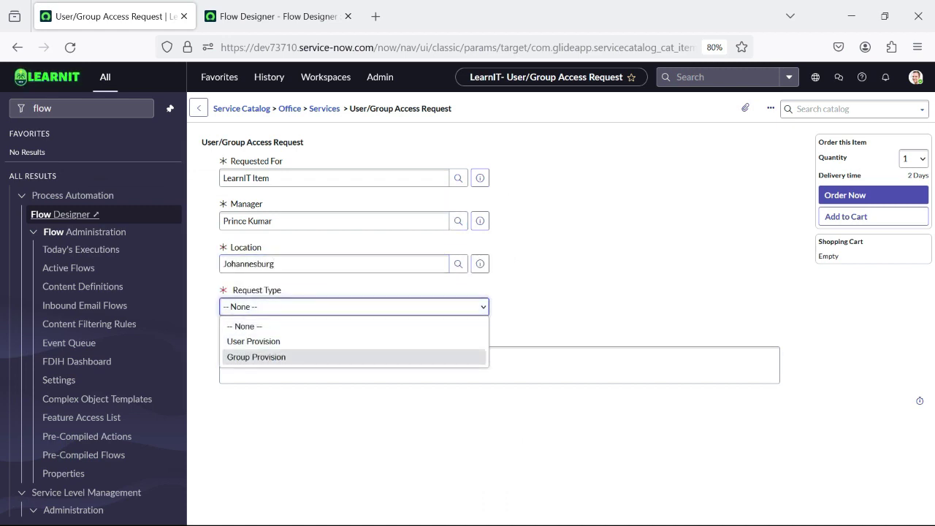
pyautogui.click(254, 341)
# Enter XYZ User Role as the User Role and Testing as the Business Justification.
pyautogui.click(353, 350)
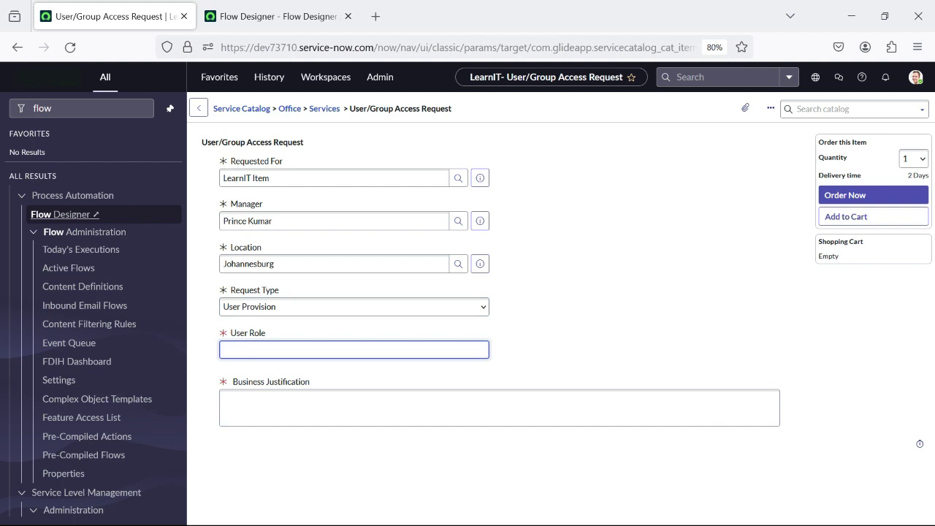
pyautogui.write('X')
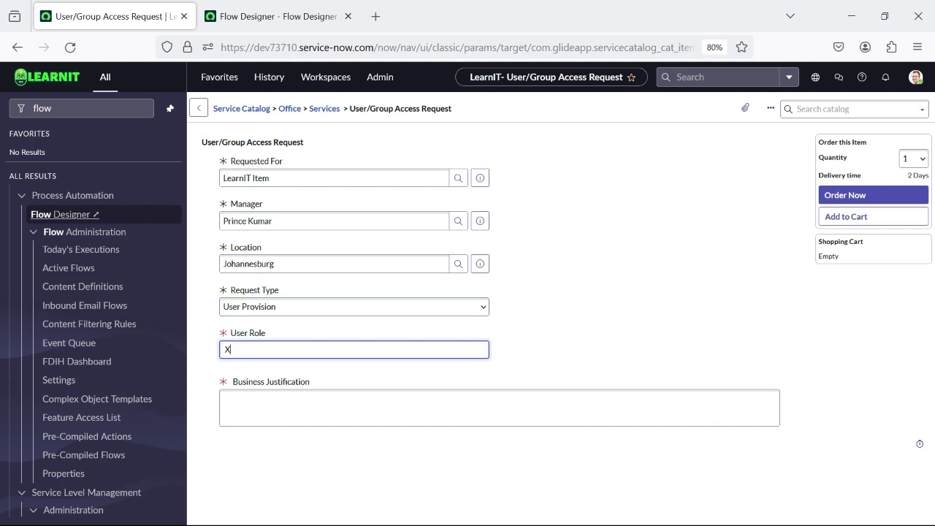
pyautogui.write('YZ Role')
pyautogui.press('BackSpace')
pyautogui.press('BackSpace')
pyautogui.press('BackSpace')
pyautogui.press('BackSpace')
pyautogui.write('U')
pyautogui.press('Tab')
pyautogui.write('Te')
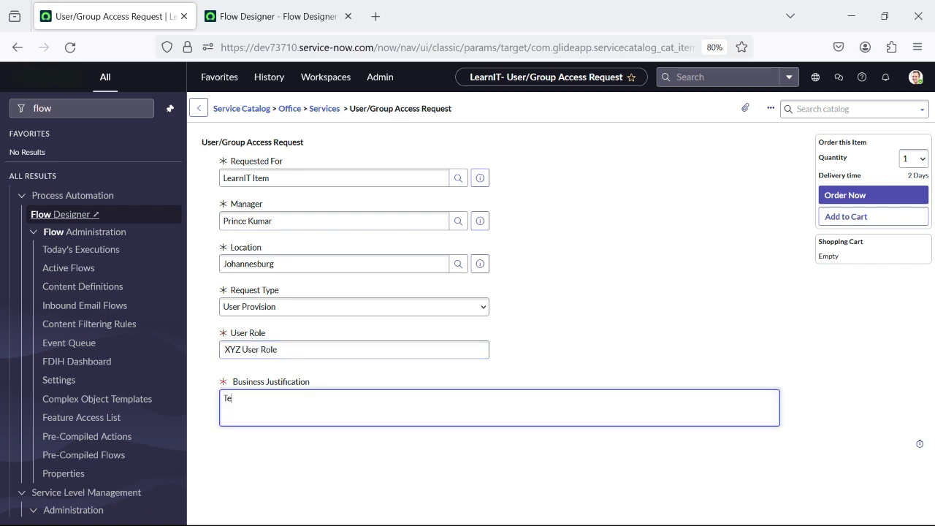
pyautogui.write('sting')
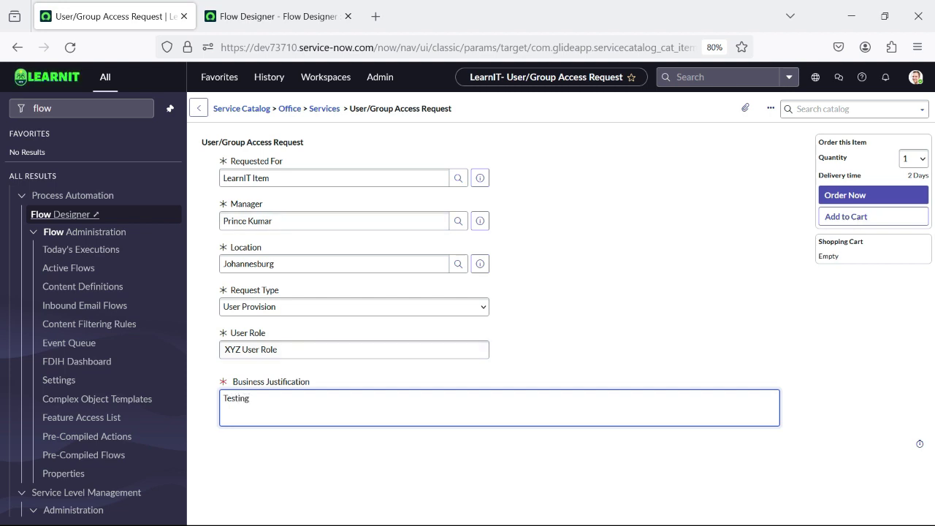
# Order the item and open the approvers list of the resulting requested item.
pyautogui.click(863, 195)
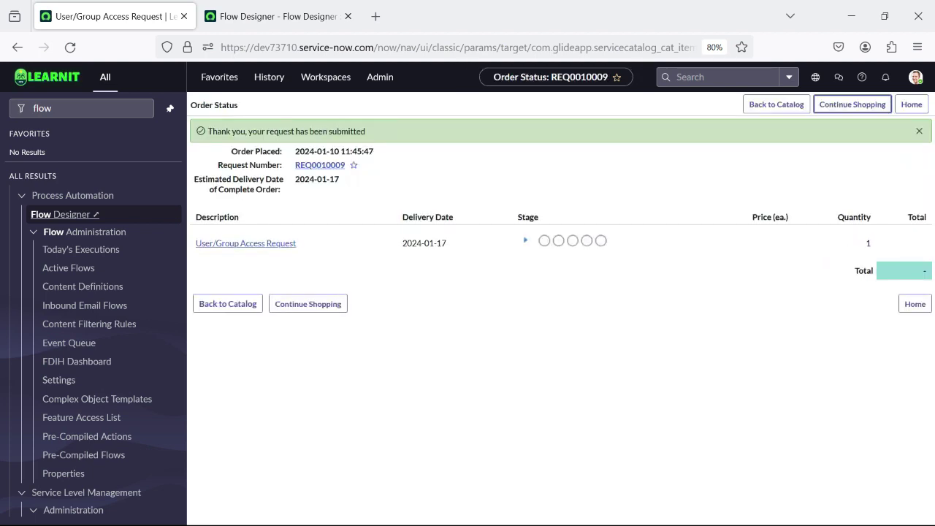
pyautogui.click(245, 243)
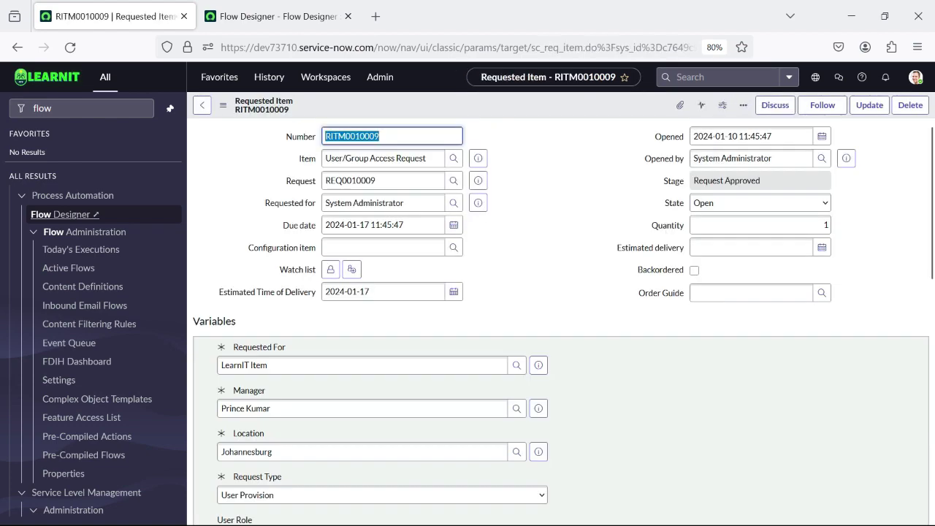
pyautogui.scroll(-10, 285, 340)
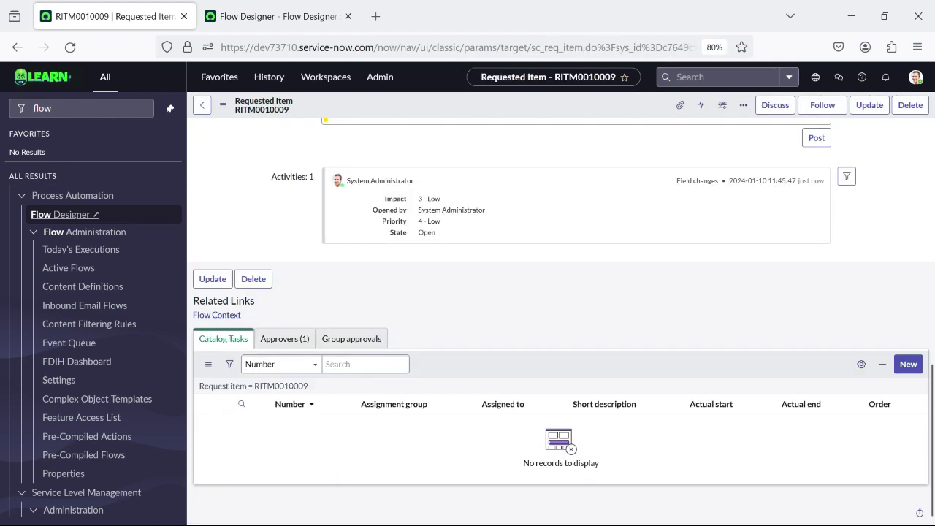
pyautogui.click(285, 338)
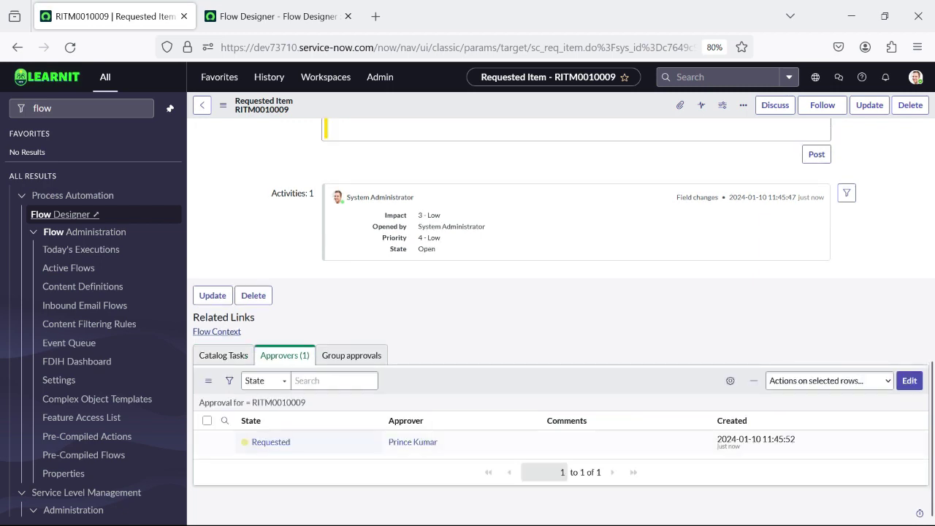
# Compare the approver with the requested item's Manager variable and approve the pending approval request.
pyautogui.scroll(3, 285, 341)
pyautogui.scroll(4, 561, 321)
pyautogui.scroll(-1, 561, 321)
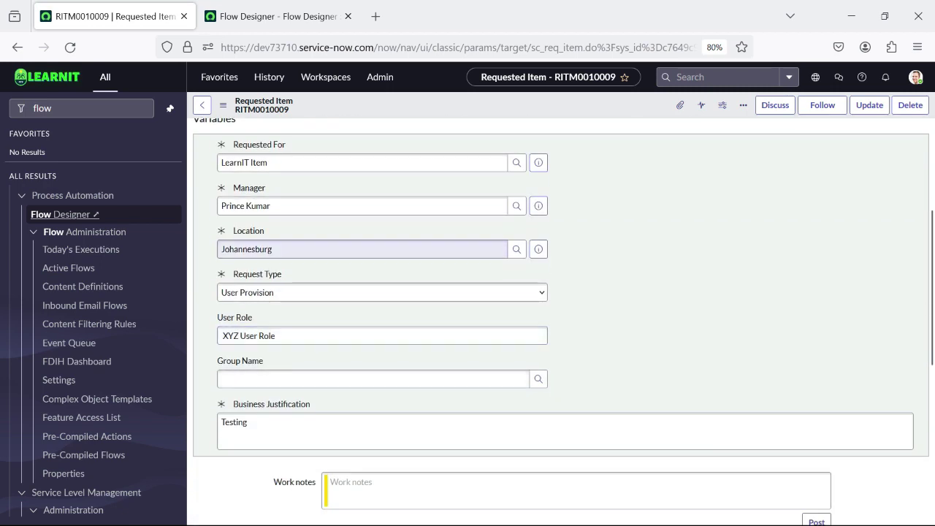
pyautogui.moveTo(272, 206)
pyautogui.mouseDown()
pyautogui.moveTo(219, 206)
pyautogui.moveTo(232, 188)
pyautogui.moveTo(267, 189)
pyautogui.mouseUp()
pyautogui.scroll(-5, 561, 321)
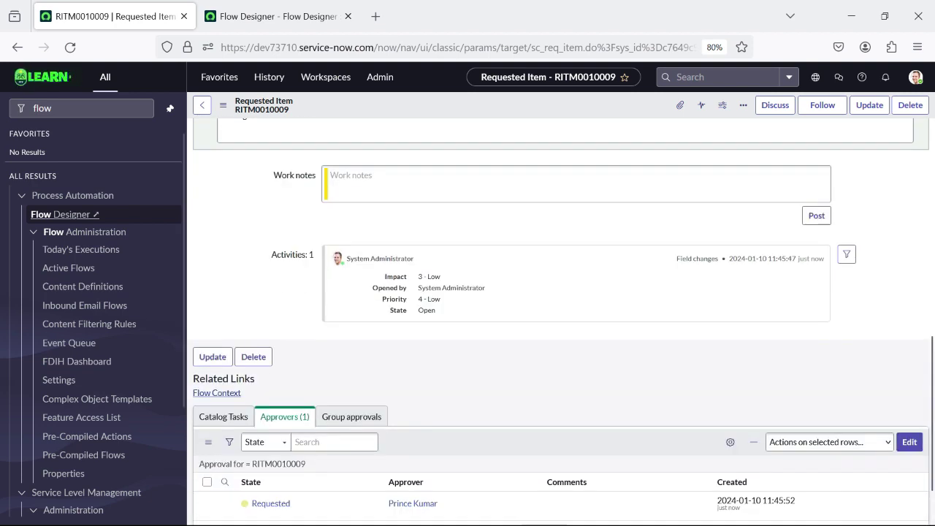
pyautogui.rightClick(275, 441)
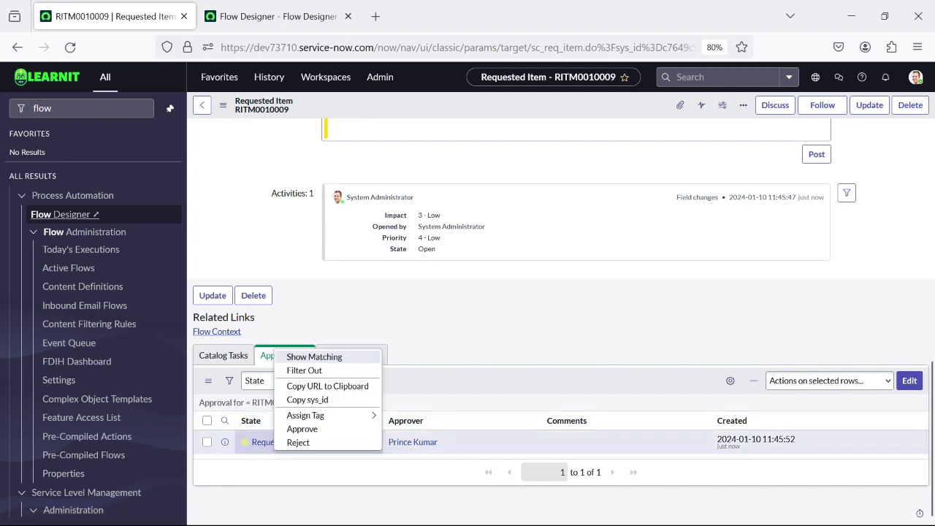
pyautogui.click(302, 429)
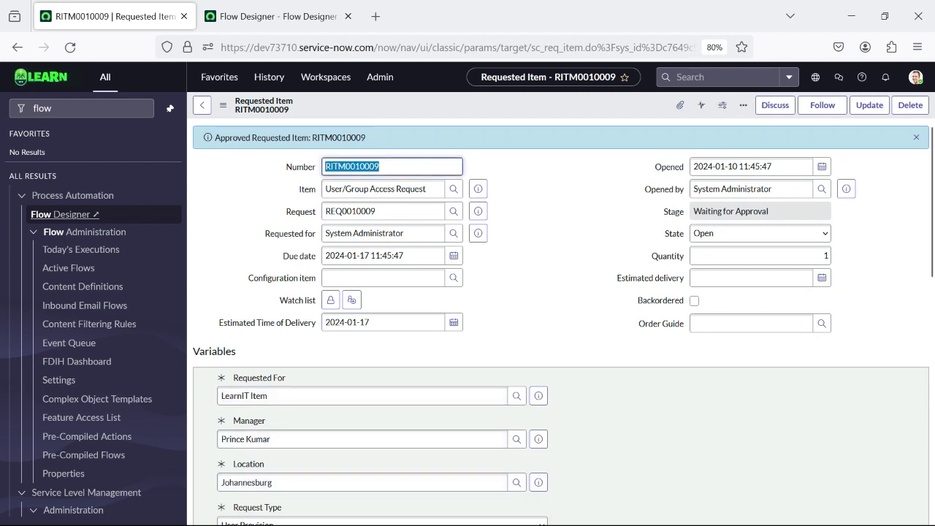
# Check the approved requested item's catalog tasks and its Stage field.
pyautogui.scroll(-1, 561, 321)
pyautogui.scroll(1, 561, 322)
pyautogui.scroll(-15, 561, 321)
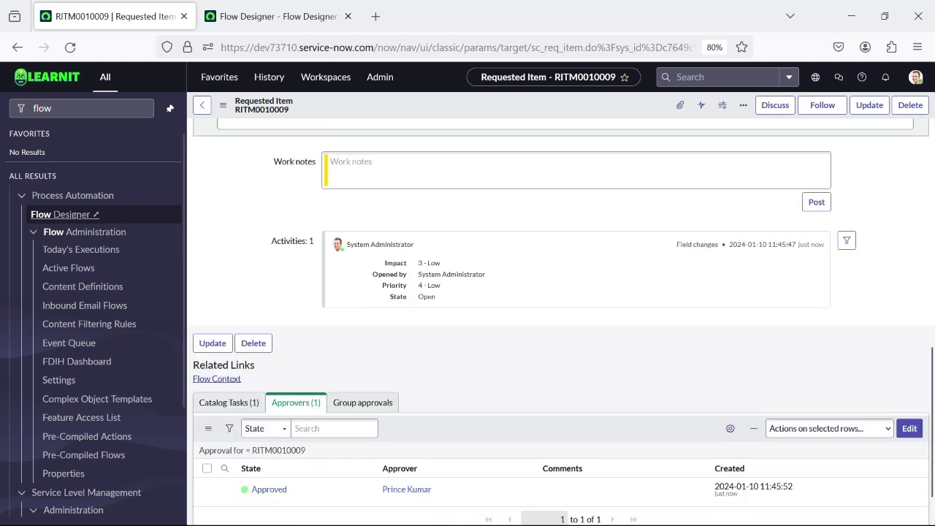
pyautogui.click(228, 355)
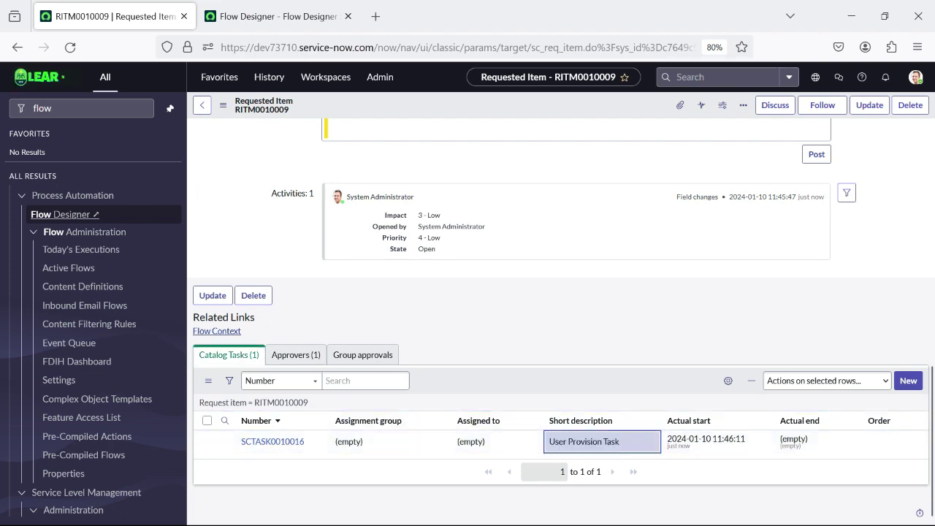
pyautogui.scroll(15, 560, 321)
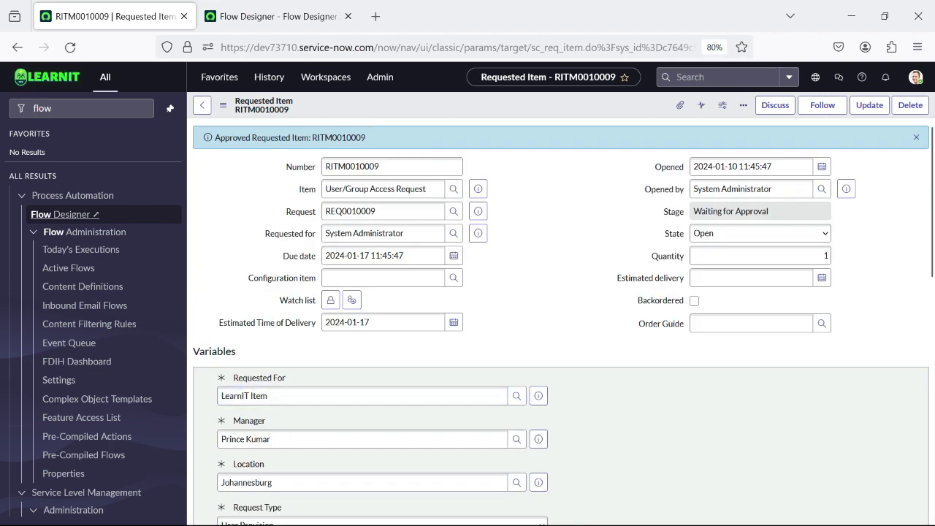
pyautogui.scroll(-15, 584, 441)
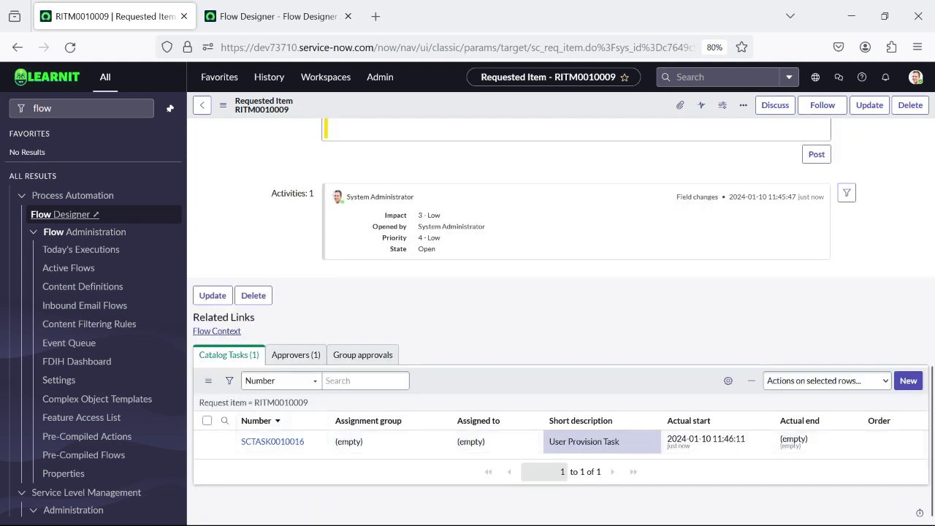
# Reload the requested item form and review its Stage, variables and catalog task.
pyautogui.click(223, 105)
pyautogui.click(252, 297)
pyautogui.rightClick(360, 113)
pyautogui.click(395, 304)
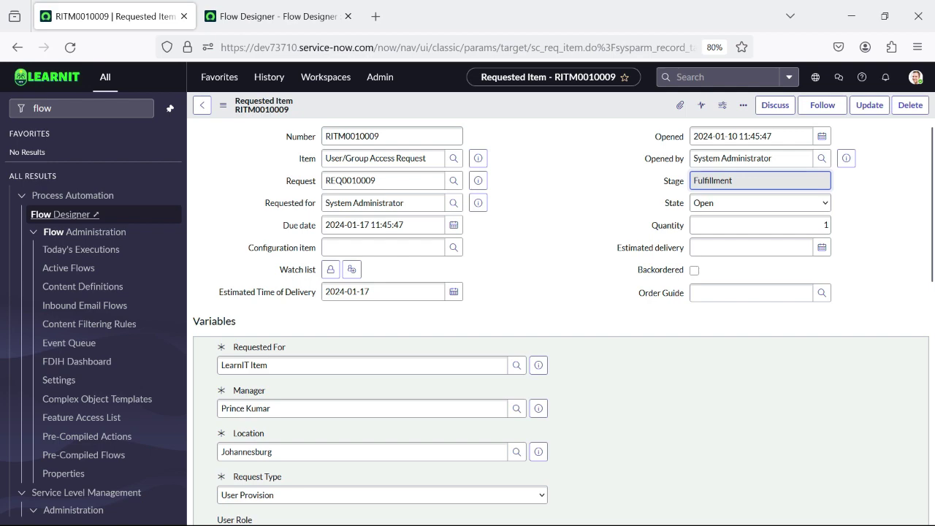
pyautogui.scroll(-8, 561, 322)
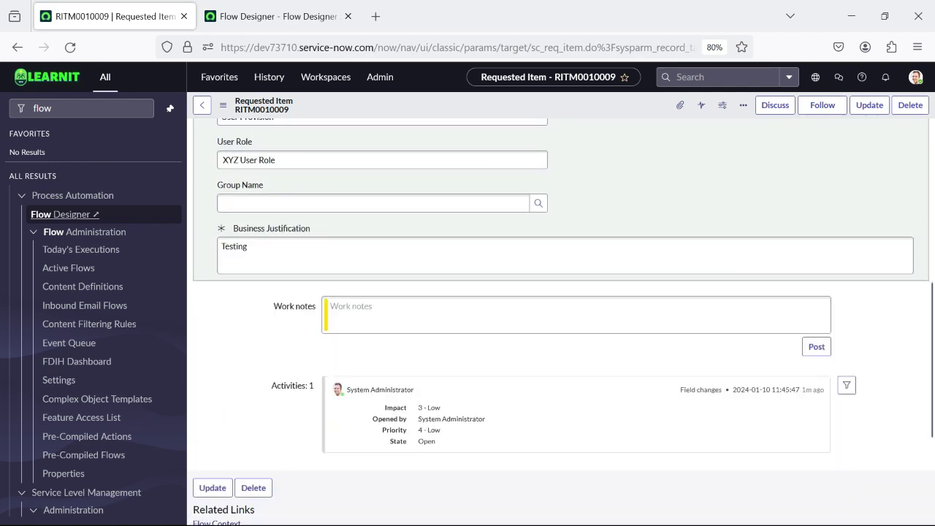
pyautogui.scroll(10, 561, 321)
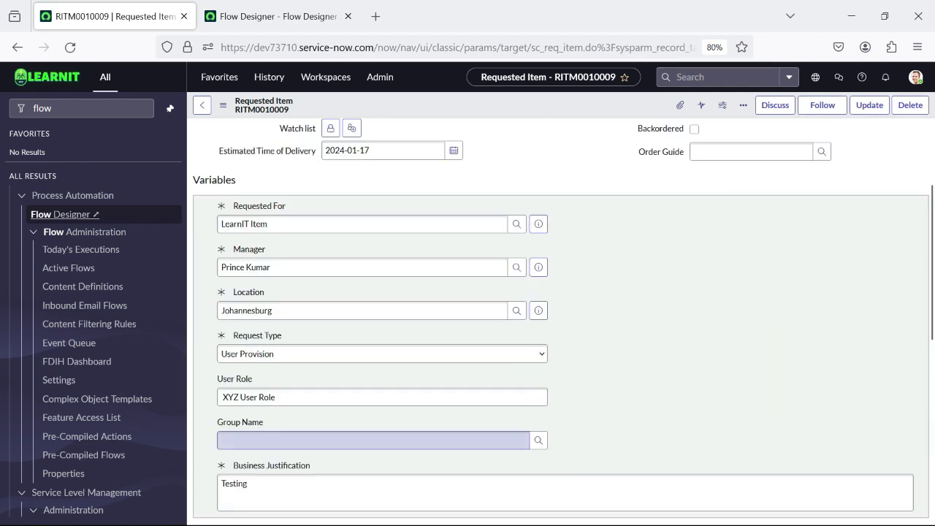
pyautogui.scroll(-10, 560, 321)
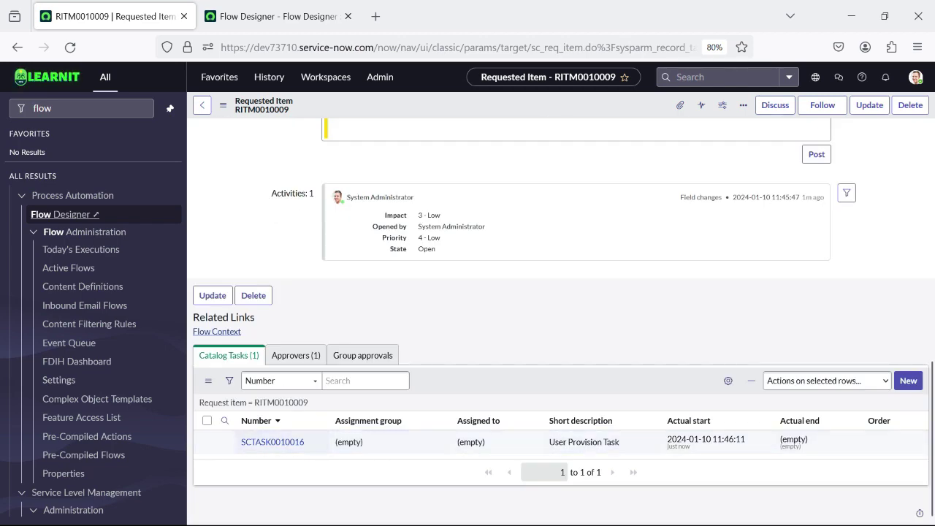
# Open the User Provision Task in a separate browser tab, set its State to Closed Complete and save it.
pyautogui.middleClick(224, 442)
pyautogui.scroll(8, 561, 322)
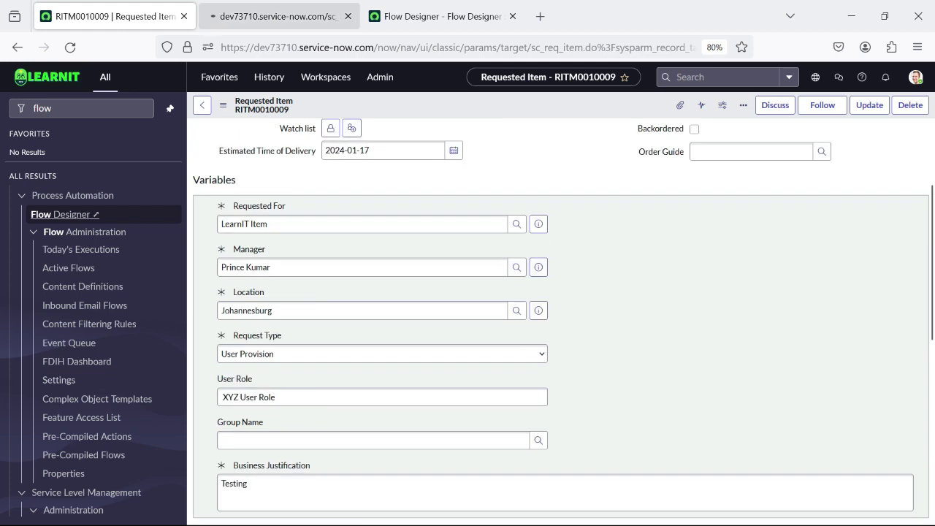
pyautogui.hotkey('ctrl', 'Tab')
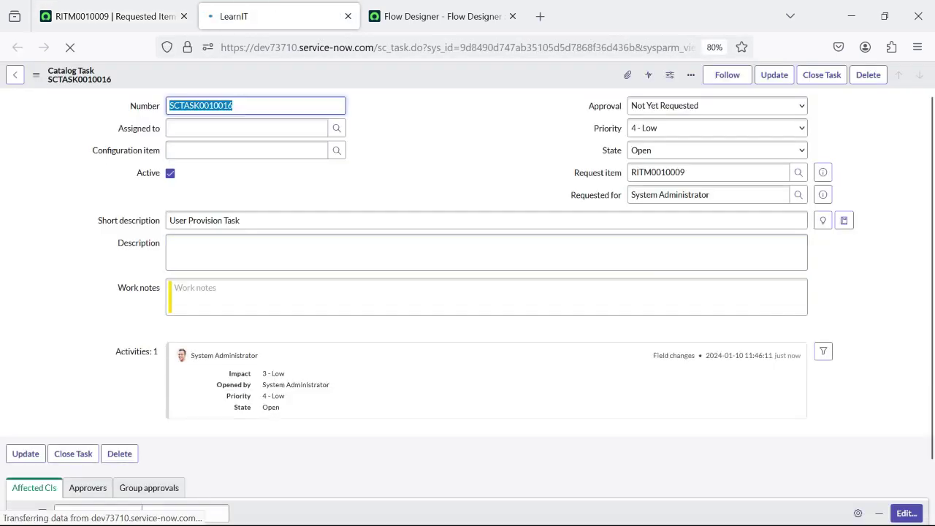
pyautogui.click(716, 149)
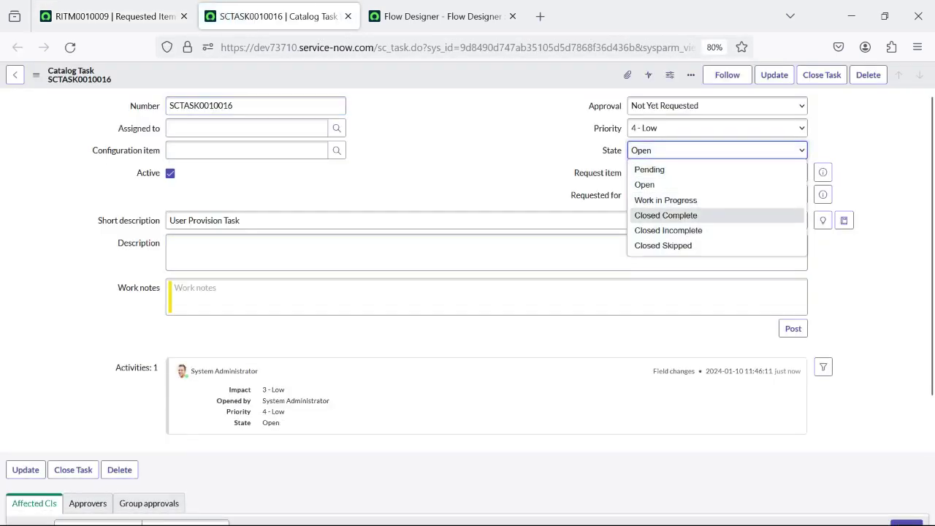
pyautogui.click(686, 215)
pyautogui.rightClick(403, 72)
pyautogui.click(426, 81)
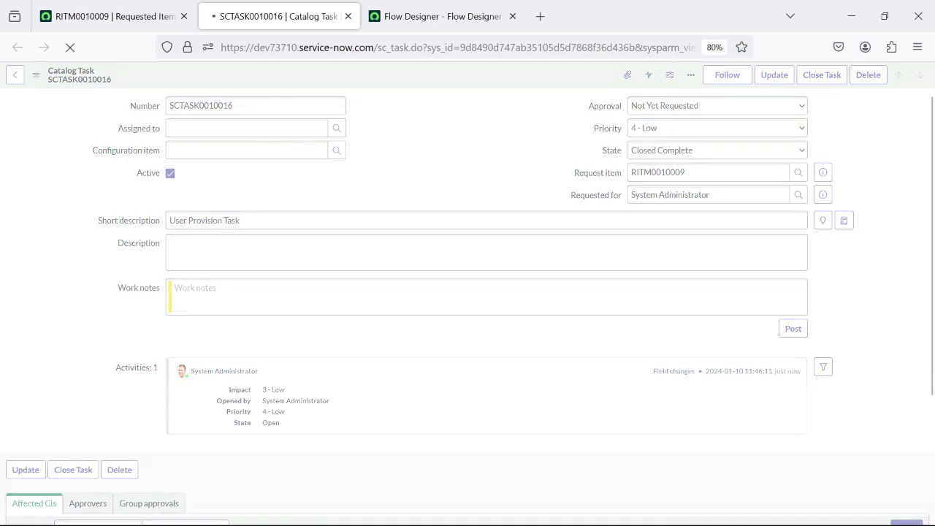
# Review the requested item's Stage and State, close the catalog task's browser tab and refresh the catalog task list.
pyautogui.click(114, 16)
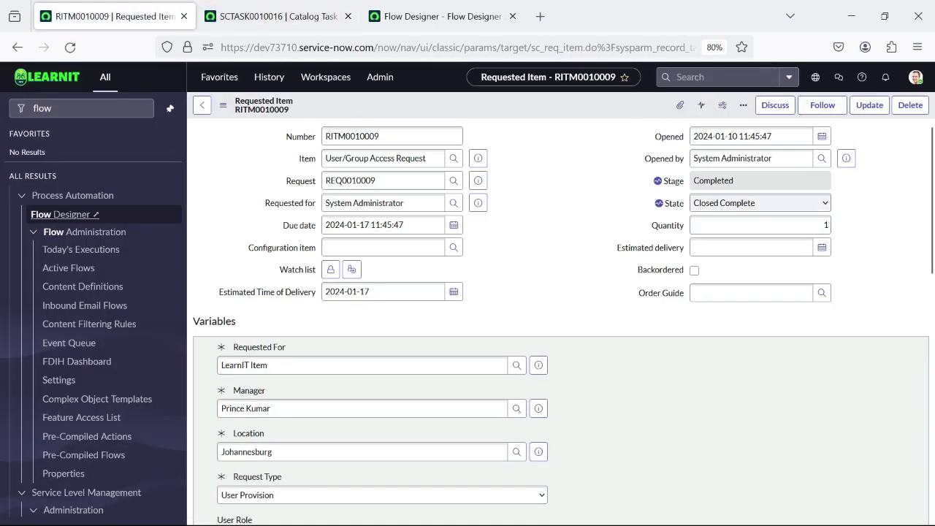
pyautogui.scroll(-10, 561, 321)
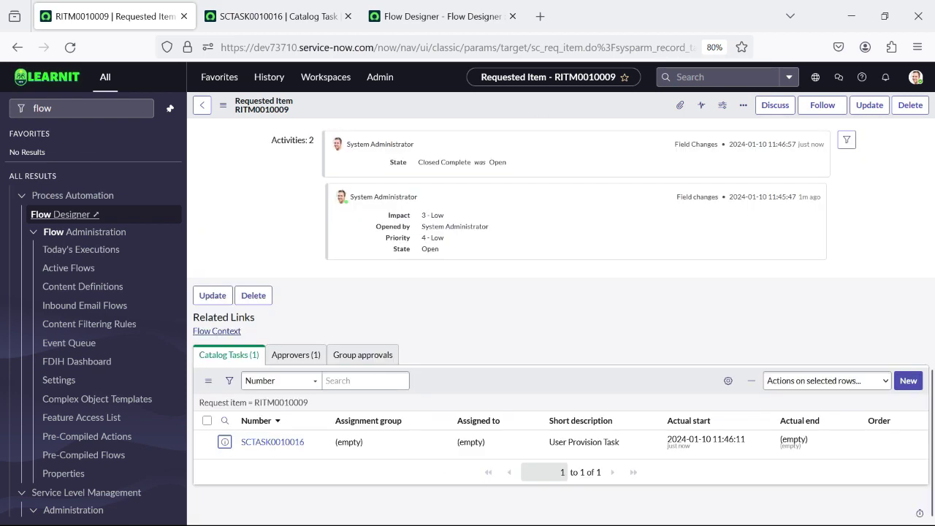
pyautogui.hotkey('ctrl', 'Tab')
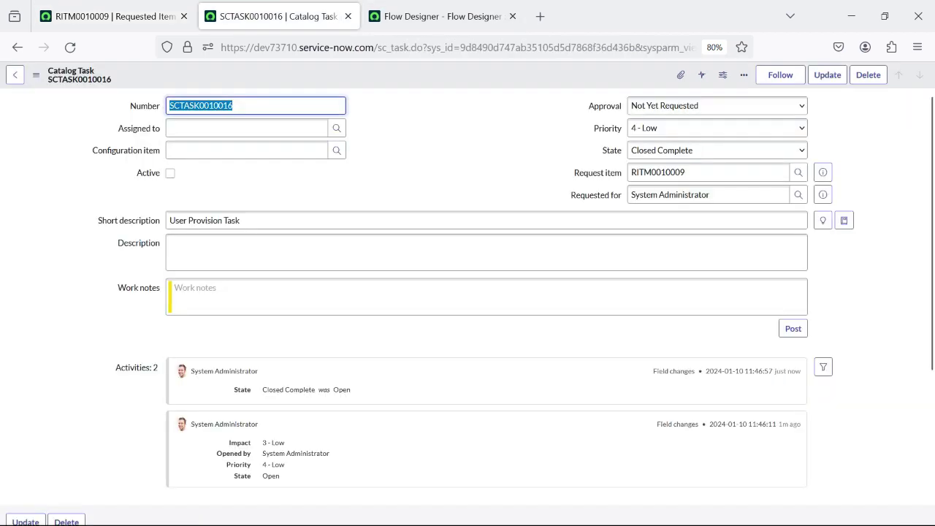
pyautogui.hotkey('ctrl', 'w')
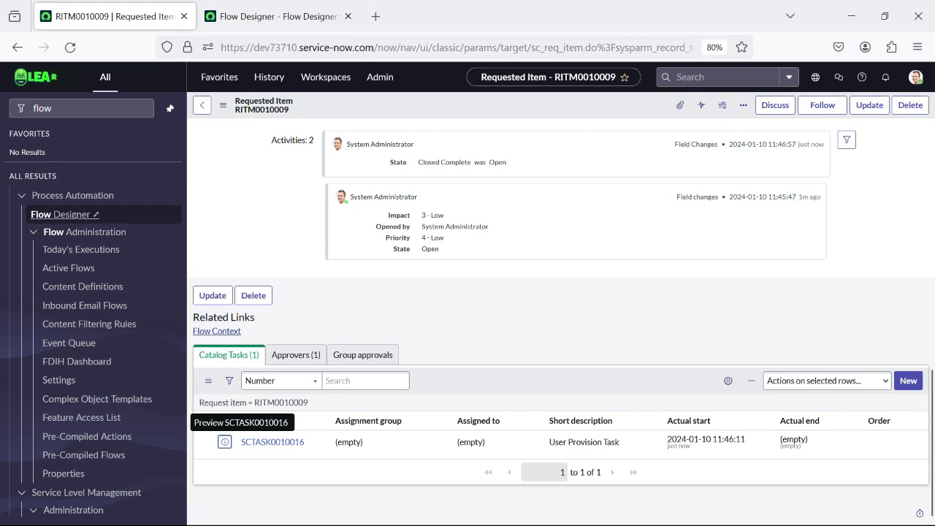
pyautogui.rightClick(465, 374)
pyautogui.click(501, 394)
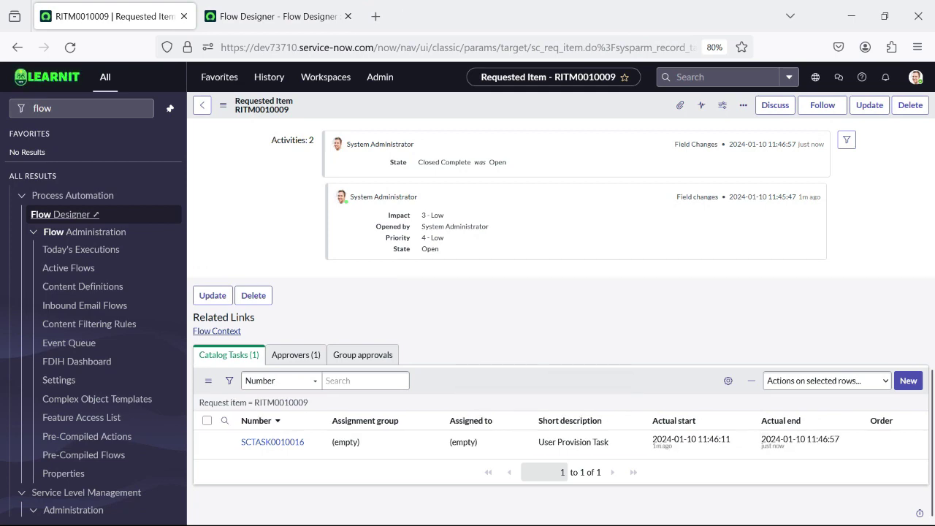
pyautogui.scroll(10, 561, 307)
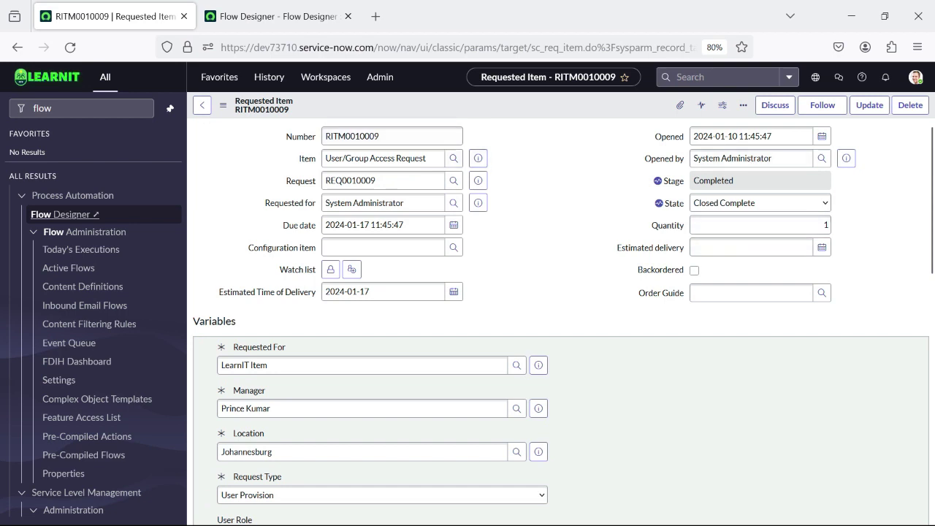
# Open the User/Group Access Request item's order form, setting Requested For to Creator User and choosing a different user as Manager.
pyautogui.click(478, 158)
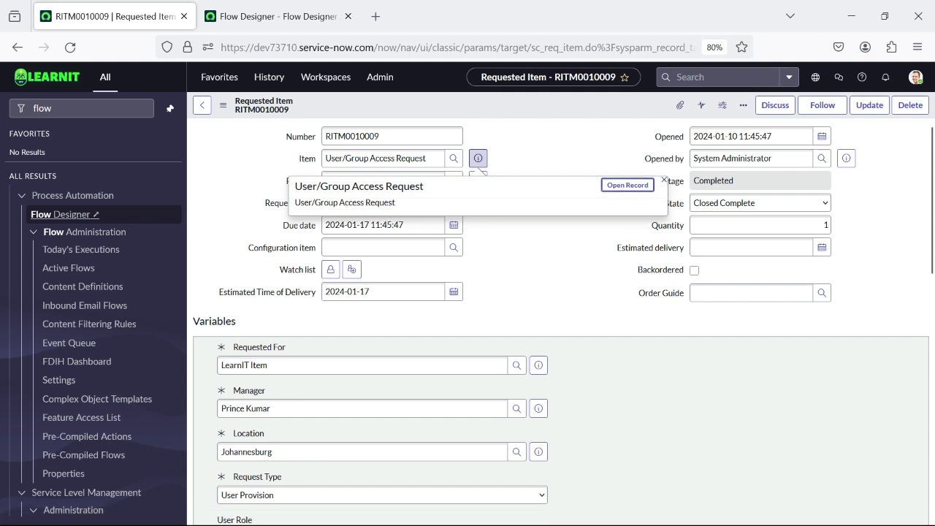
pyautogui.click(627, 184)
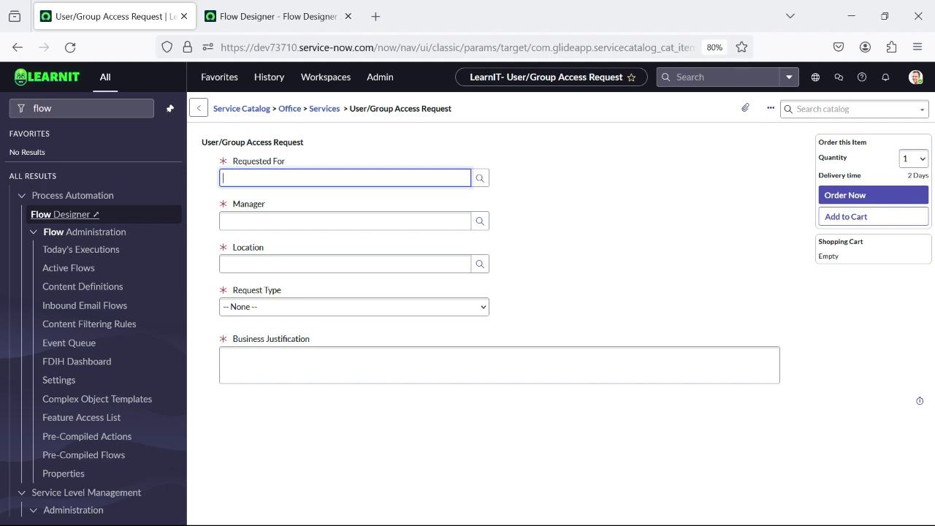
pyautogui.click(480, 178)
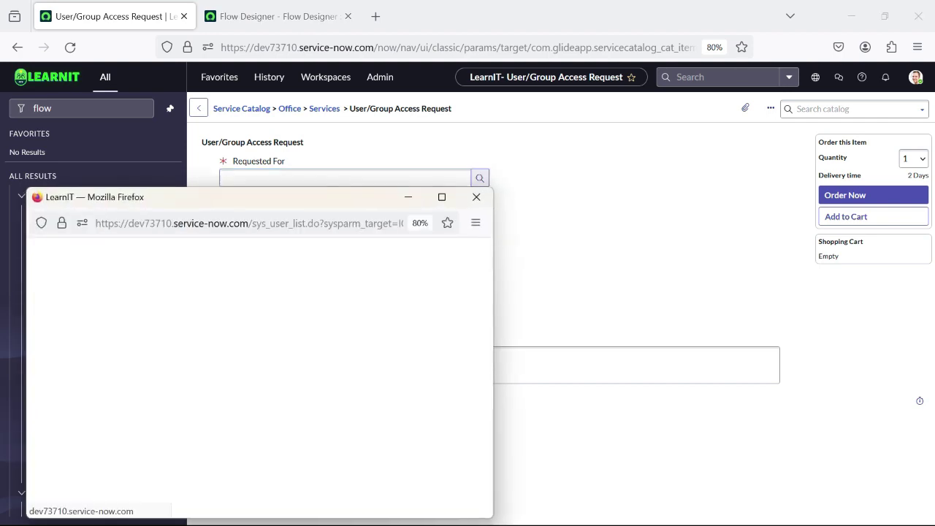
pyautogui.click(89, 397)
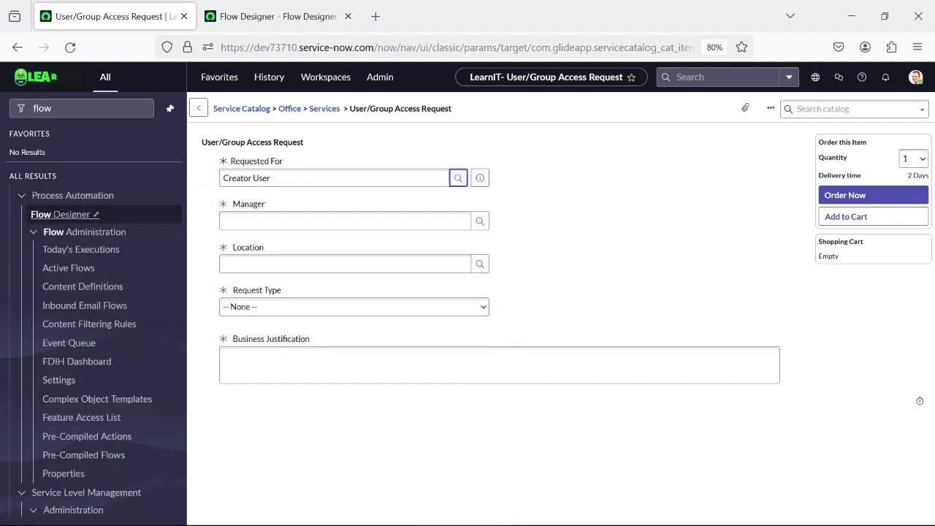
pyautogui.click(480, 220)
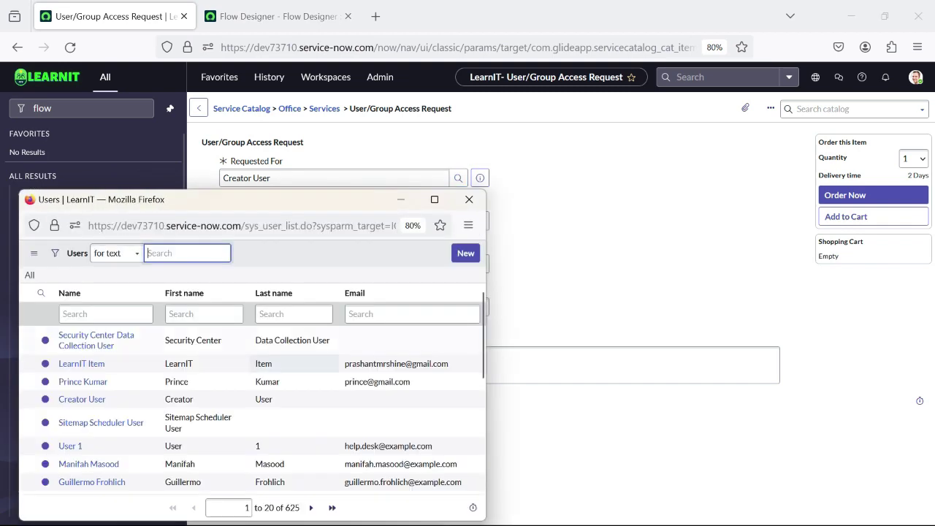
pyautogui.click(88, 464)
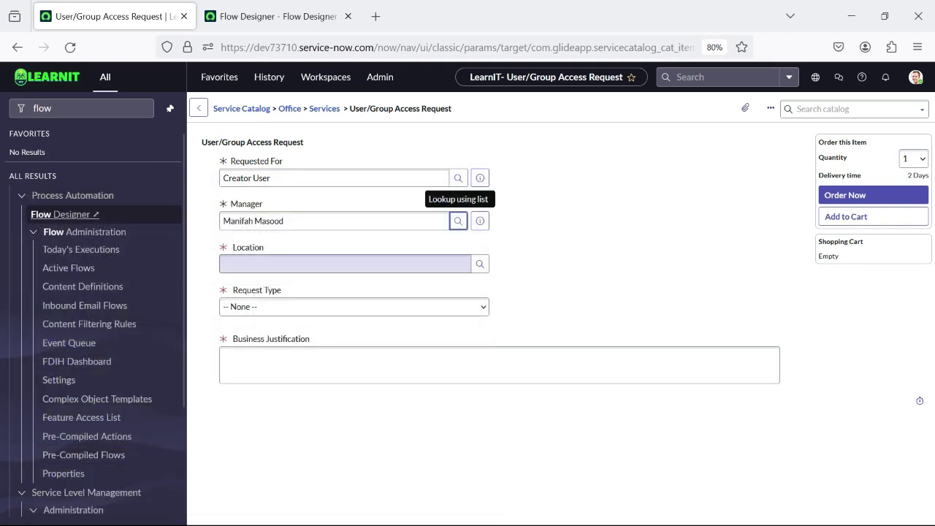
# Set the new request's Location to the East Harvard Avenue entry in Denver and its Request Type to Group Provision.
pyautogui.click(480, 264)
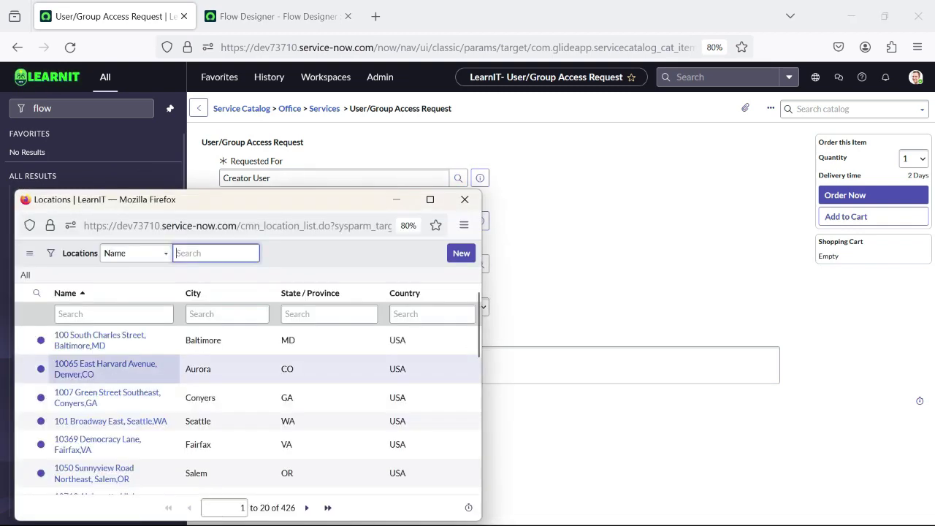
pyautogui.click(105, 363)
pyautogui.click(409, 307)
pyautogui.click(252, 358)
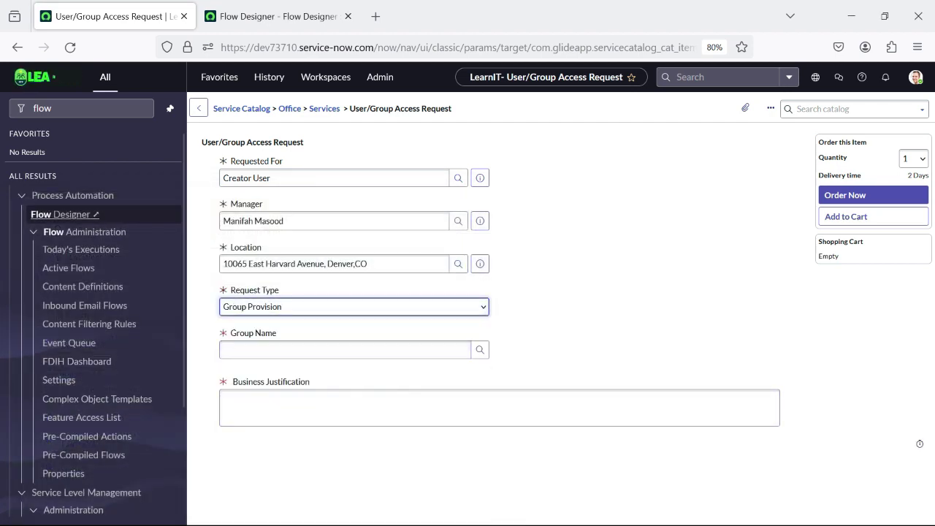
# Choose ITSM App-Dev as the Group Name and enter Test as the Business Justification.
pyautogui.click(480, 350)
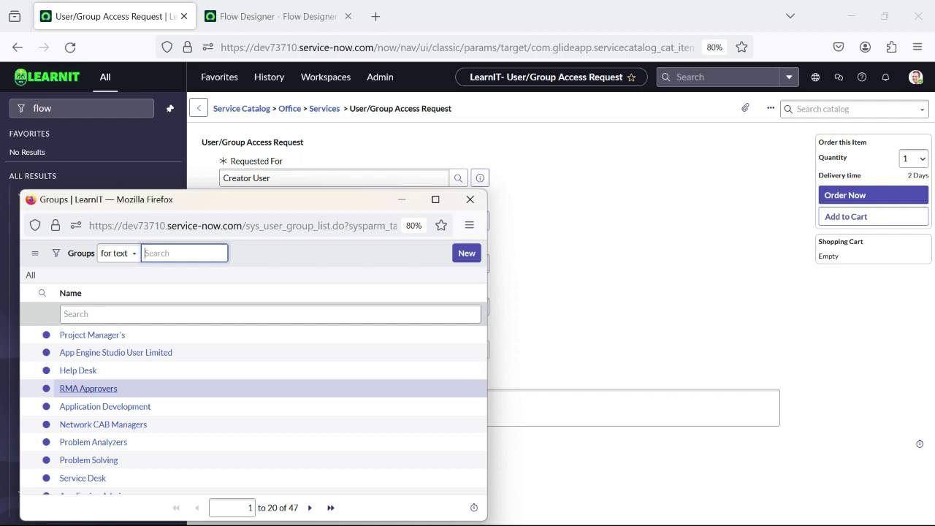
pyautogui.scroll(-3, 253, 390)
pyautogui.click(85, 391)
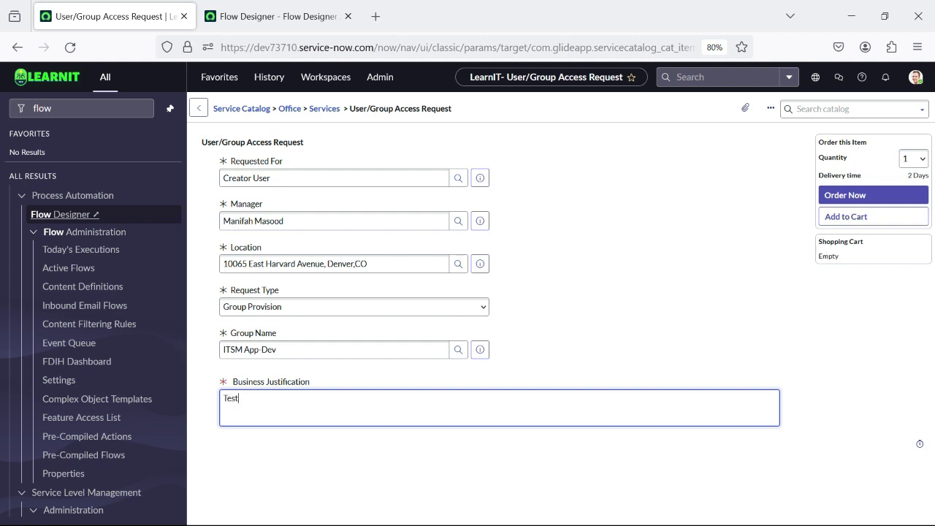
# Order the Group Provision request and open the approvers list of the resulting requested item.
pyautogui.click(870, 195)
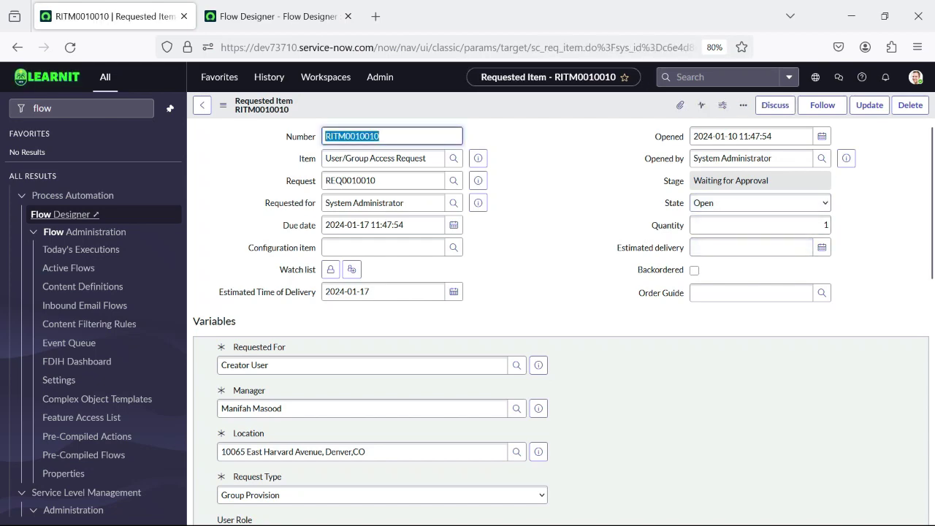
pyautogui.scroll(-15, 285, 338)
pyautogui.click(285, 338)
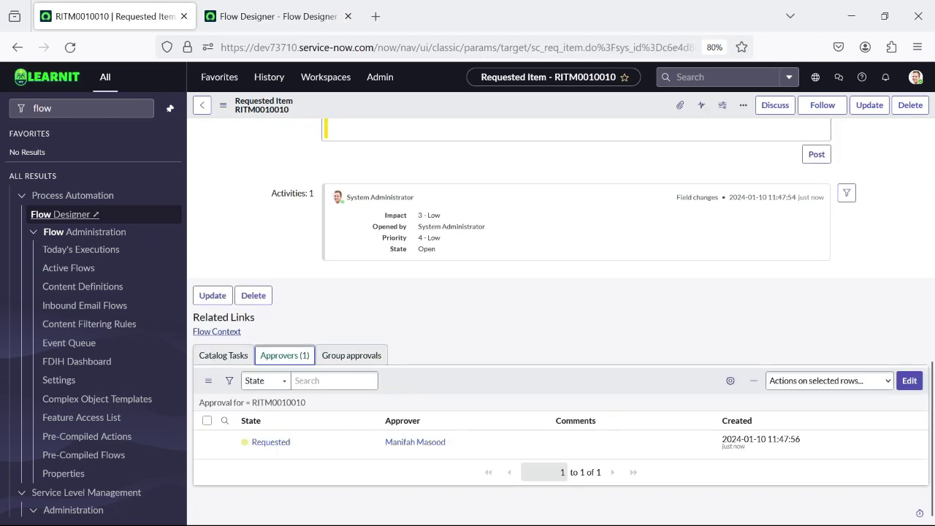
# Check the Group Provision request's variables against its approver and approve the manager's pending approval.
pyautogui.scroll(10, 365, 369)
pyautogui.scroll(-5, 365, 369)
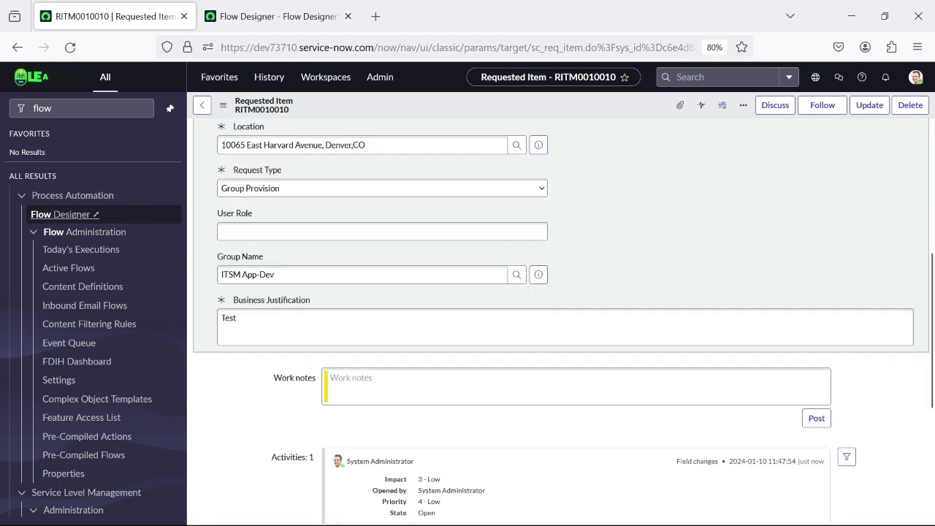
pyautogui.scroll(-4, 467, 441)
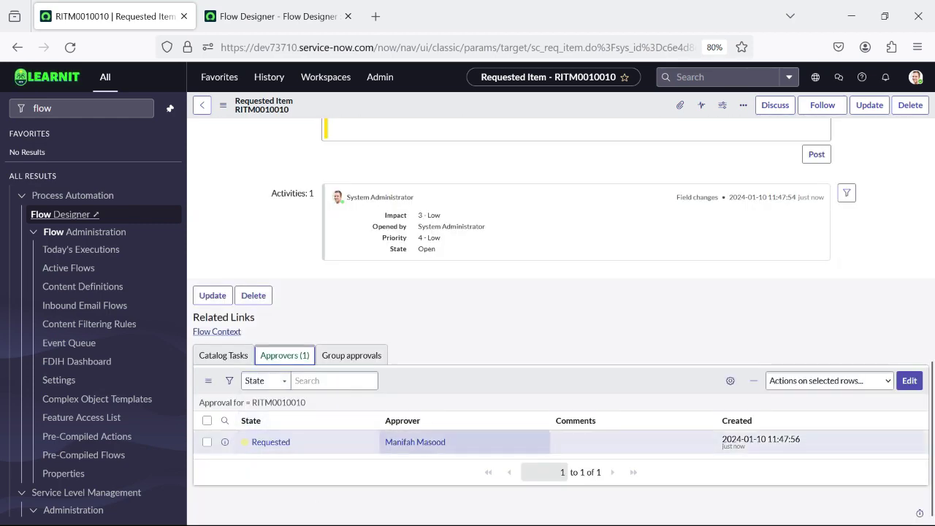
pyautogui.scroll(8, 453, 439)
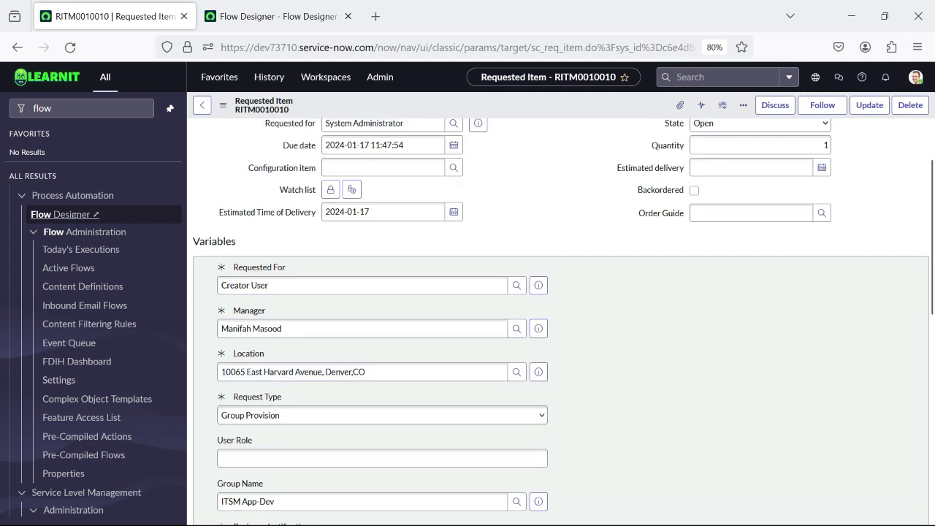
pyautogui.scroll(-8, 468, 321)
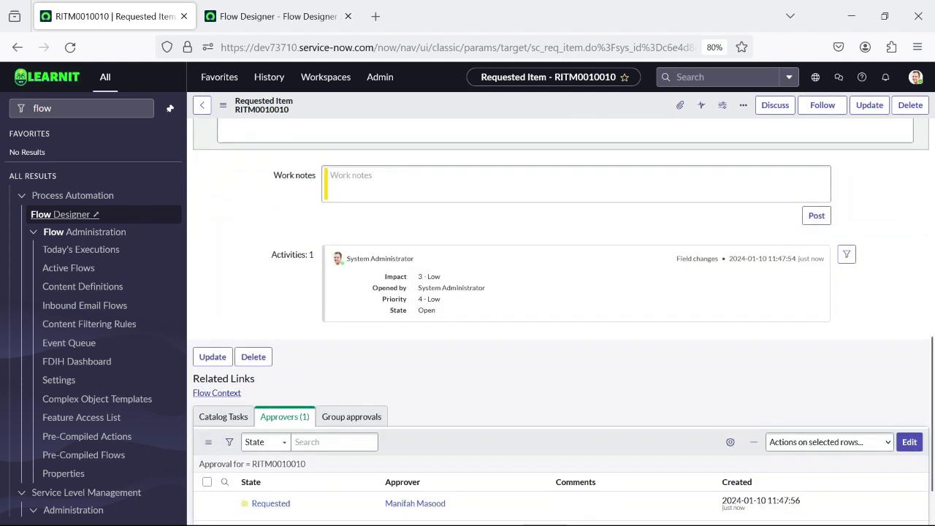
pyautogui.rightClick(270, 441)
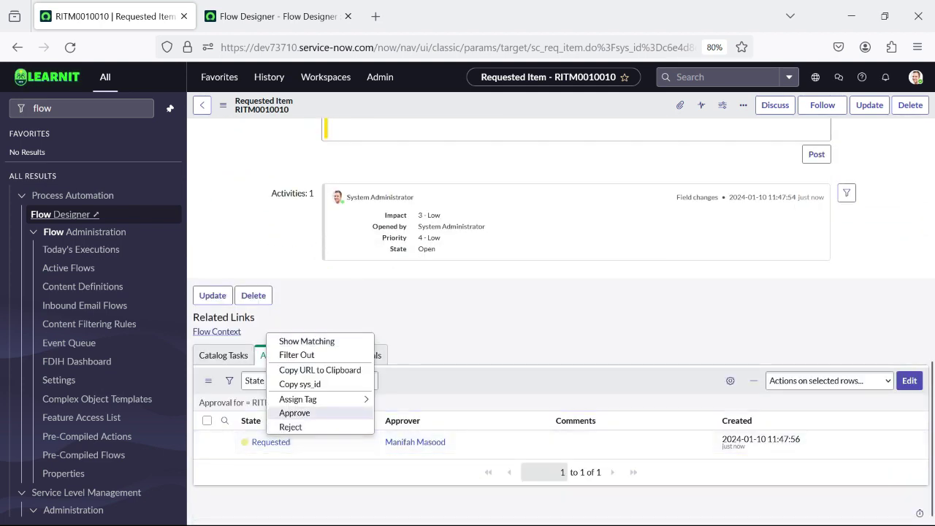
pyautogui.click(295, 413)
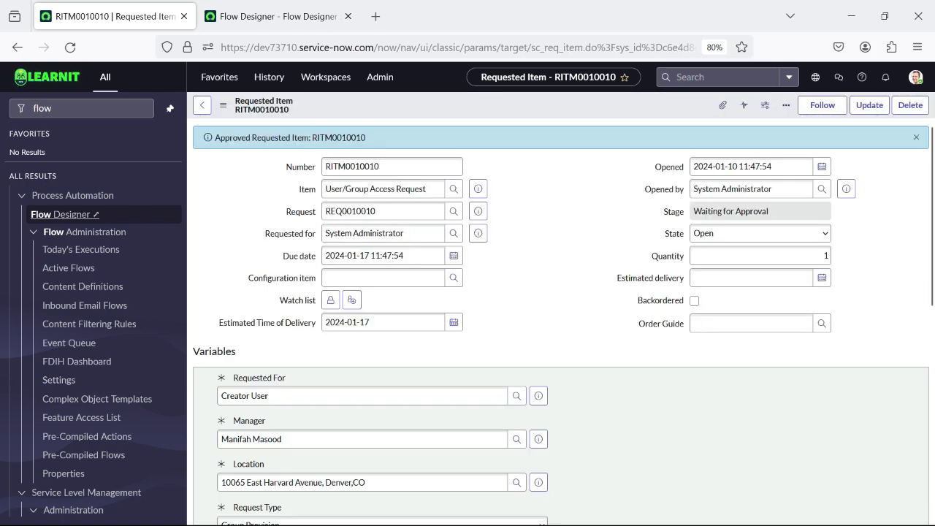
# Refresh the requested item's approvers list to check for the next approval.
pyautogui.scroll(-10, 561, 322)
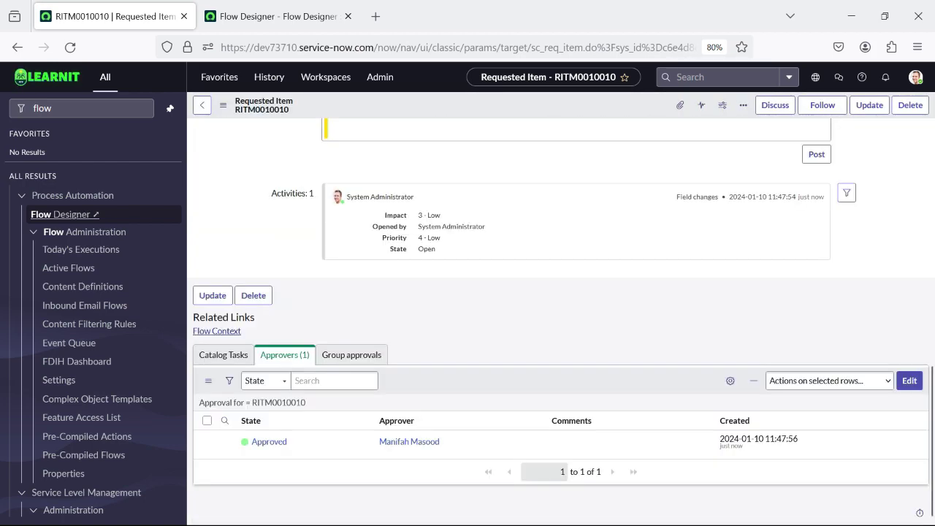
pyautogui.rightClick(423, 378)
pyautogui.click(458, 398)
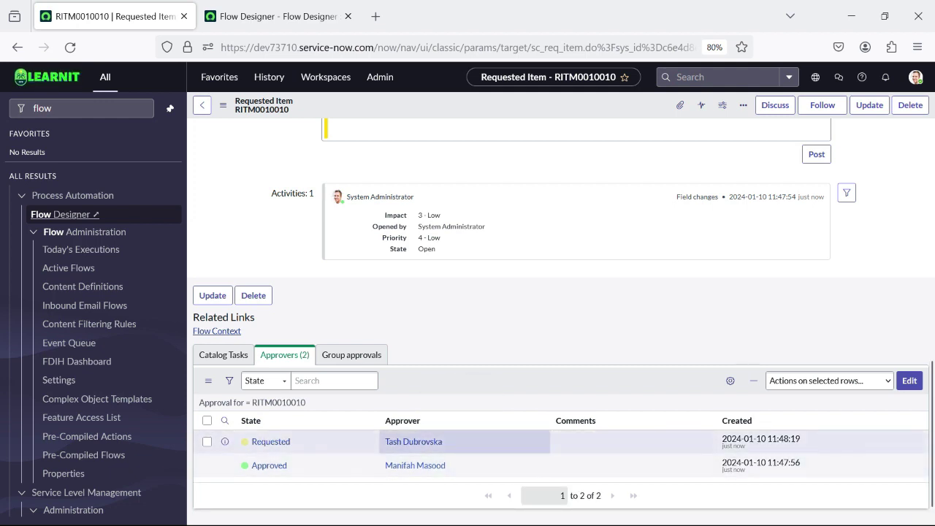
pyautogui.rightClick(461, 380)
pyautogui.click(497, 400)
# Preview the ITSM App-Dev group's details from the request variables to compare its manager with the pending approver.
pyautogui.scroll(15, 453, 233)
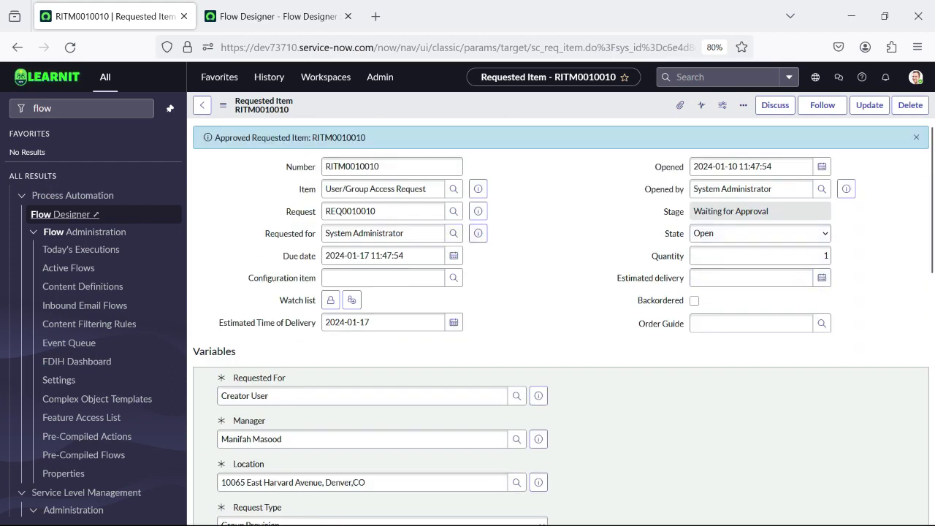
pyautogui.scroll(-5, 384, 212)
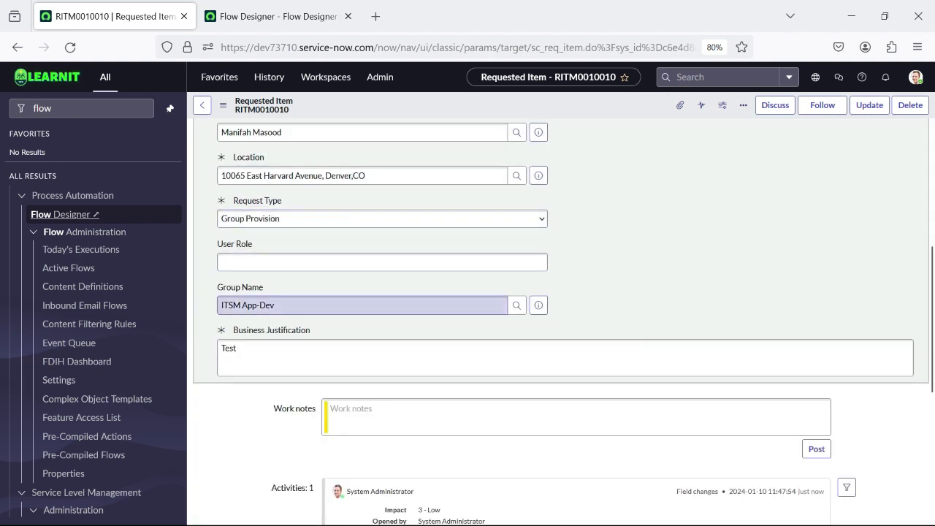
pyautogui.click(539, 305)
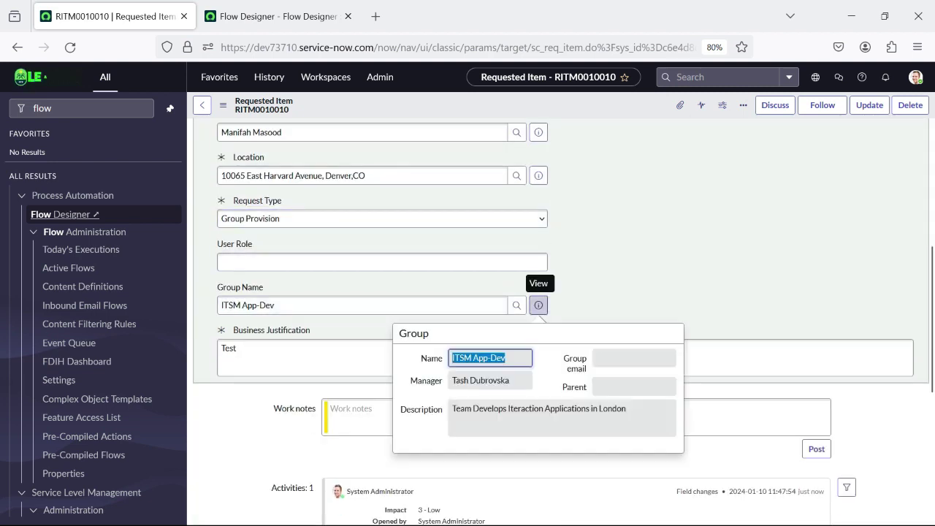
pyautogui.scroll(-3, 561, 321)
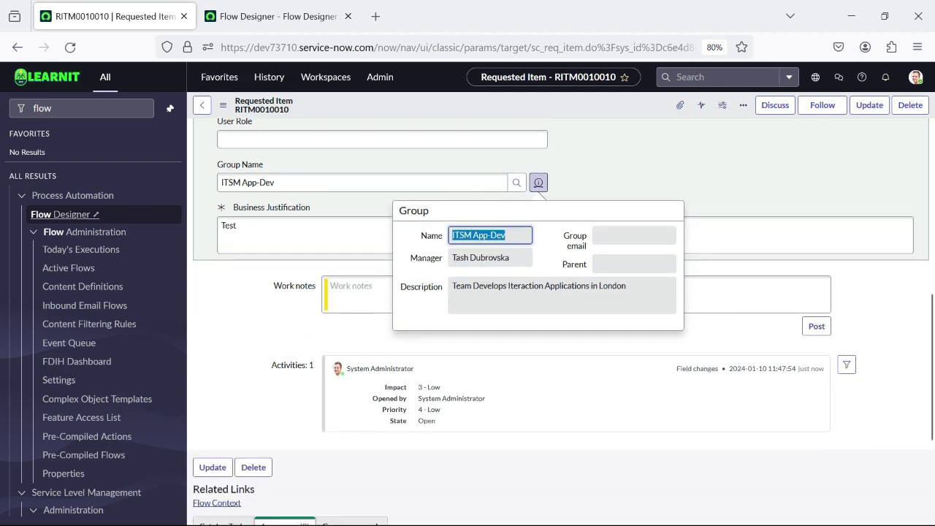
pyautogui.scroll(-5, 561, 321)
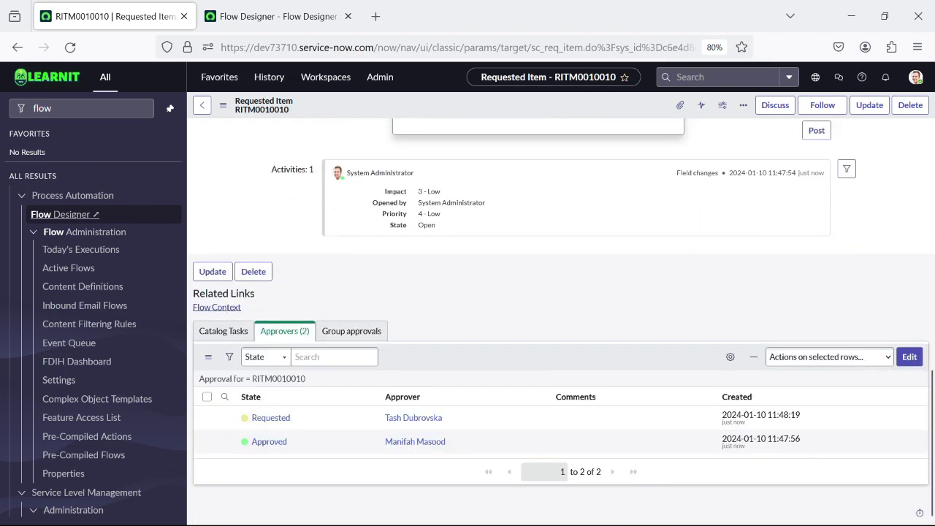
pyautogui.click(512, 307)
# Approve the group manager's pending approval on the requested item.
pyautogui.scroll(-6, 453, 423)
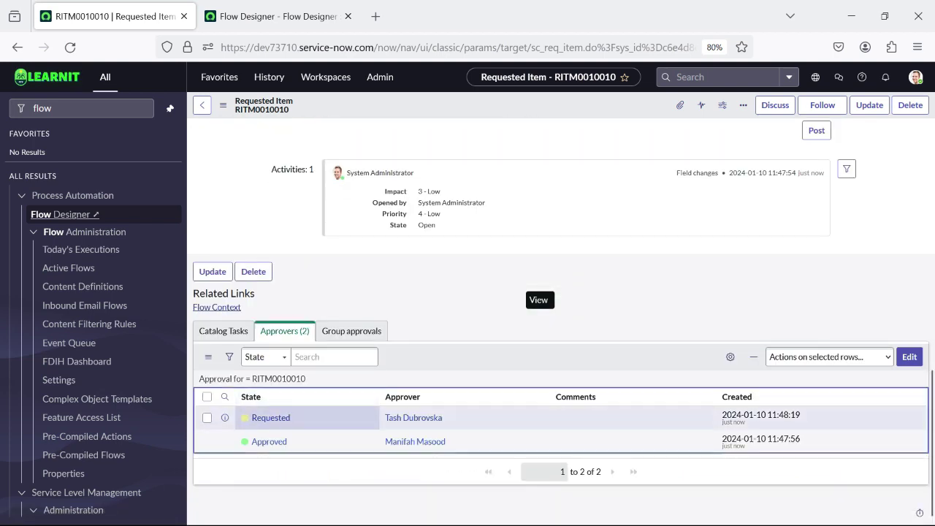
pyautogui.rightClick(292, 420)
pyautogui.moveTo(336, 486)
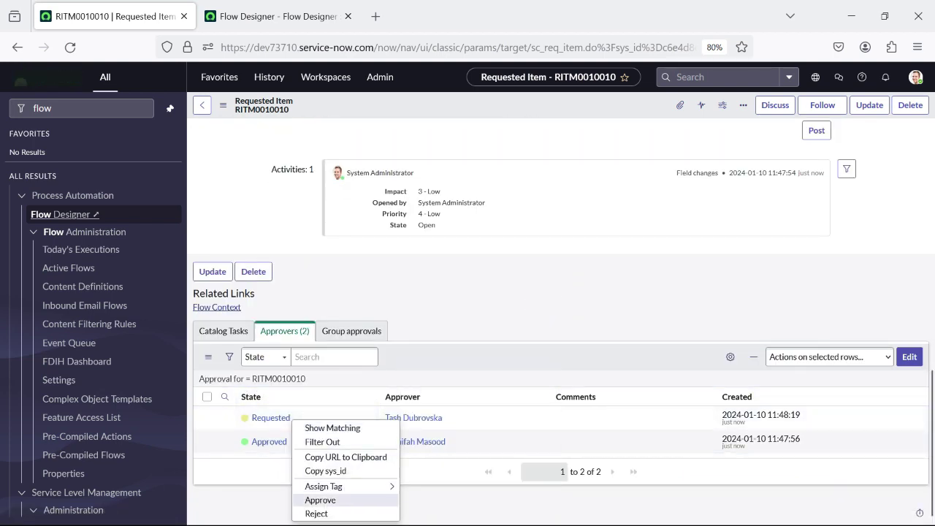
pyautogui.click(320, 500)
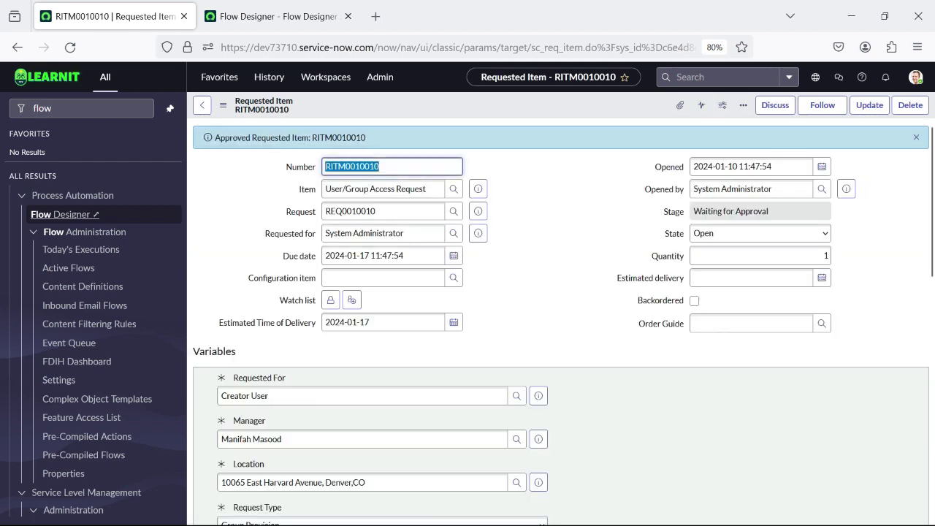
# Reload the requested item's form and check its stage, catalog tasks and approvers.
pyautogui.scroll(10, 560, 321)
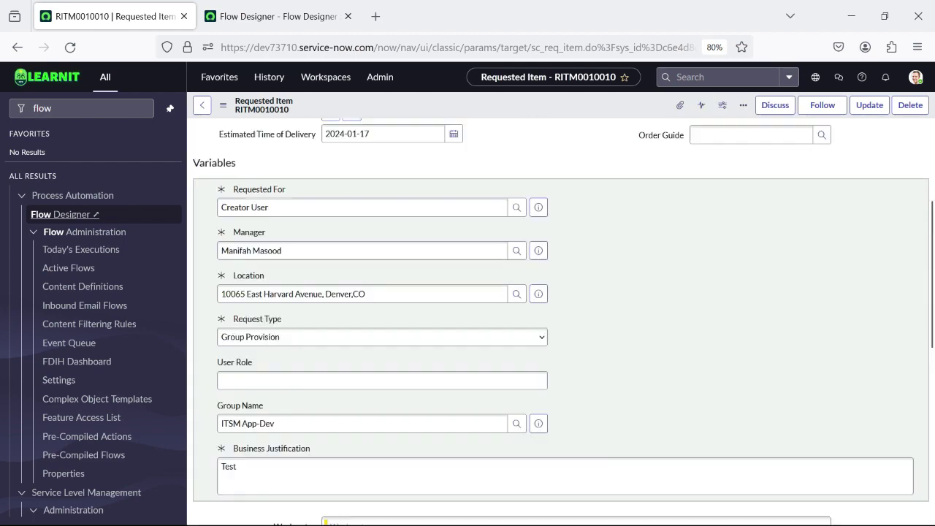
pyautogui.rightClick(355, 115)
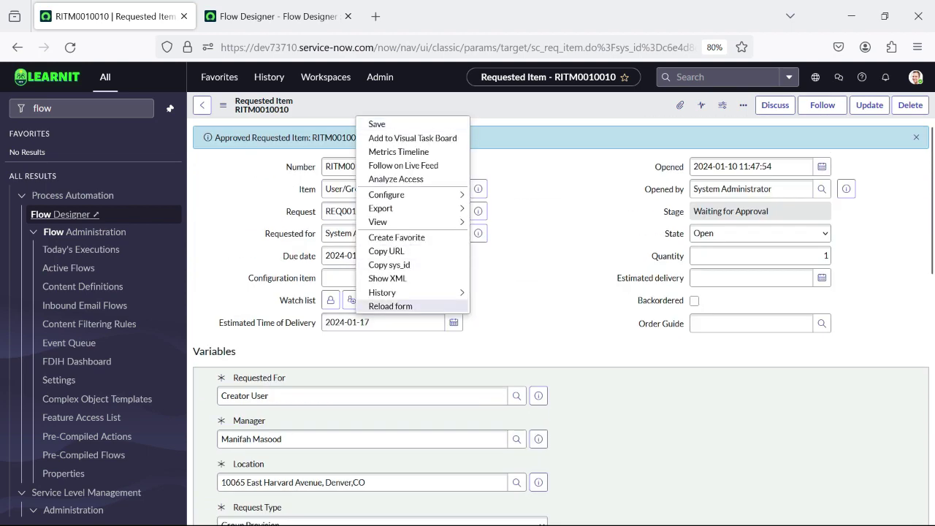
pyautogui.click(390, 306)
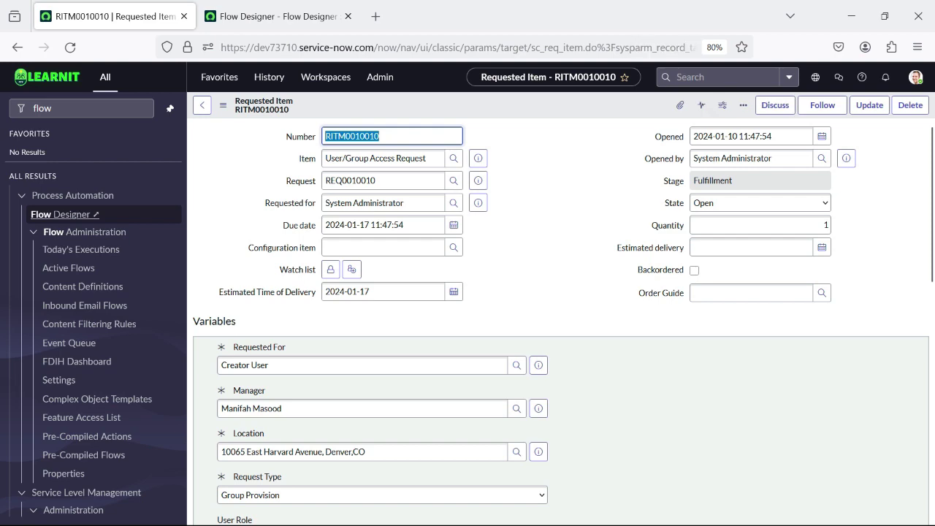
pyautogui.scroll(-15, 561, 321)
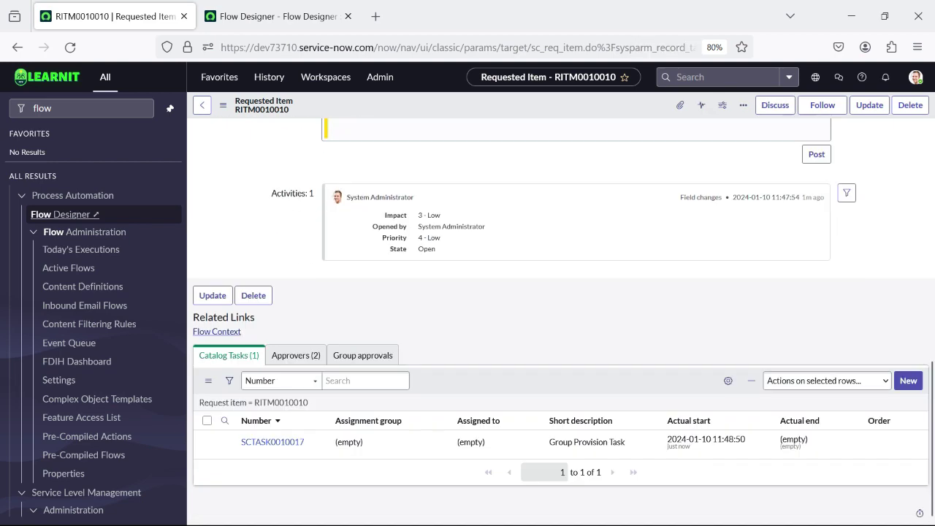
pyautogui.click(602, 441)
pyautogui.click(296, 355)
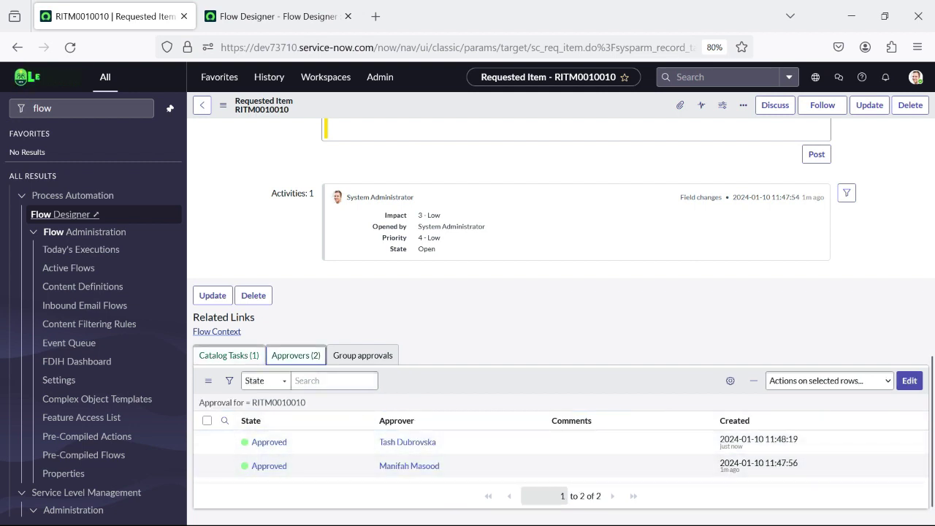
pyautogui.click(229, 355)
# Open the Group Provision Task in a separate tab, close the task and return to the requested item.
pyautogui.middleClick(273, 441)
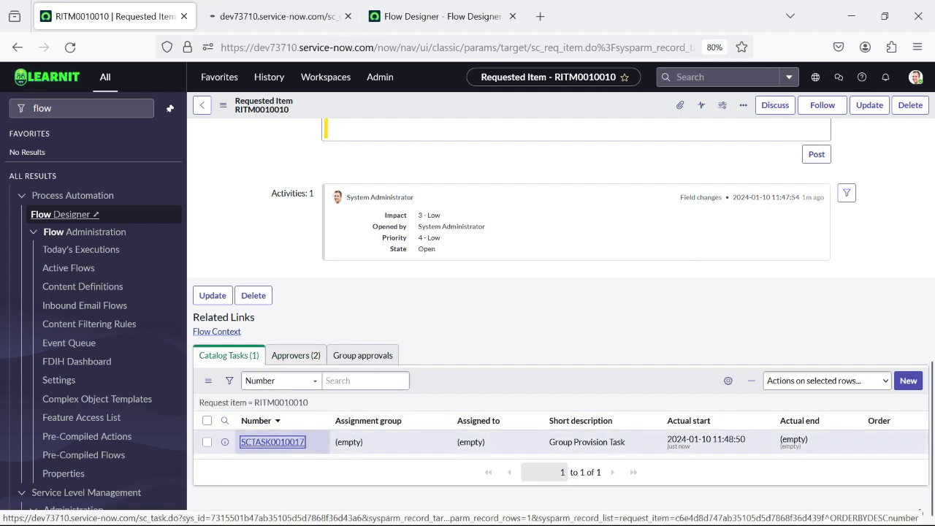
pyautogui.scroll(15, 272, 442)
pyautogui.click(292, 16)
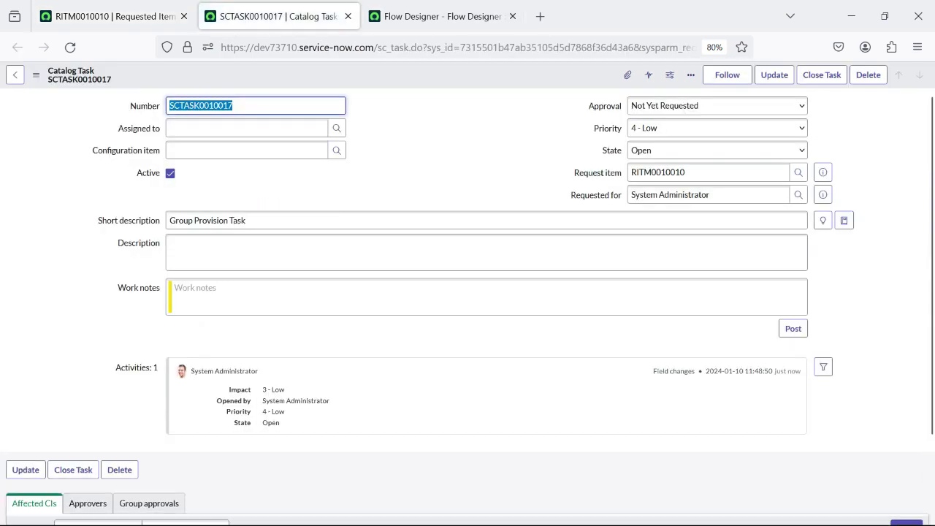
pyautogui.scroll(-5, 146, 358)
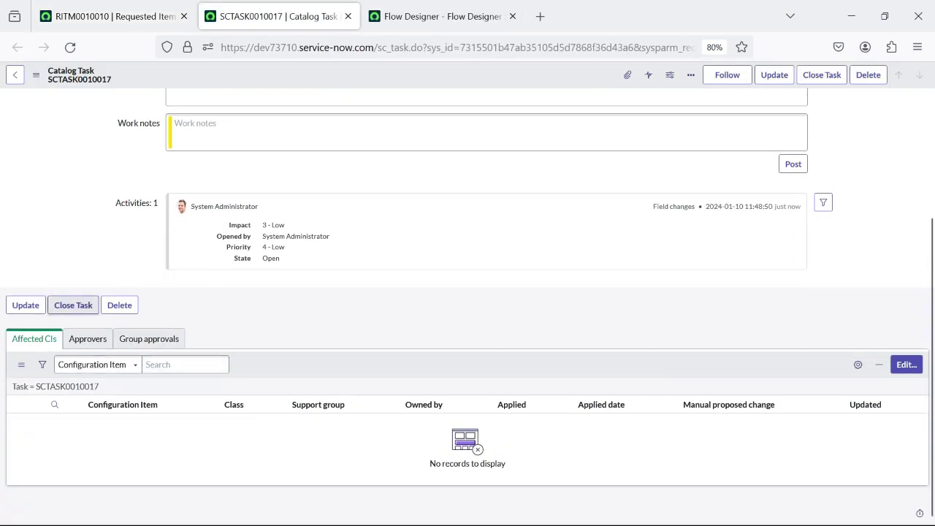
pyautogui.click(73, 305)
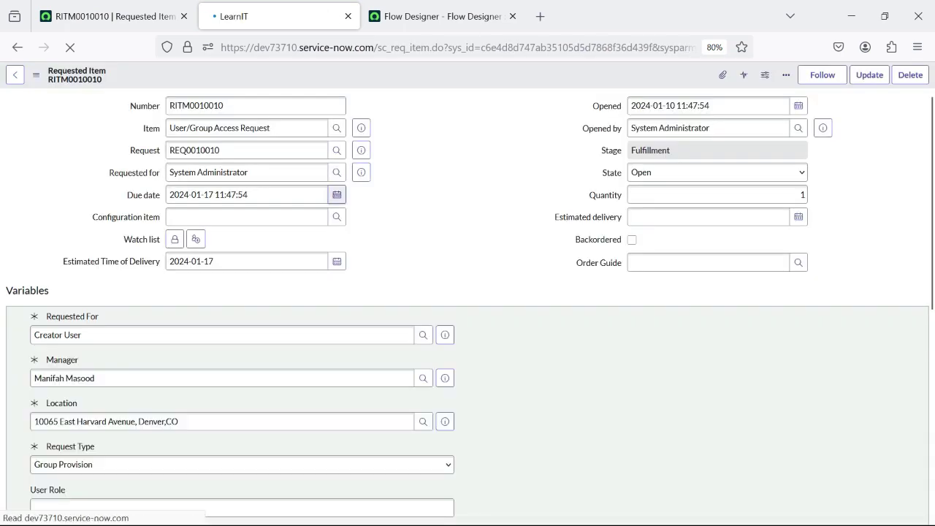
pyautogui.hotkey('ctrl', 'w')
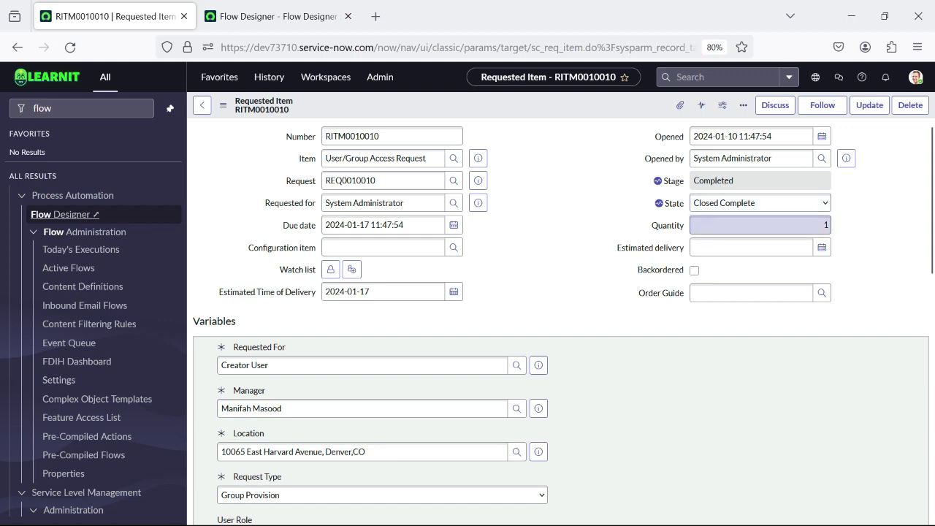
# Reload the requested item's form and check its stage, state, activities and catalog task.
pyautogui.scroll(-10, 561, 322)
pyautogui.scroll(7, 561, 321)
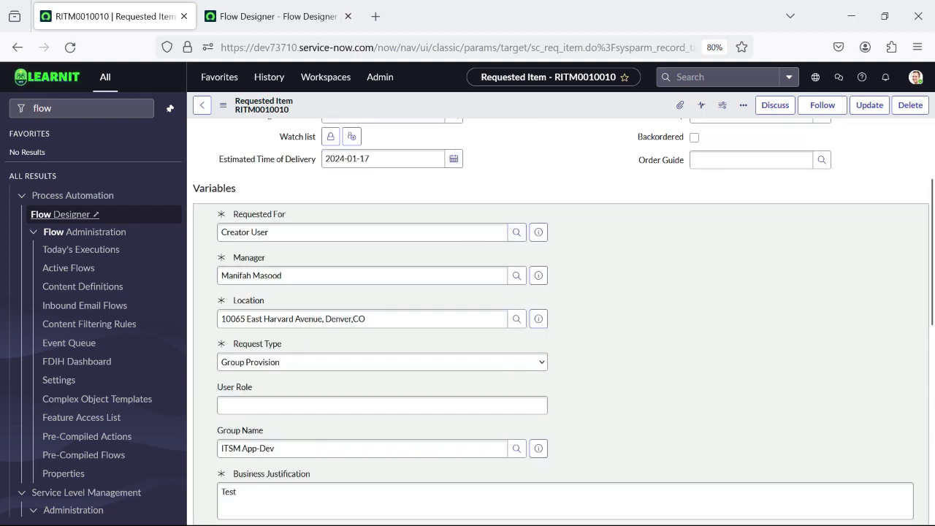
pyautogui.rightClick(433, 101)
pyautogui.click(469, 290)
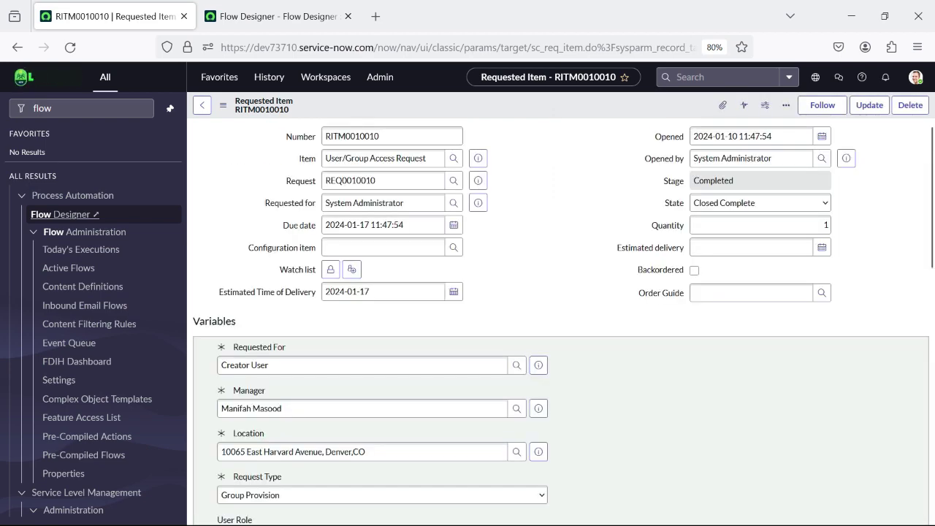
pyautogui.scroll(-10, 561, 322)
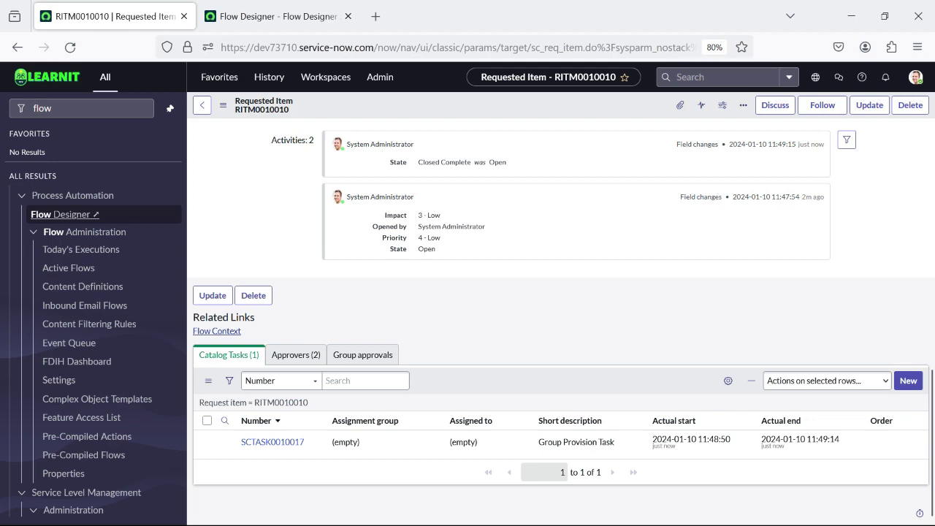
pyautogui.scroll(10, 561, 321)
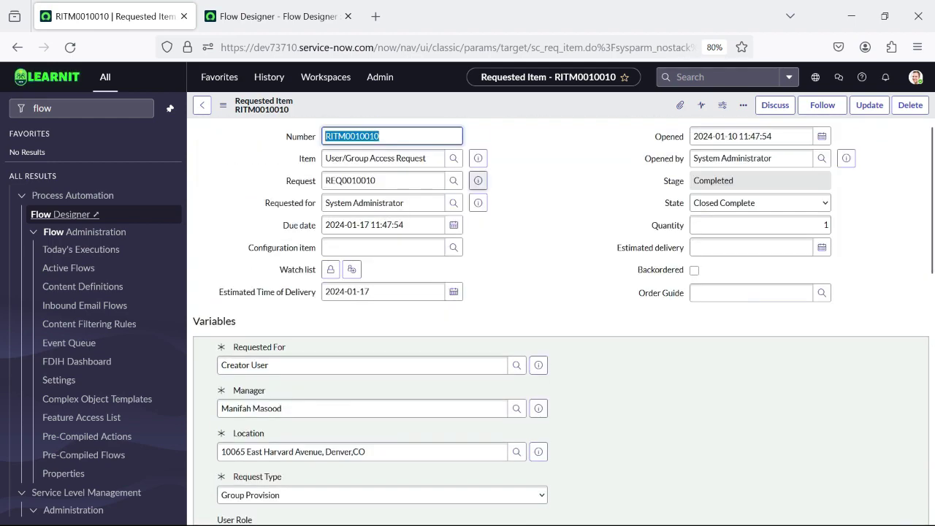
# Open the User/Group Access Request catalog item, set Requested For to Security Center Data Collection User, and pick a manager and location.
pyautogui.click(478, 157)
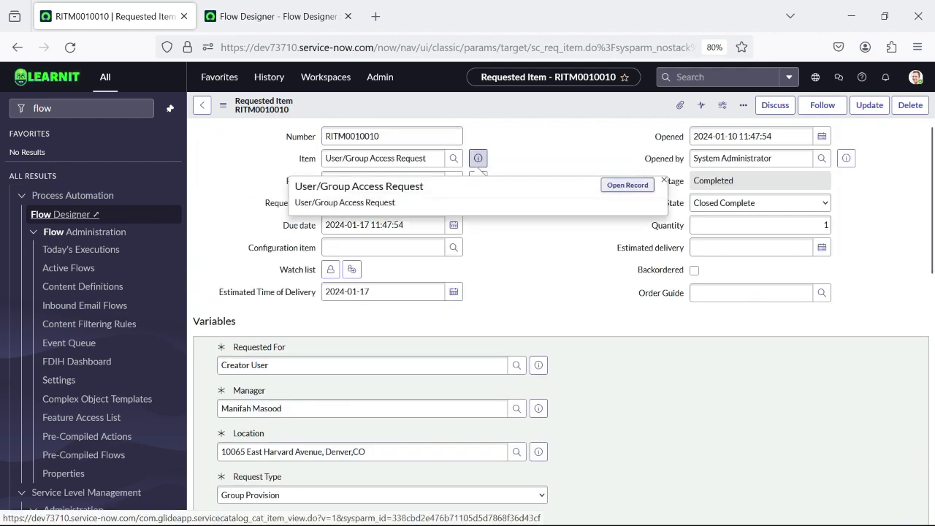
pyautogui.click(626, 185)
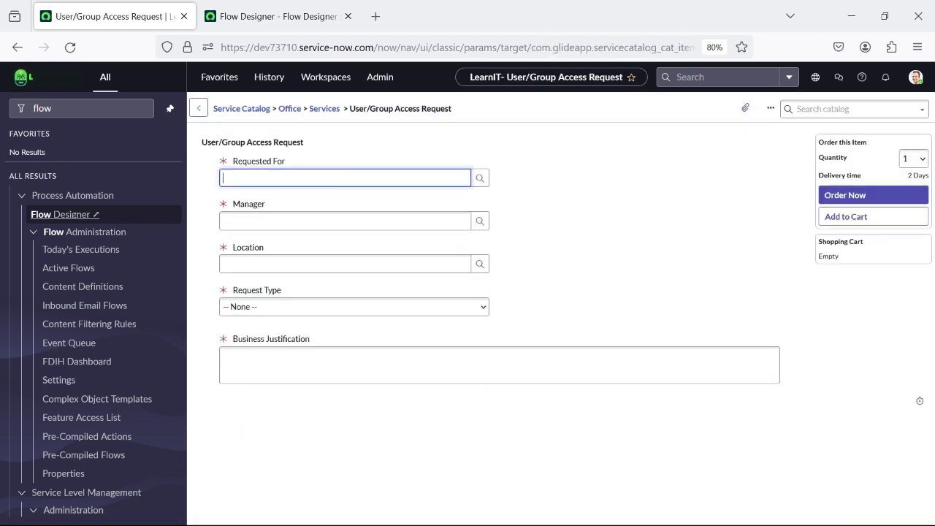
pyautogui.click(479, 178)
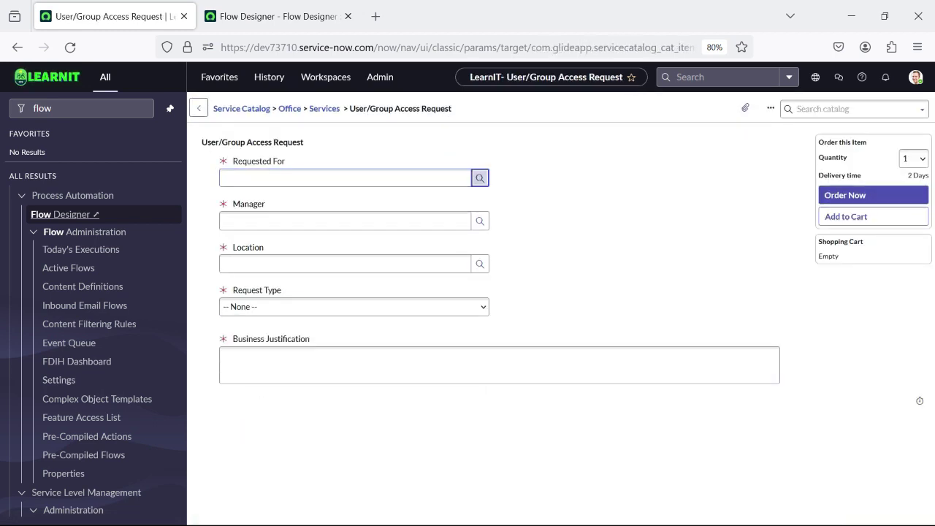
pyautogui.click(87, 334)
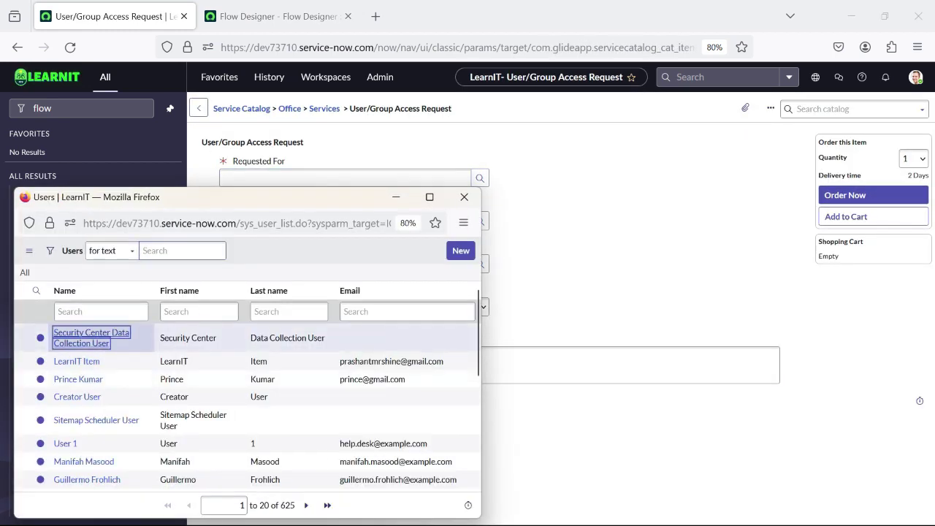
pyautogui.click(458, 178)
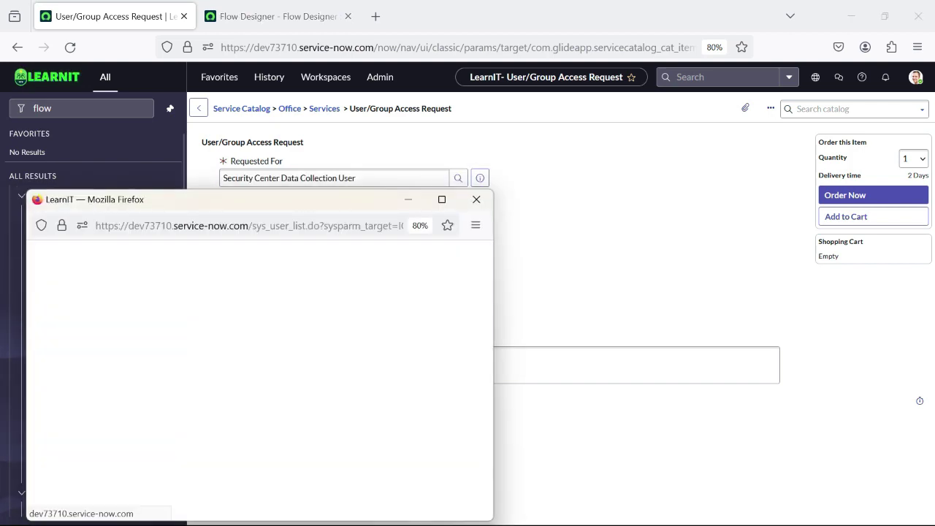
pyautogui.click(90, 381)
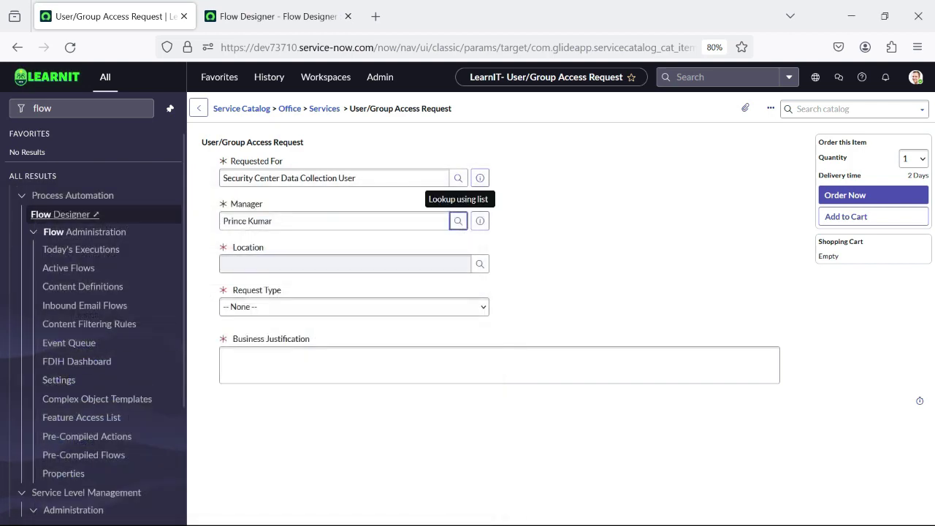
pyautogui.click(458, 220)
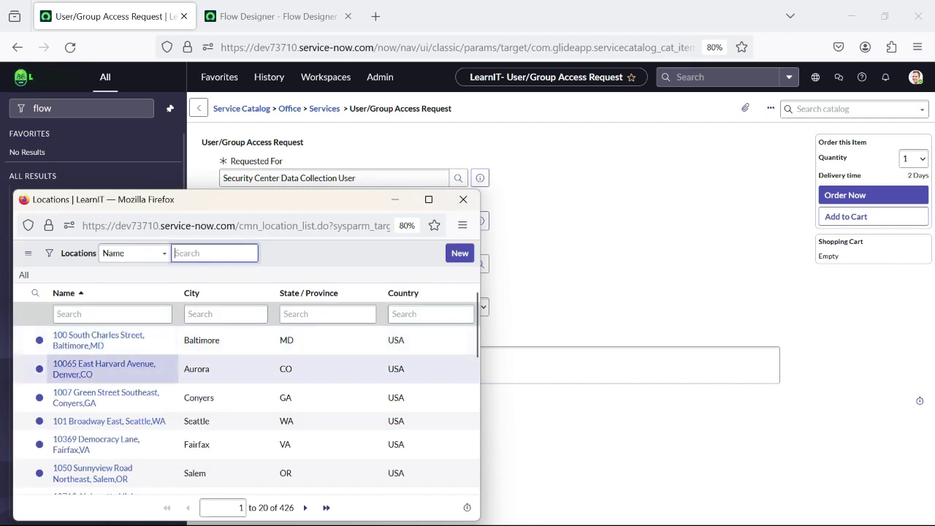
pyautogui.click(102, 363)
# Set the request type to User Provision, the user role to abc role and the business justification to Testing.
pyautogui.click(353, 307)
pyautogui.click(253, 341)
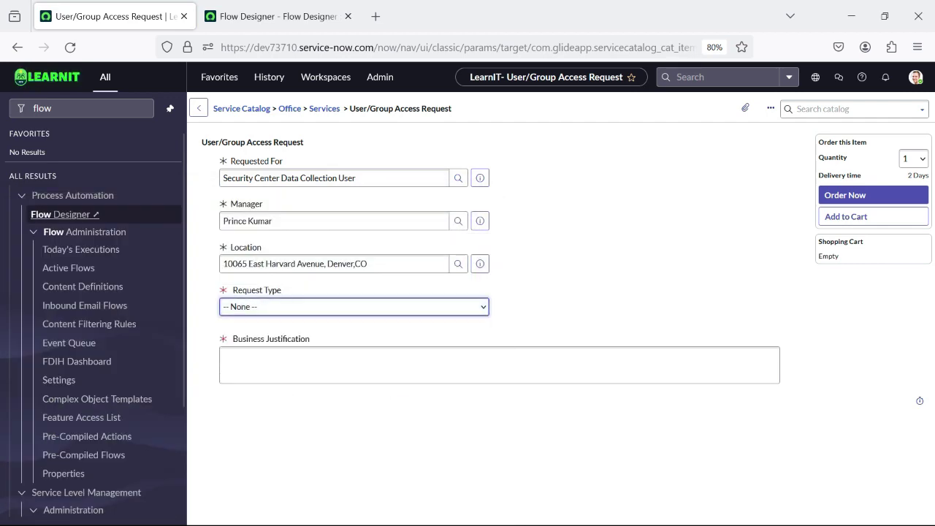
pyautogui.click(253, 349)
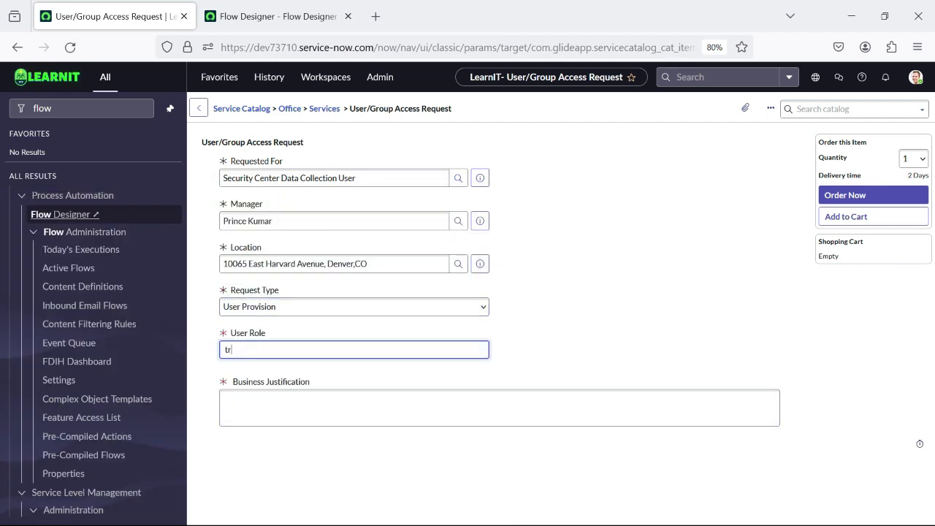
pyautogui.press('BackSpace')
pyautogui.press('BackSpace')
pyautogui.write('abc role')
pyautogui.press('Tab')
pyautogui.write('Tests')
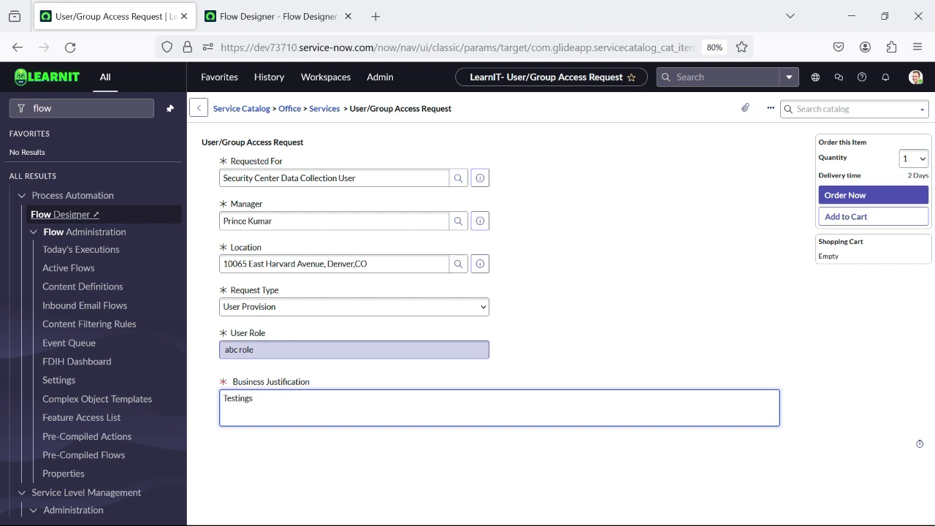
# Order the item and open the resulting requested item to check its stage.
pyautogui.click(872, 195)
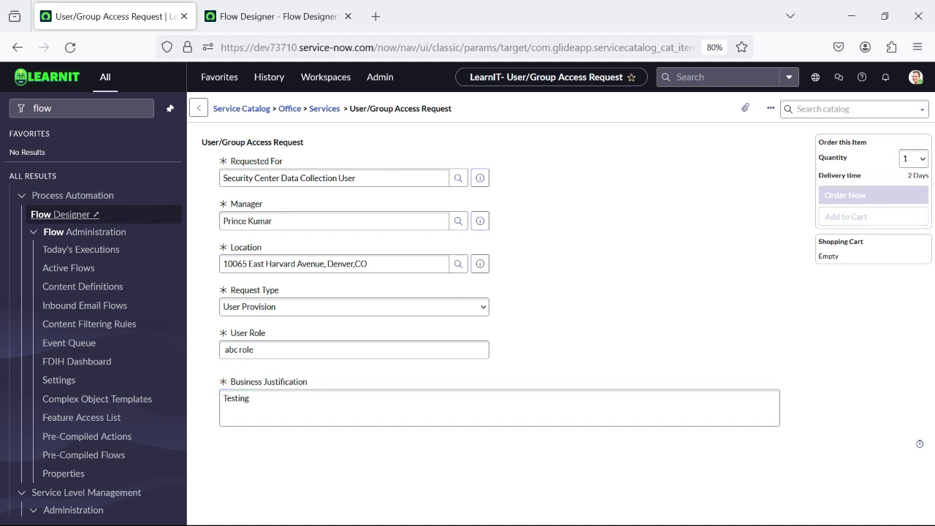
pyautogui.click(245, 243)
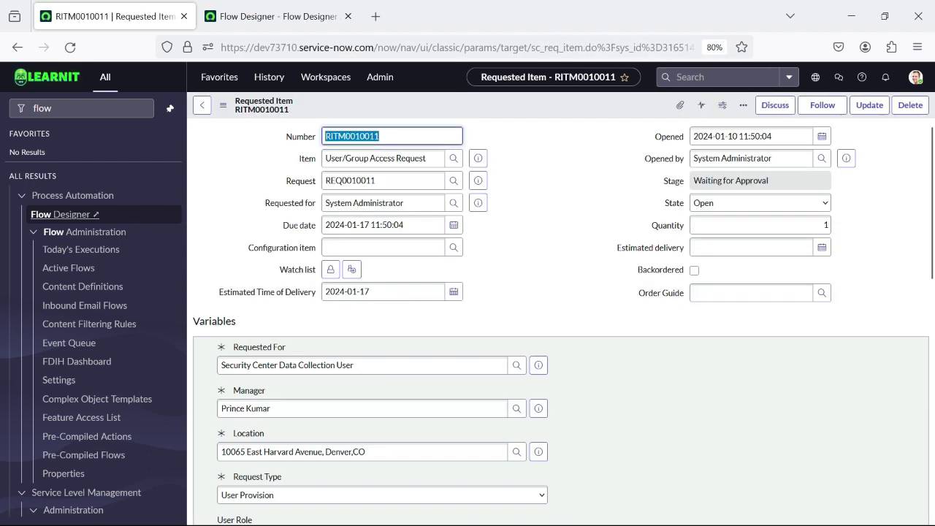
pyautogui.click(759, 180)
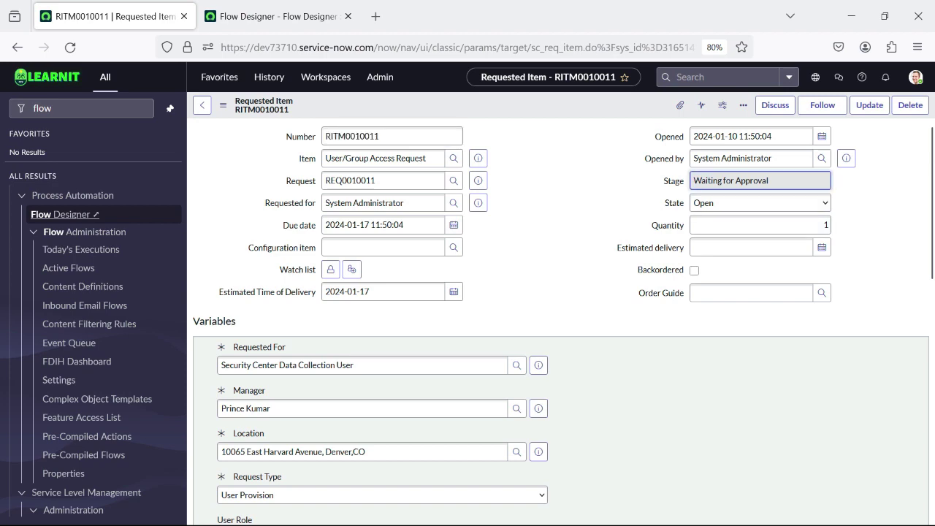
# Reject the manager's pending approval on the requested item.
pyautogui.scroll(-15, 561, 321)
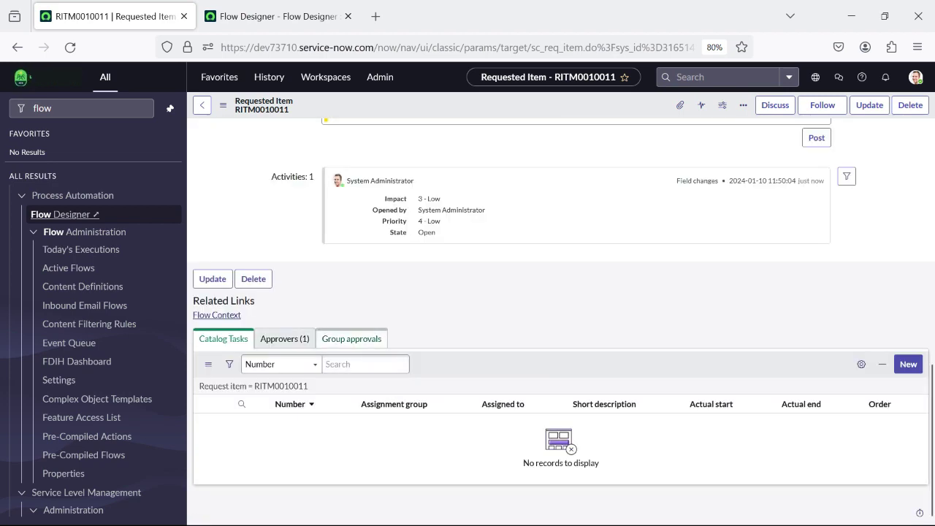
pyautogui.click(284, 338)
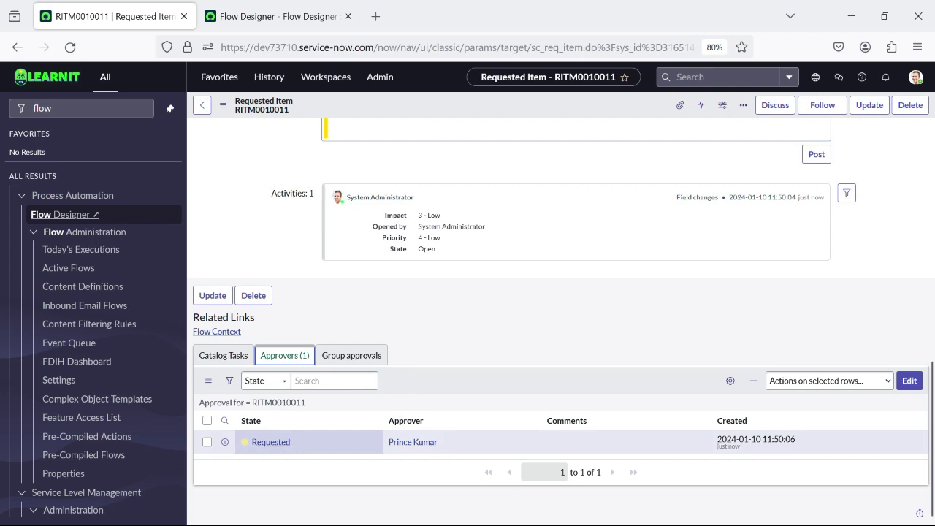
pyautogui.rightClick(298, 442)
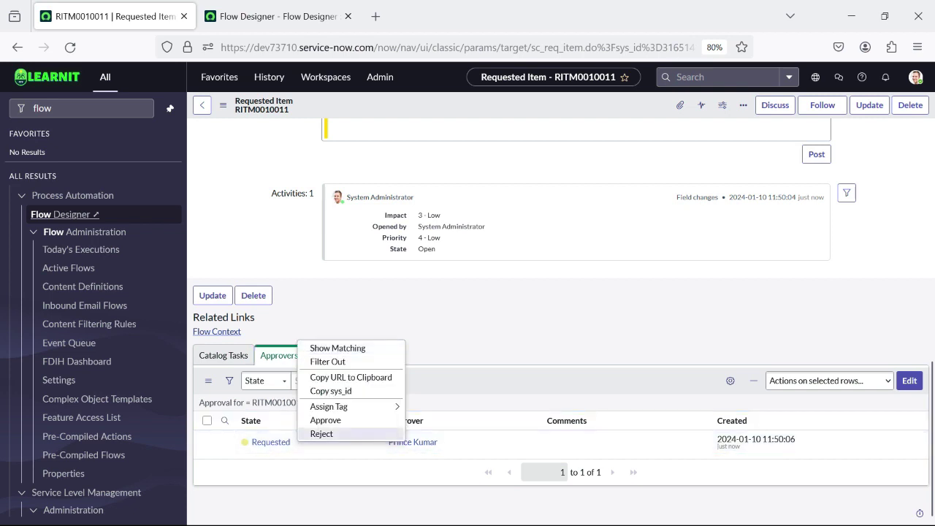
pyautogui.click(322, 433)
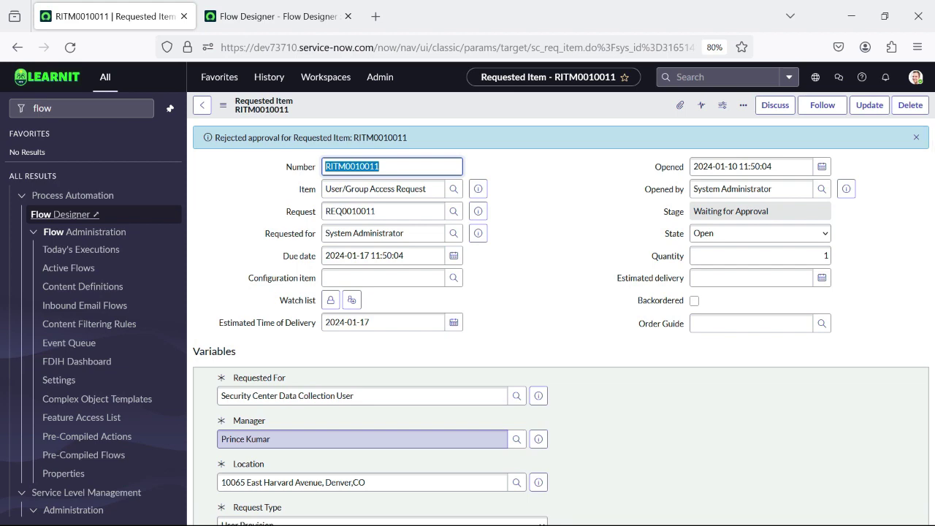
# Reload the requested item's form after the rejection and check its stage, state and activities.
pyautogui.scroll(-10, 561, 321)
pyautogui.scroll(10, 561, 321)
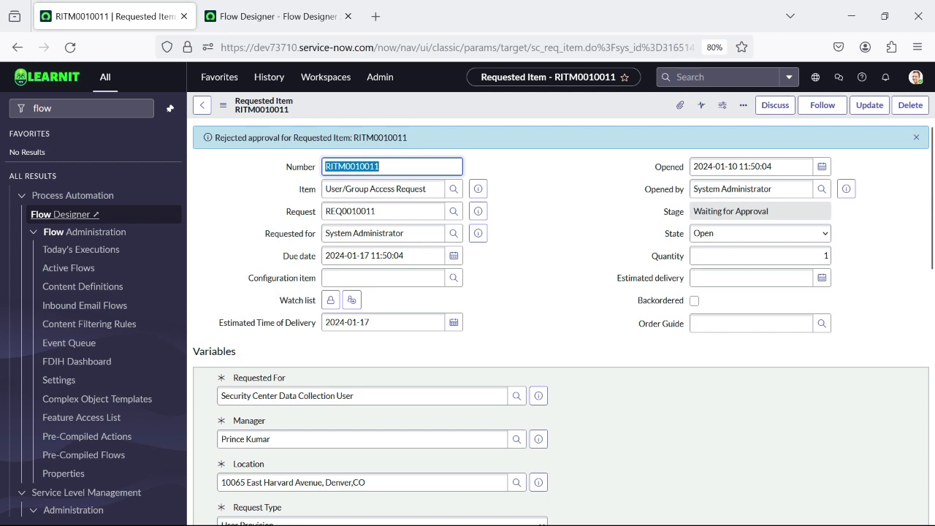
pyautogui.rightClick(459, 109)
pyautogui.click(497, 303)
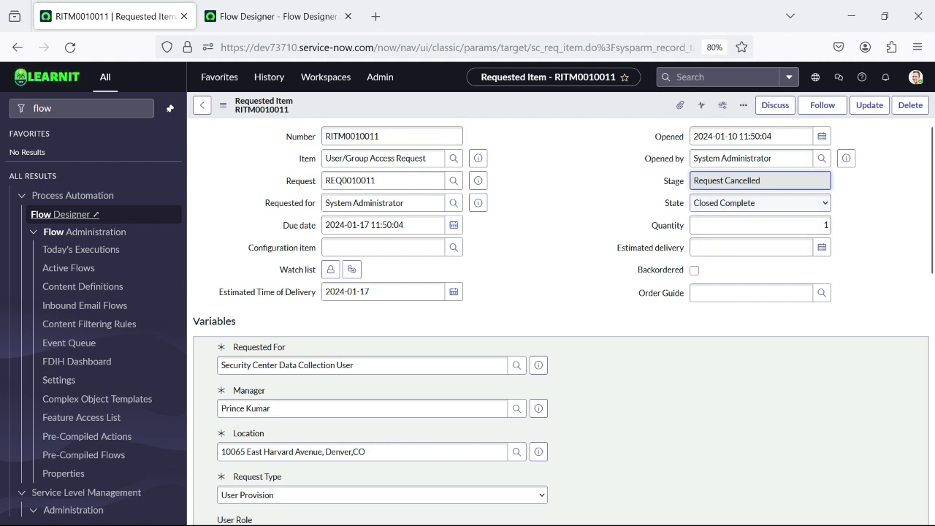
pyautogui.scroll(-10, 561, 321)
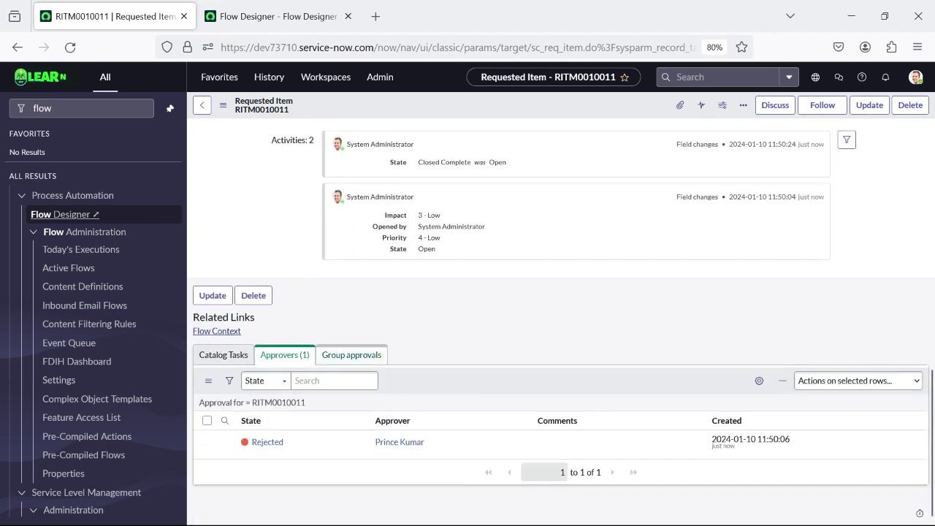
# Refresh the requested item's catalog task list and compare it with the approvers list, stage and activities.
pyautogui.click(223, 355)
pyautogui.rightClick(483, 379)
pyautogui.click(517, 401)
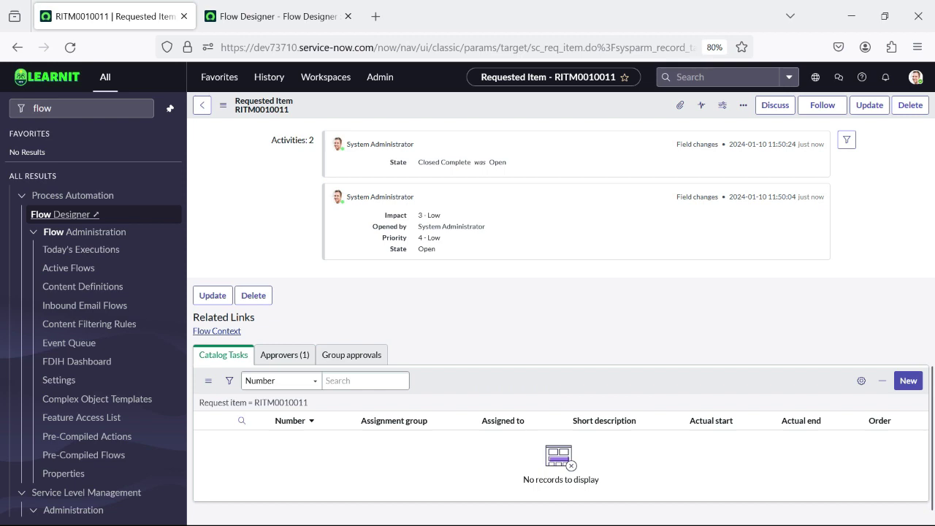
pyautogui.click(285, 354)
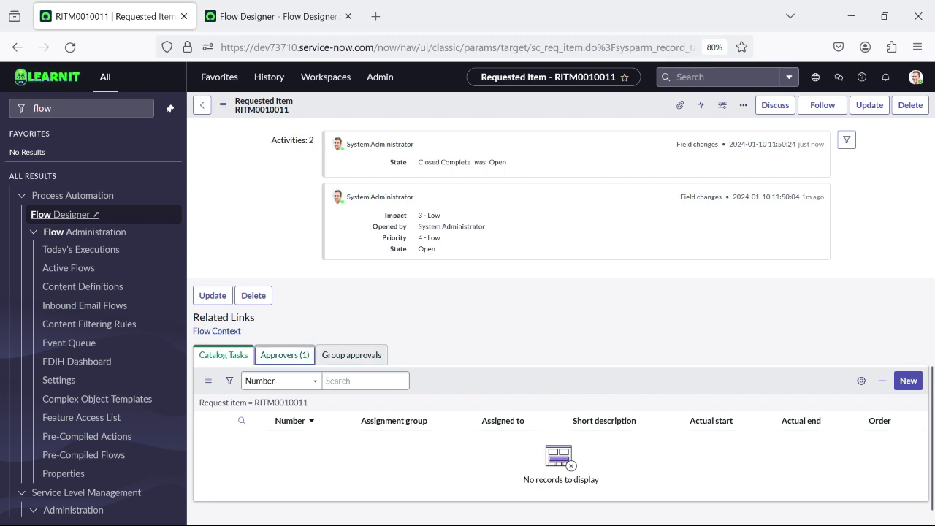
pyautogui.press('Return')
pyautogui.click(223, 355)
pyautogui.click(285, 355)
pyautogui.click(224, 355)
pyautogui.click(285, 355)
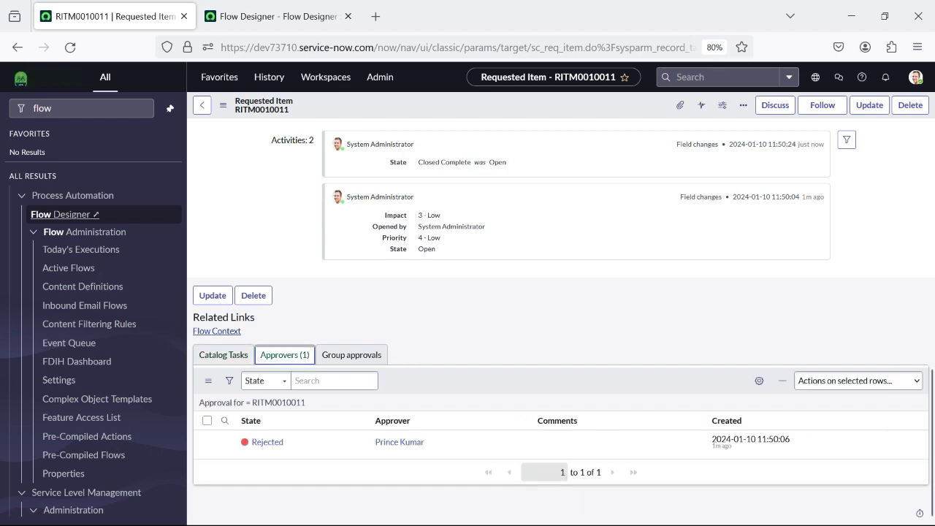
pyautogui.scroll(10, 561, 321)
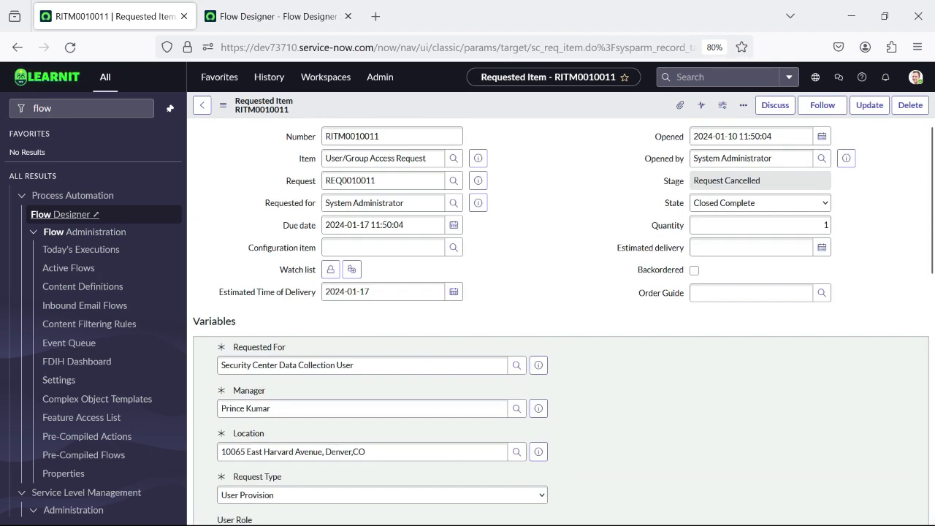
pyautogui.scroll(-9, 383, 227)
pyautogui.press('Tab')
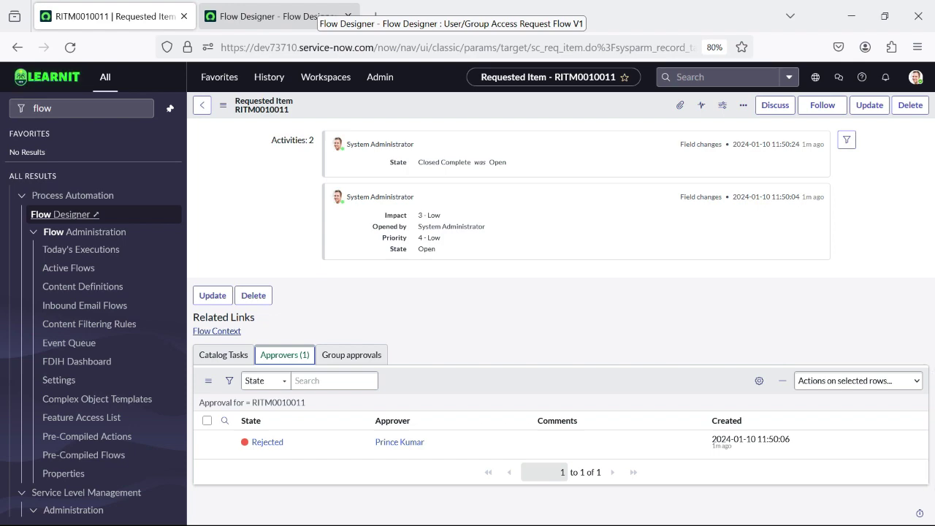
# Open the User/Group Access Request catalog item's order form from the rejected requested item.
pyautogui.scroll(10, 394, 214)
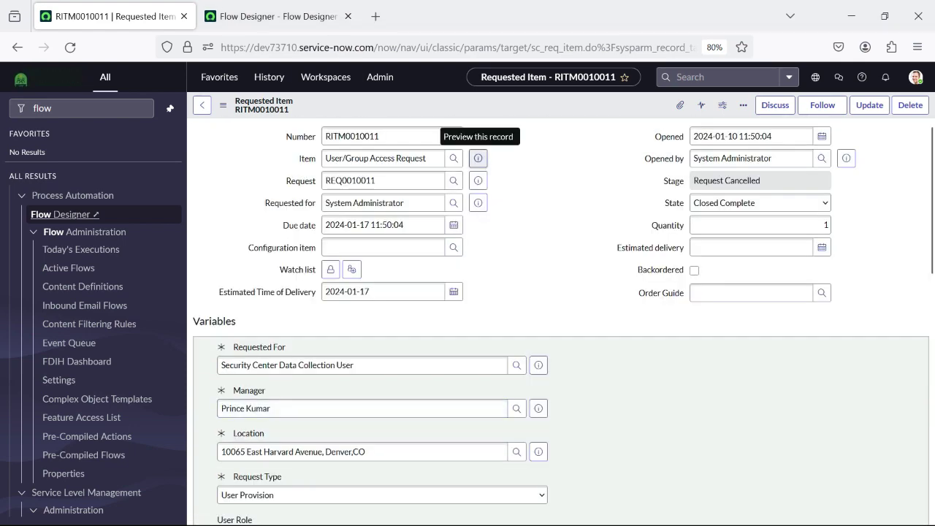
pyautogui.click(477, 158)
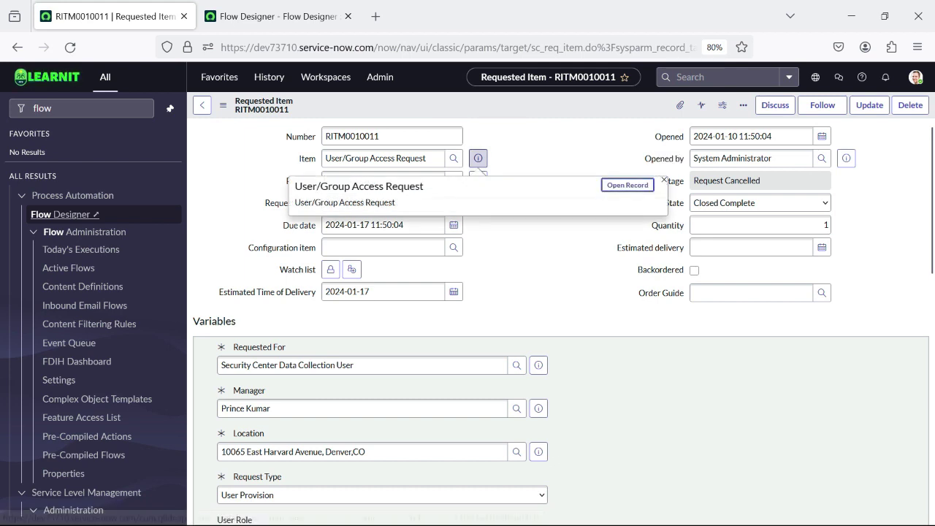
pyautogui.click(627, 184)
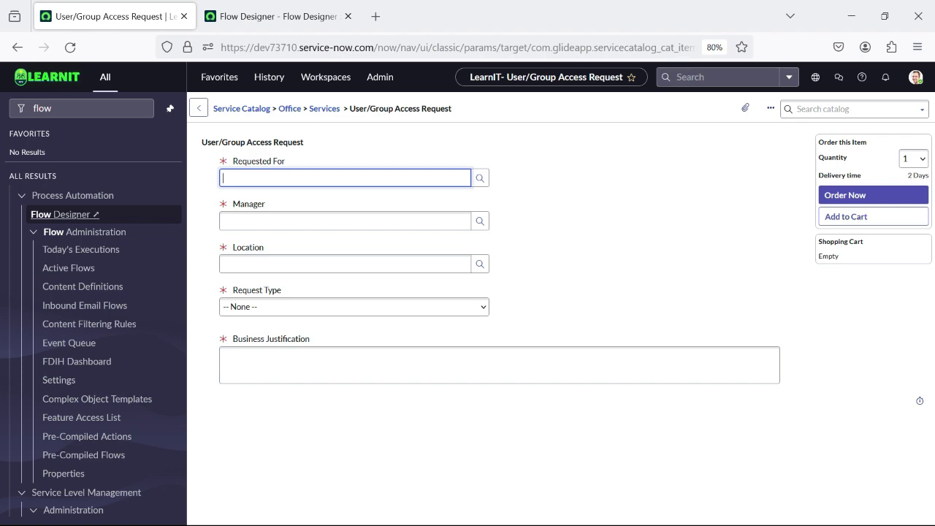
# Switch to Flow Designer and review the steps, stages and available options of User/Group Access Request Flow V1.
pyautogui.hotkey('ctrl', 'Tab')
pyautogui.scroll(-5, 438, 421)
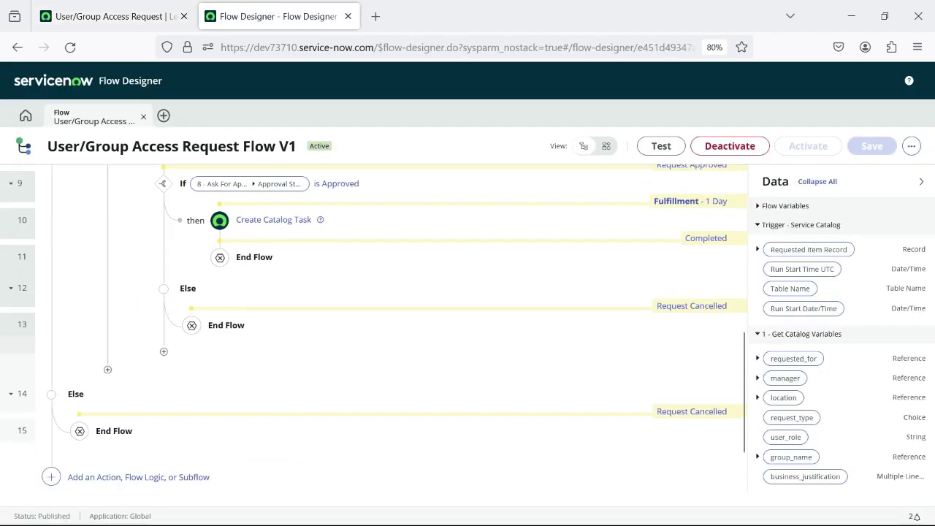
pyautogui.scroll(5, 438, 421)
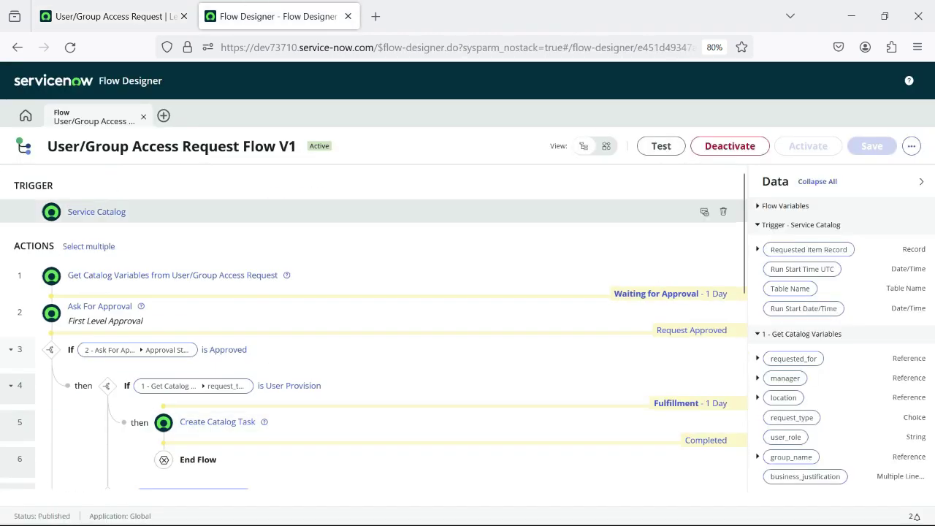
pyautogui.click(911, 146)
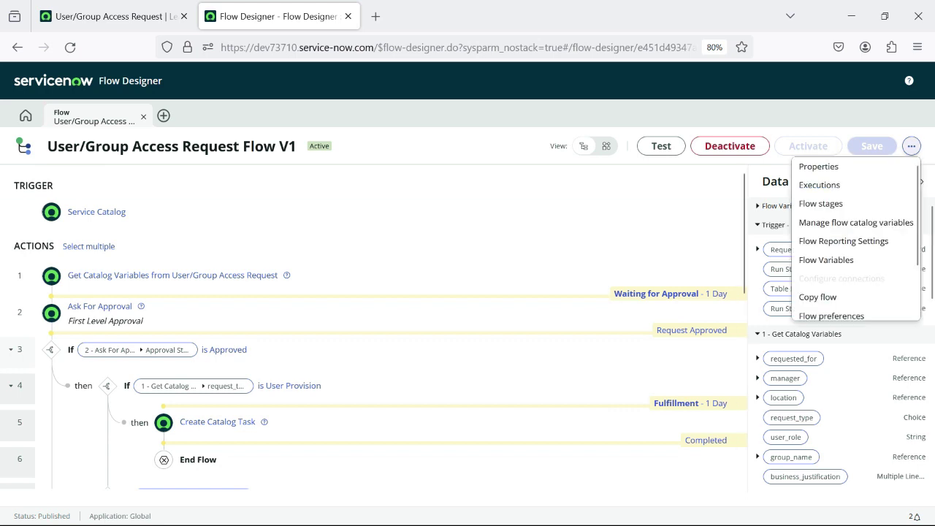
pyautogui.click(585, 246)
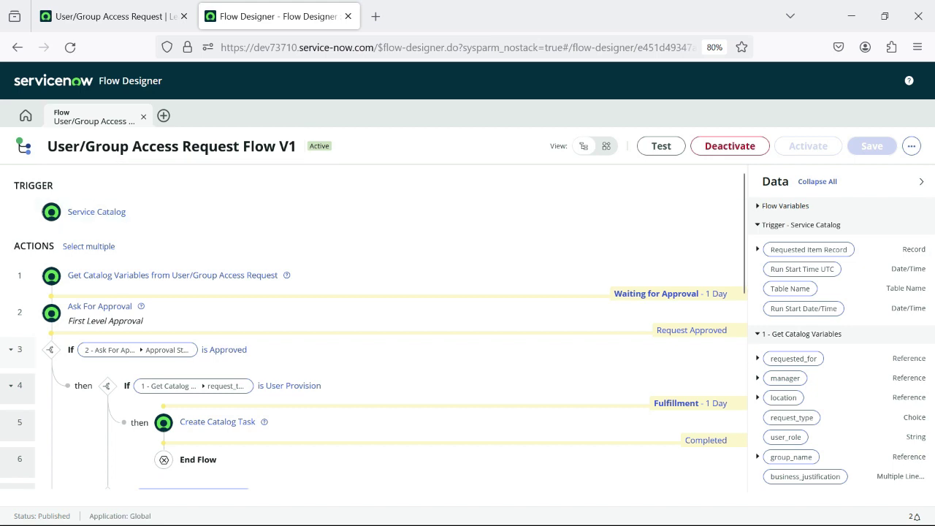
# Return to the User/Group Access Request order form and open the catalog item's configuration record.
pyautogui.click(114, 16)
pyautogui.rightClick(468, 107)
pyautogui.click(507, 117)
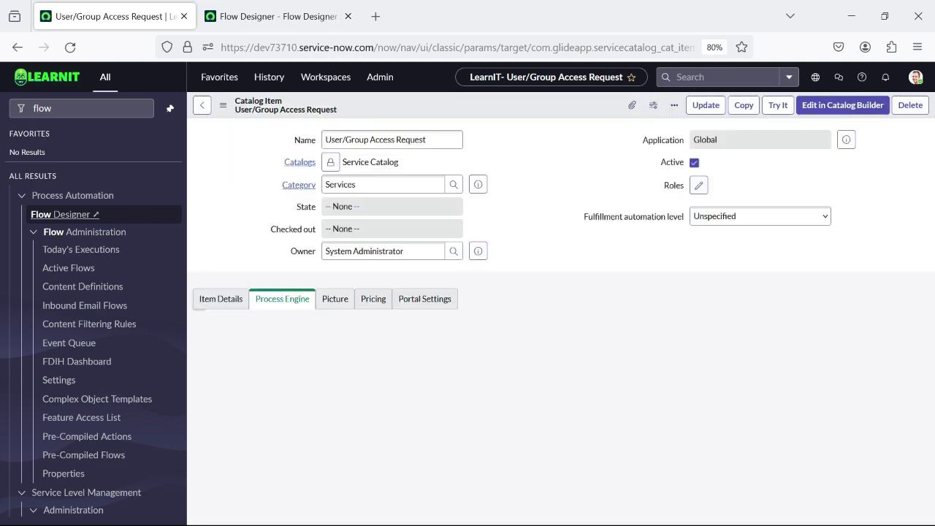